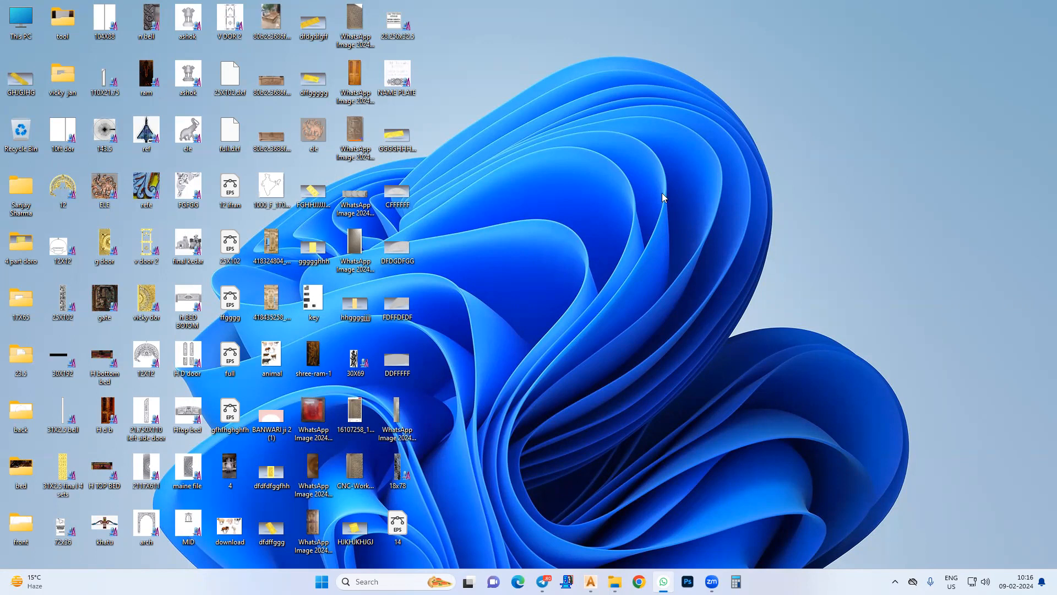
# Go to the scope folder on Data Volume 1 (D:) and open its Class 12 subfolder
pyautogui.moveTo(615, 581)
pyautogui.click(604, 512)
pyautogui.click(300, 35)
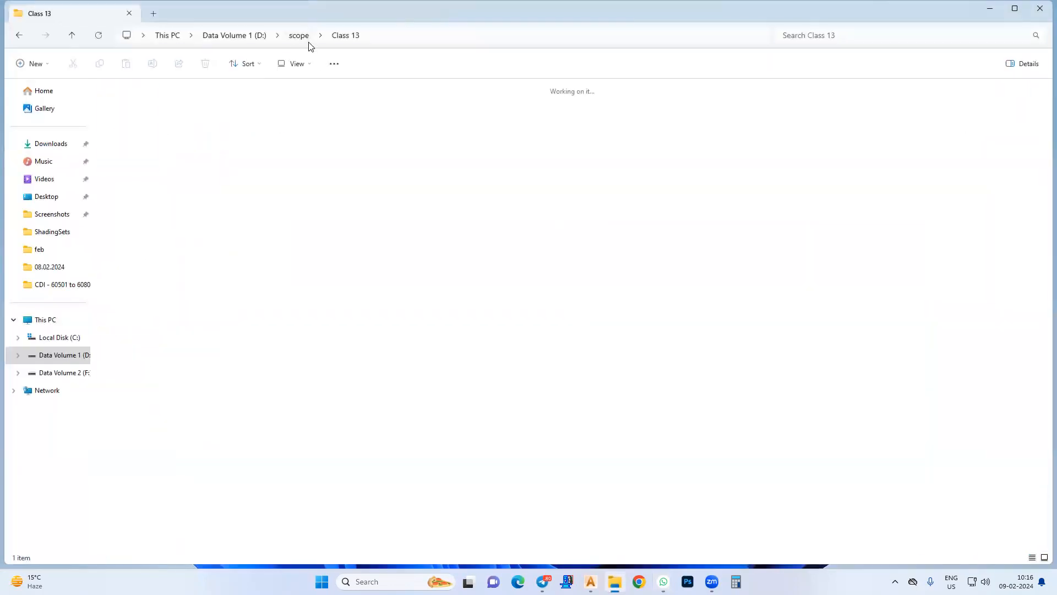
pyautogui.doubleClick(985, 313)
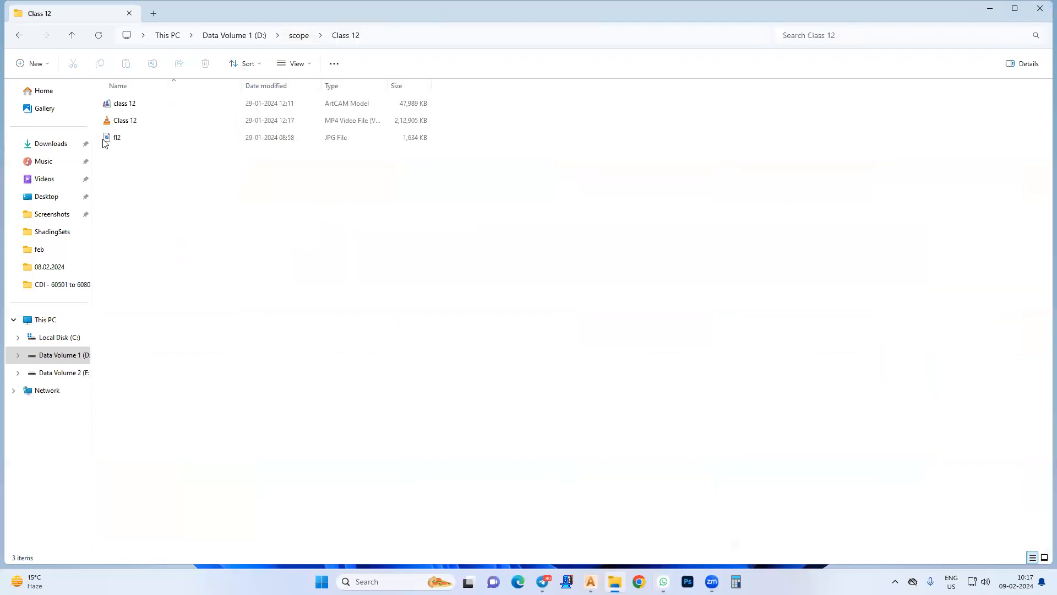
# Show the Class 12 files as large thumbnails and look at the fl2 carving image
pyautogui.rightClick(312, 252)
pyautogui.moveTo(362, 261)
pyautogui.click(526, 267)
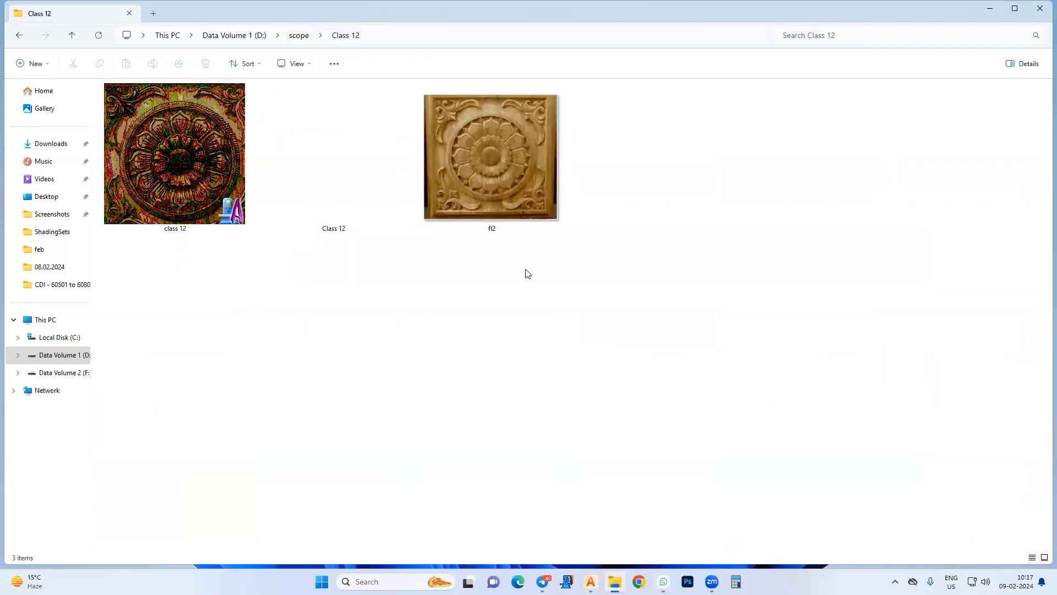
pyautogui.click(495, 174)
pyautogui.click(508, 307)
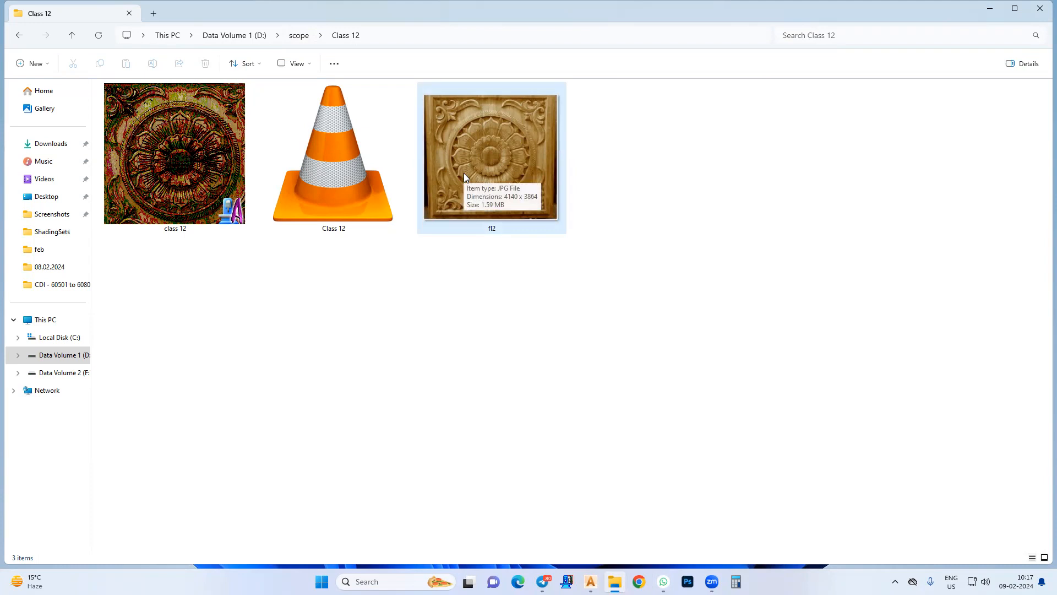
# Go back to the scope folder, open Class 13 and view its persian-pattern image in a maximized window
pyautogui.click(300, 36)
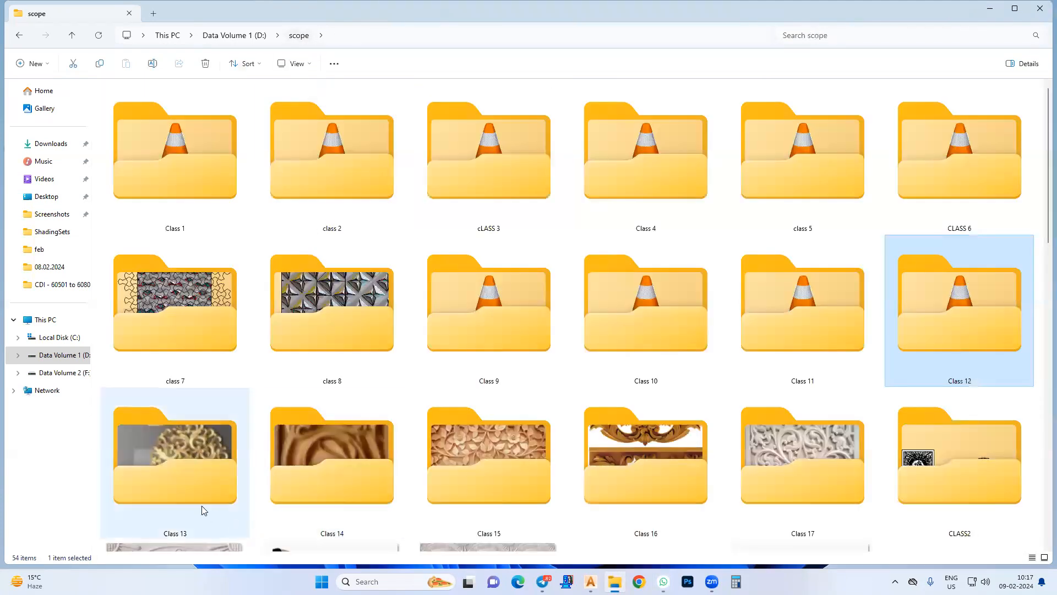
pyautogui.doubleClick(182, 487)
pyautogui.doubleClick(128, 110)
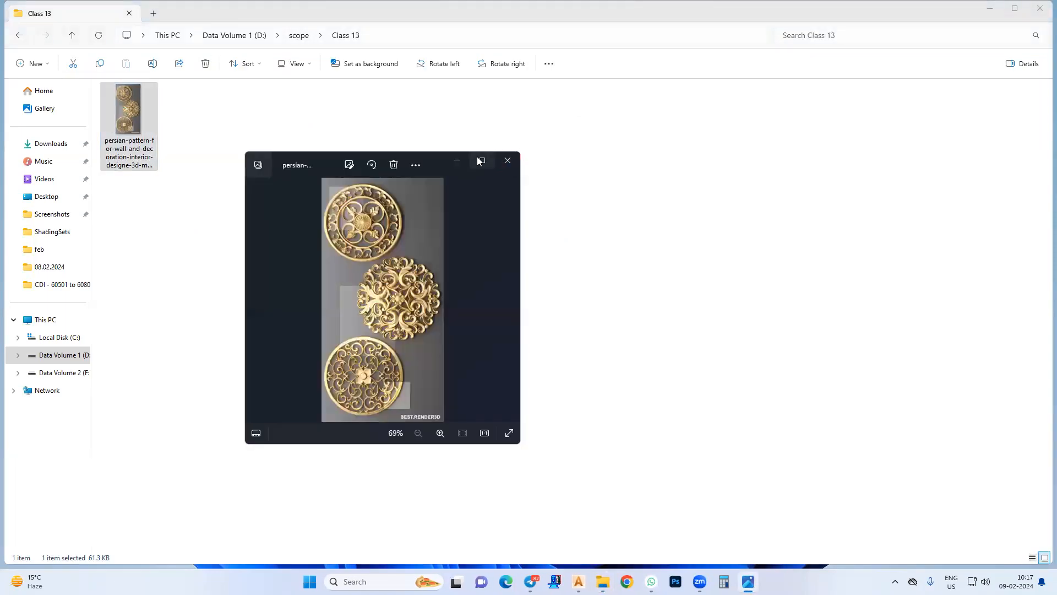
pyautogui.click(479, 160)
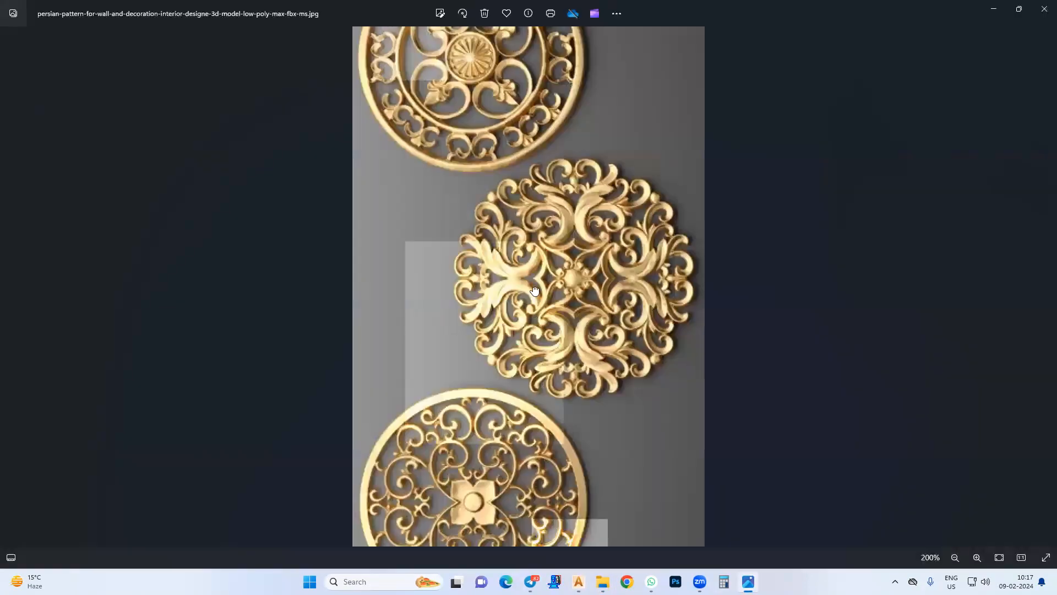
# Examine the three round gold ornaments in the persian-pattern image up close, and close the image viewer
pyautogui.moveTo(516, 430); pyautogui.dragTo(567, 356)
pyautogui.scroll(2, 569, 346)
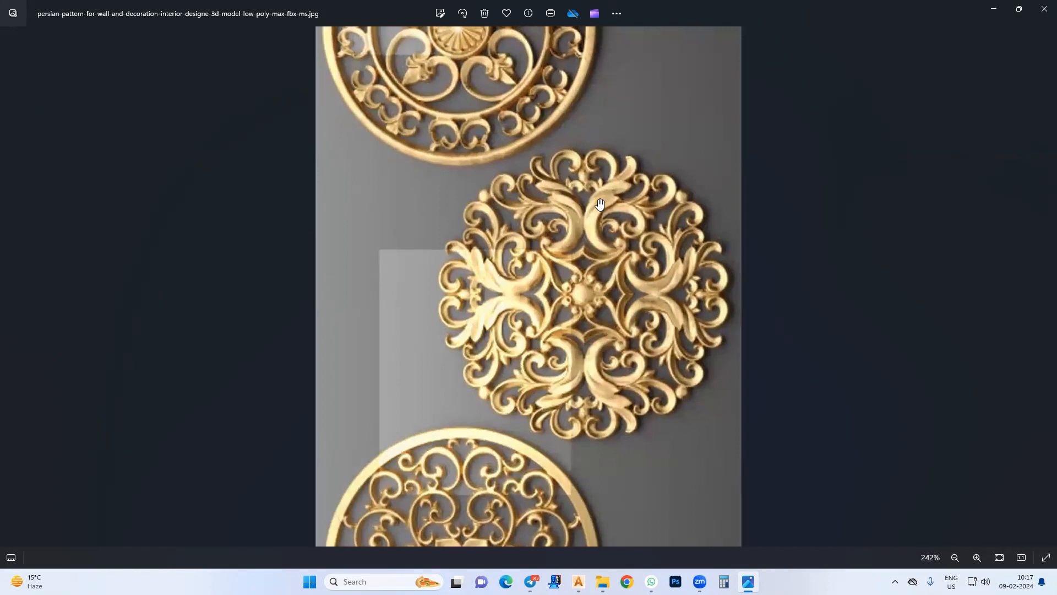
pyautogui.moveTo(586, 245); pyautogui.dragTo(572, 158)
pyautogui.moveTo(463, 407); pyautogui.dragTo(573, 184)
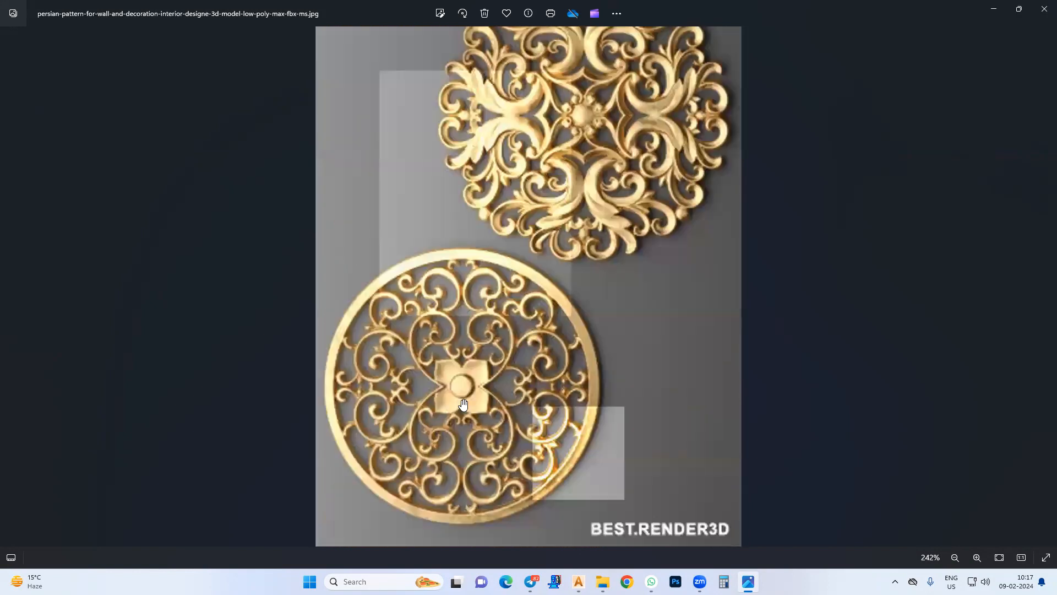
pyautogui.moveTo(573, 149); pyautogui.dragTo(574, 340)
pyautogui.moveTo(574, 269); pyautogui.dragTo(579, 380)
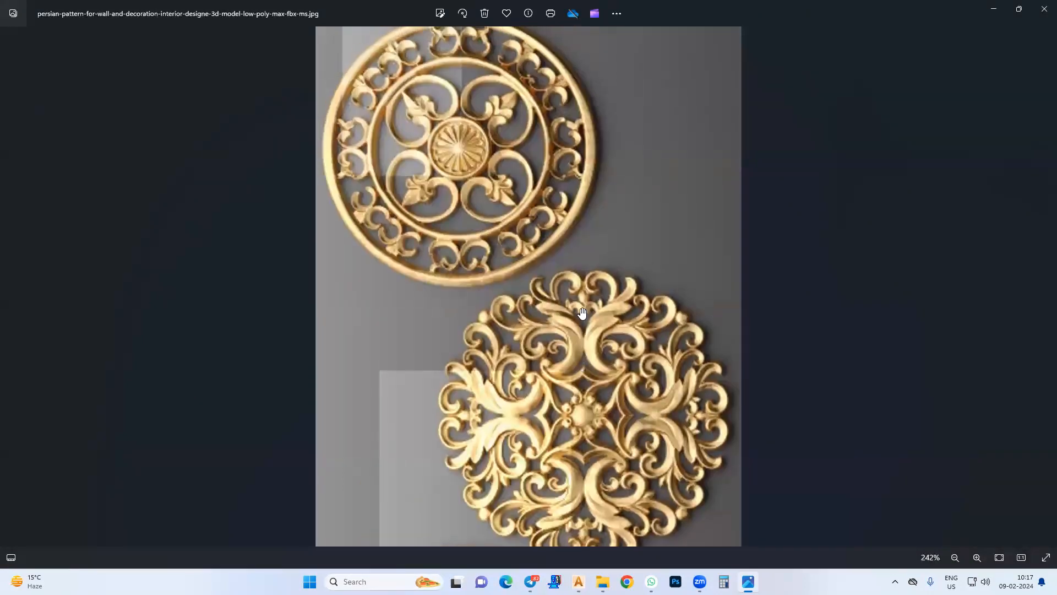
pyautogui.click(1042, 11)
# Import the persian-pattern image into ArtCAM as a new model 20 inches wide and 40 inches high, with millimetres as units
pyautogui.moveTo(126, 112); pyautogui.dragTo(585, 573)
pyautogui.moveTo(520, 416); pyautogui.dragTo(513, 397)
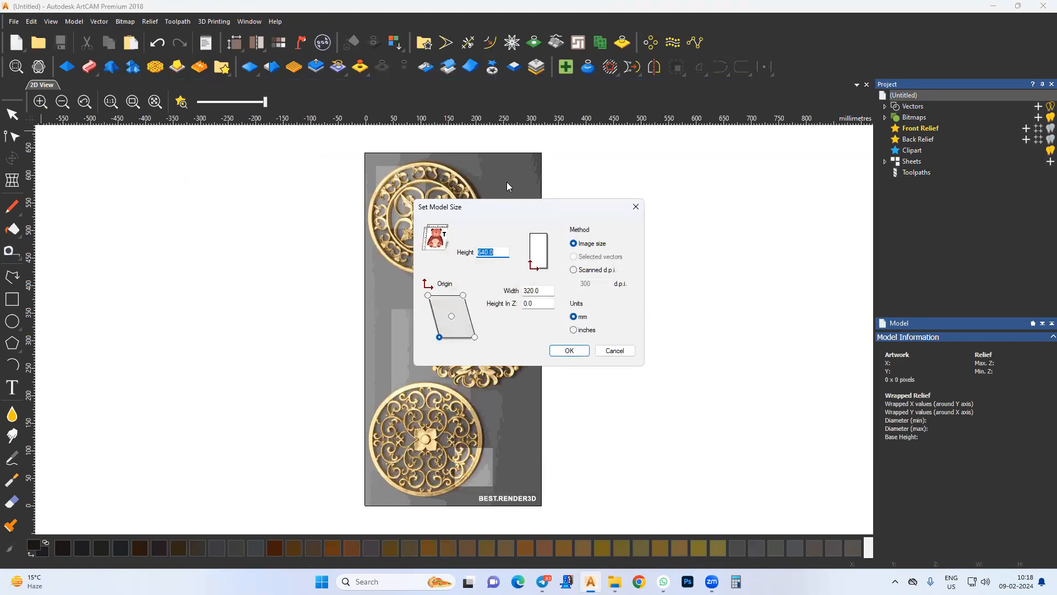
pyautogui.moveTo(503, 213); pyautogui.dragTo(503, 355)
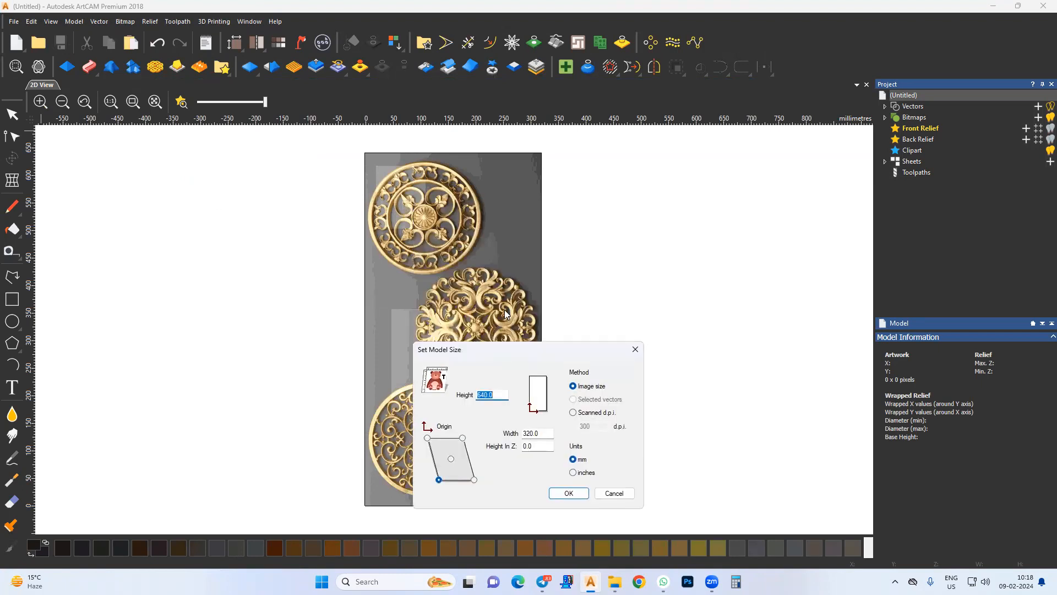
pyautogui.click(587, 473)
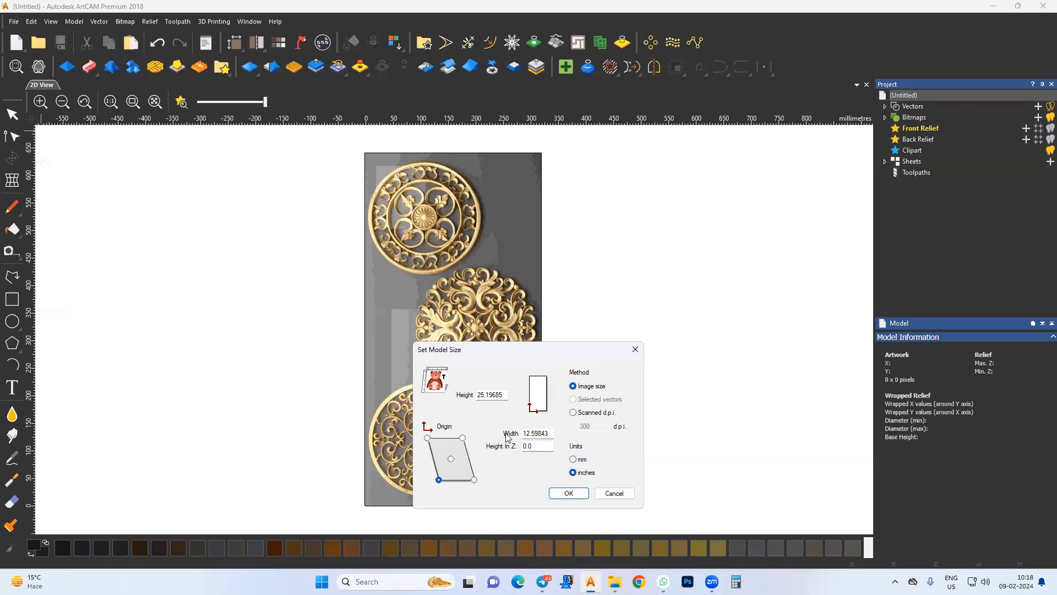
pyautogui.doubleClick(551, 434)
pyautogui.write('20')
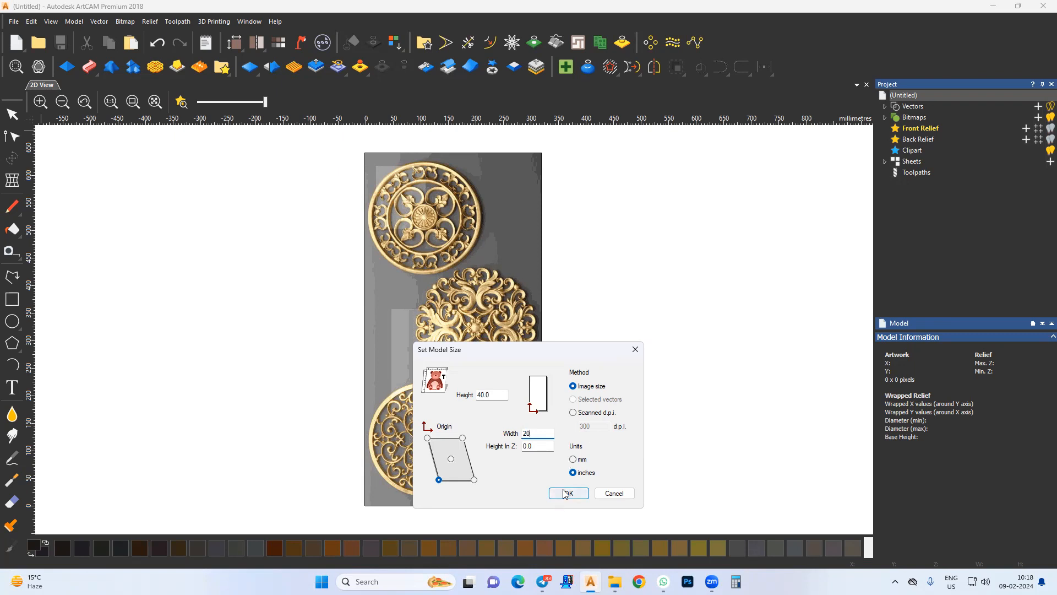
pyautogui.click(572, 459)
pyautogui.click(568, 494)
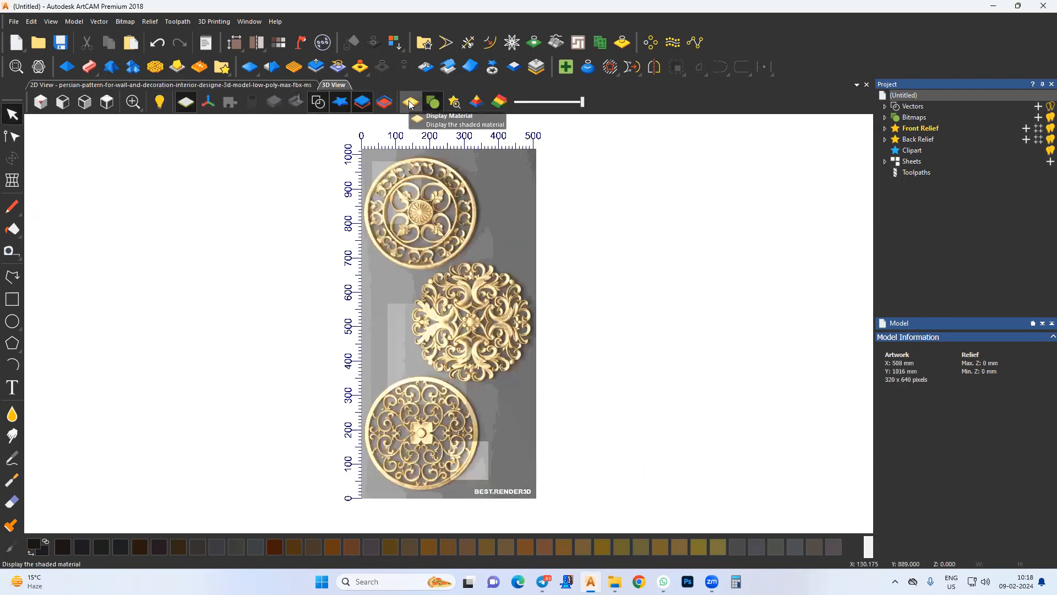
# Display the shaded material in the 3D view, and raise the model resolution to 2828 x 5656 pixels from the 2D view
pyautogui.click(409, 104)
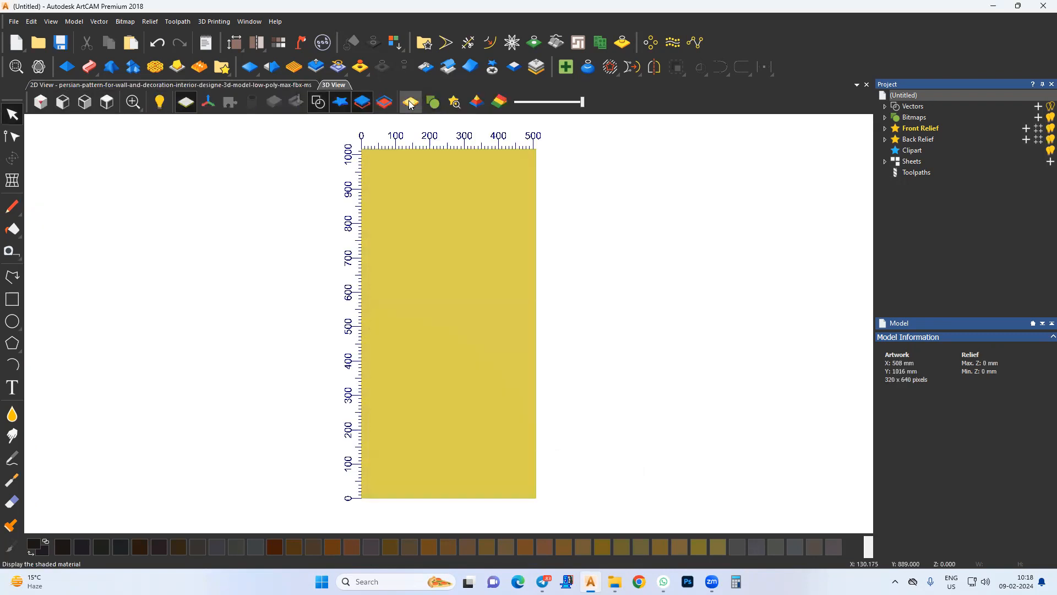
pyautogui.click(135, 85)
pyautogui.click(233, 43)
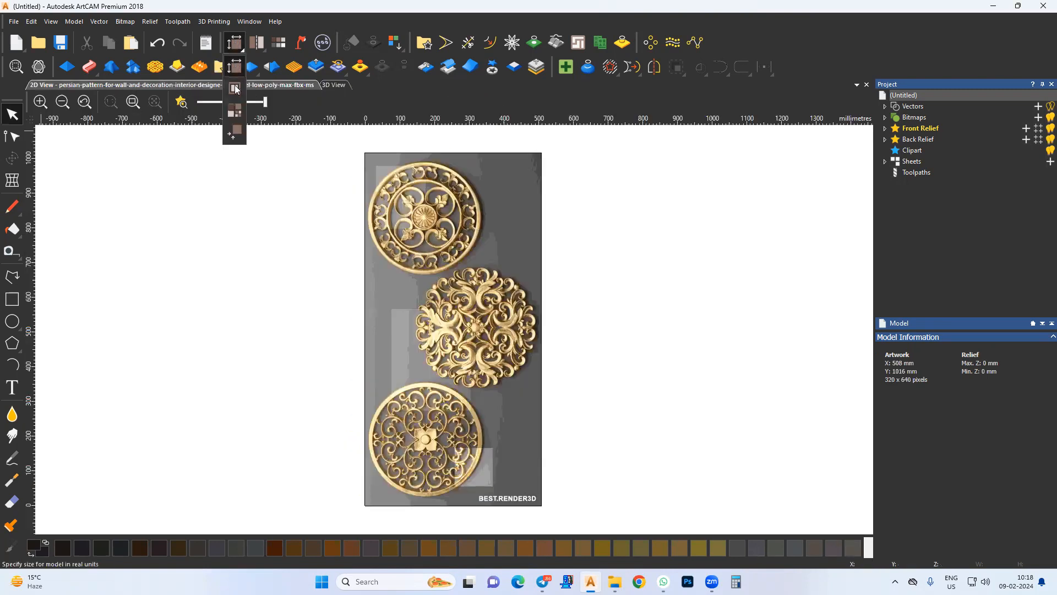
pyautogui.click(234, 113)
pyautogui.moveTo(572, 171); pyautogui.dragTo(778, 173)
pyautogui.click(602, 243)
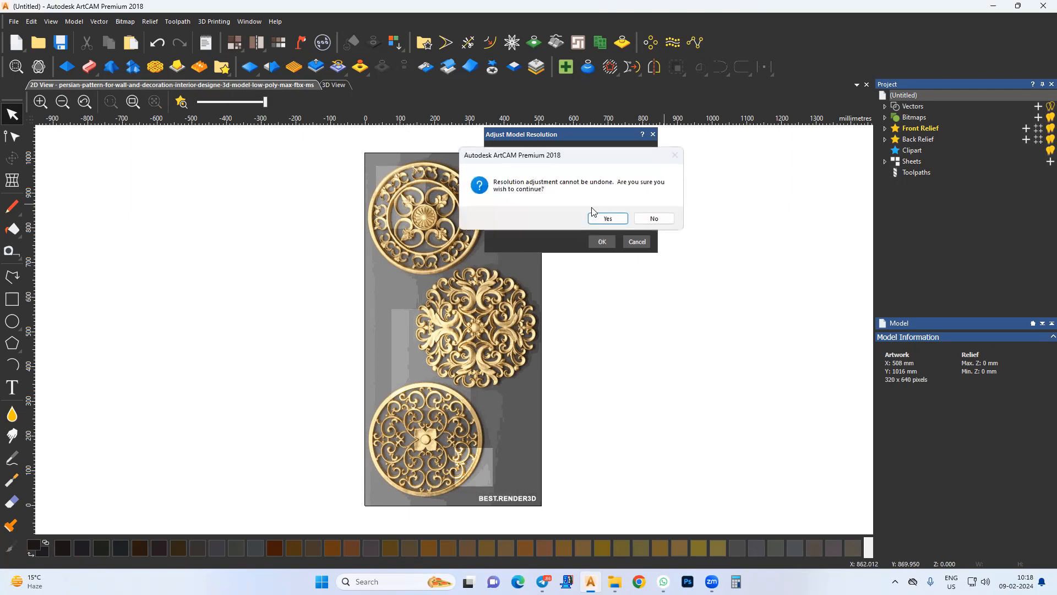
pyautogui.click(603, 217)
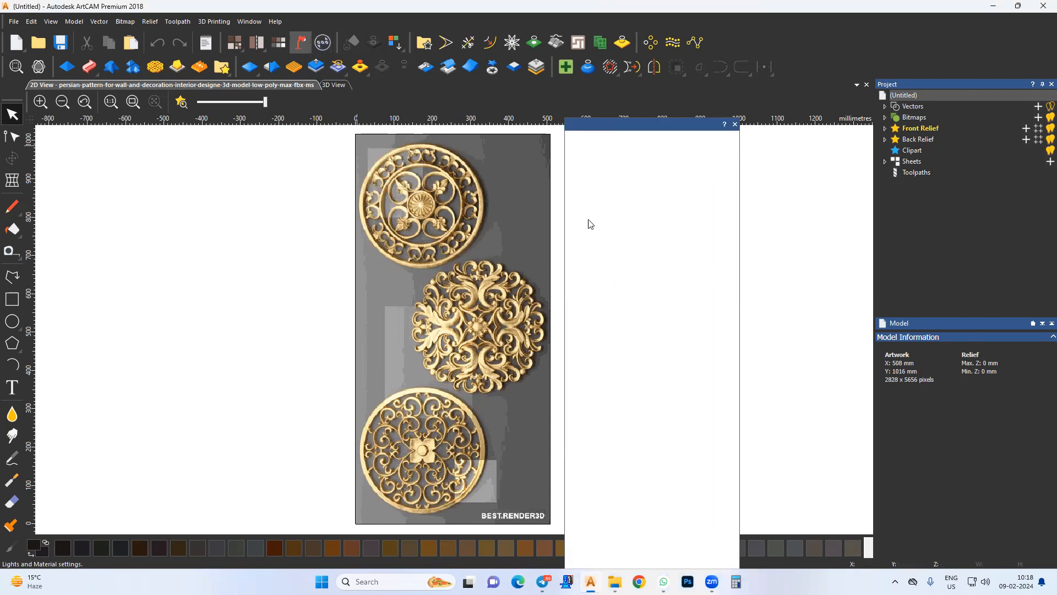
# Load the "new s" lights and material settings, apply them to the model and close the settings
pyautogui.click(631, 449)
pyautogui.click(435, 389)
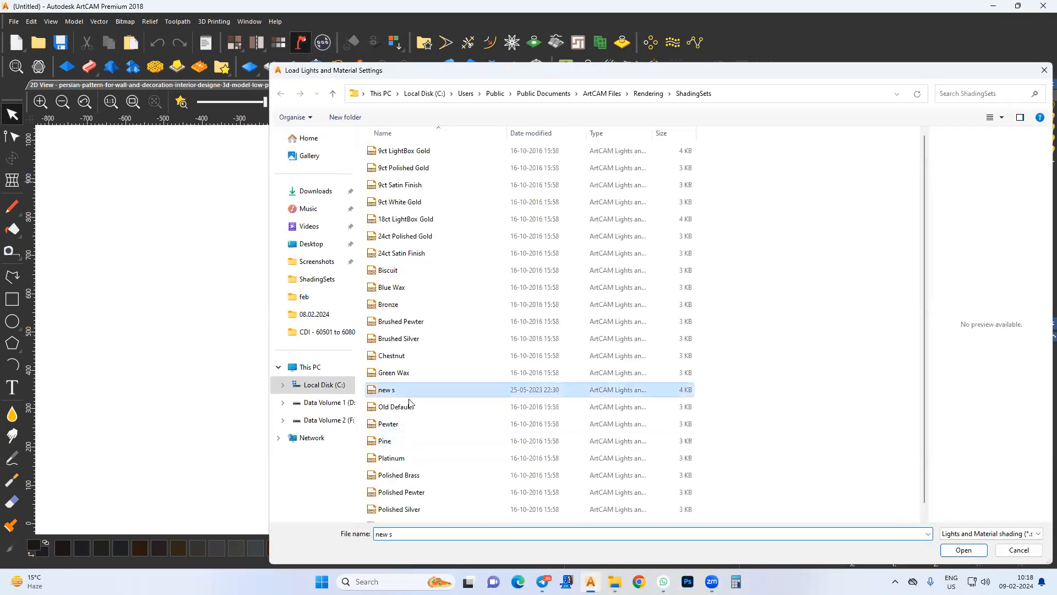
pyautogui.press('Return')
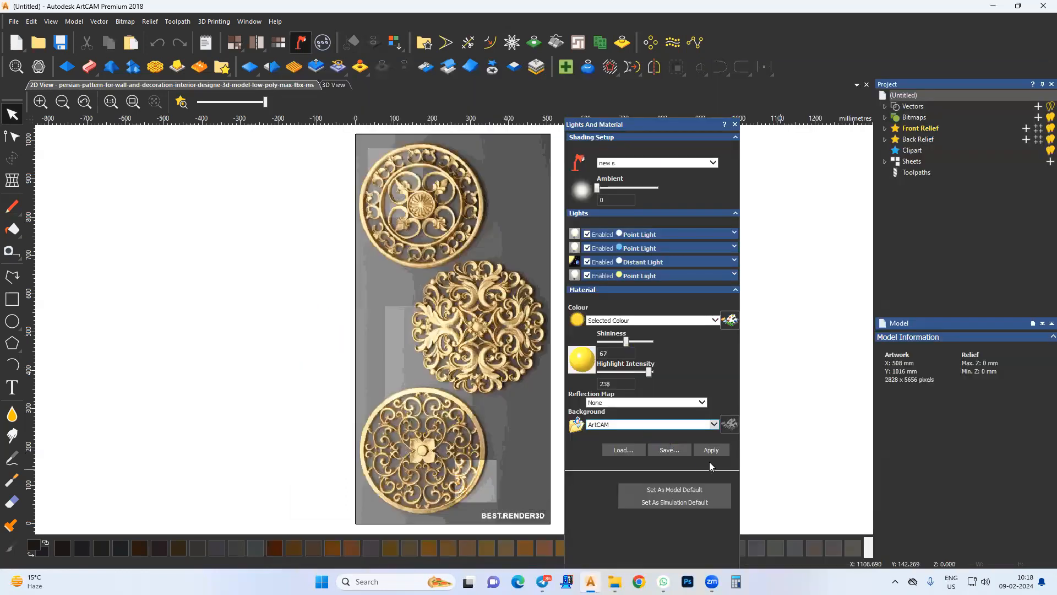
pyautogui.click(710, 450)
pyautogui.click(735, 125)
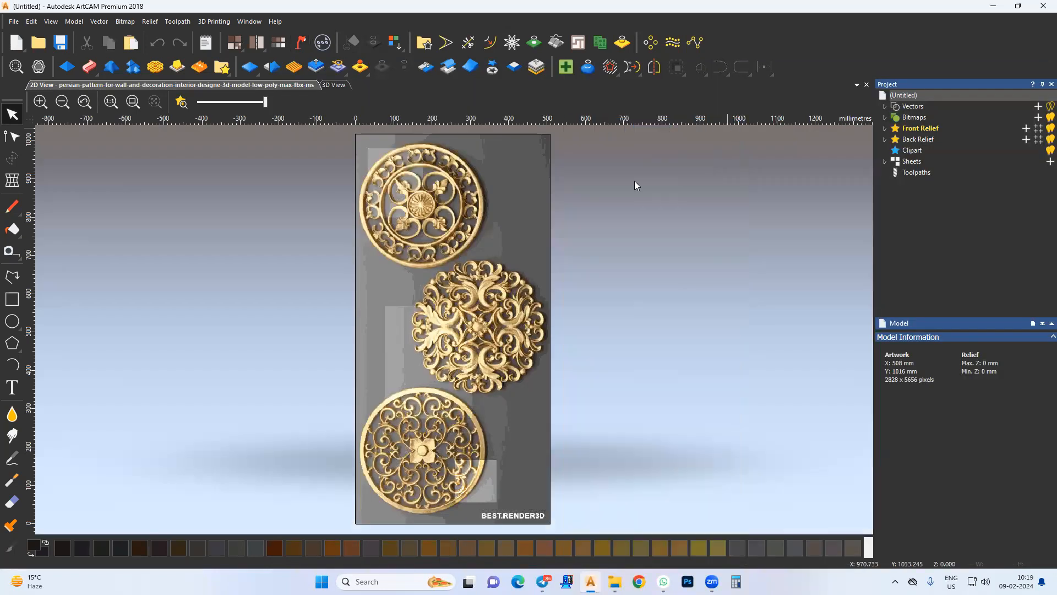
# Place a horizontal guideline at about Y 514 mm and a vertical guideline, both through the middle ornament's centre
pyautogui.scroll(2, 448, 344)
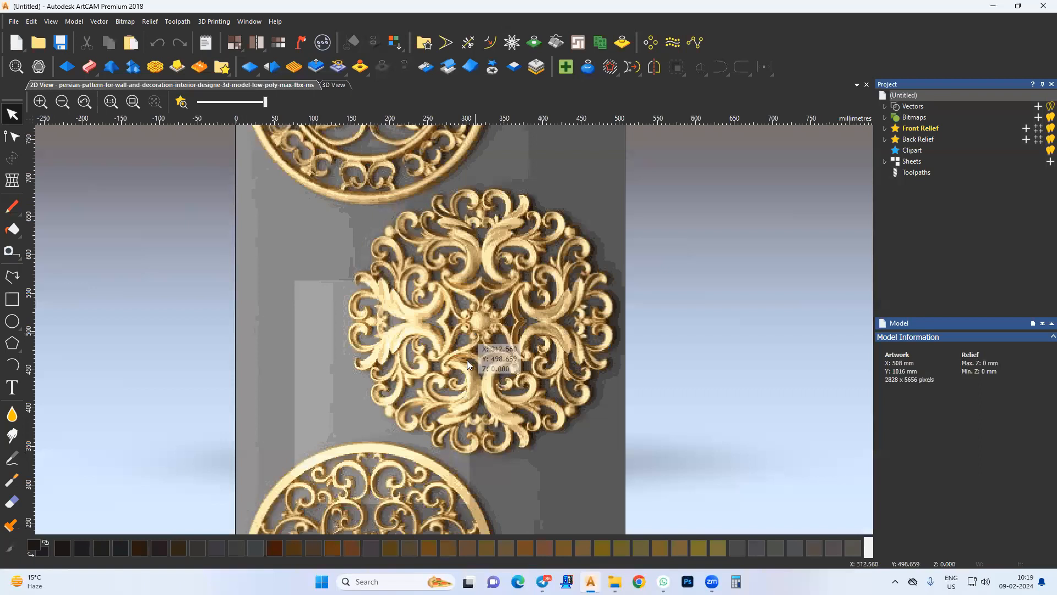
pyautogui.scroll(2, 462, 345)
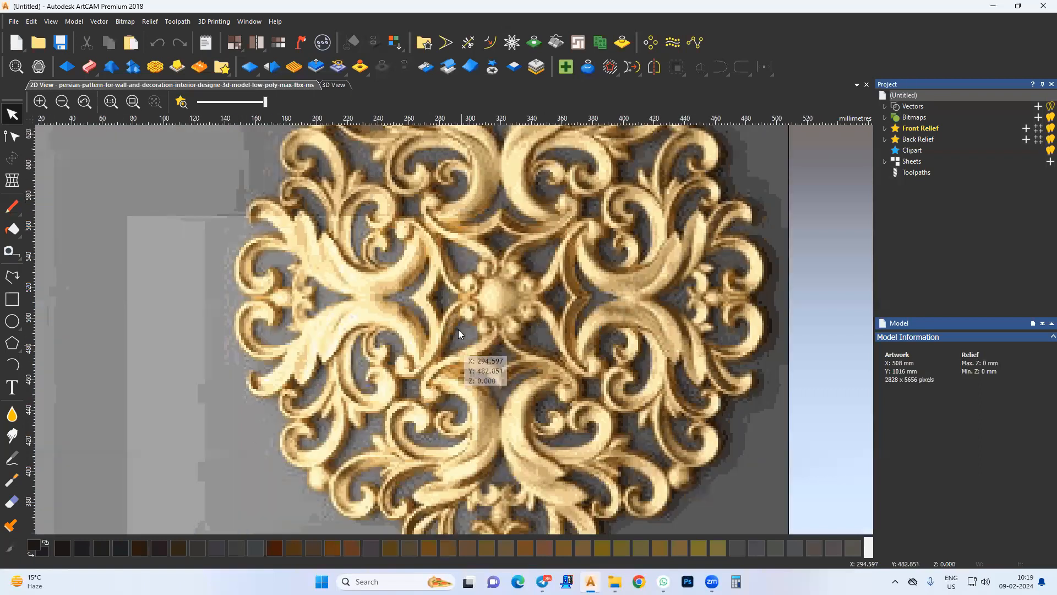
pyautogui.moveTo(476, 315); pyautogui.dragTo(455, 329, button='middle')
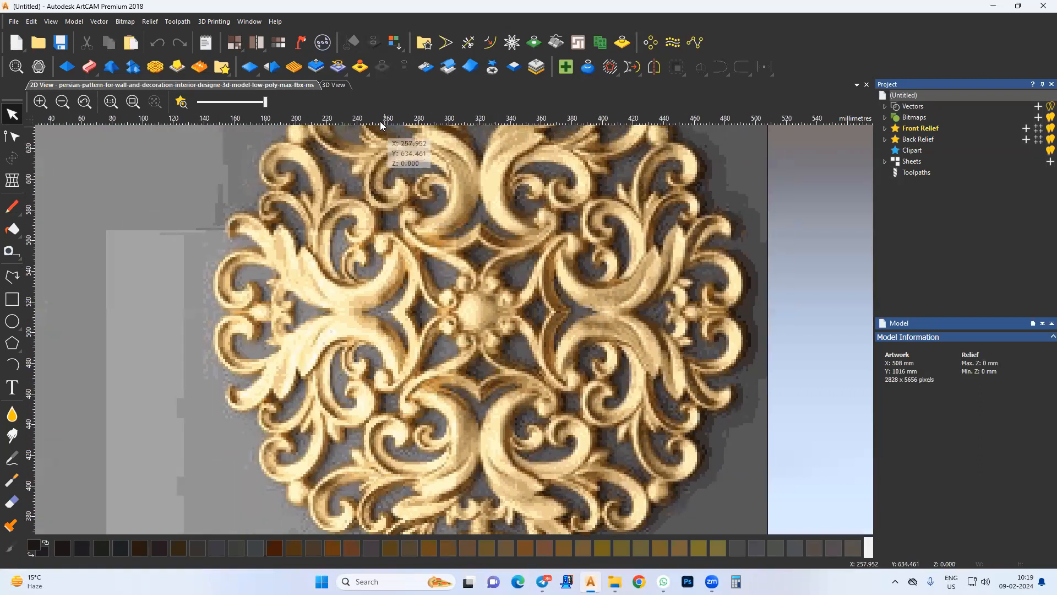
pyautogui.moveTo(383, 137); pyautogui.dragTo(400, 311)
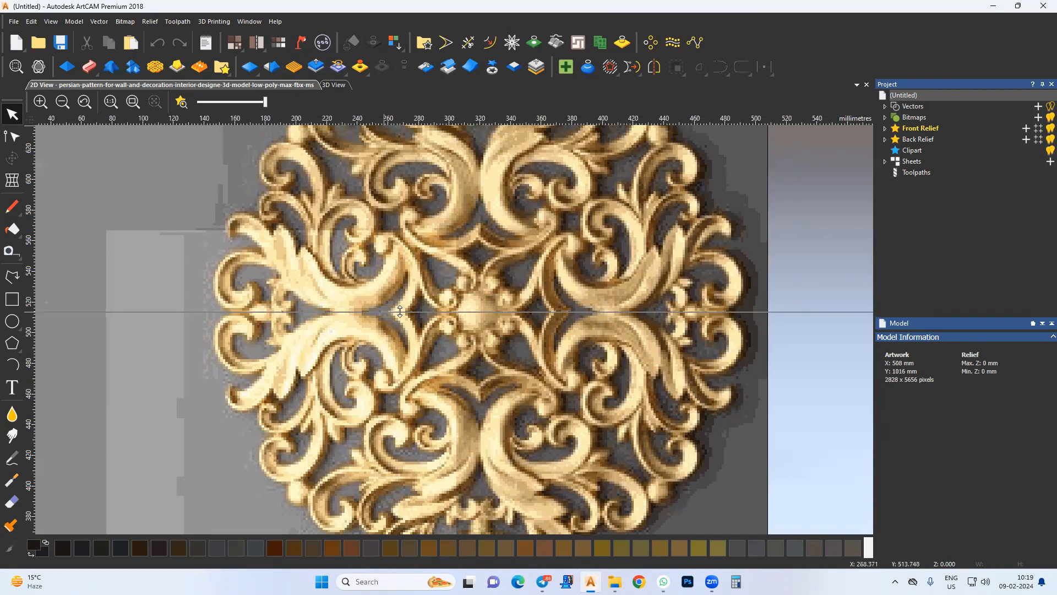
pyautogui.moveTo(33, 355); pyautogui.dragTo(478, 240)
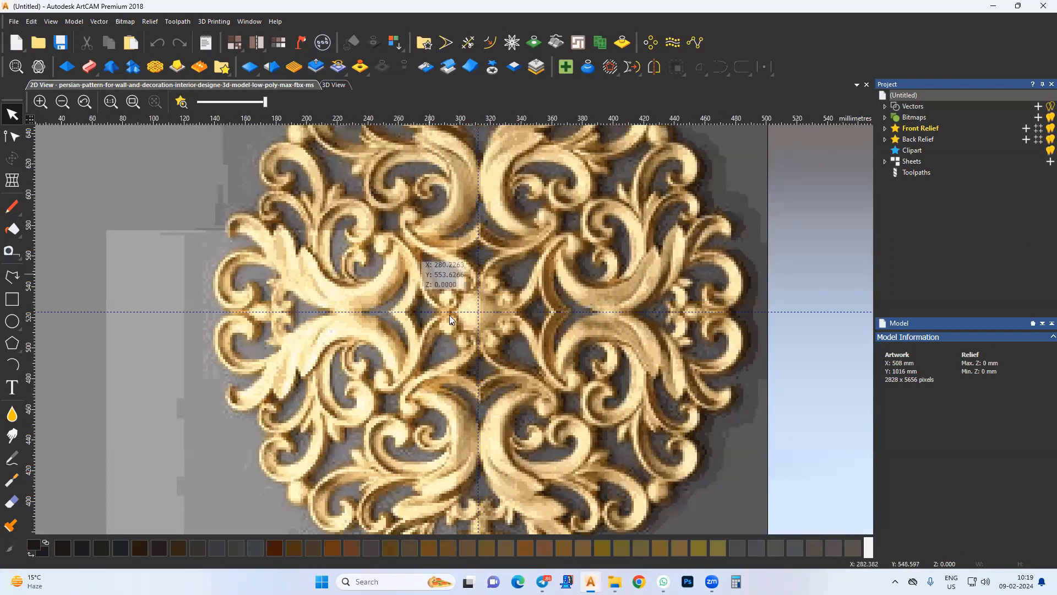
# Draw a circle about 28 mm in diameter around the middle ornament's central knob, centred on the guideline intersection
pyautogui.moveTo(414, 244); pyautogui.dragTo(447, 308, button='middle')
pyautogui.scroll(-3, 492, 313)
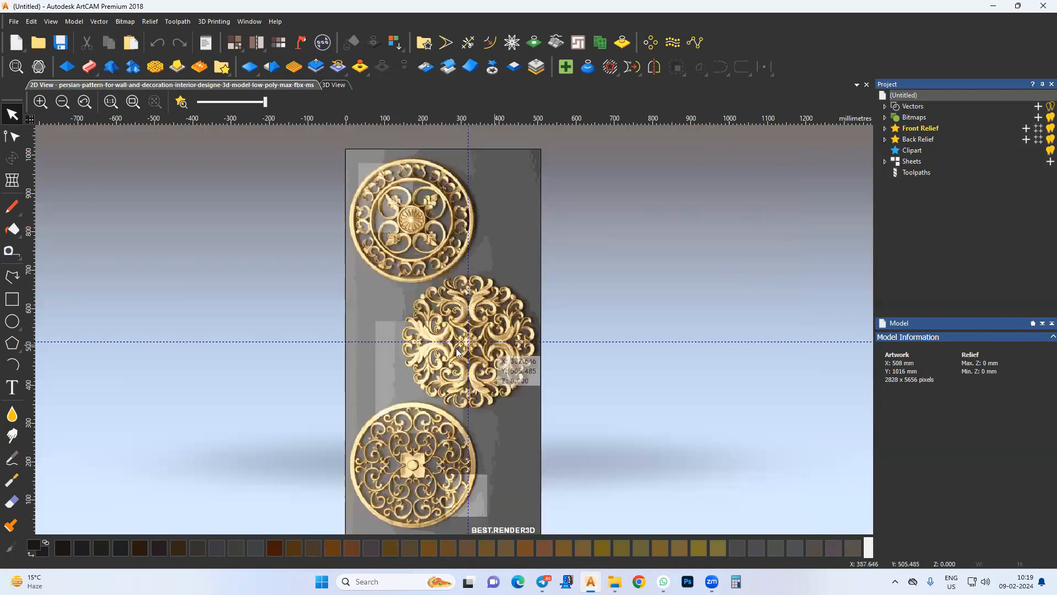
pyautogui.scroll(1, 473, 342)
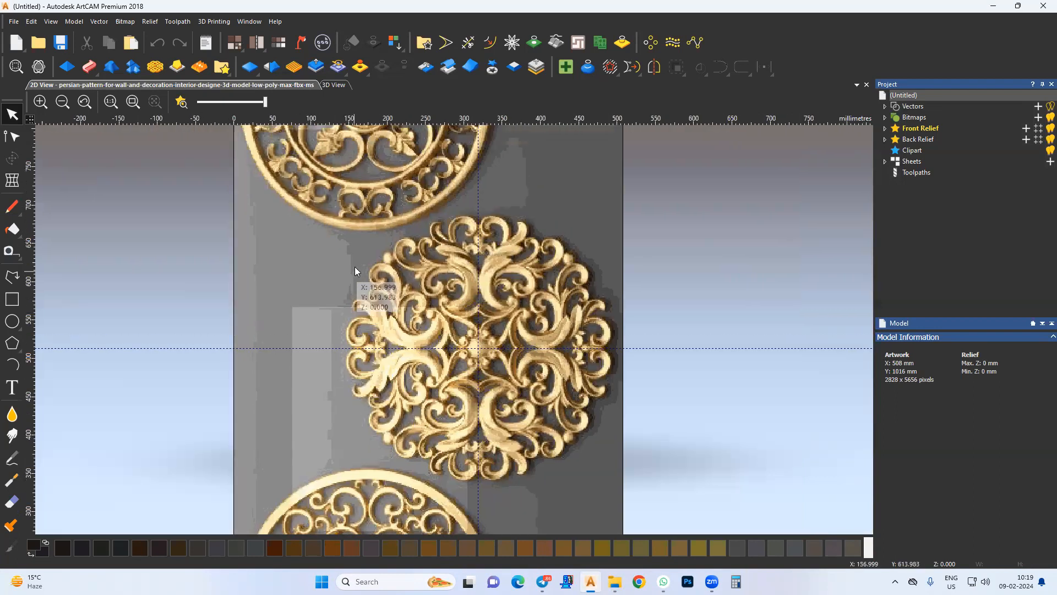
pyautogui.moveTo(422, 329); pyautogui.dragTo(421, 337, button='middle')
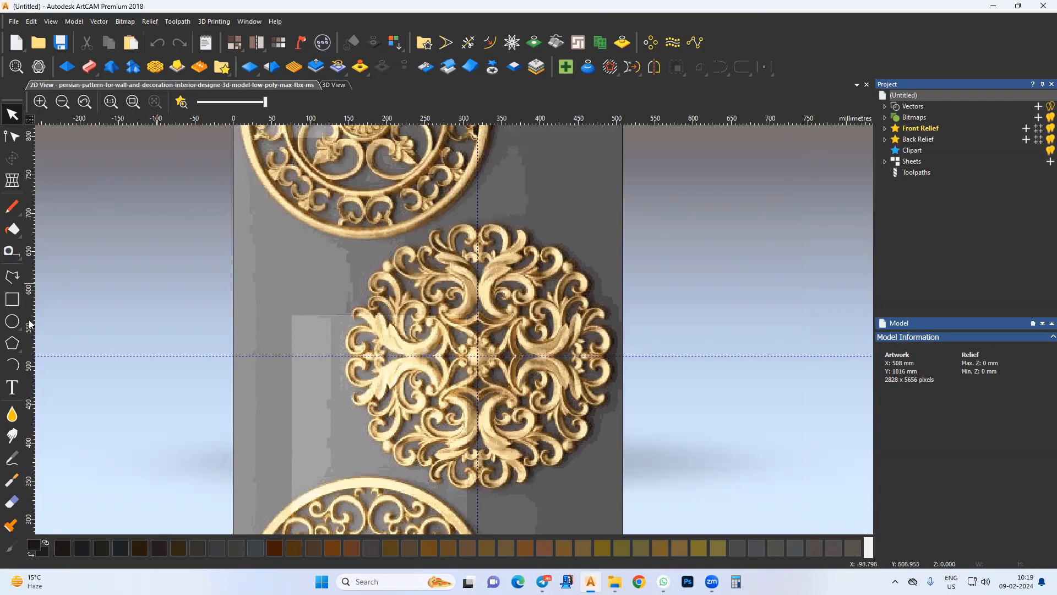
pyautogui.click(12, 321)
pyautogui.scroll(2, 506, 364)
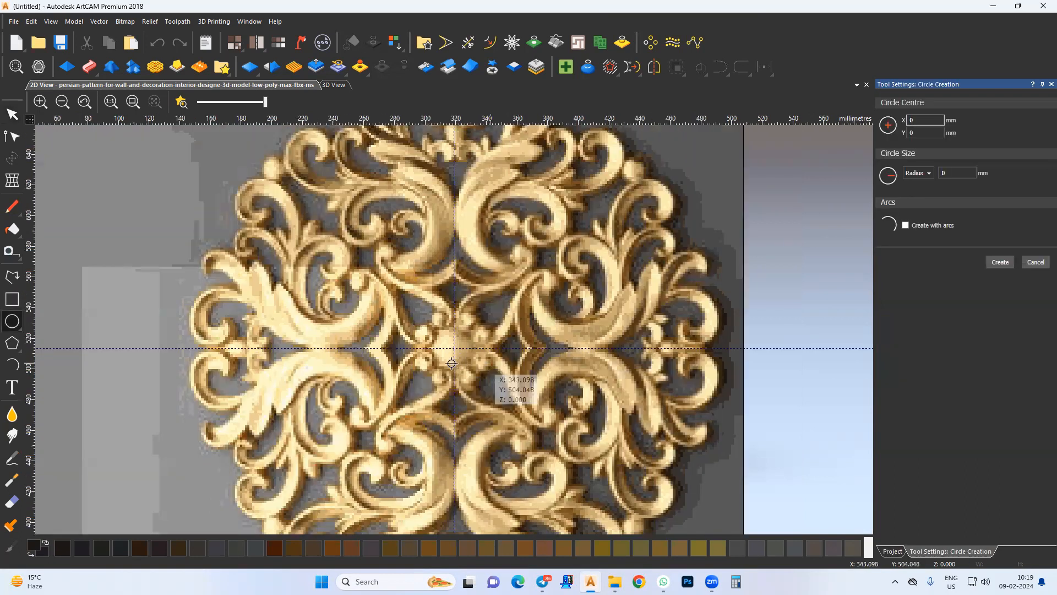
pyautogui.scroll(2, 475, 345)
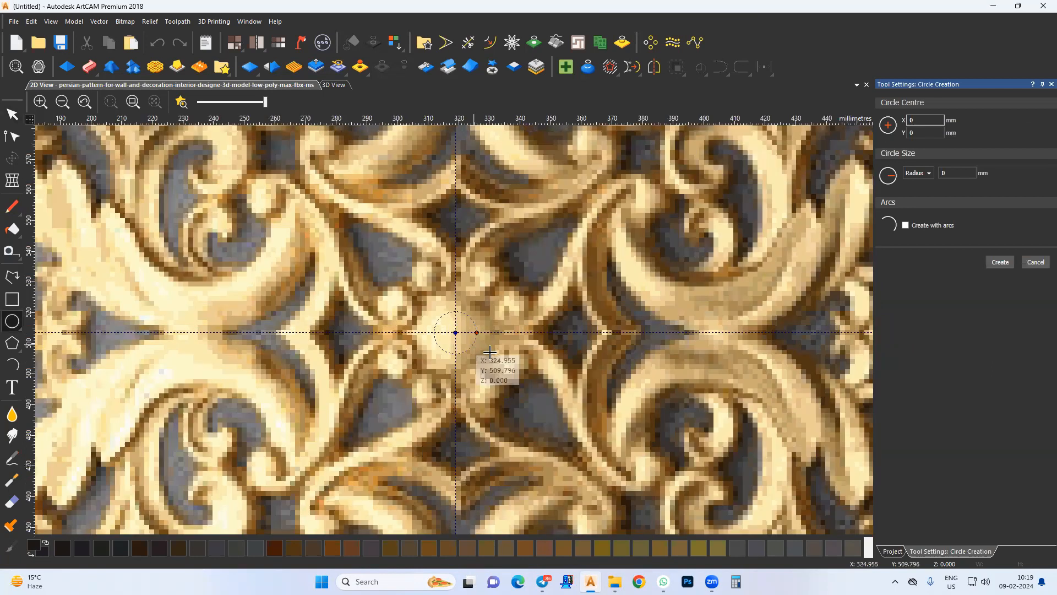
pyautogui.click(492, 352)
pyautogui.press('Escape')
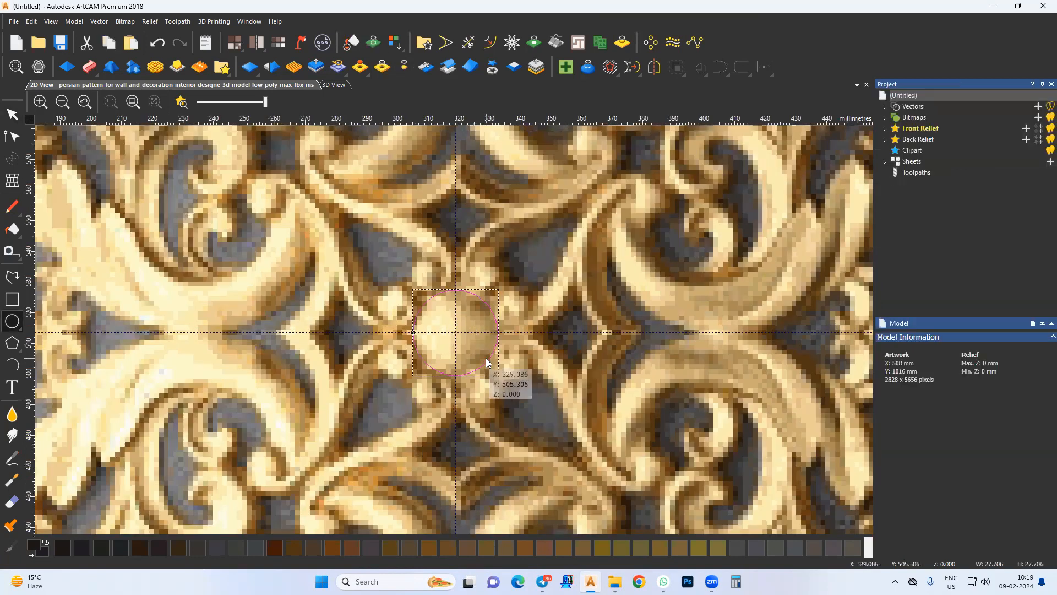
# Offset the central circle outwards by about 162 mm, deleting the original, so it encloses the whole middle ornament
pyautogui.scroll(-4, 419, 353)
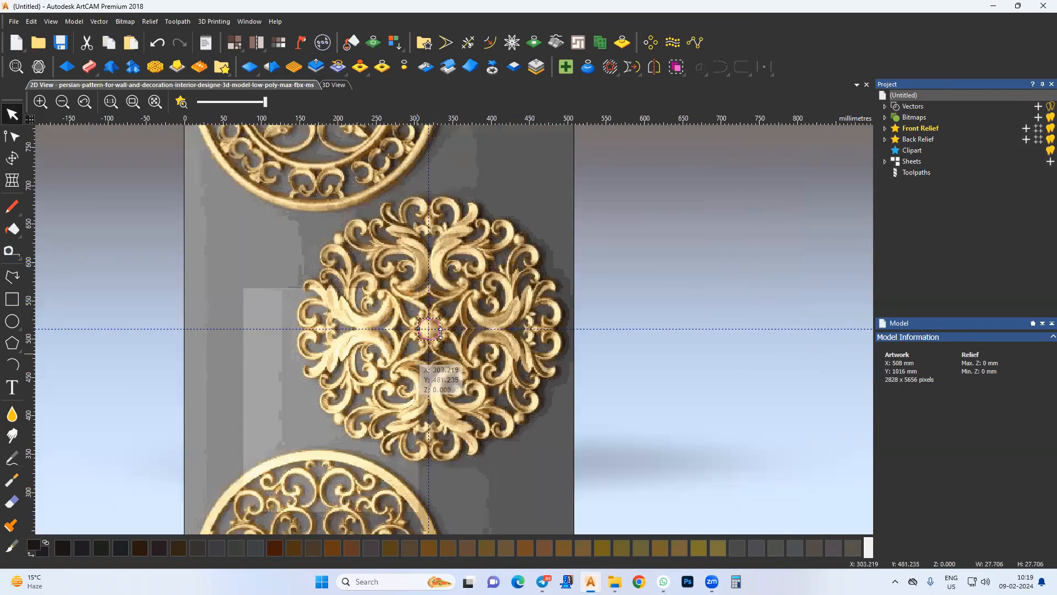
pyautogui.click(490, 42)
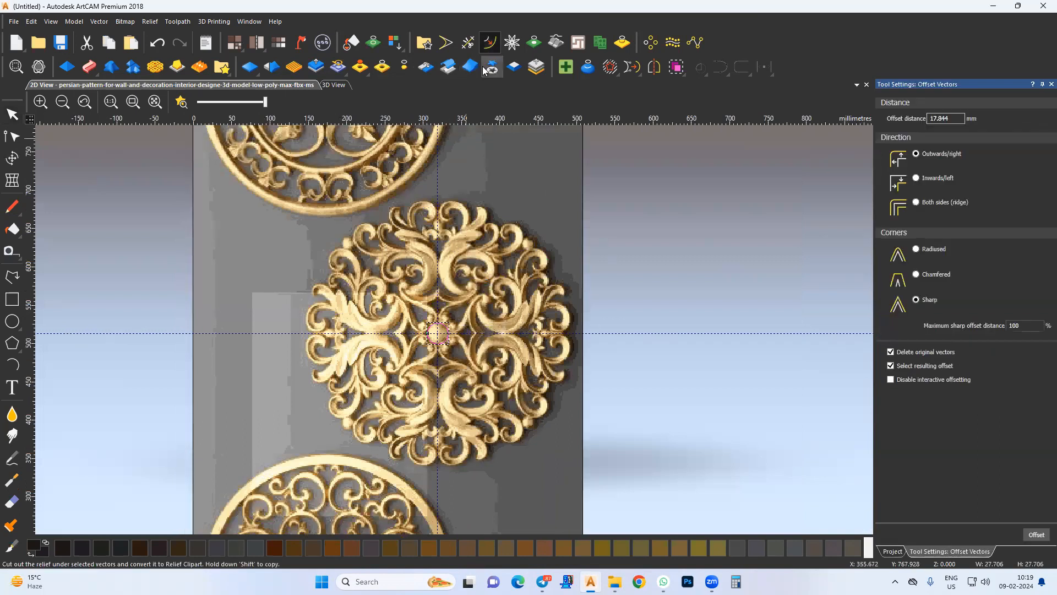
pyautogui.moveTo(448, 337); pyautogui.dragTo(573, 338)
pyautogui.scroll(2, 530, 259)
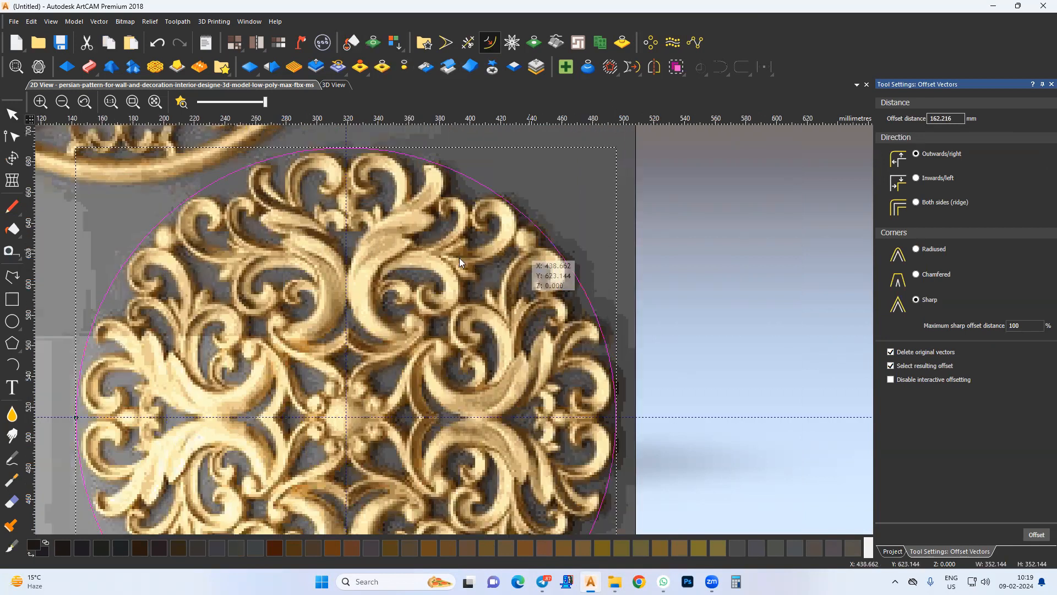
pyautogui.click(12, 116)
pyautogui.scroll(-2, 464, 357)
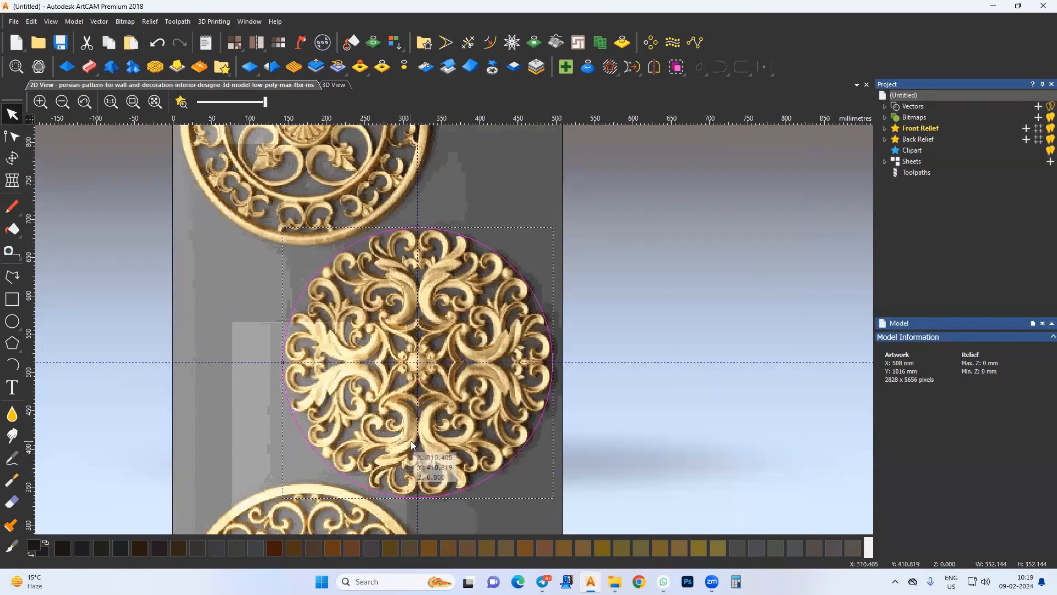
# Draw a horizontal line about 213 mm long from the ornament's centre to beyond the outer circle
pyautogui.click(12, 276)
pyautogui.click(418, 362)
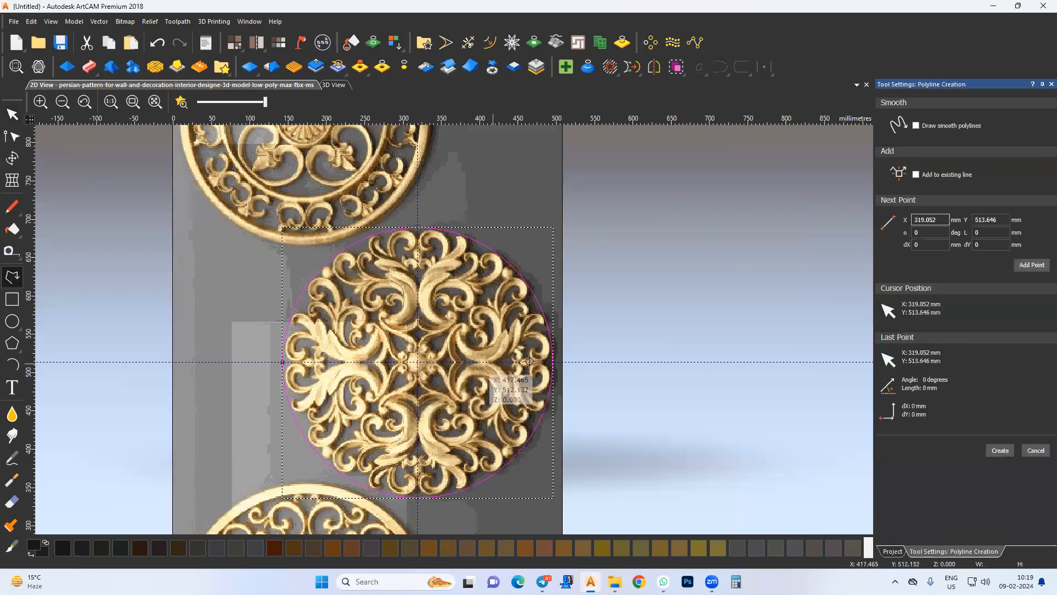
pyautogui.click(580, 358)
pyautogui.press('Escape')
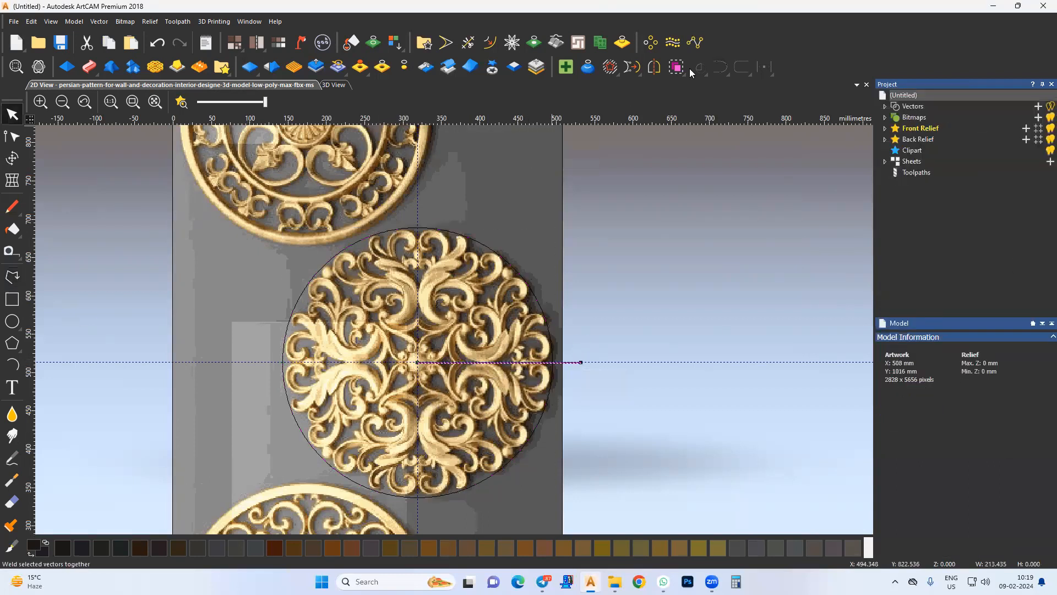
# Rotate-copy the line around the ornament's centre as 8 objects over a total angle of 360 degrees
pyautogui.click(650, 52)
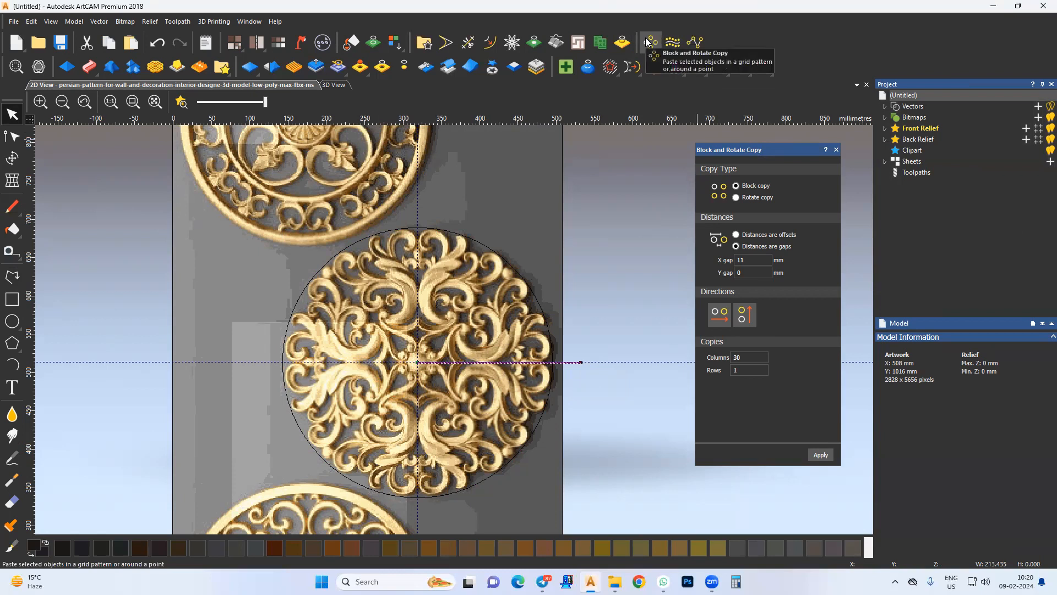
pyautogui.click(747, 198)
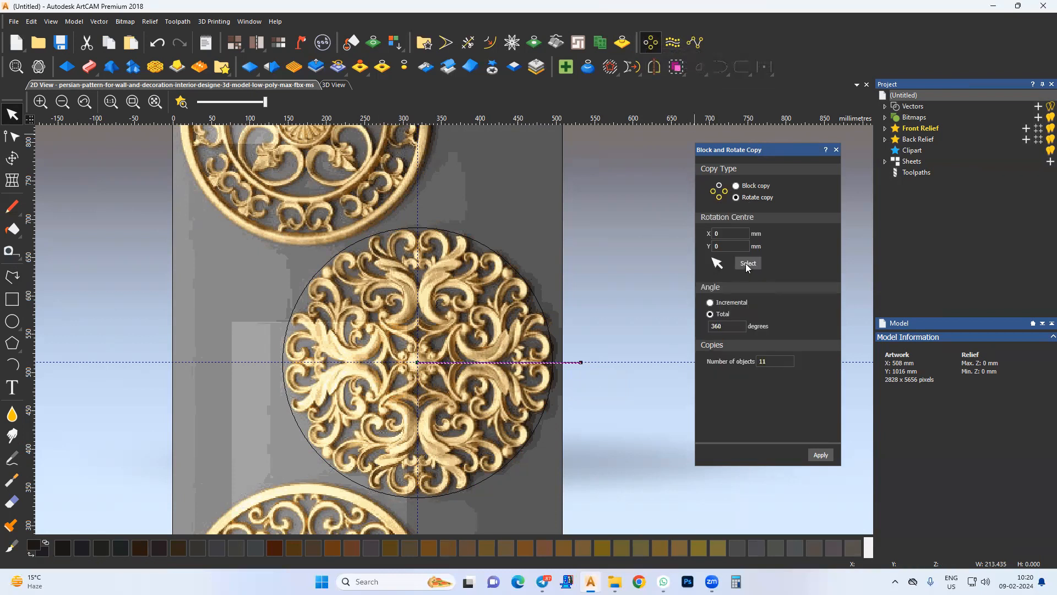
pyautogui.click(748, 263)
pyautogui.click(415, 362)
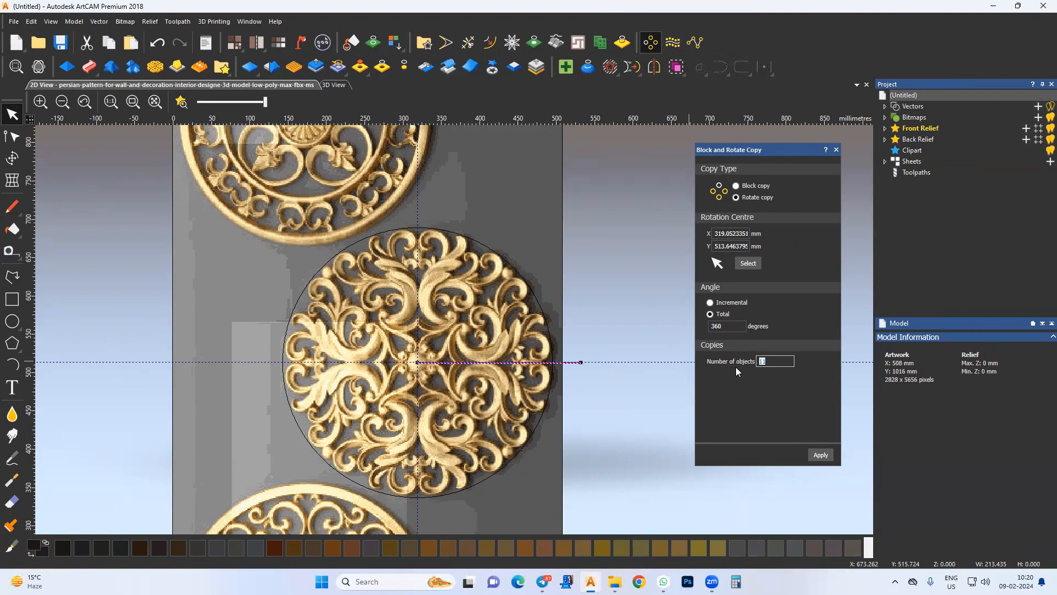
pyautogui.click(820, 455)
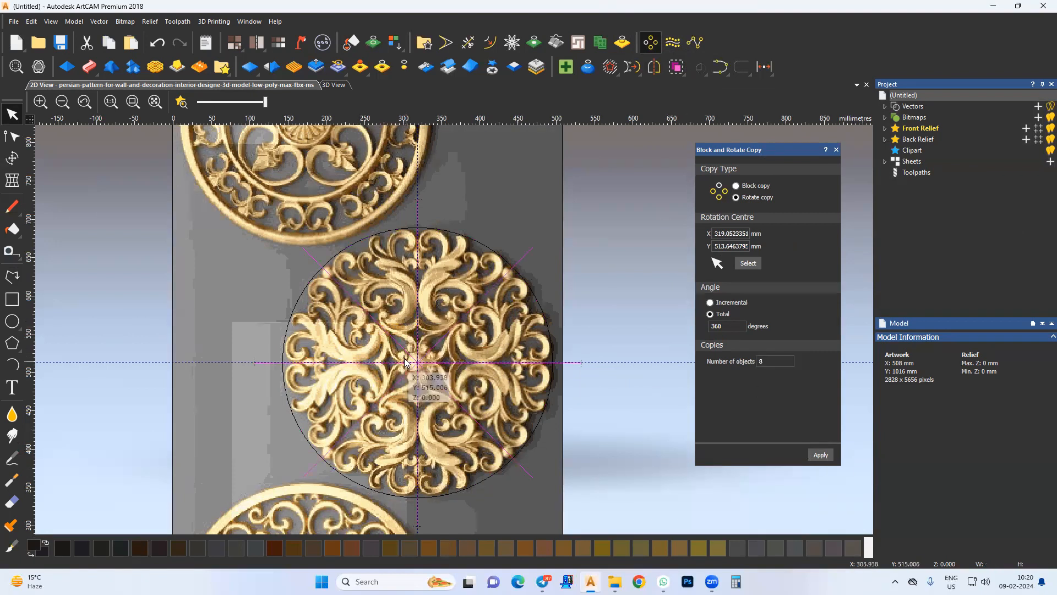
# Draw a circle about 15.5 mm in diameter around the bead at the curled end of the large leaf above the horizontal centreline
pyautogui.moveTo(408, 360); pyautogui.dragTo(402, 341, button='middle')
pyautogui.scroll(2, 455, 316)
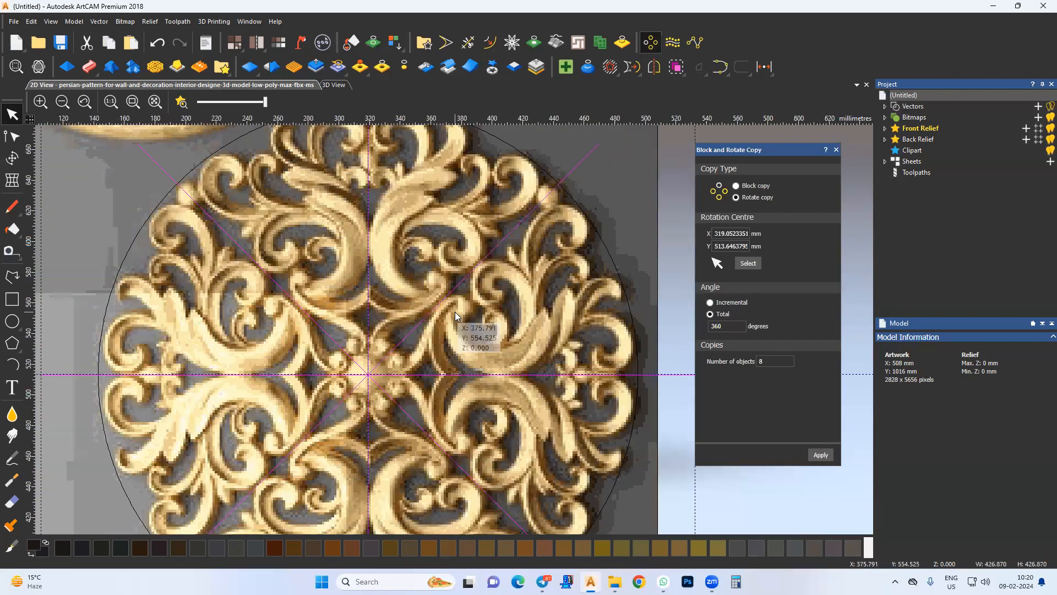
pyautogui.moveTo(444, 315); pyautogui.dragTo(394, 315, button='middle')
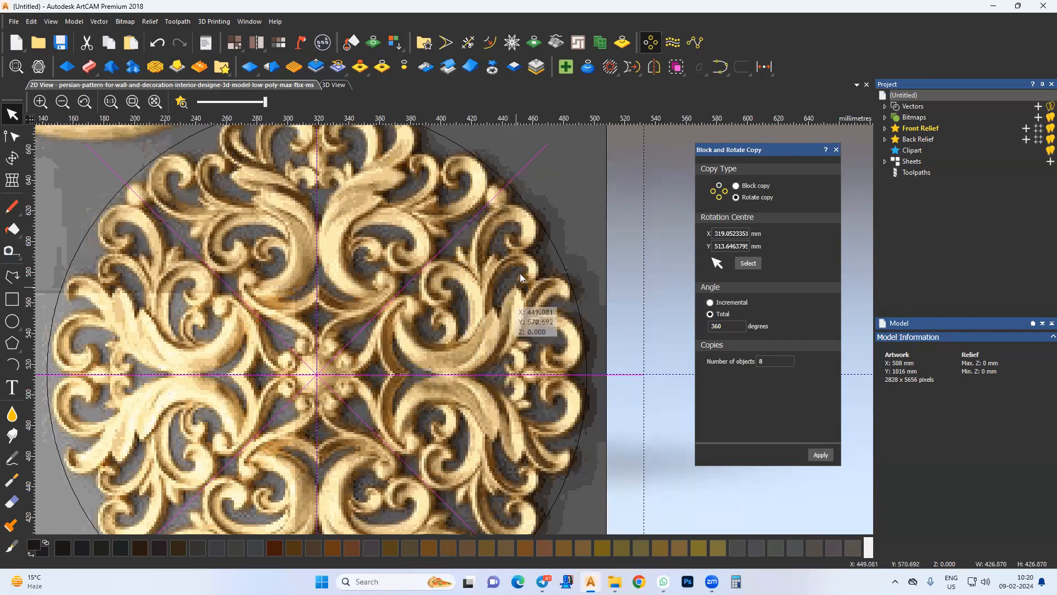
pyautogui.moveTo(443, 363); pyautogui.dragTo(411, 365, button='middle')
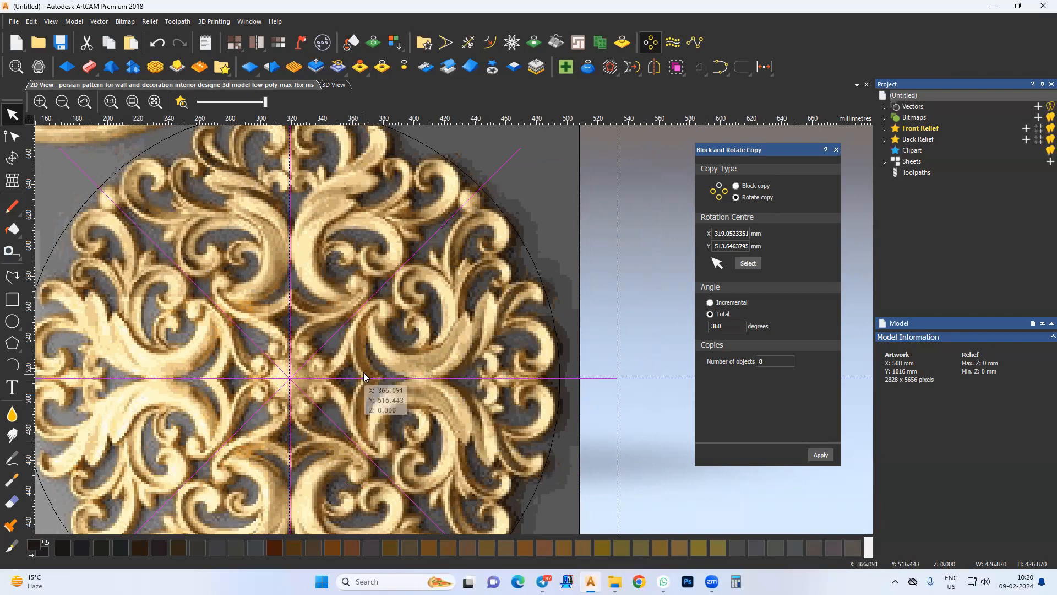
pyautogui.scroll(2, 340, 402)
pyautogui.click(13, 321)
pyautogui.scroll(-2, 345, 355)
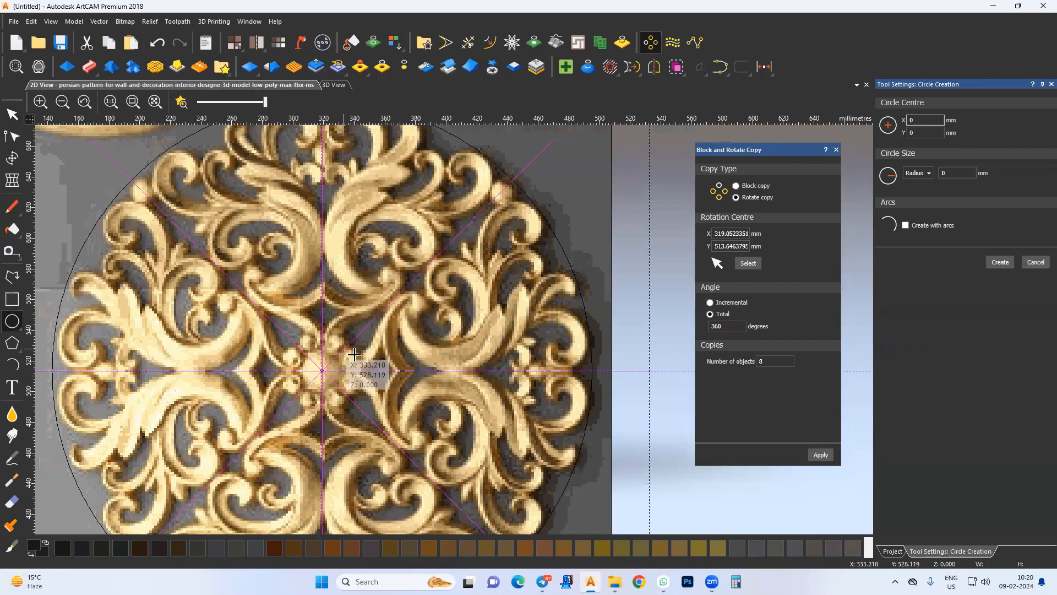
pyautogui.scroll(2, 354, 354)
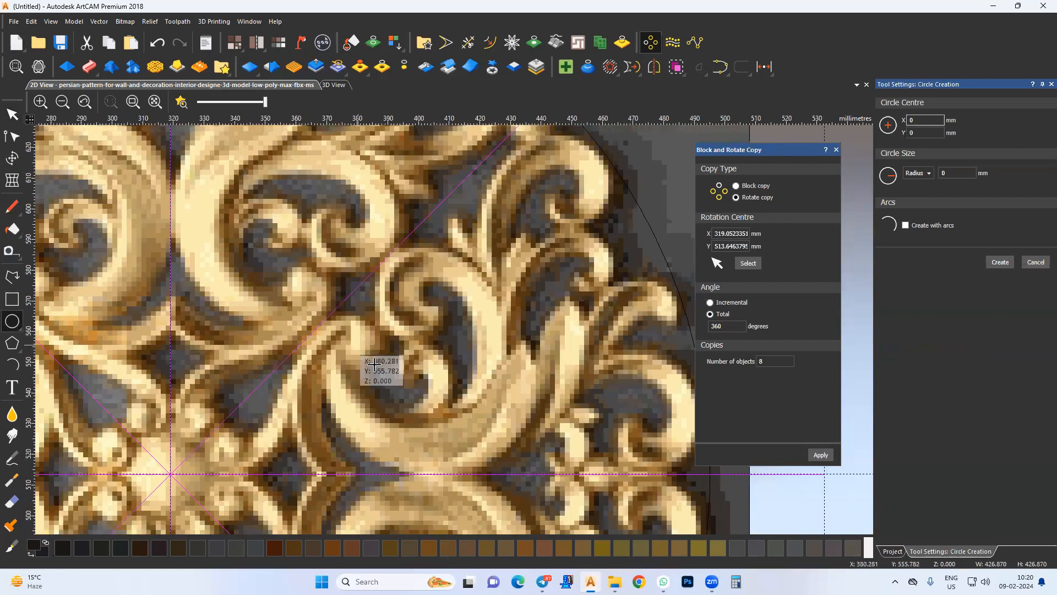
pyautogui.moveTo(361, 345); pyautogui.dragTo(375, 365)
# Trace the large leaf's outer edge with two start-end-point arcs, about 33 mm and 43.6 mm in radius, from its tip past the centreline
pyautogui.moveTo(352, 380); pyautogui.dragTo(323, 432, button='middle')
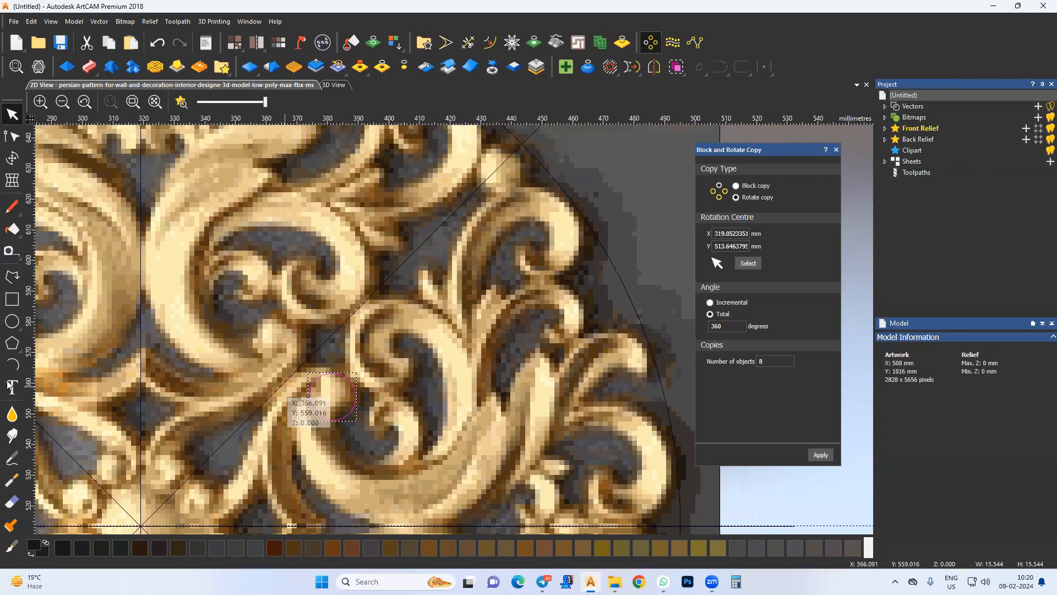
pyautogui.moveTo(443, 352); pyautogui.dragTo(427, 301, button='middle')
pyautogui.moveTo(377, 354); pyautogui.dragTo(386, 360, button='middle')
pyautogui.moveTo(376, 411); pyautogui.dragTo(410, 383, button='middle')
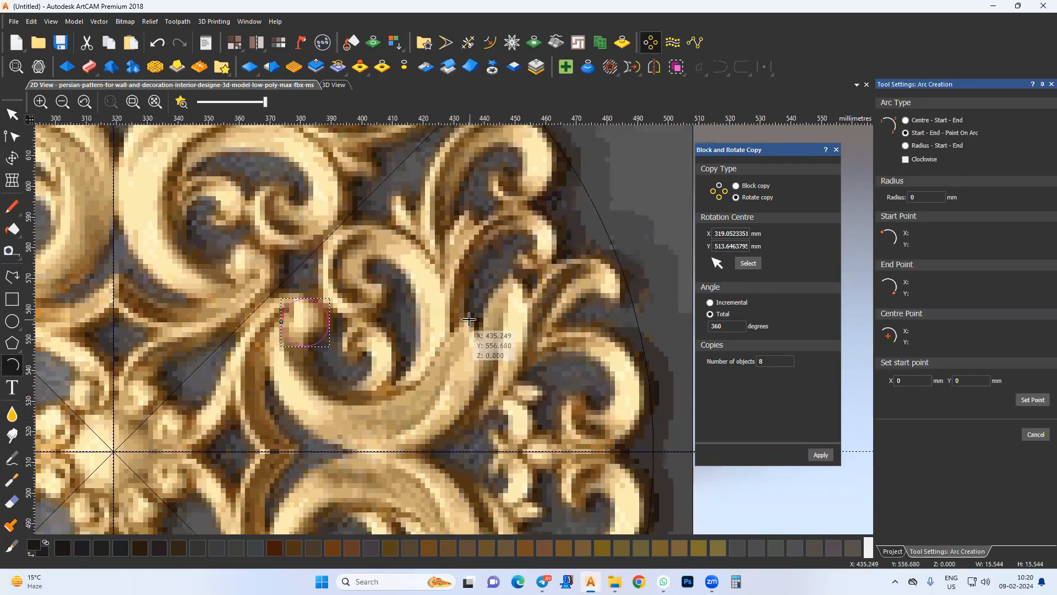
pyautogui.click(470, 321)
pyautogui.moveTo(469, 401); pyautogui.dragTo(483, 383, button='middle')
pyautogui.click(481, 388)
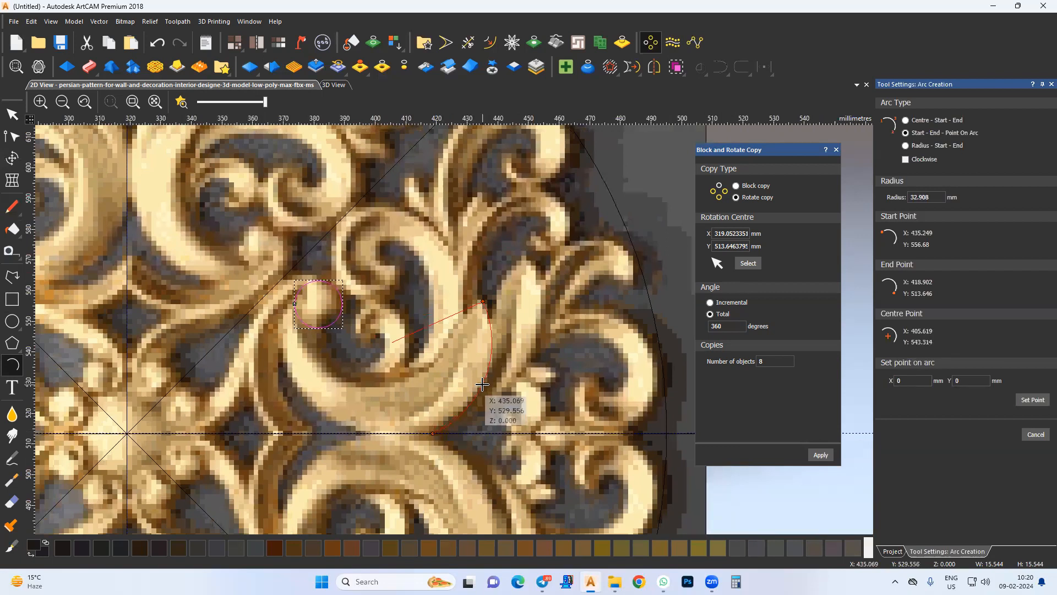
pyautogui.click(433, 433)
pyautogui.moveTo(305, 428); pyautogui.dragTo(354, 435, button='middle')
pyautogui.moveTo(319, 389); pyautogui.dragTo(340, 392, button='middle')
pyautogui.click(340, 393)
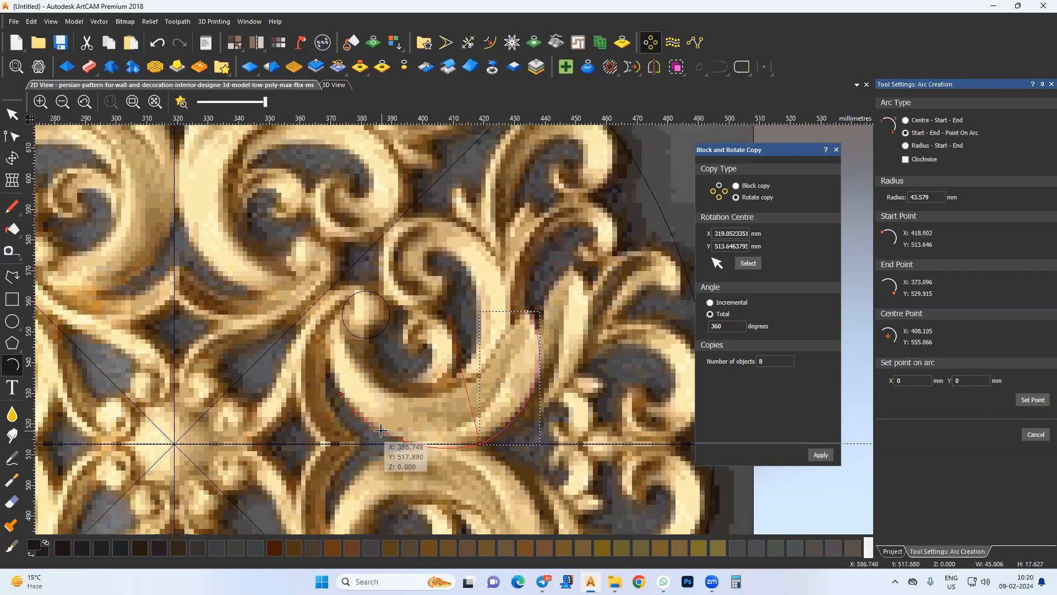
pyautogui.click(430, 443)
# Continue the leaf's outer edge with an arc about 36 mm in radius and another arc curving over the bead
pyautogui.click(340, 394)
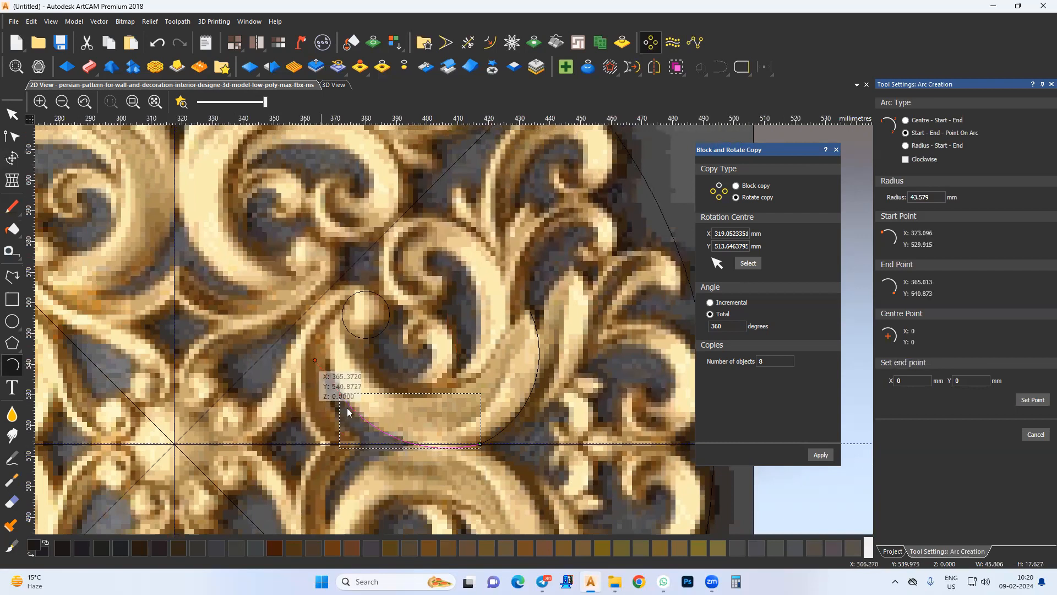
pyautogui.moveTo(320, 342); pyautogui.dragTo(350, 391, button='middle')
pyautogui.click(362, 386)
pyautogui.click(359, 397)
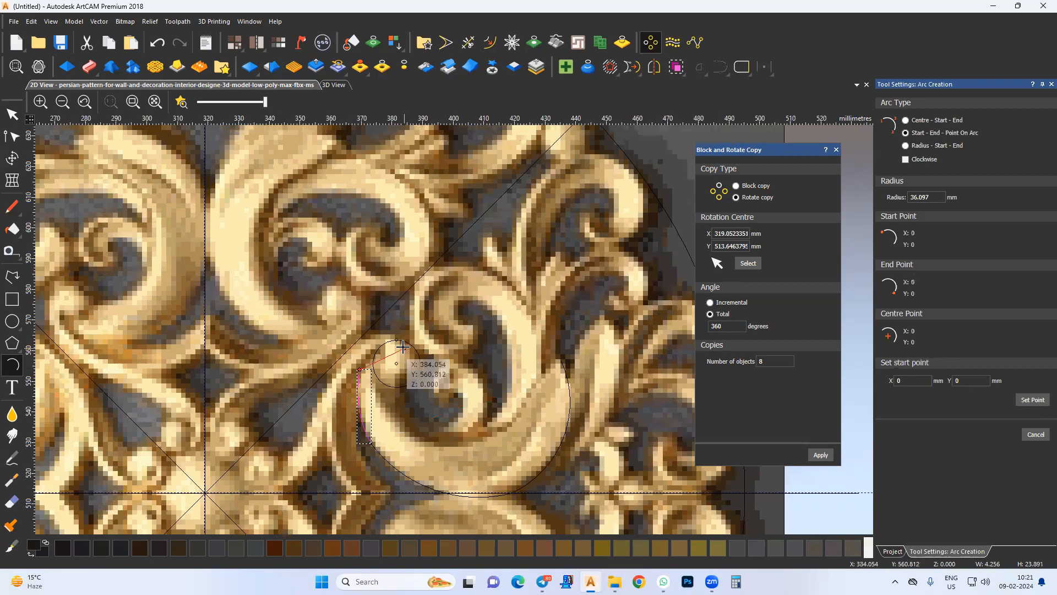
pyautogui.scroll(2, 408, 344)
pyautogui.click(439, 360)
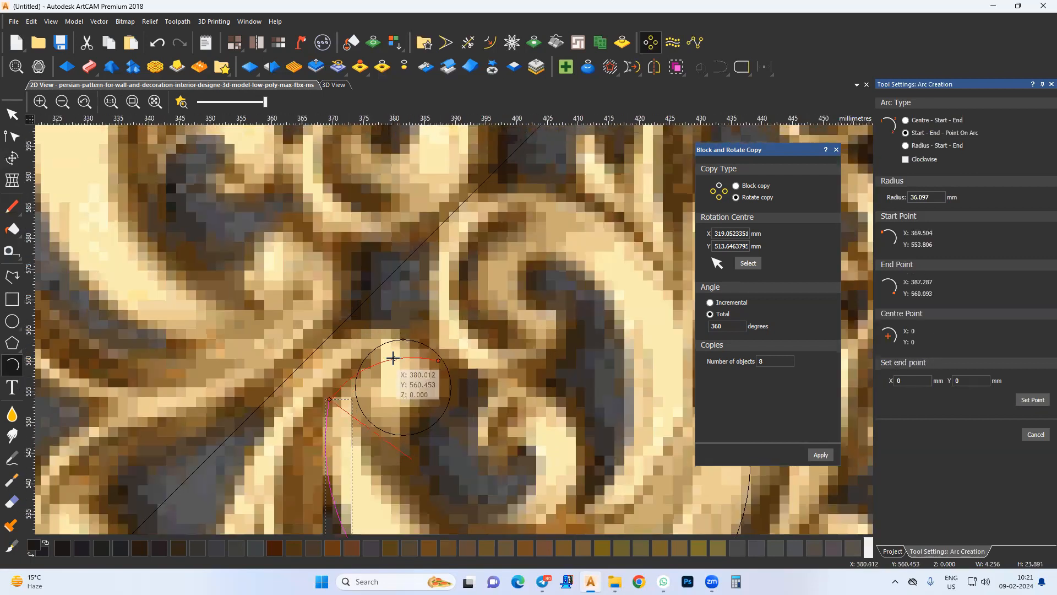
pyautogui.click(392, 347)
pyautogui.moveTo(354, 433); pyautogui.dragTo(379, 265, button='middle')
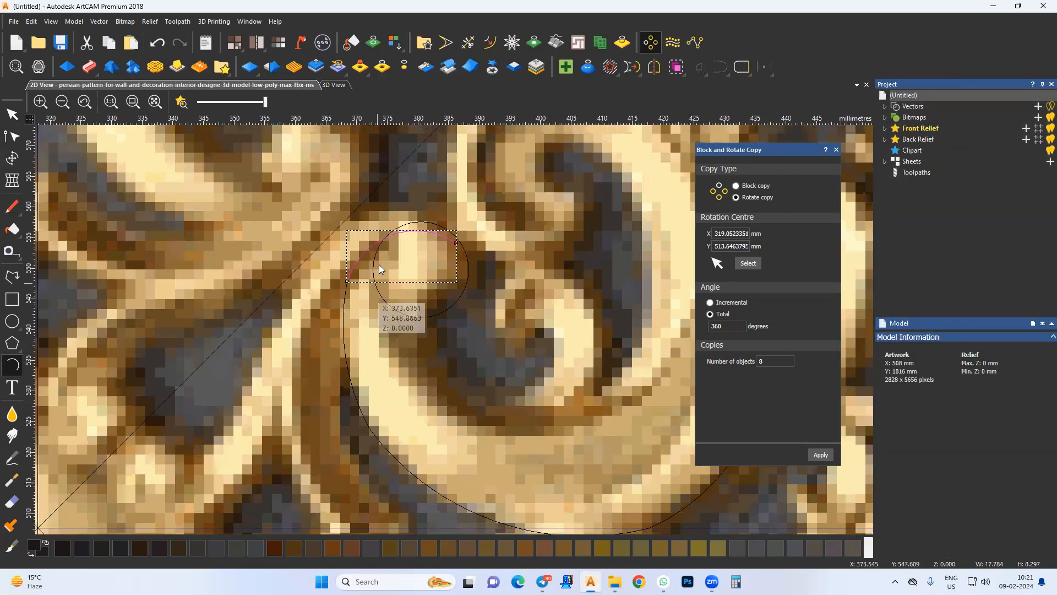
pyautogui.press('Escape')
# Select the four outer-edge arcs and join them into one vector with a 0.025 mm tolerance
pyautogui.moveTo(452, 385); pyautogui.dragTo(451, 325, button='middle')
pyautogui.click(384, 385)
pyautogui.moveTo(521, 357); pyautogui.dragTo(242, 382, button='middle')
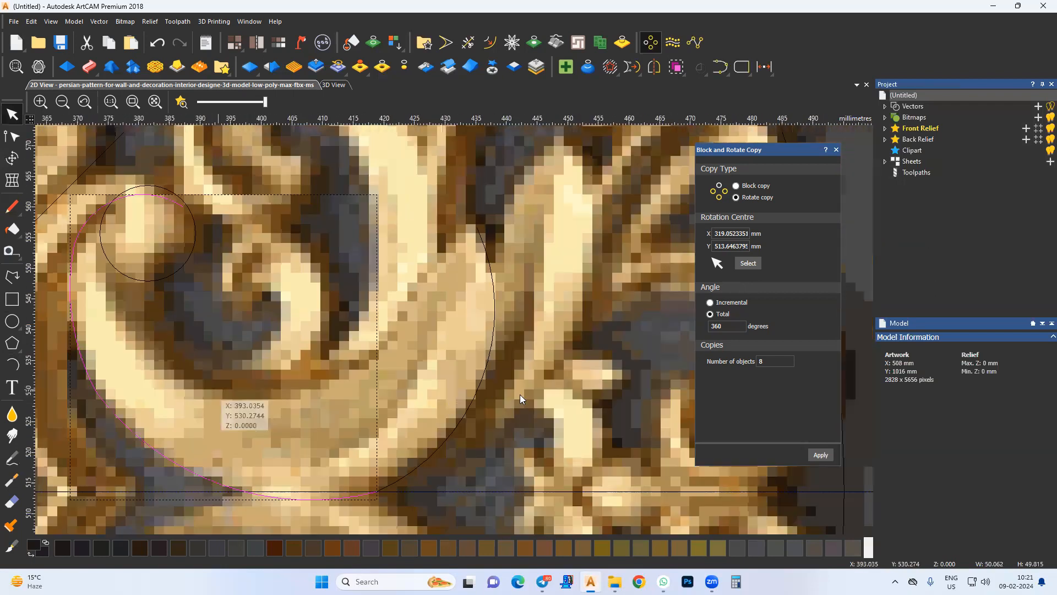
pyautogui.click(720, 65)
pyautogui.click(837, 150)
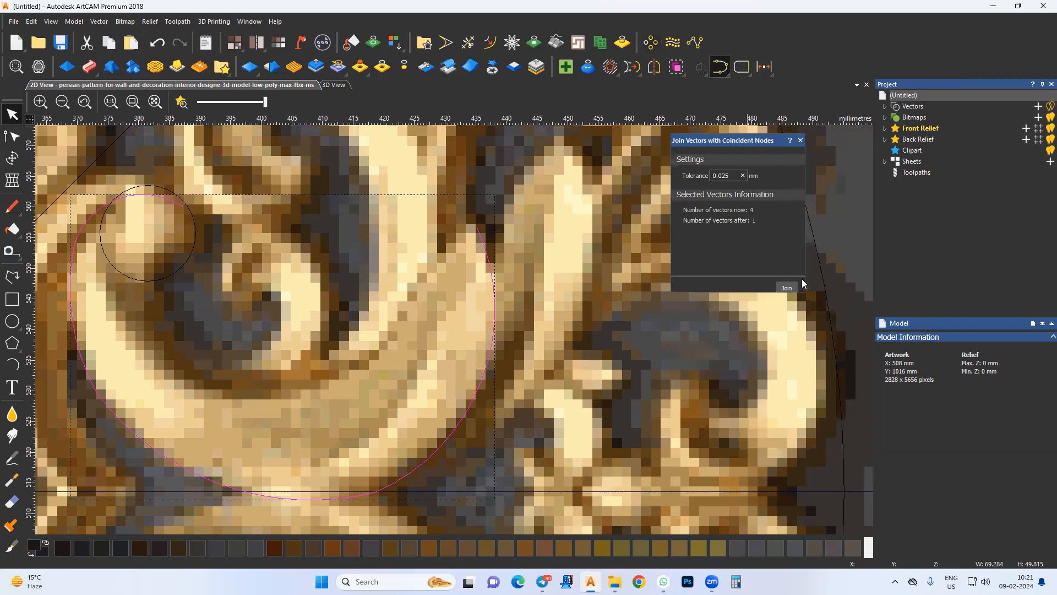
pyautogui.click(786, 288)
pyautogui.scroll(-2, 449, 333)
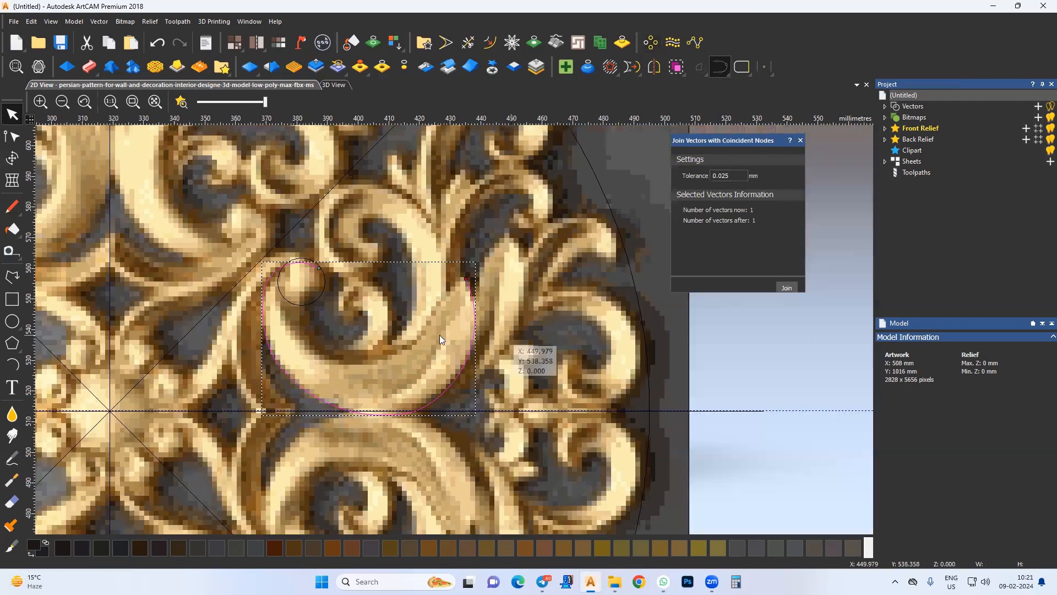
# Node-edit the joined outer edge, shifting its curve near the bead to follow the leaf smoothly, and deselect it
pyautogui.click(12, 134)
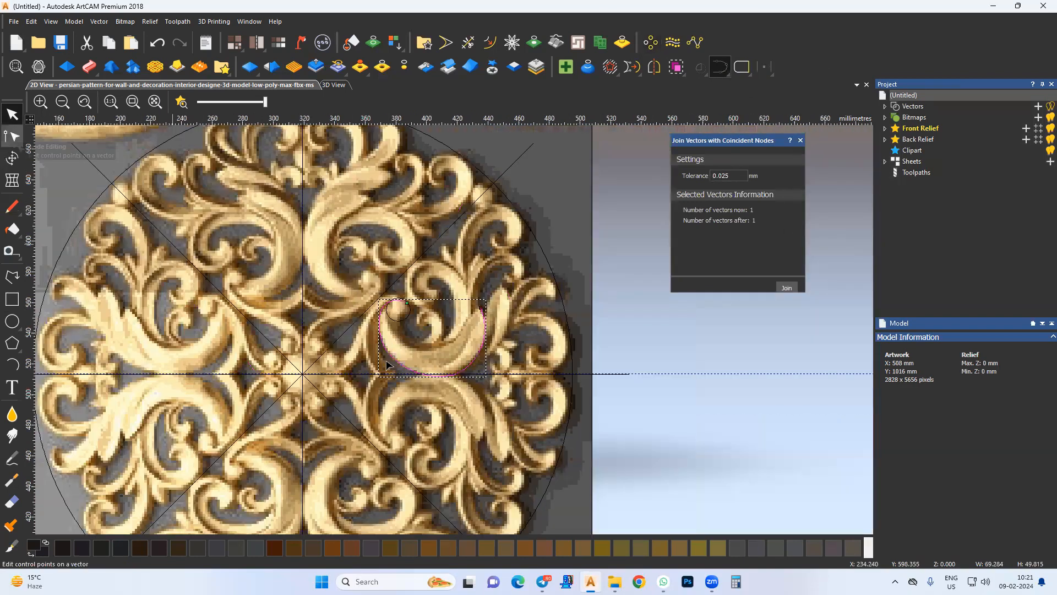
pyautogui.scroll(2, 387, 364)
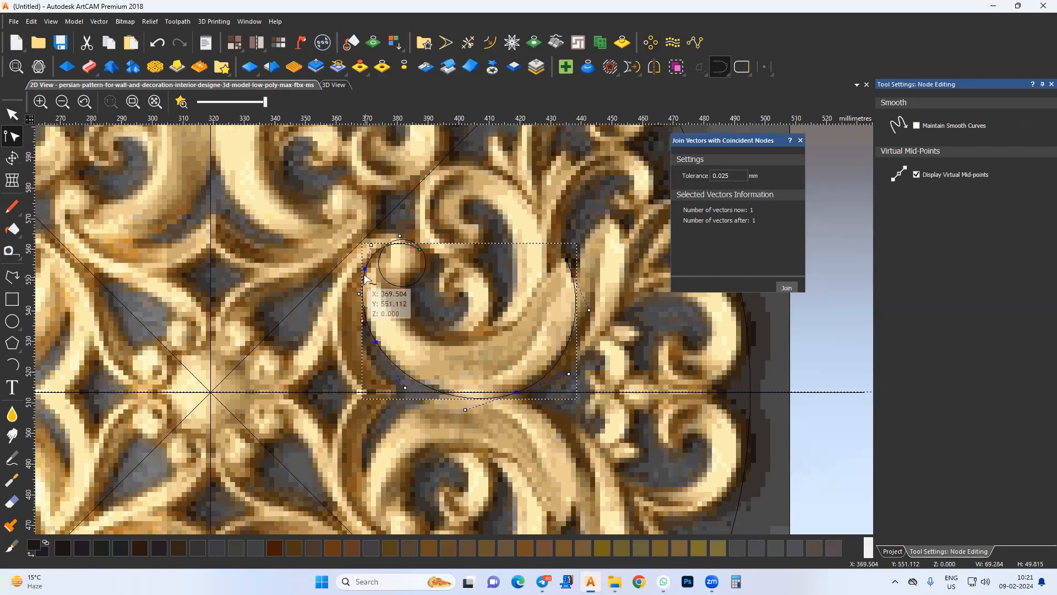
pyautogui.scroll(2, 366, 278)
pyautogui.moveTo(353, 311); pyautogui.dragTo(349, 304)
pyautogui.click(410, 366)
pyautogui.moveTo(411, 367); pyautogui.dragTo(390, 323, button='middle')
# Trace the leaf's inner edge with two arcs, about 8.1 mm in radius inside the bead and 20.2 mm along the hollow
pyautogui.click(12, 364)
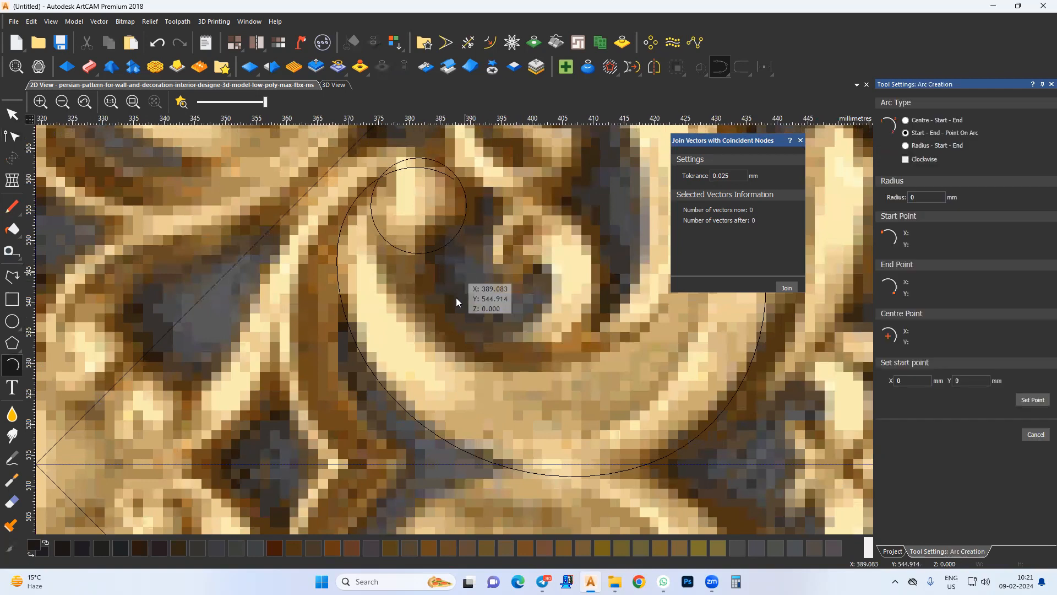
pyautogui.moveTo(441, 187); pyautogui.dragTo(427, 260, button='middle')
pyautogui.click(436, 257)
pyautogui.click(404, 324)
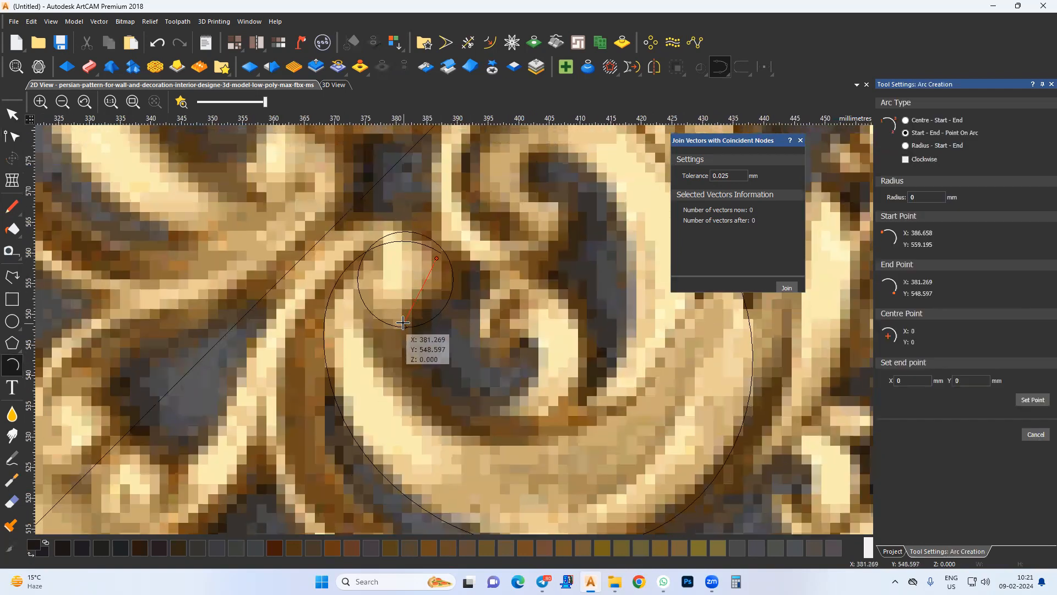
pyautogui.click(403, 286)
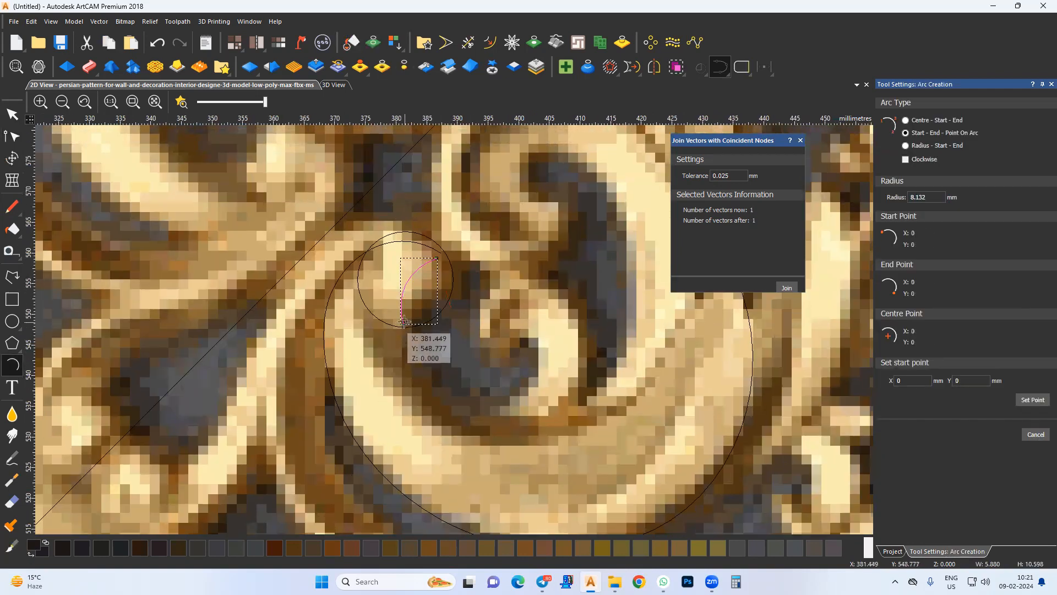
pyautogui.click(404, 322)
pyautogui.moveTo(476, 399); pyautogui.dragTo(364, 335, button='middle')
pyautogui.click(486, 357)
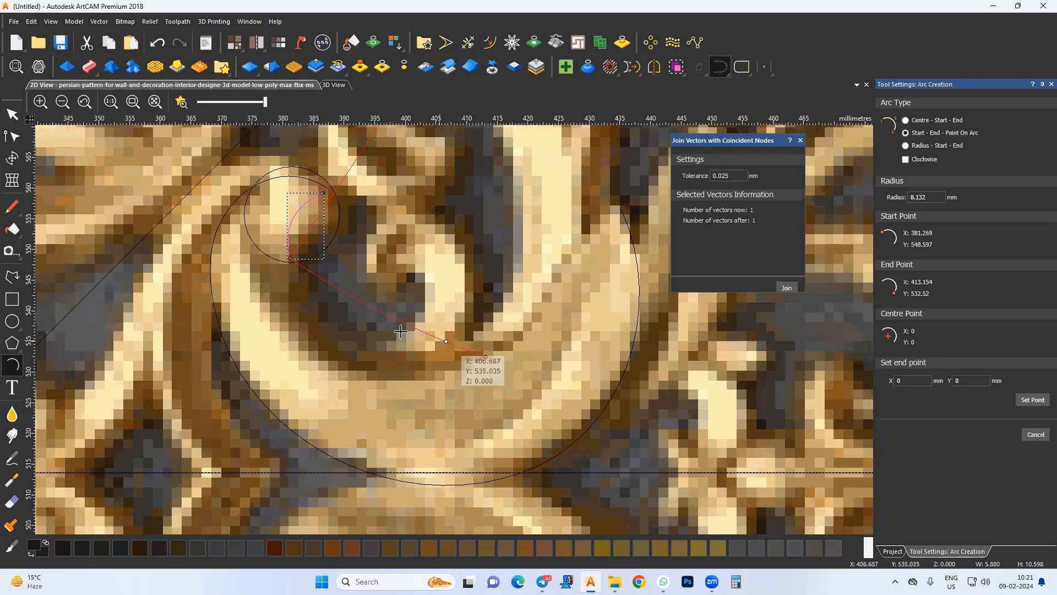
pyautogui.click(328, 346)
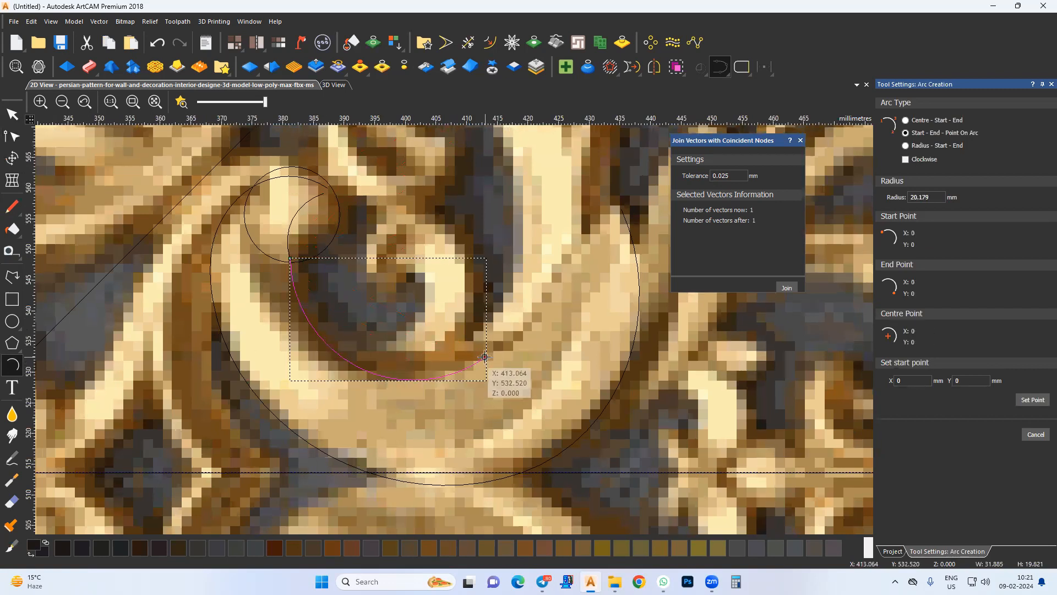
# Extend the leaf's inner edge with two more arcs up to the leaf's tip
pyautogui.moveTo(540, 293); pyautogui.dragTo(522, 372, button='middle')
pyautogui.click(523, 373)
pyautogui.click(501, 408)
pyautogui.click(600, 288)
pyautogui.click(561, 333)
pyautogui.press('Escape')
# Select all inner-edge arcs of the leaf and join them into one vector with a 0.025 mm tolerance
pyautogui.keyDown('shift'); pyautogui.moveTo(310, 480); pyautogui.dragTo(309, 481); pyautogui.keyUp('shift')
pyautogui.keyDown('shift'); pyautogui.moveTo(283, 307); pyautogui.dragTo(238, 314); pyautogui.keyUp('shift')
pyautogui.keyDown('shift'); pyautogui.scroll(-1, 341, 364); pyautogui.keyUp('shift')
pyautogui.keyDown('shift'); pyautogui.moveTo(538, 384); pyautogui.dragTo(449, 400); pyautogui.keyUp('shift')
pyautogui.click(787, 288)
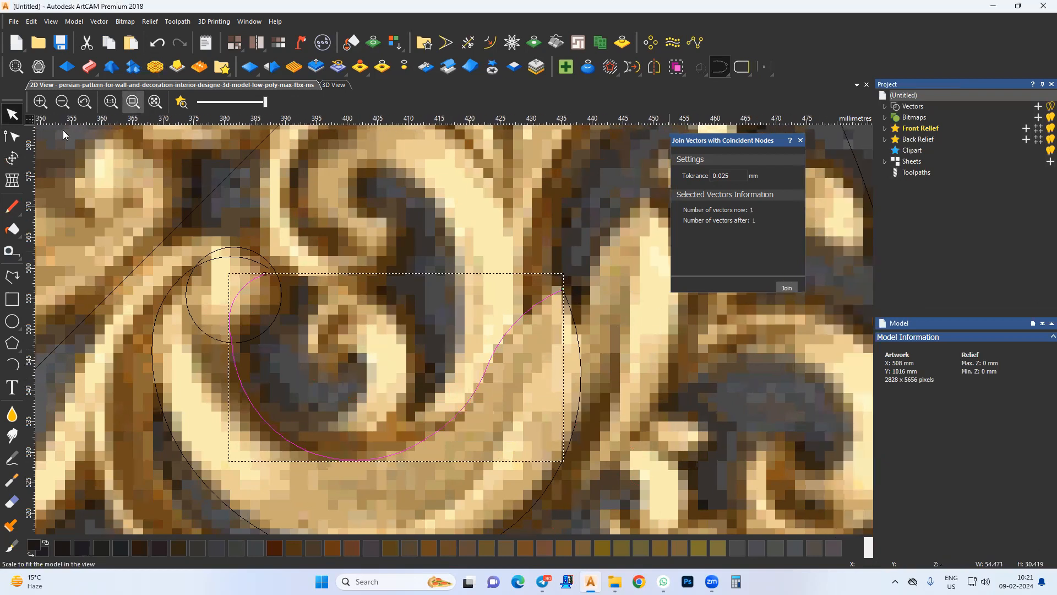
# Smooth all nodes of the leaf's joined inner edge, shift the node and handle near the bead outward, and deselect it
pyautogui.click(10, 137)
pyautogui.moveTo(306, 341); pyautogui.dragTo(356, 247, button='middle')
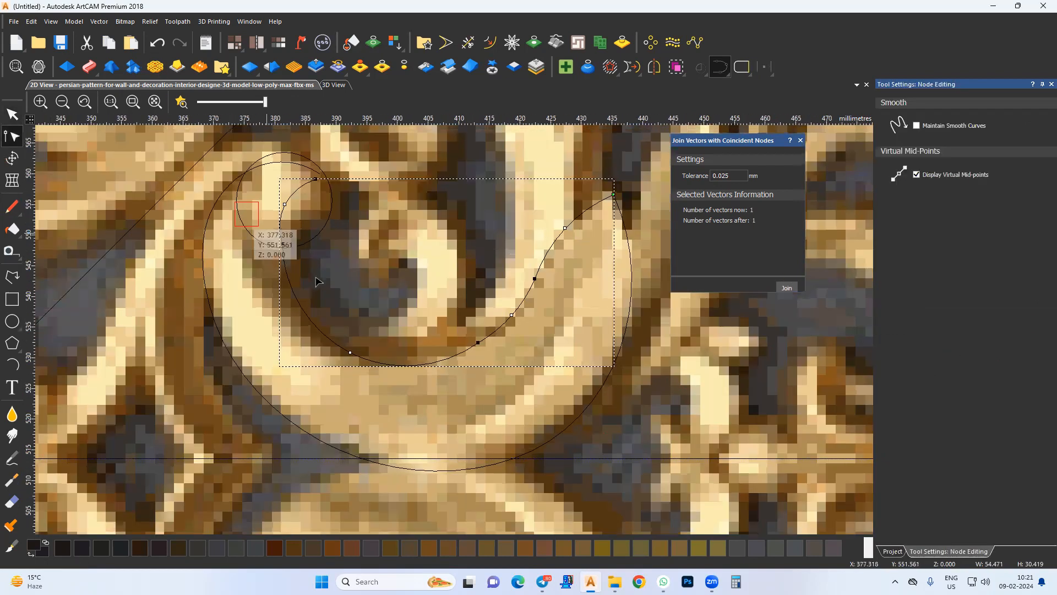
pyautogui.hotkey('ctrl', 'a')
pyautogui.press('s')
pyautogui.moveTo(277, 242); pyautogui.dragTo(301, 264, button='middle')
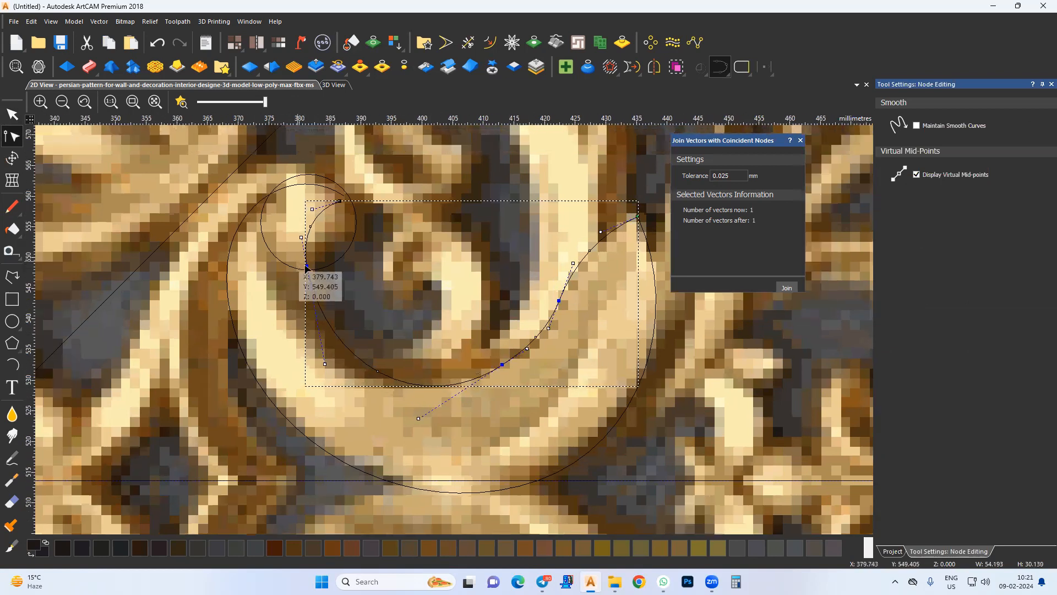
pyautogui.moveTo(305, 267); pyautogui.dragTo(301, 269)
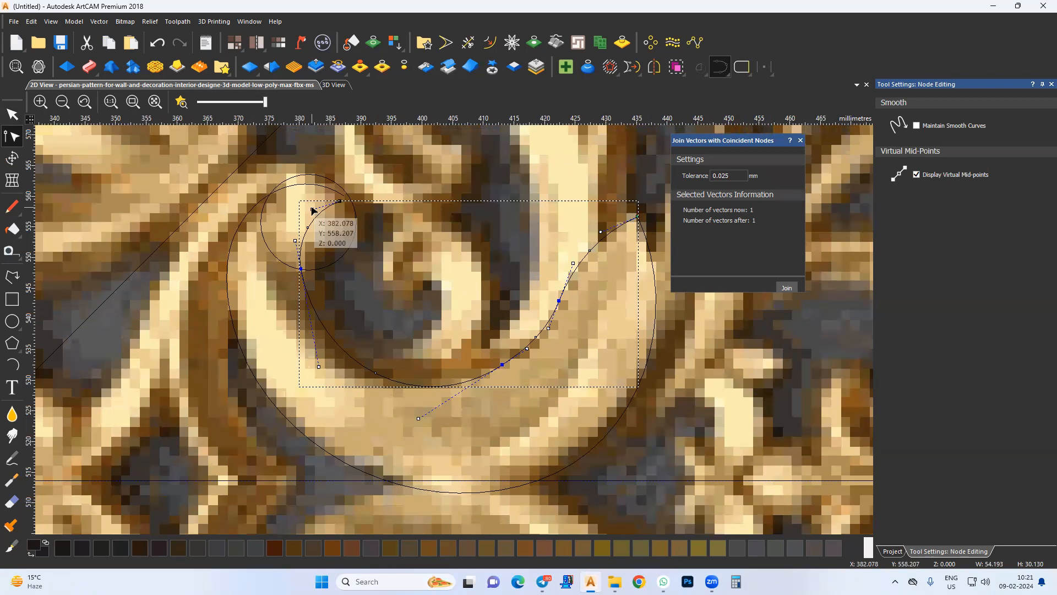
pyautogui.moveTo(307, 208); pyautogui.dragTo(301, 206)
pyautogui.moveTo(522, 309); pyautogui.dragTo(491, 304, button='middle')
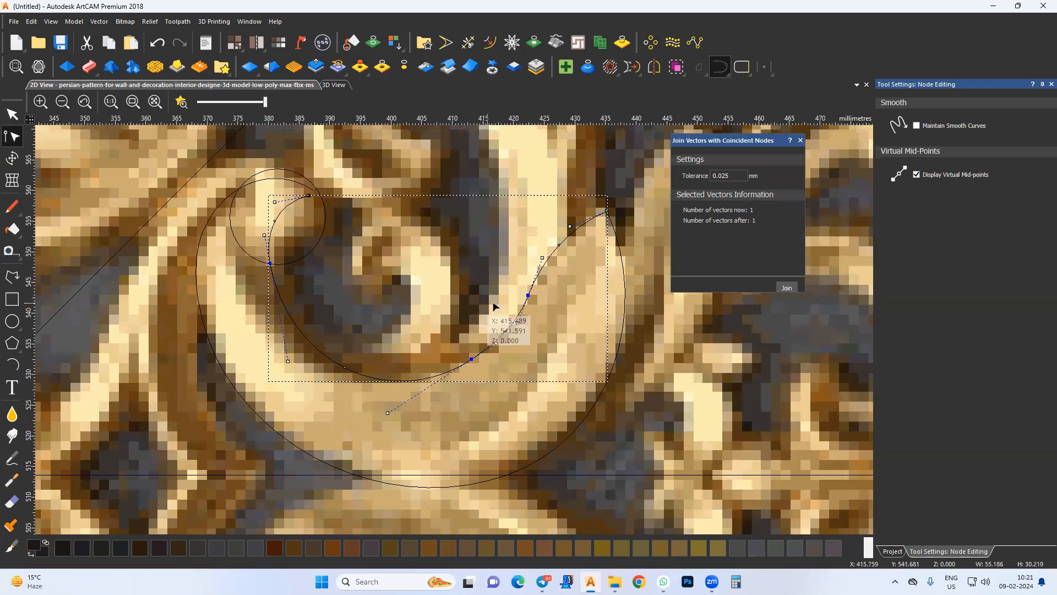
pyautogui.click(523, 371)
pyautogui.scroll(-2, 523, 373)
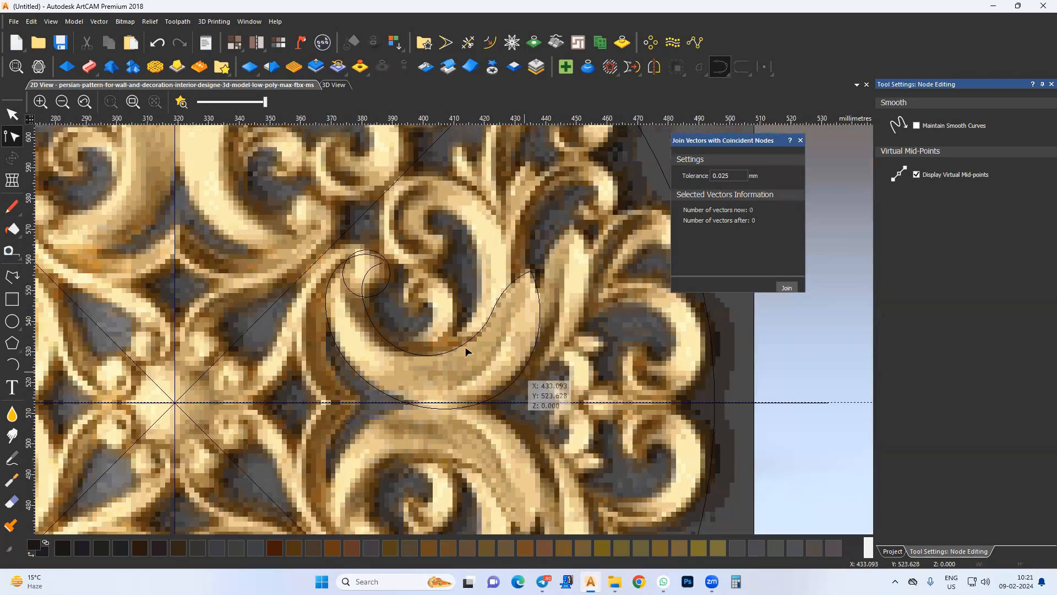
# Trace the second leaf's outer edge with two arcs, about 31.2 mm in radius at the tip and 59.3 mm toward the base
pyautogui.click(11, 364)
pyautogui.scroll(2, 519, 251)
pyautogui.moveTo(516, 190); pyautogui.dragTo(437, 201, button='middle')
pyautogui.click(456, 191)
pyautogui.moveTo(488, 289); pyautogui.dragTo(504, 235, button='middle')
pyautogui.click(507, 278)
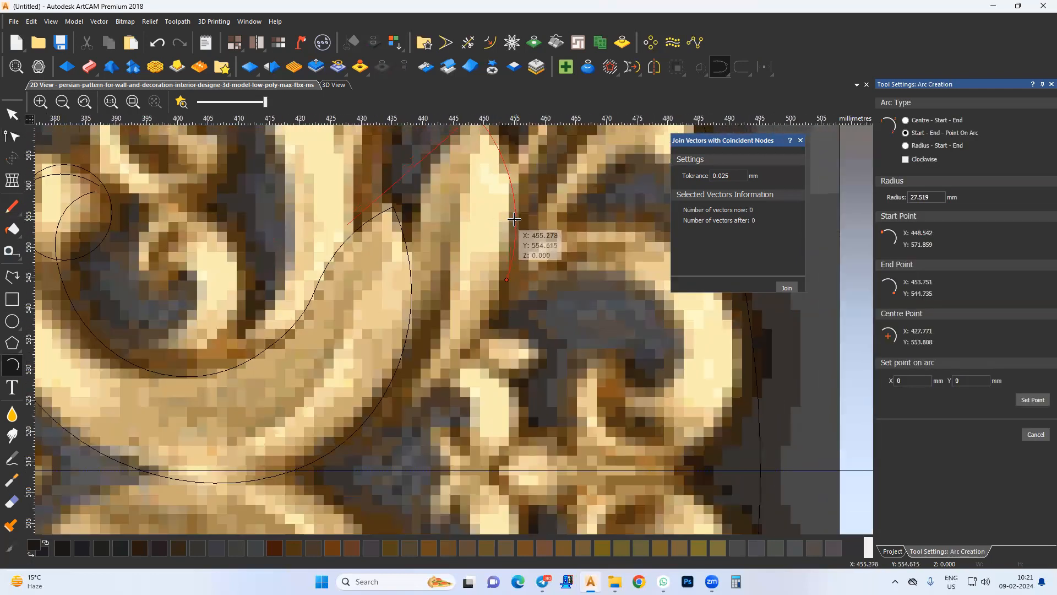
pyautogui.click(512, 220)
pyautogui.click(415, 382)
pyautogui.moveTo(482, 335); pyautogui.dragTo(573, 247, button='middle')
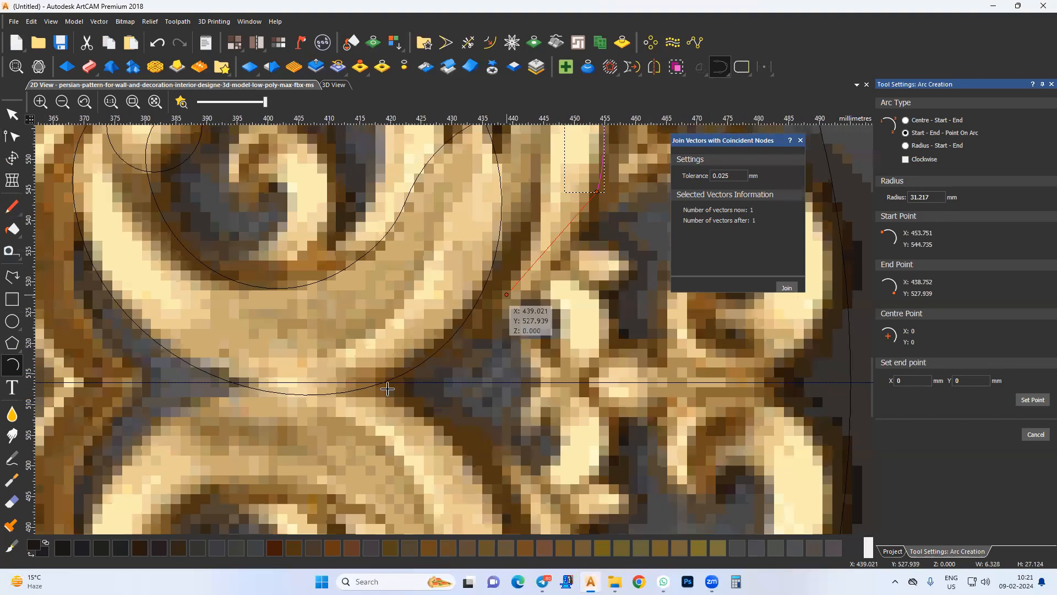
pyautogui.click(396, 377)
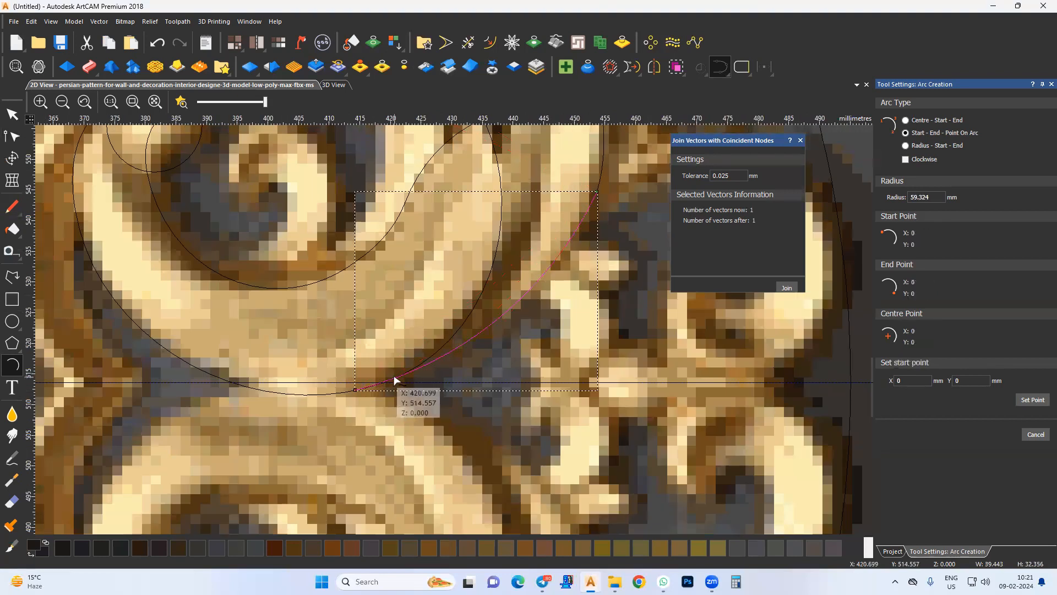
# Join the second leaf's two outer-edge arcs and smooth the node between them
pyautogui.press('Escape')
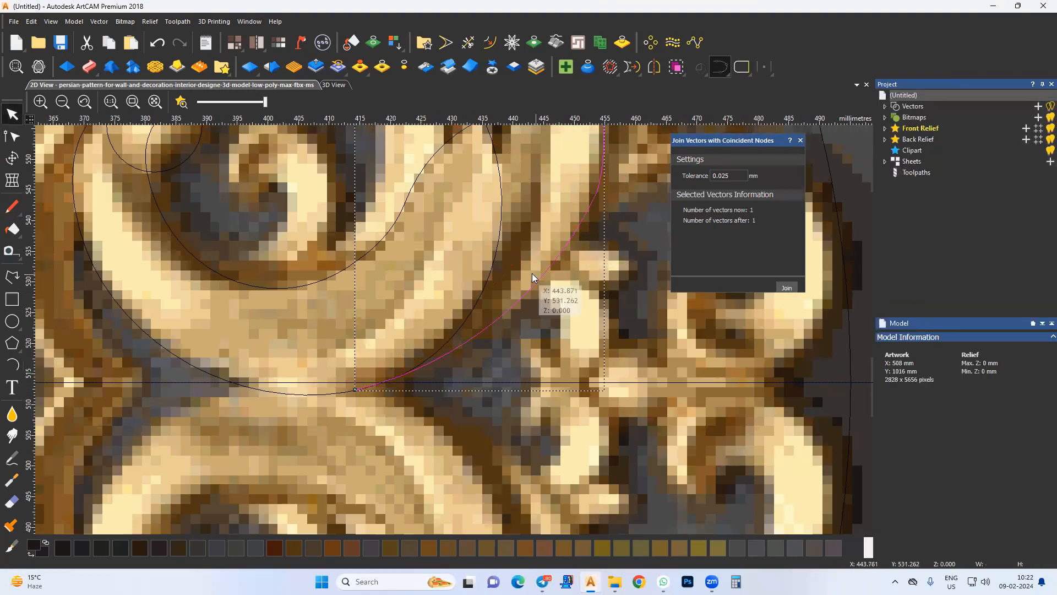
pyautogui.moveTo(531, 278); pyautogui.dragTo(465, 351, button='middle')
pyautogui.press('n')
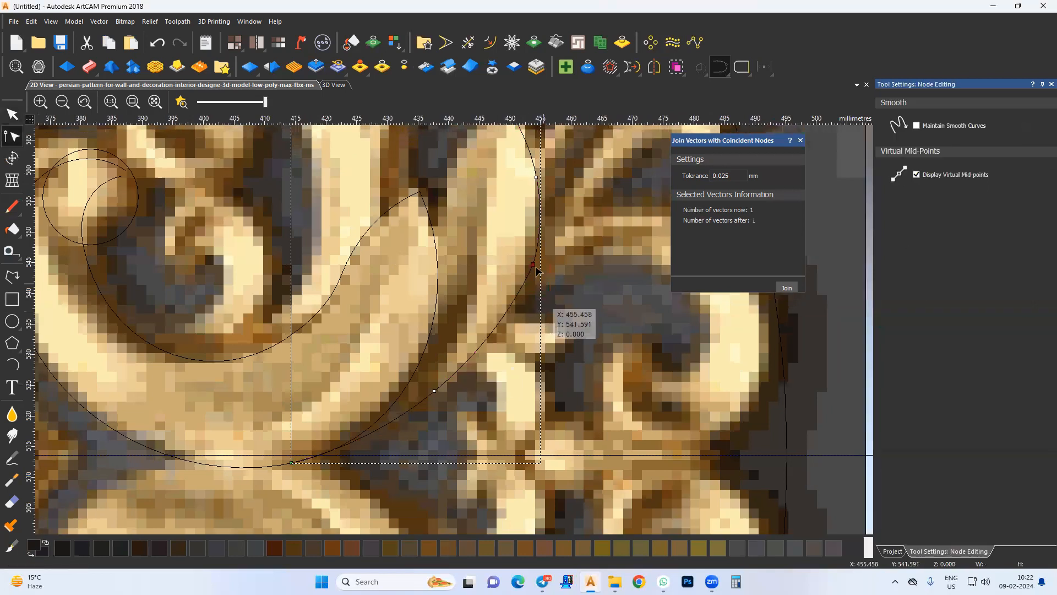
pyautogui.moveTo(459, 286); pyautogui.dragTo(441, 350, button='middle')
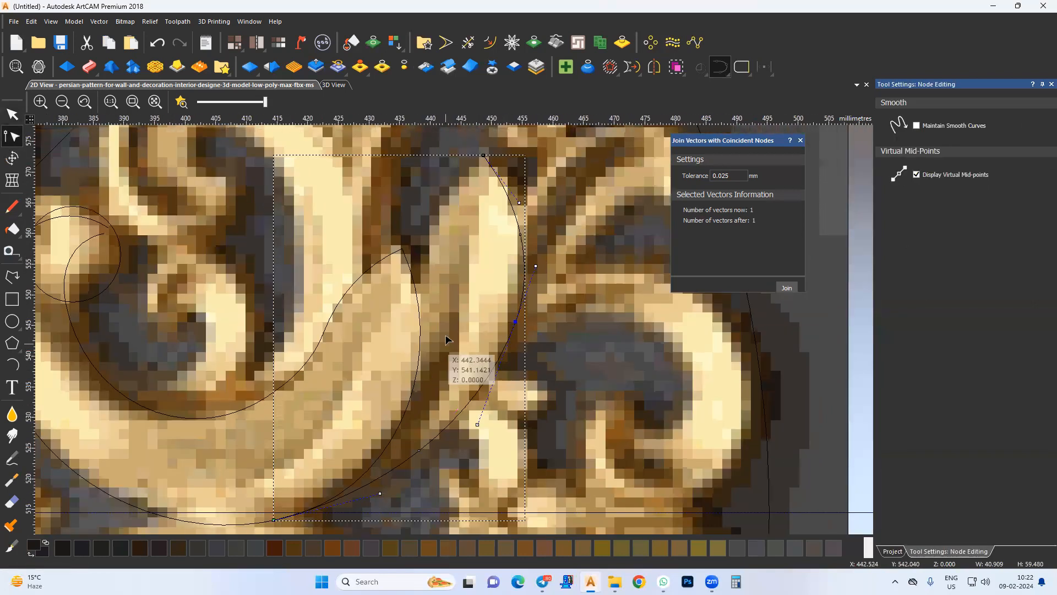
# Trace the second leaf's inner edge with two arcs, about 26.5 mm in radius from the tip, continuing down across the first leaf
pyautogui.click(12, 364)
pyautogui.click(481, 161)
pyautogui.click(408, 305)
pyautogui.click(421, 231)
pyautogui.scroll(-2, 338, 427)
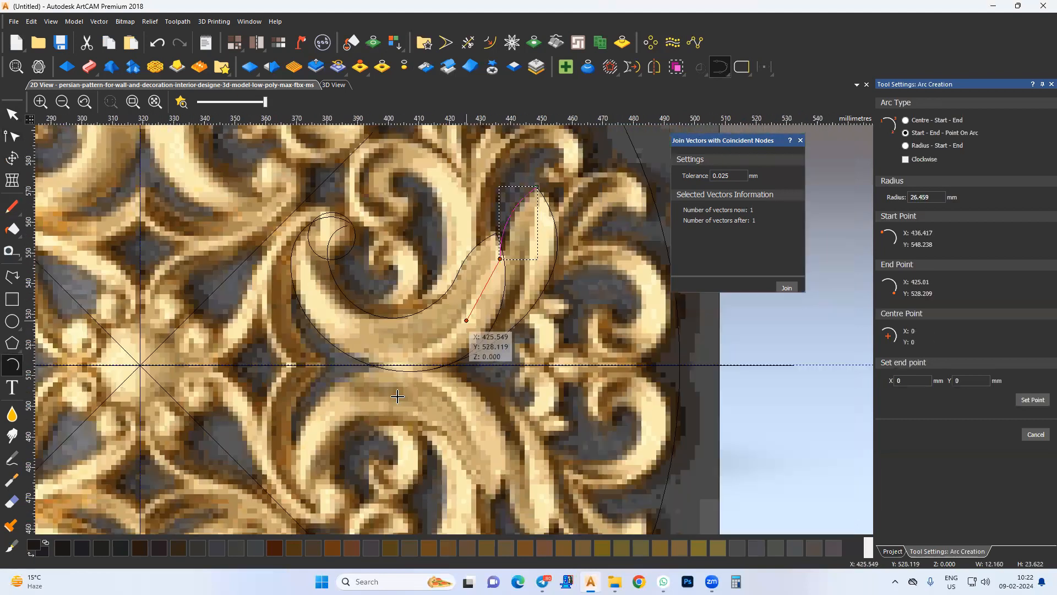
pyautogui.click(431, 359)
pyautogui.click(477, 325)
# Join the second leaf's two inner-edge arcs with a 0.025 mm tolerance and smooth their shared node
pyautogui.press('Escape')
pyautogui.keyDown('shift'); pyautogui.click(506, 221); pyautogui.keyUp('shift')
pyautogui.moveTo(527, 321); pyautogui.dragTo(488, 366, button='middle')
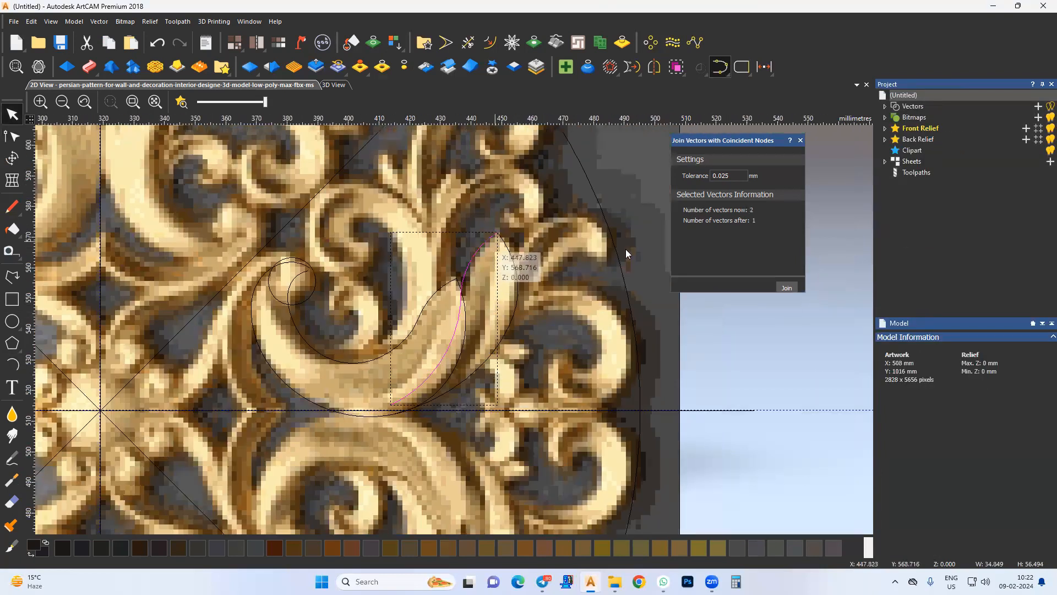
pyautogui.click(13, 136)
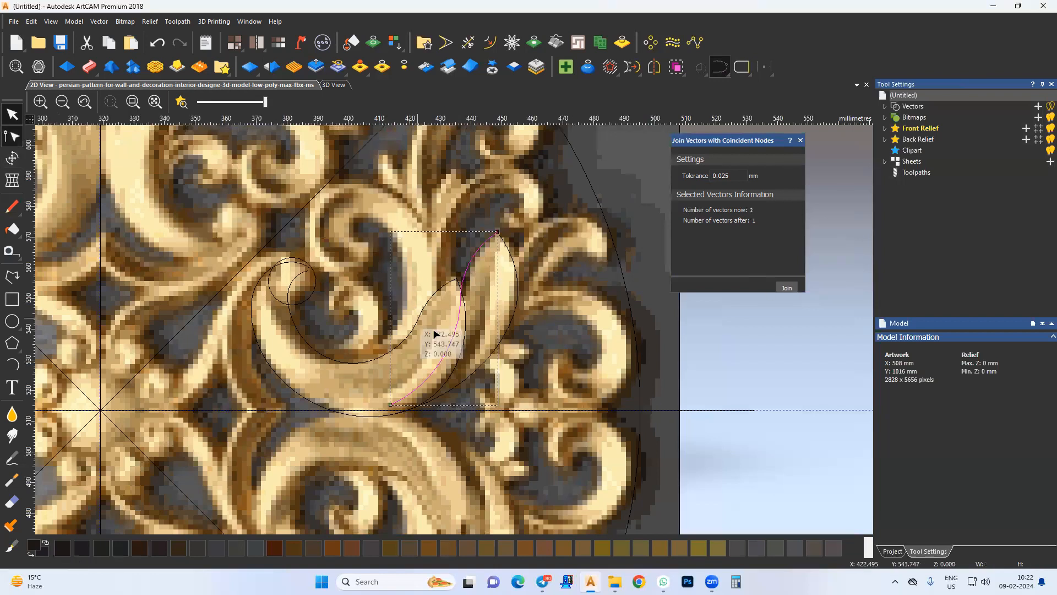
pyautogui.moveTo(495, 306); pyautogui.dragTo(494, 333, button='middle')
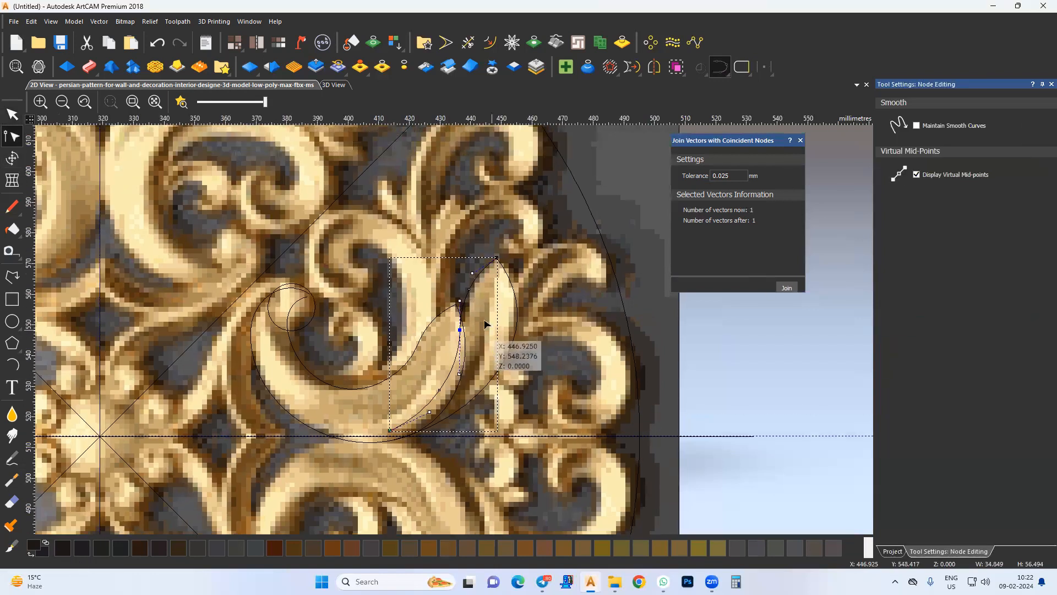
# Save the model as "class 13" in the Class 13 folder
pyautogui.hotkey('ctrl', 's')
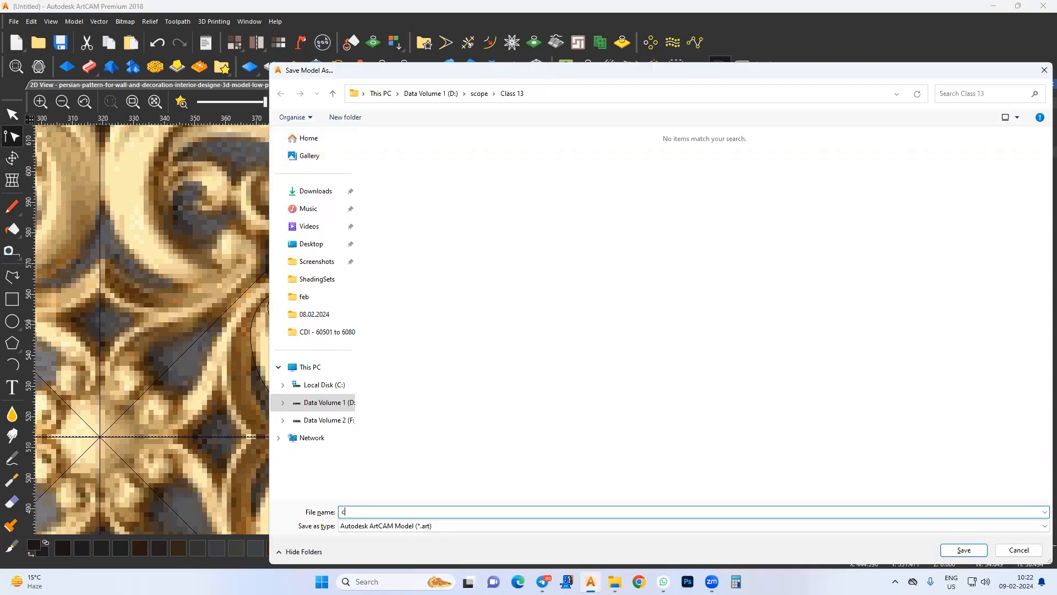
pyautogui.press('Return')
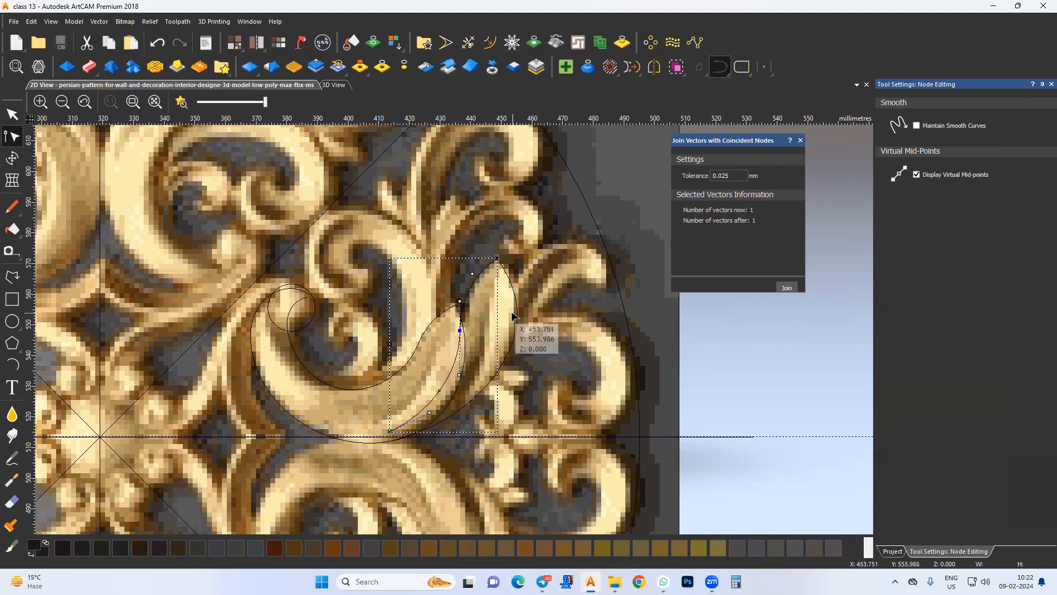
# Trace the rounded end of the third, curled leaf with an arc about 11.2 mm in radius
pyautogui.moveTo(477, 379); pyautogui.dragTo(445, 396, button='middle')
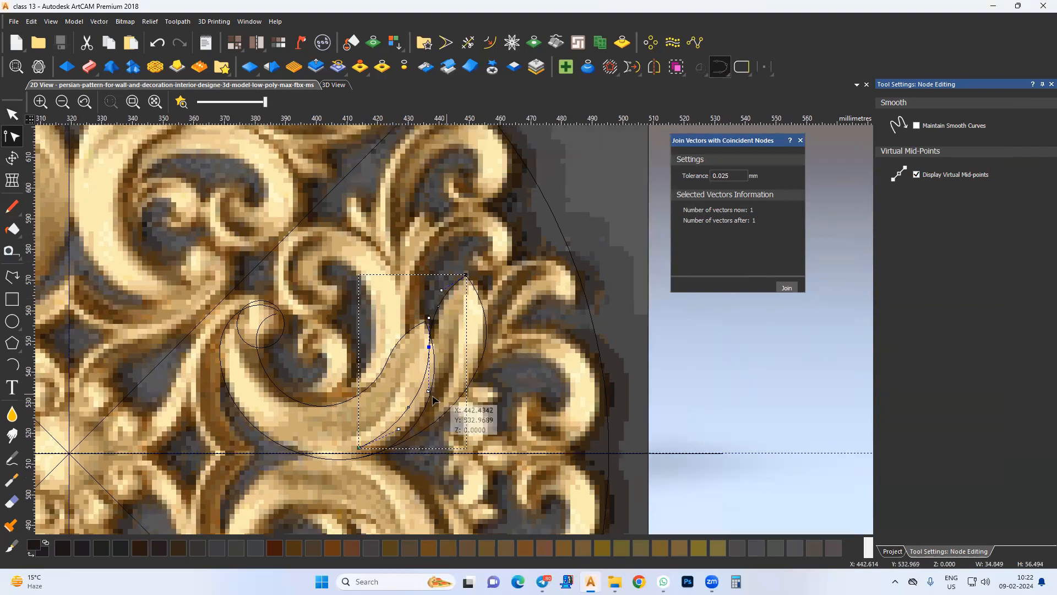
pyautogui.scroll(3, 545, 325)
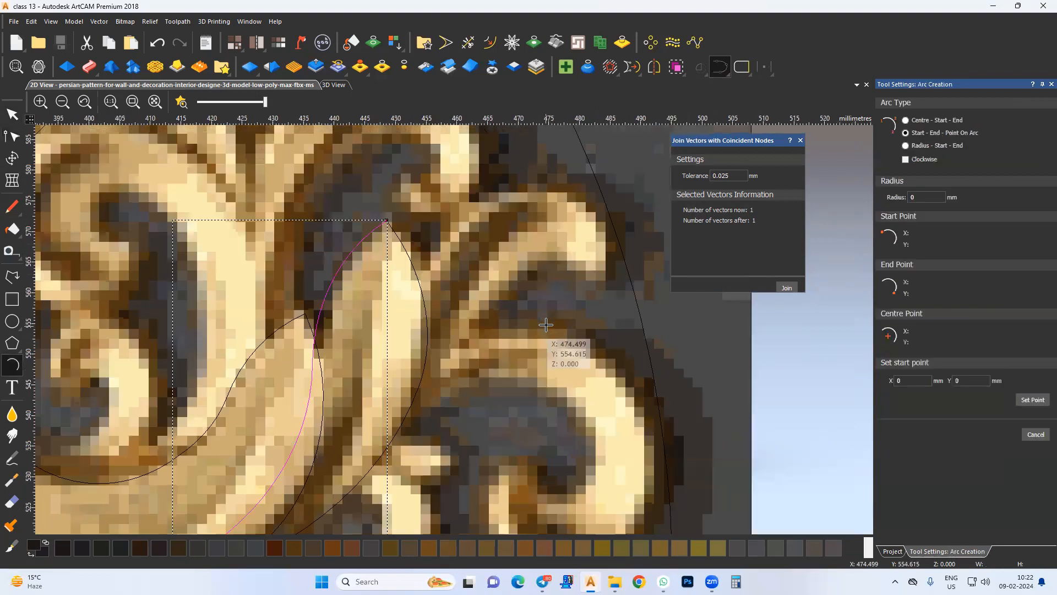
pyautogui.moveTo(520, 339); pyautogui.dragTo(480, 443, button='middle')
pyautogui.scroll(1, 550, 384)
pyautogui.moveTo(551, 384); pyautogui.dragTo(491, 455, button='middle')
pyautogui.click(473, 449)
pyautogui.moveTo(491, 391); pyautogui.dragTo(498, 416, button='middle')
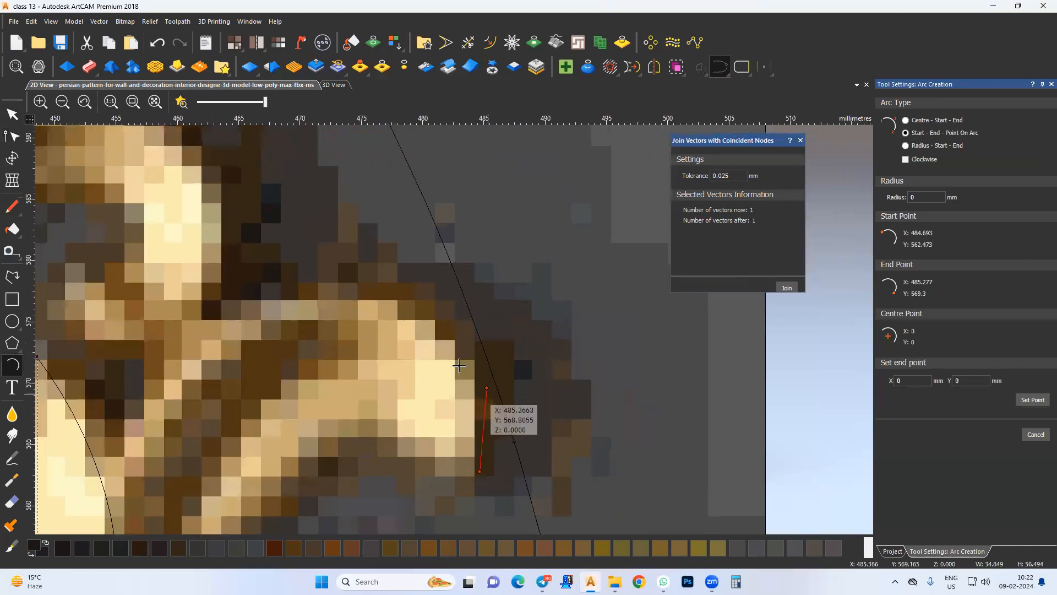
pyautogui.click(381, 301)
pyautogui.click(484, 392)
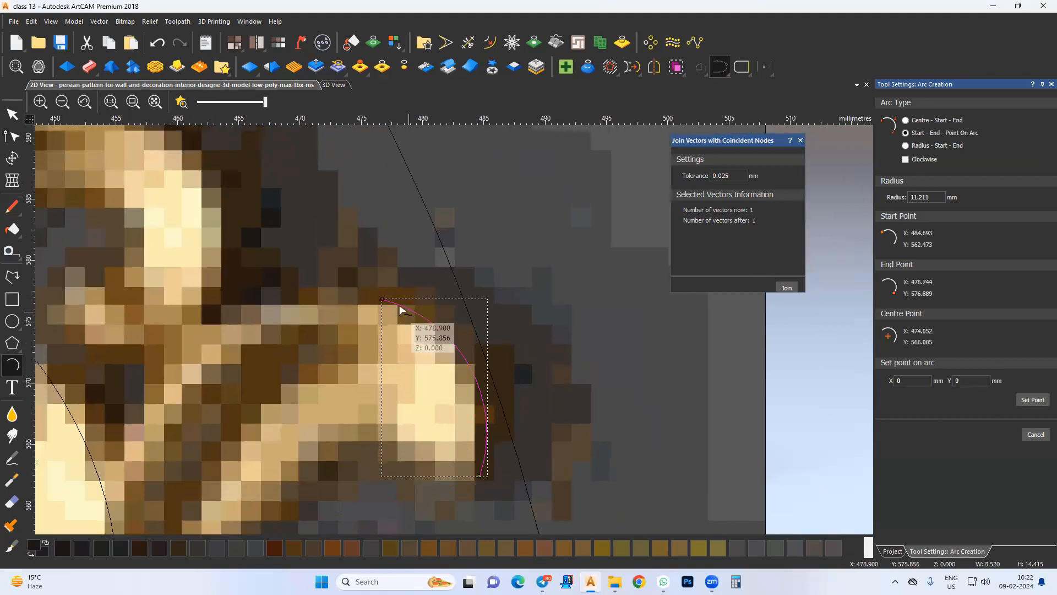
# Extend the curled leaf's outer edge with an arc about 20 mm wide over its crest and another down into the second leaf
pyautogui.click(380, 300)
pyautogui.scroll(-1, 307, 338)
pyautogui.moveTo(315, 352); pyautogui.dragTo(352, 349, button='middle')
pyautogui.click(332, 369)
pyautogui.click(369, 323)
pyautogui.click(332, 369)
pyautogui.moveTo(304, 449); pyautogui.dragTo(381, 347, button='middle')
pyautogui.click(328, 466)
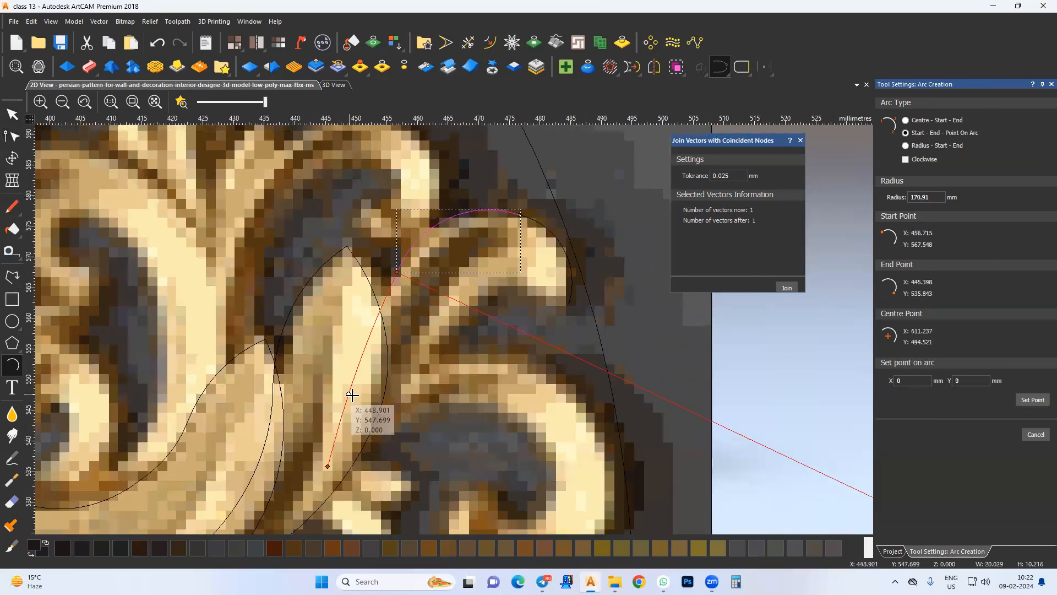
pyautogui.click(357, 398)
# Select the curled leaf's three outer-edge arcs and join them with a 0.025 mm tolerance
pyautogui.press('Escape')
pyautogui.keyDown('shift'); pyautogui.moveTo(535, 174); pyautogui.dragTo(469, 269); pyautogui.keyUp('shift')
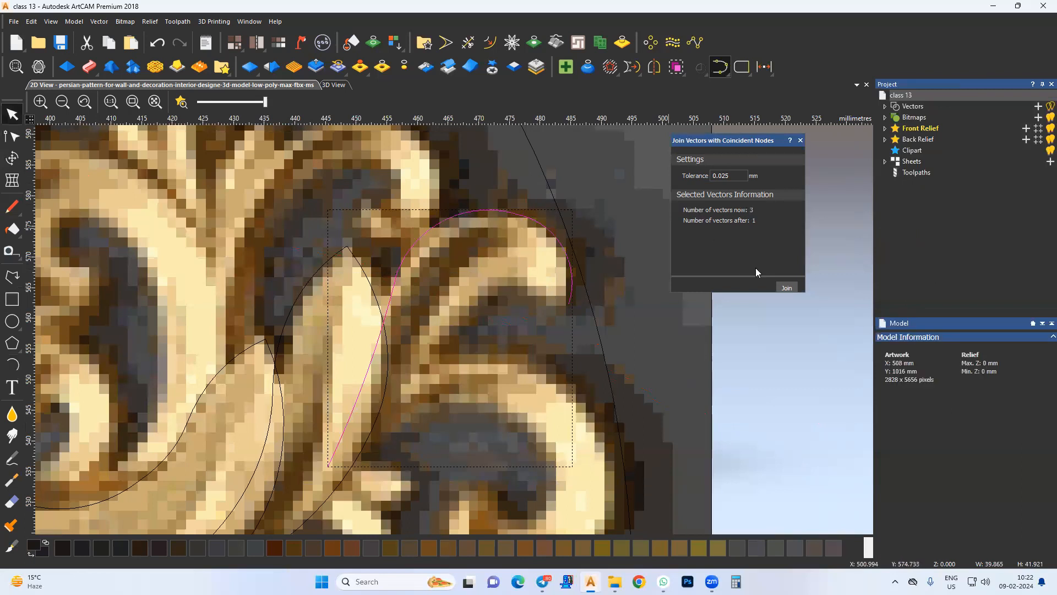
pyautogui.click(791, 289)
# Node-edit the curled leaf's joined outer edge, smoothing the node beside the second leaf's tip and adjusting the curve above it
pyautogui.click(13, 136)
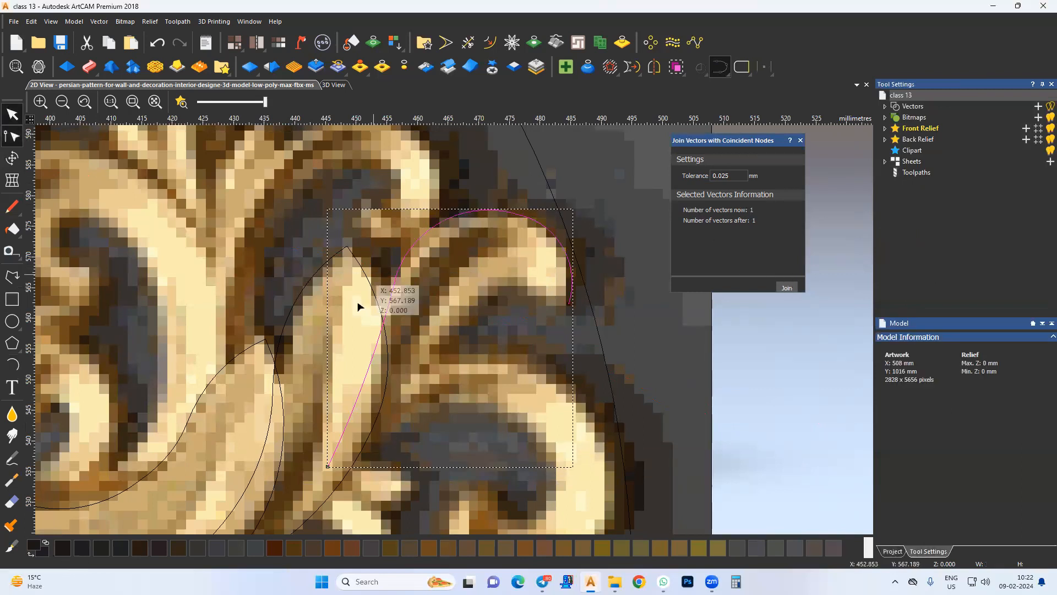
pyautogui.moveTo(393, 285); pyautogui.dragTo(395, 285)
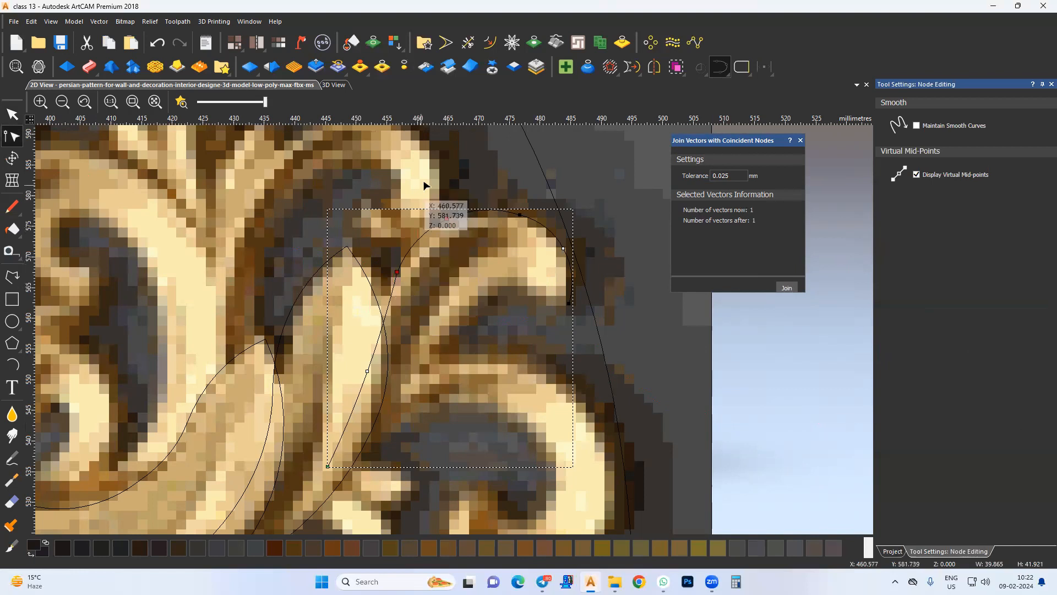
pyautogui.press('b')
pyautogui.moveTo(423, 278); pyautogui.dragTo(431, 289, button='middle')
pyautogui.moveTo(421, 232); pyautogui.dragTo(430, 236)
pyautogui.moveTo(466, 320); pyautogui.dragTo(469, 314, button='middle')
# Trace the curled leaf's inner edge with two arcs, about 11.6 mm in radius under the curl and a longer one to its base
pyautogui.click(12, 364)
pyautogui.click(580, 307)
pyautogui.moveTo(538, 318); pyautogui.dragTo(548, 326, button='middle')
pyautogui.click(479, 333)
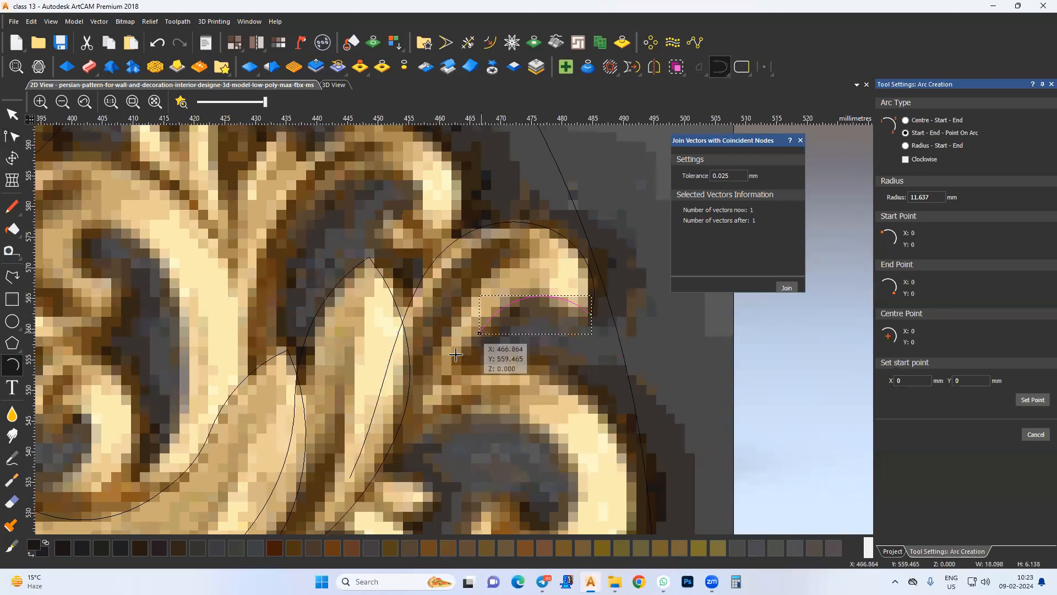
pyautogui.click(479, 333)
pyautogui.moveTo(422, 398); pyautogui.dragTo(479, 297, button='middle')
pyautogui.click(427, 383)
# Join the curled leaf's two inner-edge arcs, smooth the node between them, and deselect the vector
pyautogui.keyDown('shift'); pyautogui.click(603, 195); pyautogui.keyUp('shift')
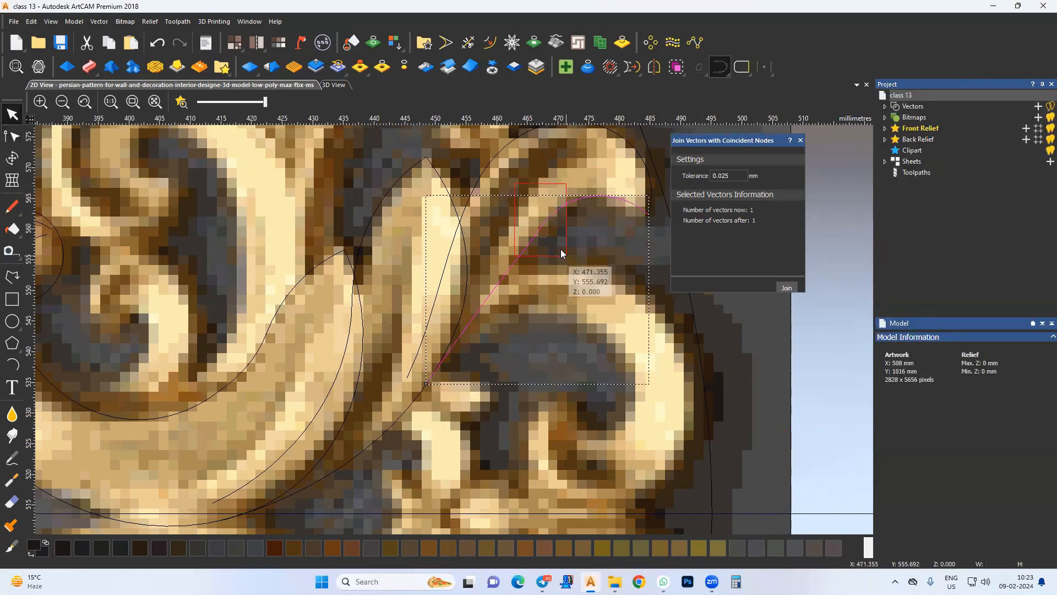
pyautogui.press('n')
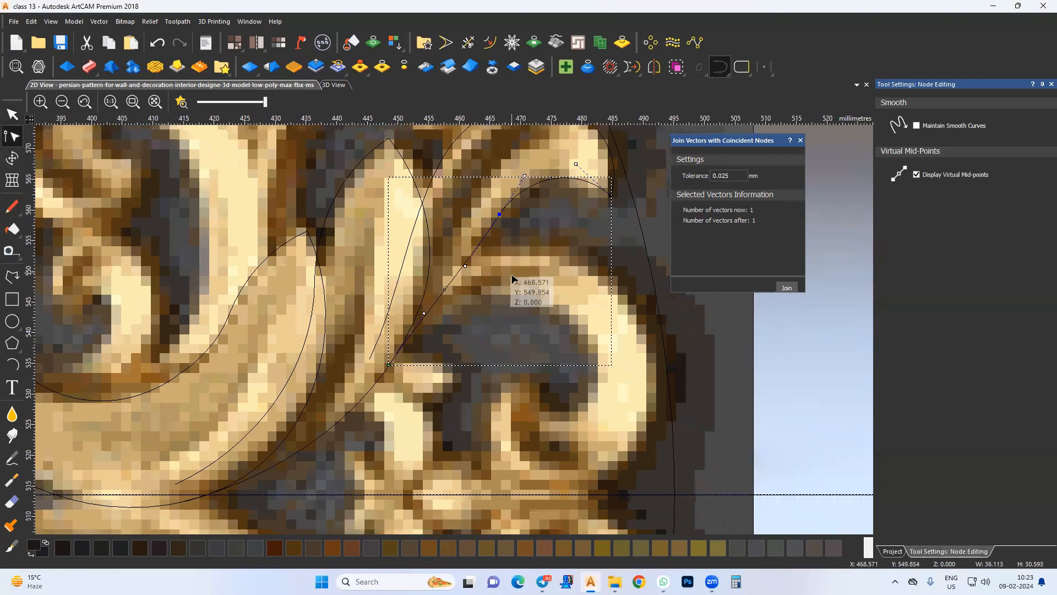
pyautogui.click(511, 280)
# Trace the lower scroll's outer edge from its inner end with two arcs, about 10.4 mm and 14.9 mm in radius
pyautogui.moveTo(514, 366); pyautogui.dragTo(490, 292, button='middle')
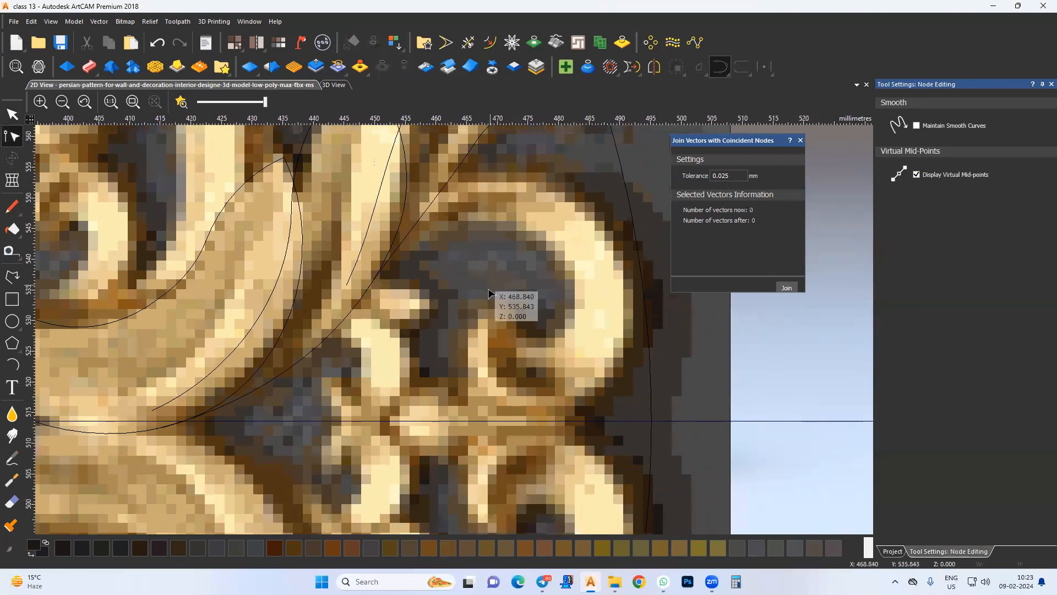
pyautogui.scroll(-1, 481, 356)
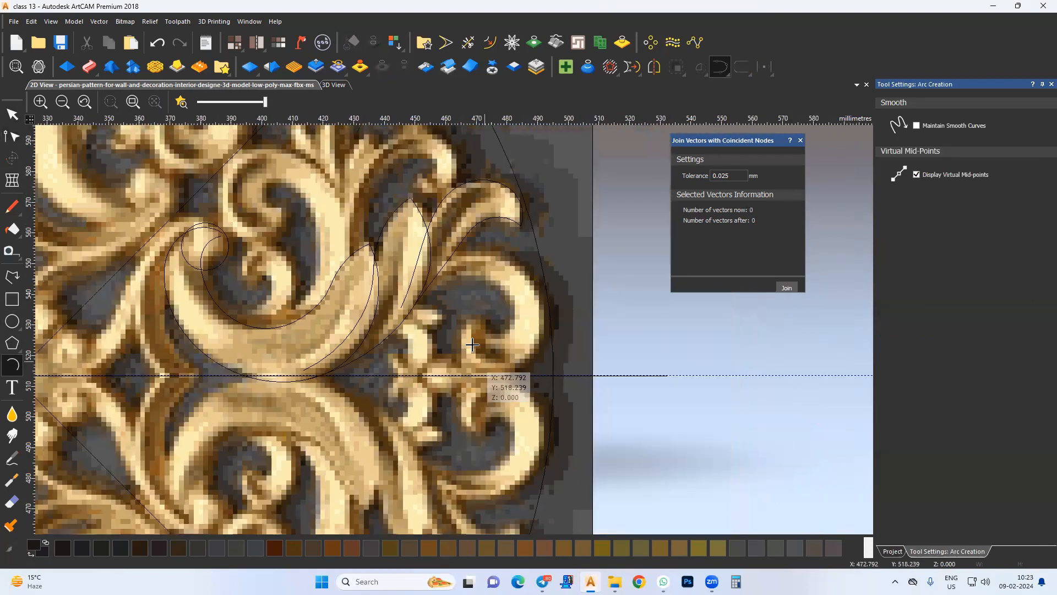
pyautogui.scroll(1, 471, 327)
pyautogui.click(477, 310)
pyautogui.click(441, 405)
pyautogui.click(433, 360)
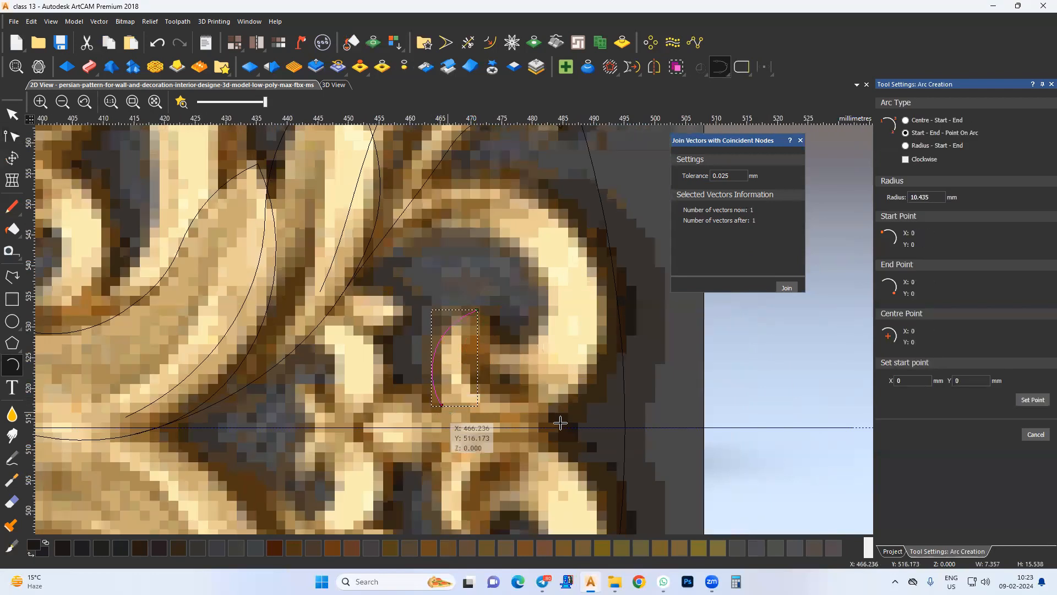
pyautogui.click(517, 438)
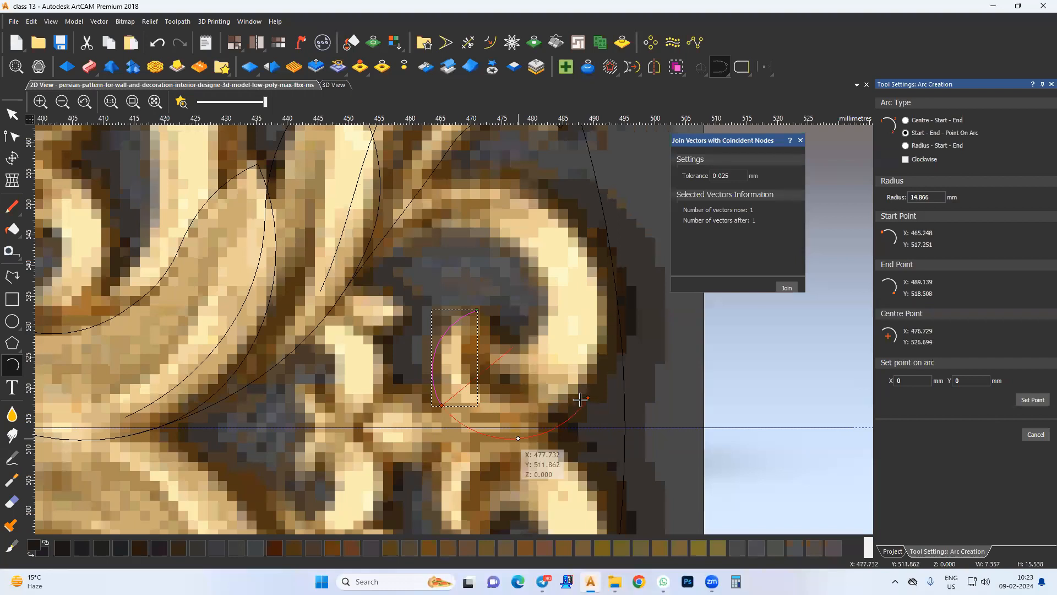
pyautogui.click(588, 397)
# Continue the scroll's outer edge with an arc about 20.8 mm in radius around its side and another over its crest to the base
pyautogui.moveTo(599, 297); pyautogui.dragTo(611, 353, button='middle')
pyautogui.click(567, 245)
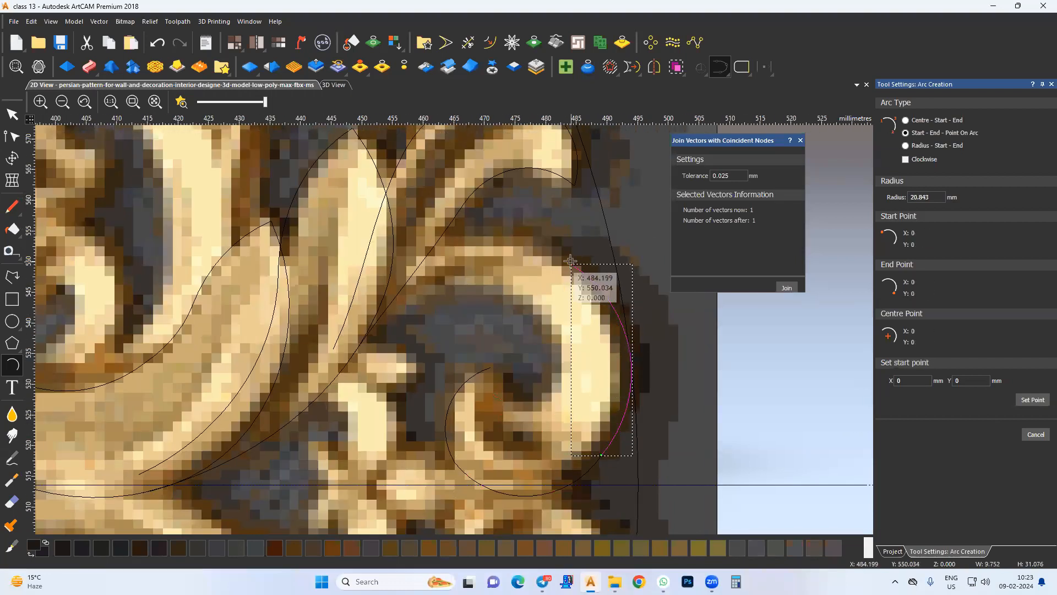
pyautogui.click(571, 261)
pyautogui.moveTo(571, 261); pyautogui.dragTo(609, 274, button='middle')
pyautogui.click(372, 361)
pyautogui.click(439, 269)
# Join the scroll's outer-edge arcs into one vector and smooth the nodes between them
pyautogui.press('Escape')
pyautogui.moveTo(626, 261); pyautogui.dragTo(479, 543)
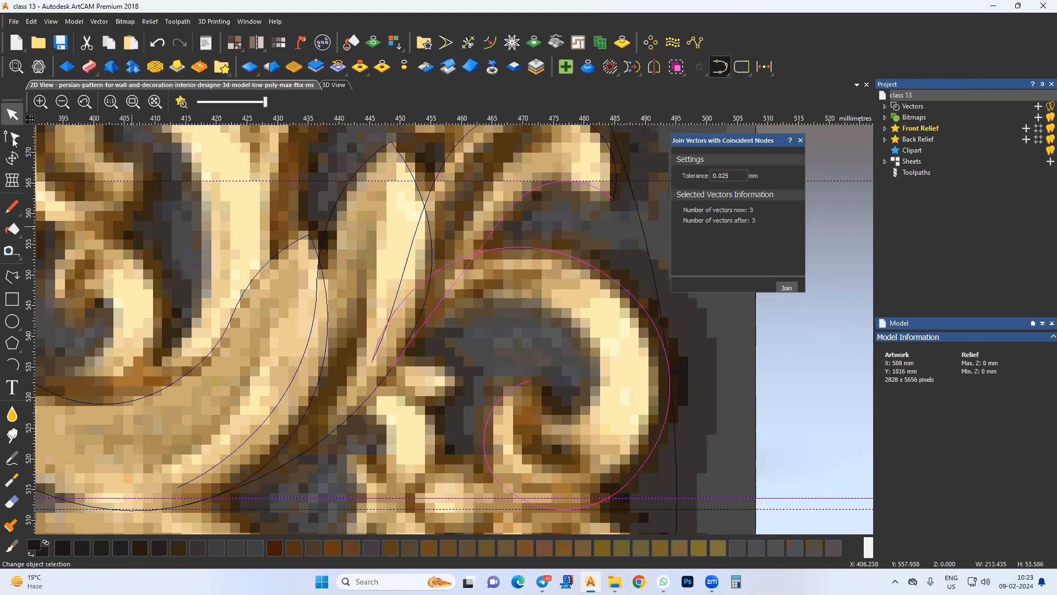
pyautogui.moveTo(586, 254); pyautogui.dragTo(687, 494)
pyautogui.keyDown('shift'); pyautogui.moveTo(435, 450); pyautogui.dragTo(586, 541); pyautogui.keyUp('shift')
pyautogui.press('s')
pyautogui.moveTo(651, 489); pyautogui.dragTo(605, 435, button='middle')
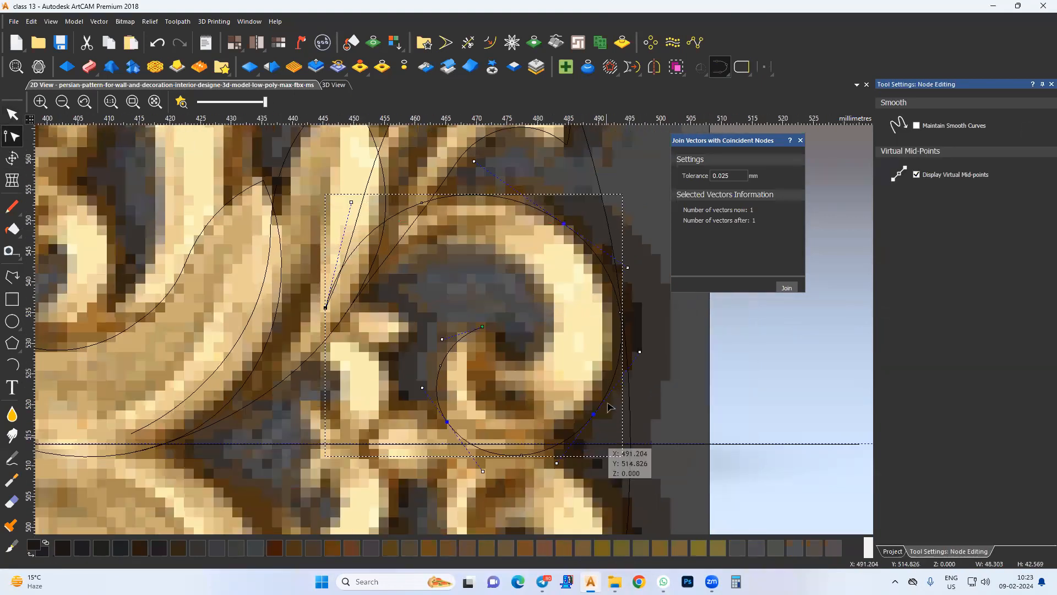
# Adjust the tangent handle of the lower scroll's outer edge near its base curve and deselect the vector
pyautogui.moveTo(482, 471); pyautogui.dragTo(472, 474)
pyautogui.click(479, 392)
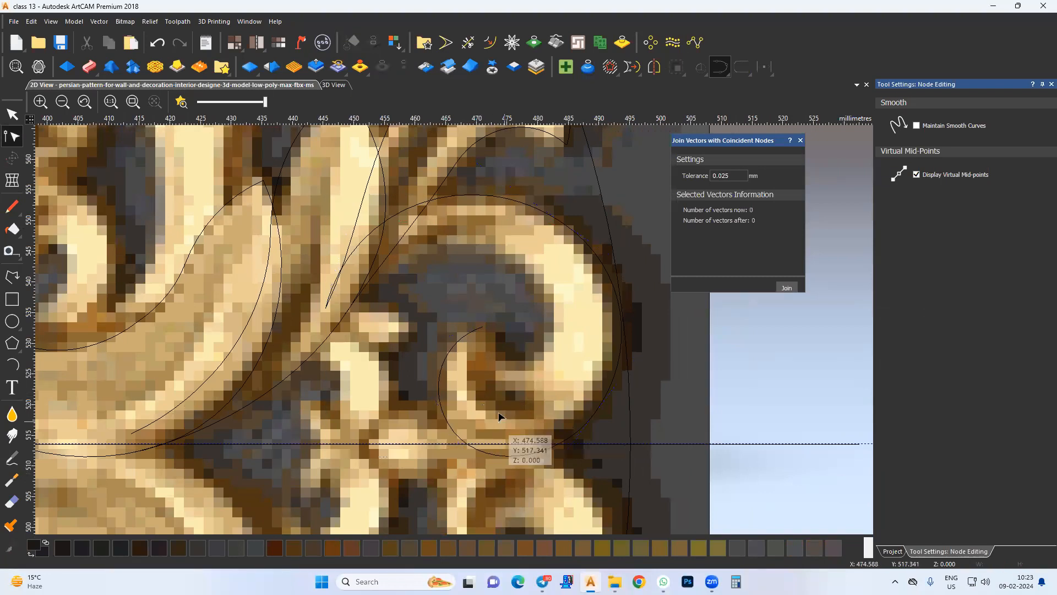
pyautogui.moveTo(501, 420); pyautogui.dragTo(505, 428, button='middle')
# Trace the lower scroll's inner edge from its inner end with three arcs, about 5.7 mm, 12.7 mm and 21 mm in radius
pyautogui.click(8, 366)
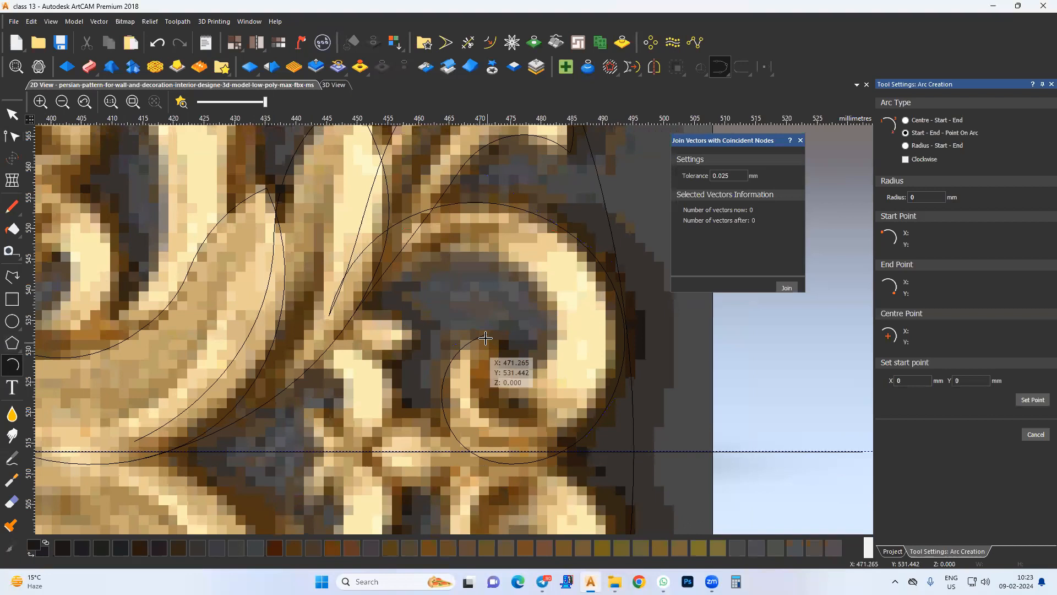
pyautogui.click(489, 334)
pyautogui.click(555, 343)
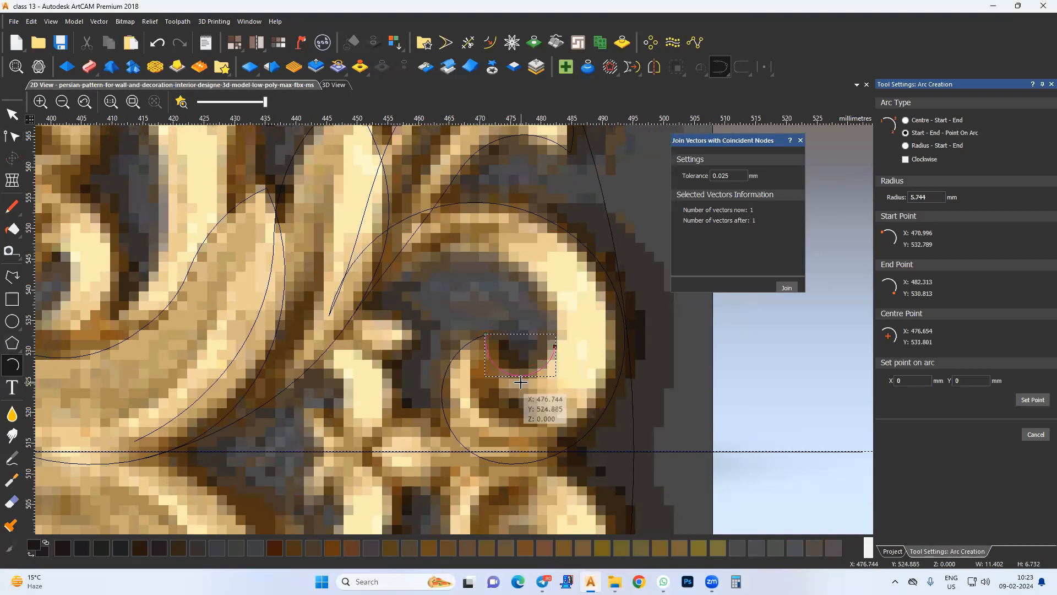
pyautogui.click(555, 343)
pyautogui.moveTo(536, 305); pyautogui.dragTo(548, 349, button='middle')
pyautogui.click(520, 307)
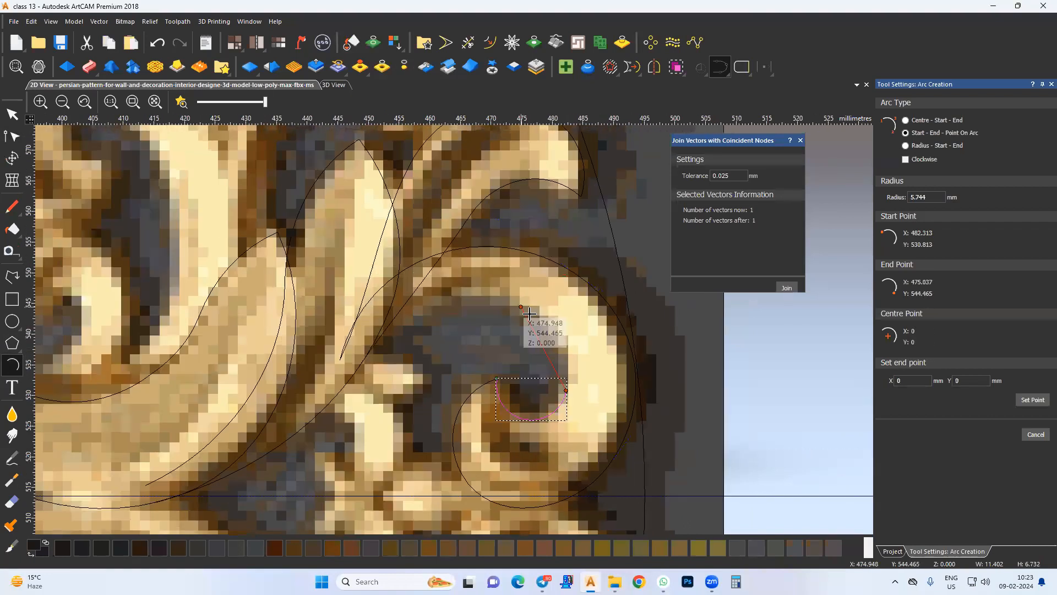
pyautogui.click(559, 341)
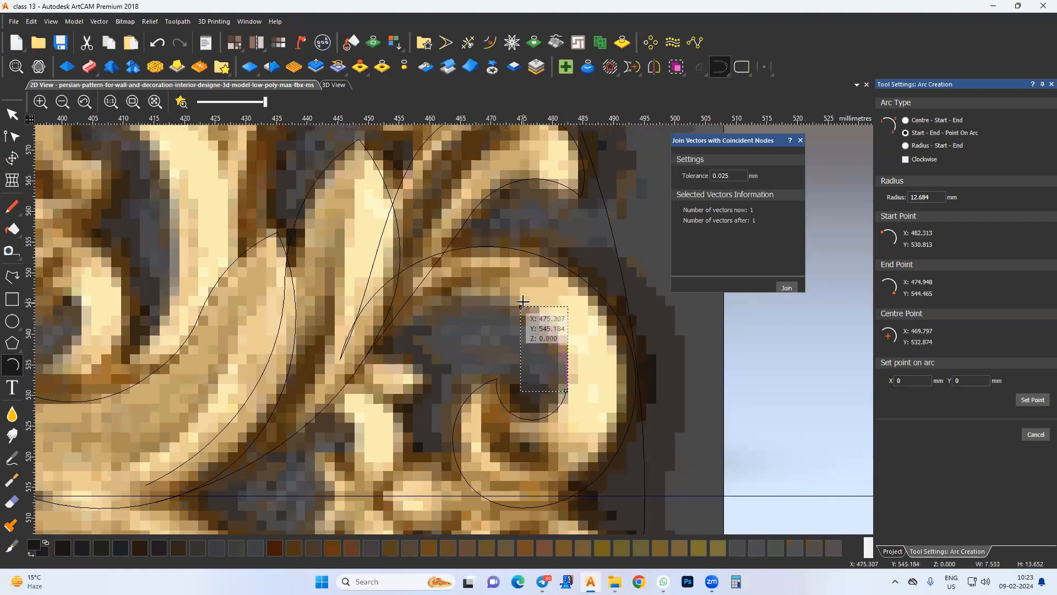
pyautogui.click(360, 366)
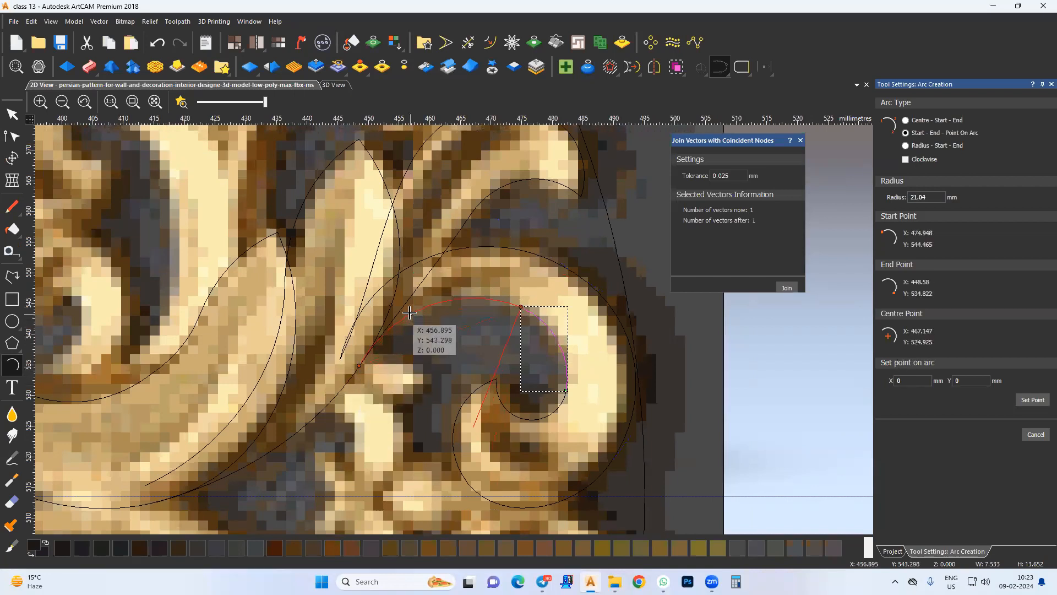
pyautogui.click(410, 314)
# Join the lower scroll's inner-edge arcs, smooth the nodes between them, and pull the handle at the inner bend slightly outward
pyautogui.press('Escape')
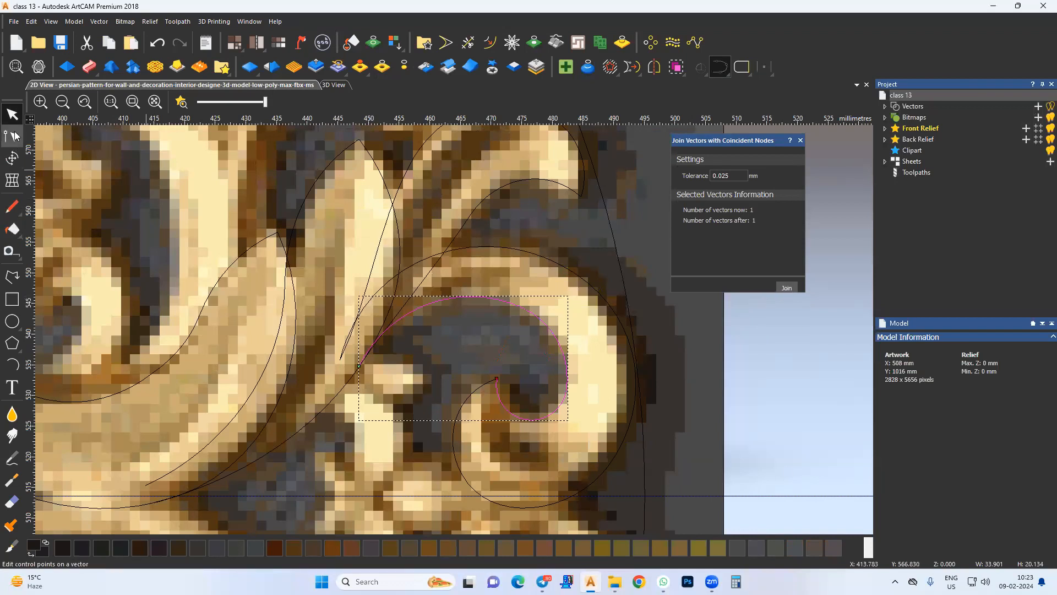
pyautogui.moveTo(557, 367); pyautogui.dragTo(588, 406)
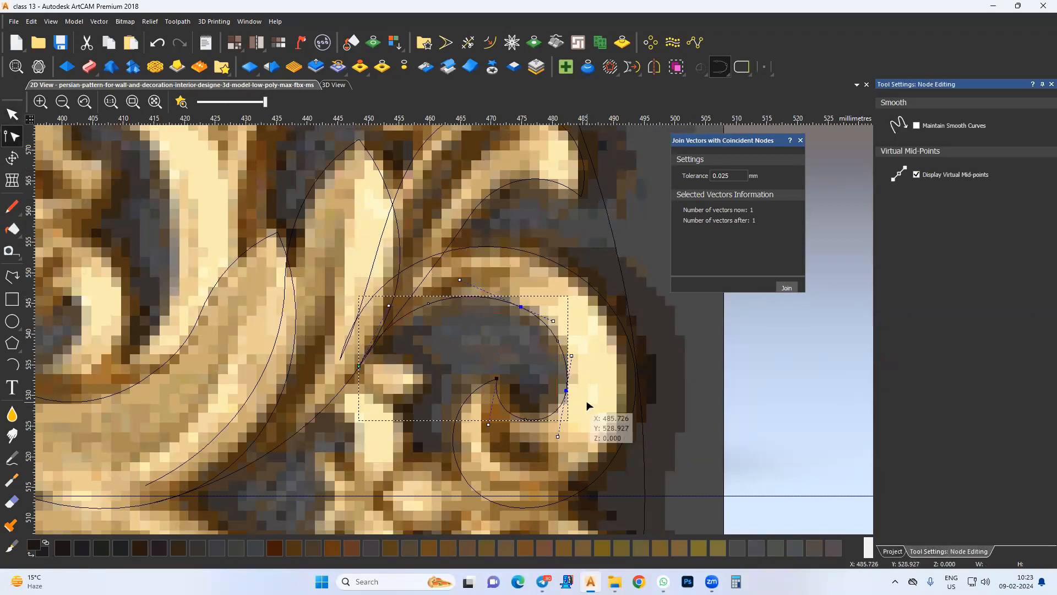
pyautogui.moveTo(570, 355); pyautogui.dragTo(575, 358)
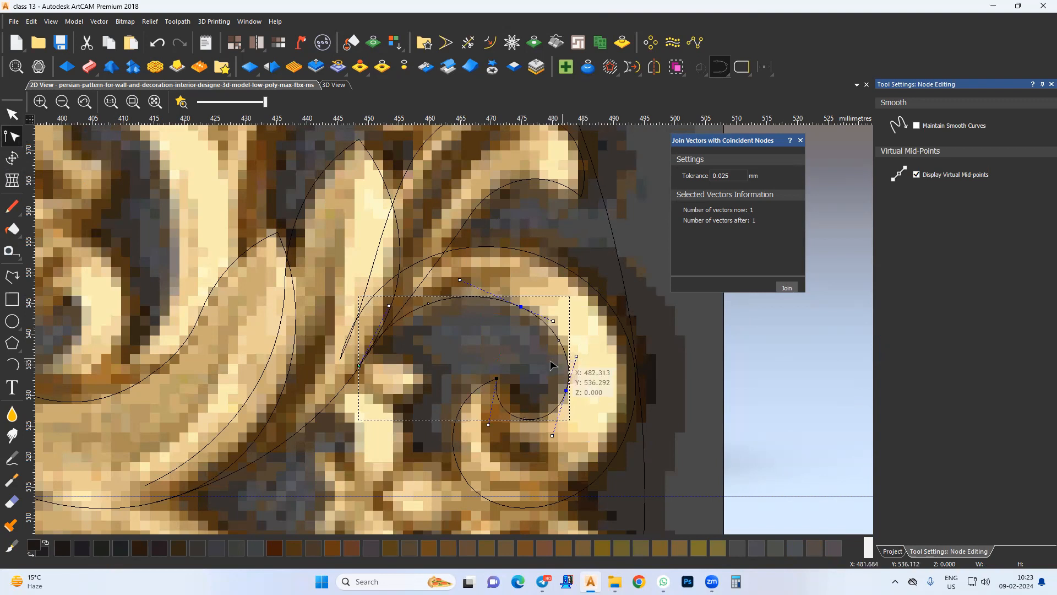
pyautogui.click(550, 365)
# Trace the outer edge of the small curl inside the large leaf with two arcs, about 9.2 mm and 11.8 mm in radius
pyautogui.scroll(-2, 518, 404)
pyautogui.moveTo(429, 346); pyautogui.dragTo(474, 379, button='middle')
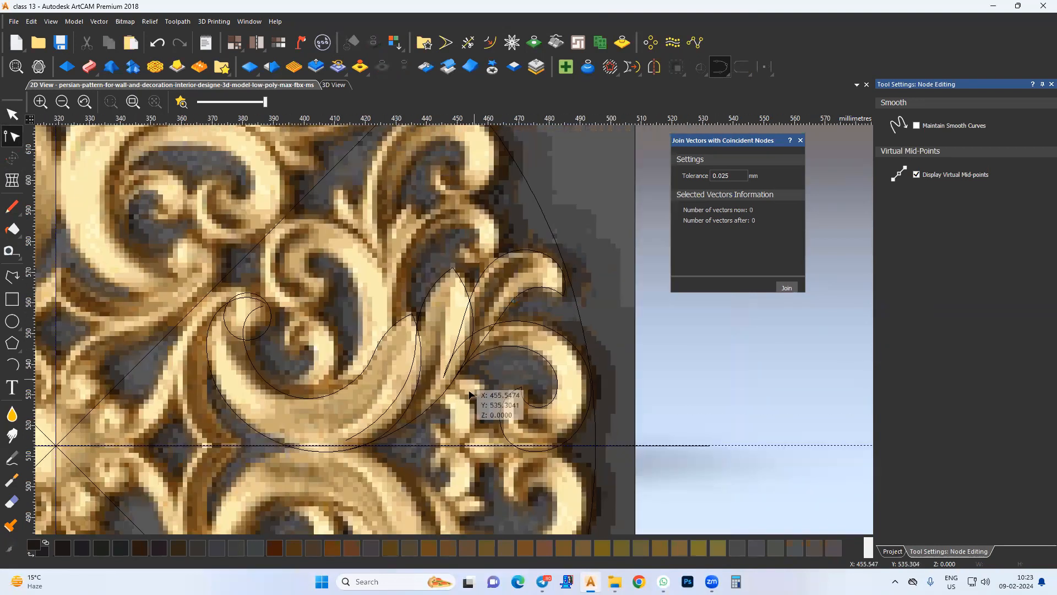
pyautogui.moveTo(82, 249); pyautogui.dragTo(111, 317, button='middle')
pyautogui.press('a')
pyautogui.scroll(2, 325, 381)
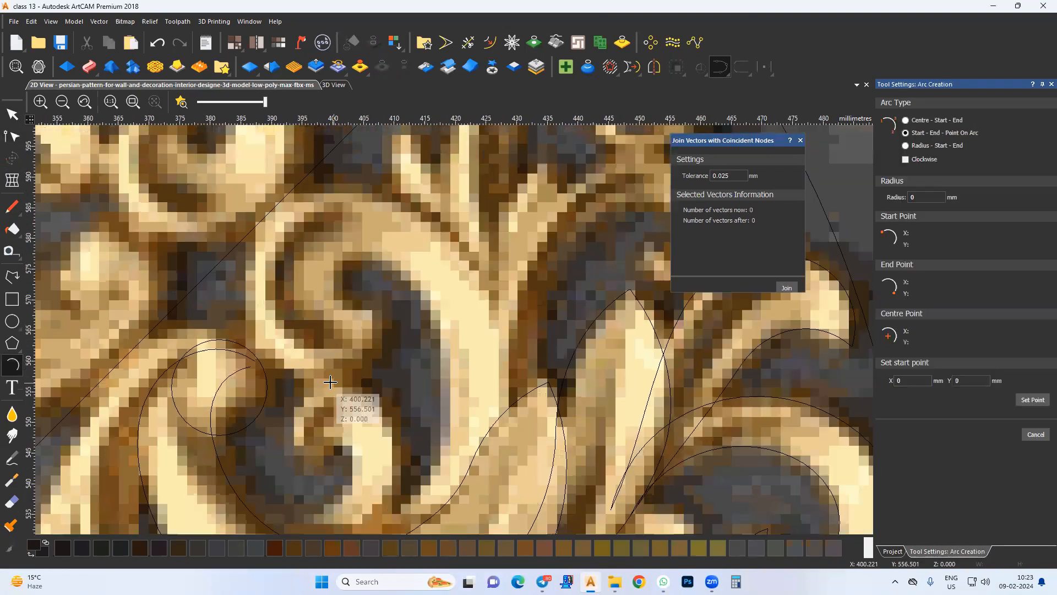
pyautogui.moveTo(334, 380); pyautogui.dragTo(360, 301, button='middle')
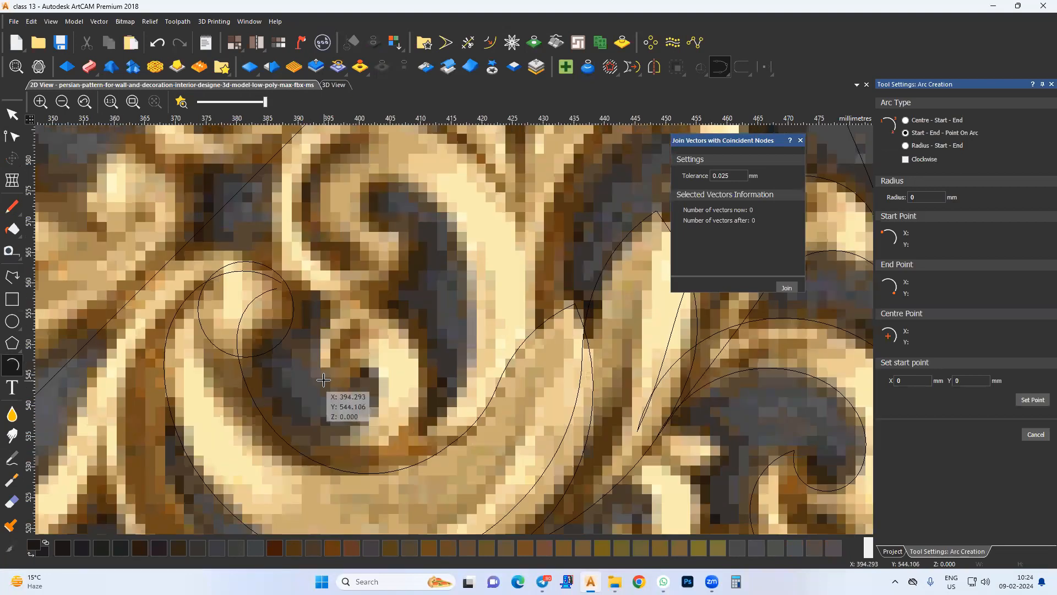
pyautogui.moveTo(324, 381); pyautogui.dragTo(370, 302)
pyautogui.moveTo(311, 345); pyautogui.dragTo(317, 353, button='middle')
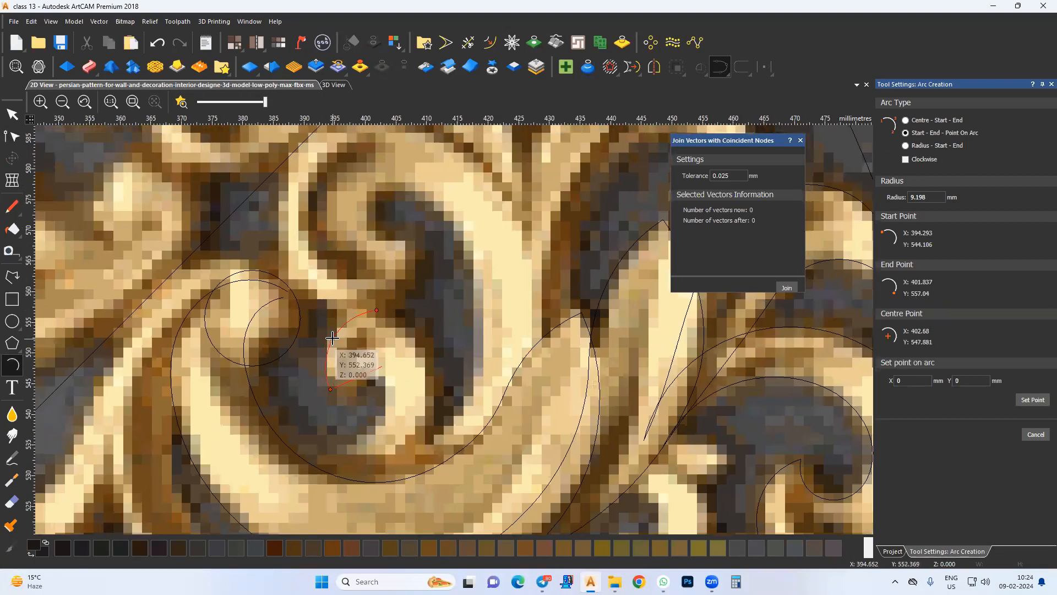
pyautogui.click(332, 336)
pyautogui.moveTo(375, 308); pyautogui.dragTo(438, 388)
pyautogui.click(429, 357)
pyautogui.click(437, 388)
# Extend the small curl's outer edge with an arc into the large leaf, and join and smooth the traced edge
pyautogui.moveTo(393, 466); pyautogui.dragTo(435, 410, button='middle')
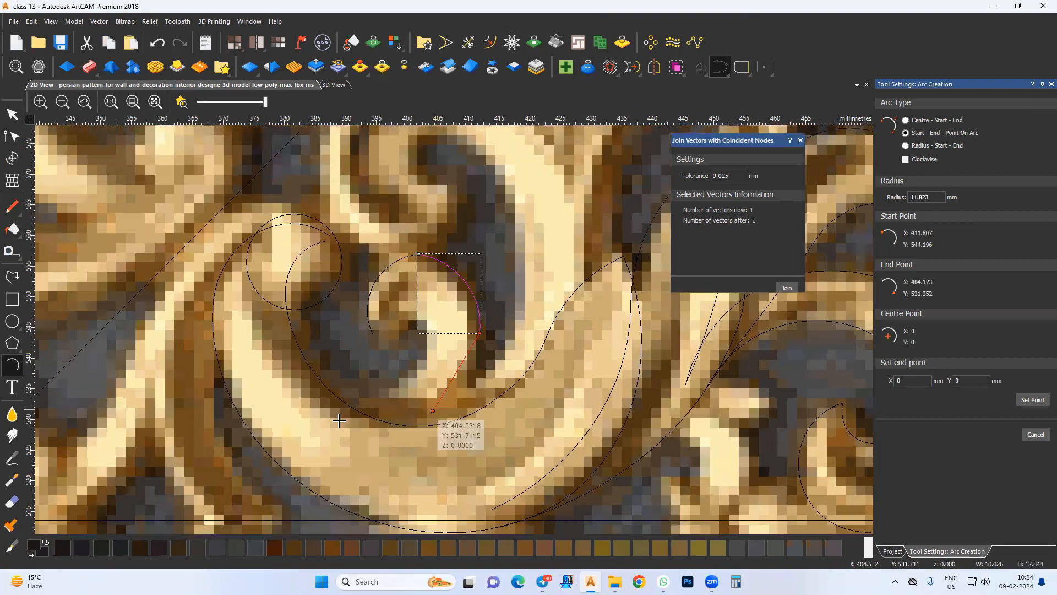
pyautogui.click(315, 418)
pyautogui.click(396, 432)
pyautogui.press('Escape')
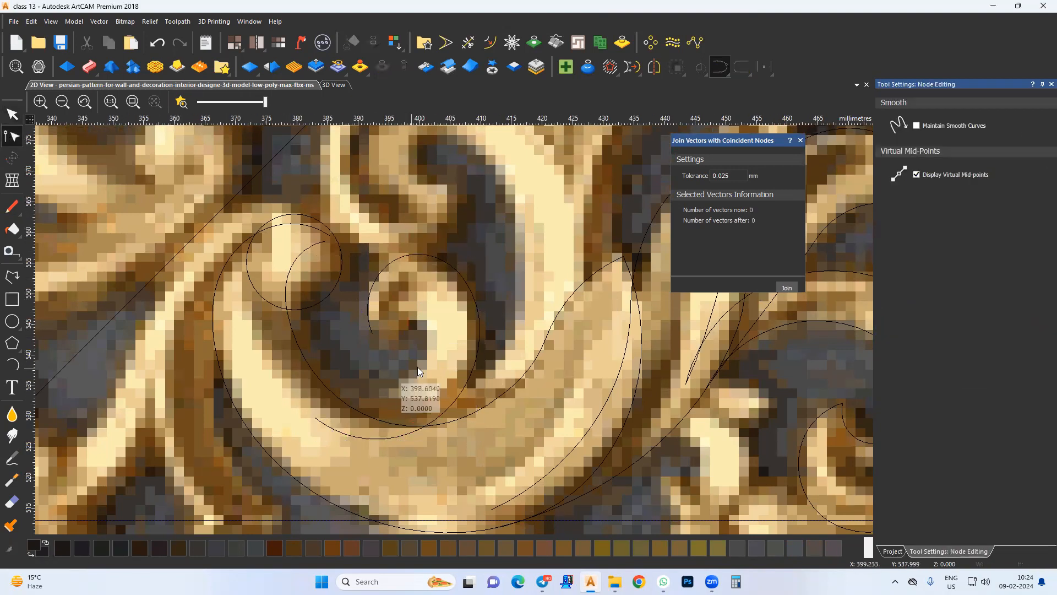
# Trace the small curl's inner edge with two arcs from its inner end to the large leaf, about 18.4 mm wide overall
pyautogui.moveTo(418, 372); pyautogui.dragTo(437, 366, button='middle')
pyautogui.click(12, 365)
pyautogui.click(393, 327)
pyautogui.click(448, 350)
pyautogui.click(448, 329)
pyautogui.click(447, 350)
pyautogui.click(336, 389)
pyautogui.click(439, 306)
# Join the small curl's two inner-edge arcs, smooth the node between them, and deselect the vector
pyautogui.press('Escape')
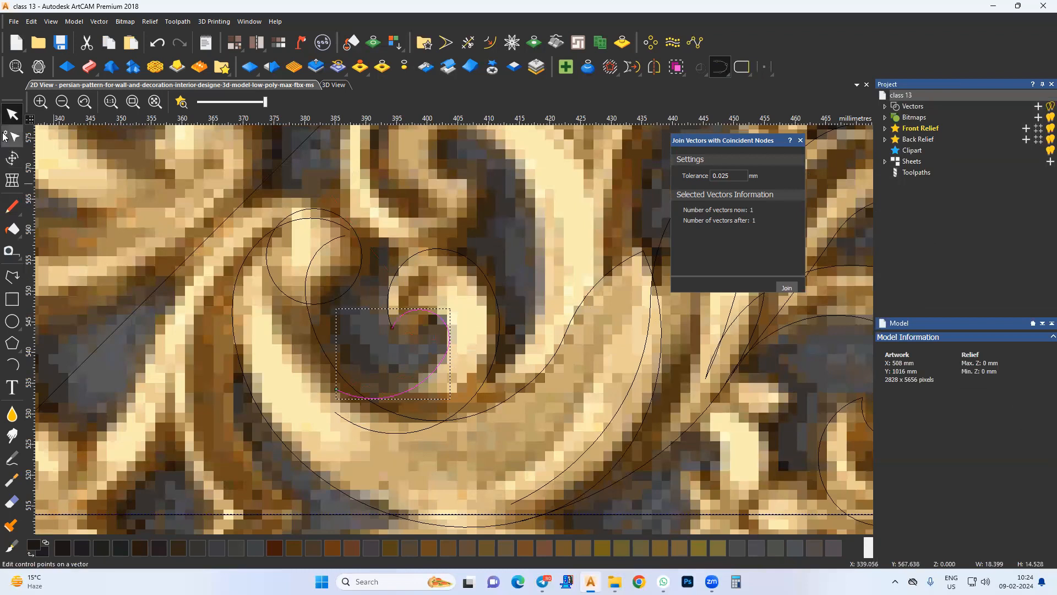
pyautogui.press('n')
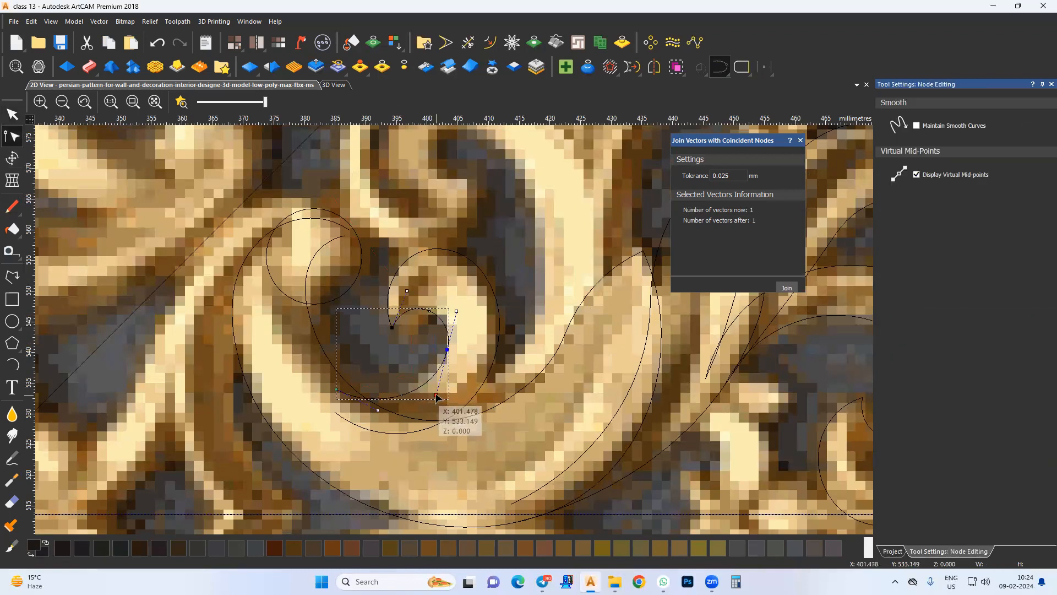
pyautogui.click(421, 359)
# Trace the outer edge of the scroll above the small curl with two arcs, about 11.4 mm and 16.9 mm in radius
pyautogui.scroll(-2, 423, 336)
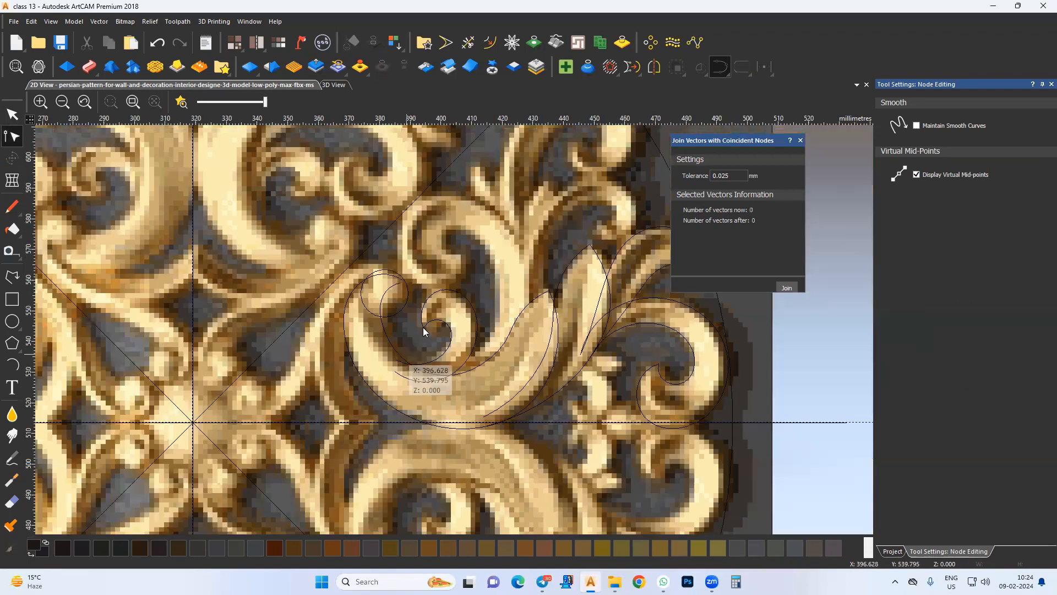
pyautogui.click(12, 368)
pyautogui.moveTo(433, 332); pyautogui.dragTo(415, 369, button='middle')
pyautogui.scroll(2, 424, 361)
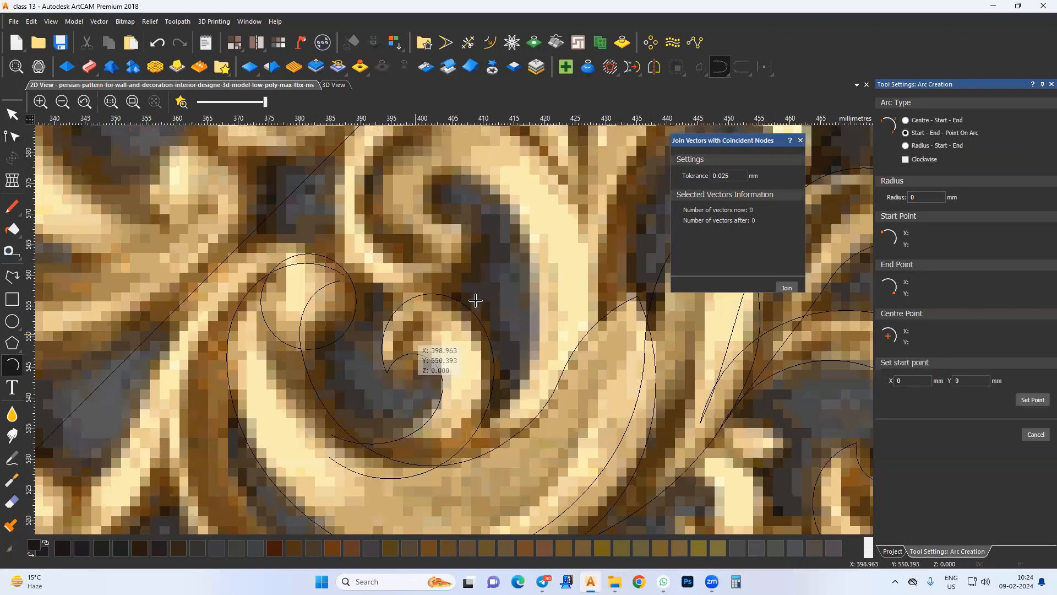
pyautogui.click(476, 300)
pyautogui.click(352, 310)
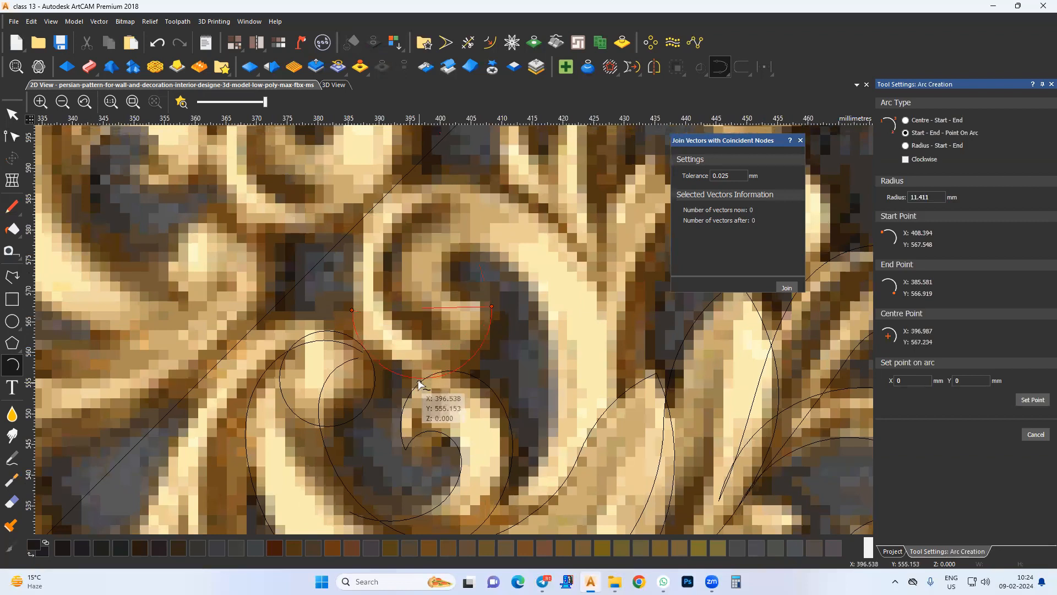
pyautogui.click(420, 378)
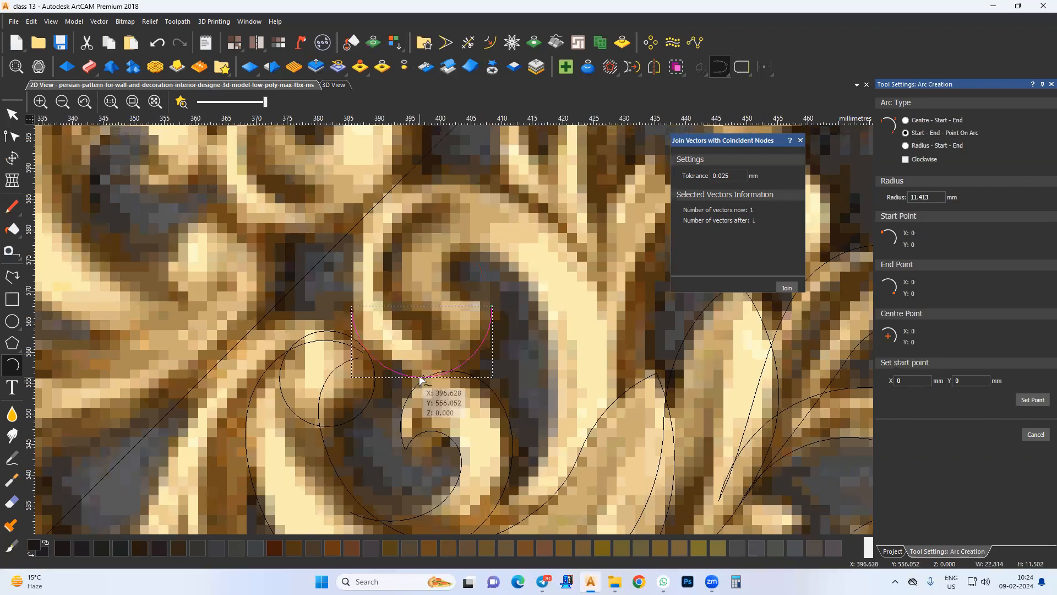
pyautogui.click(352, 310)
pyautogui.moveTo(366, 254); pyautogui.dragTo(354, 336, button='middle')
pyautogui.click(486, 268)
pyautogui.click(366, 287)
# Continue the upper scroll's outer edge with an arc about 31.7 mm in radius and another curving down into the large leaf
pyautogui.click(485, 267)
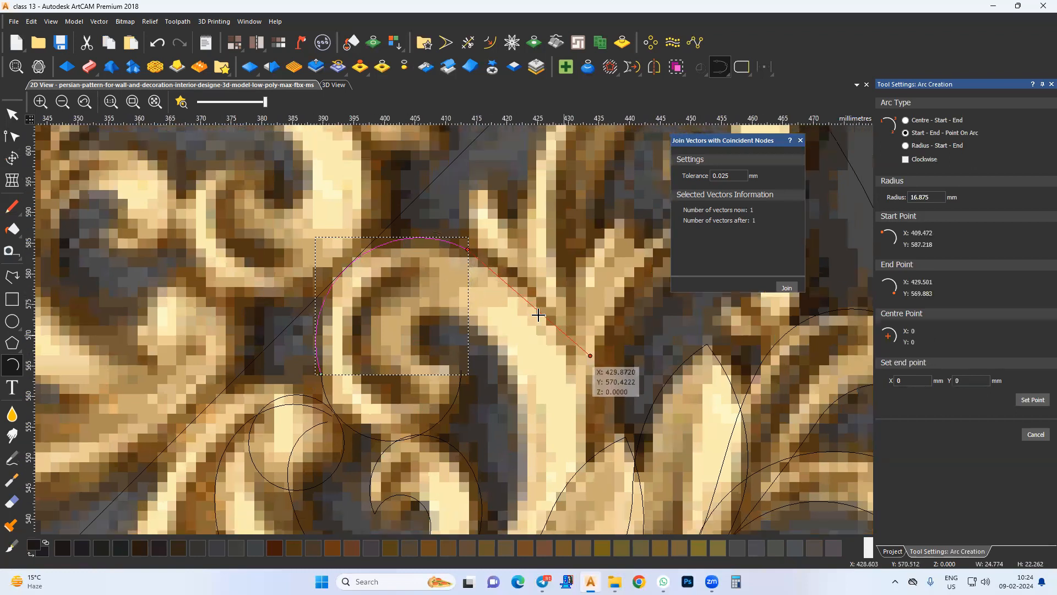
pyautogui.click(534, 380)
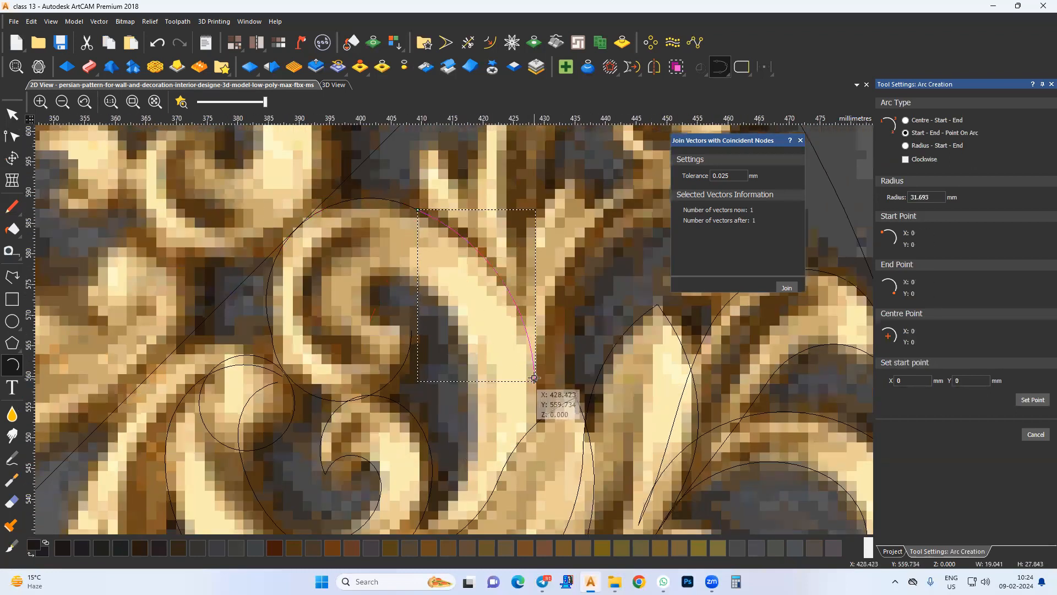
pyautogui.click(534, 378)
pyautogui.click(381, 430)
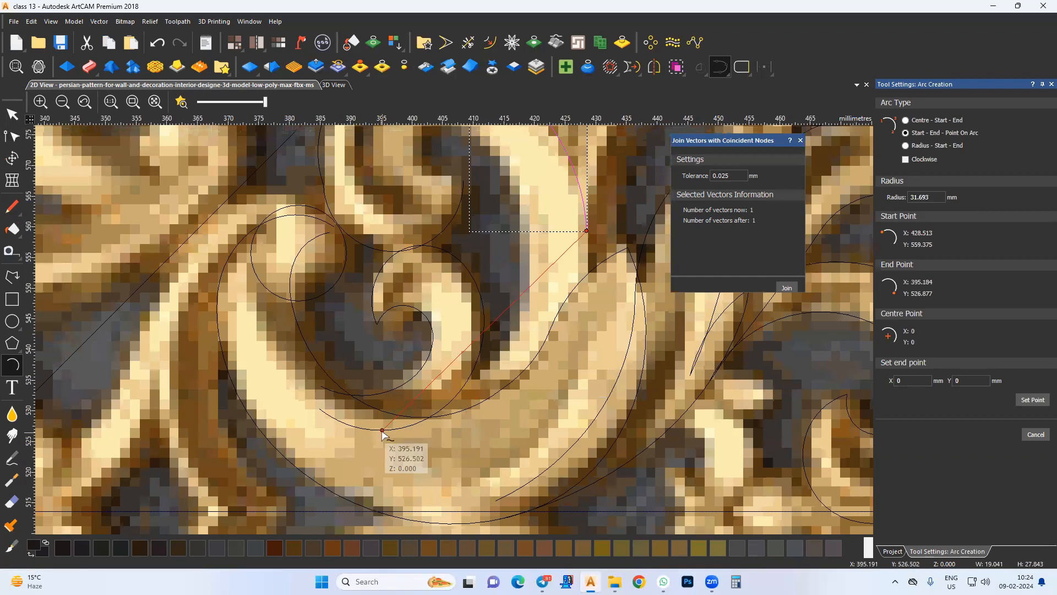
pyautogui.click(488, 414)
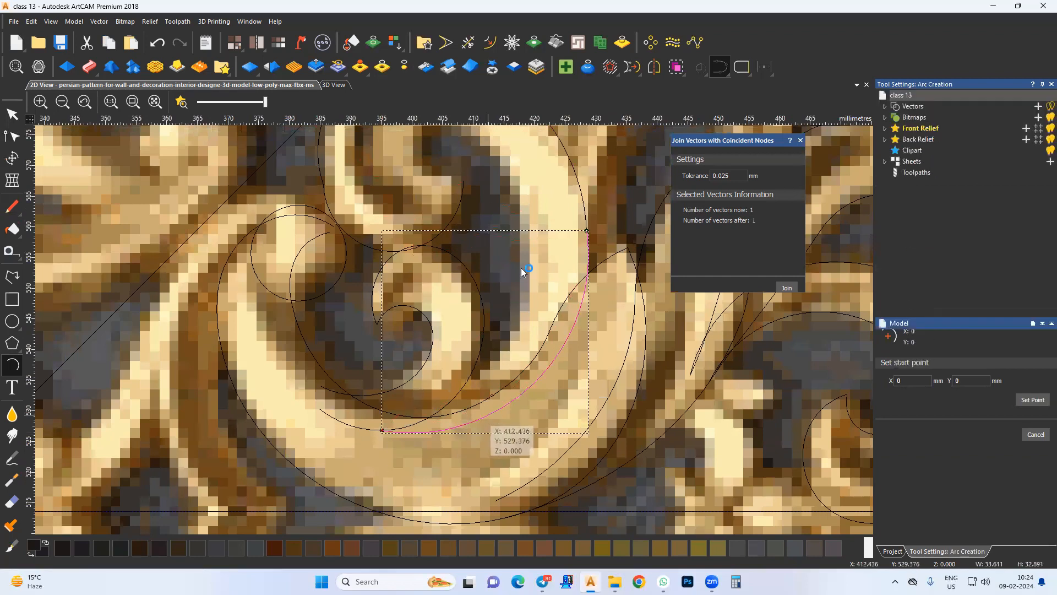
# Join the upper scroll's outer-edge arcs, smooth the nodes between them, and adjust the handle beside its outermost curve
pyautogui.keyDown('shift'); pyautogui.click(315, 341); pyautogui.keyUp('shift')
pyautogui.click(786, 288)
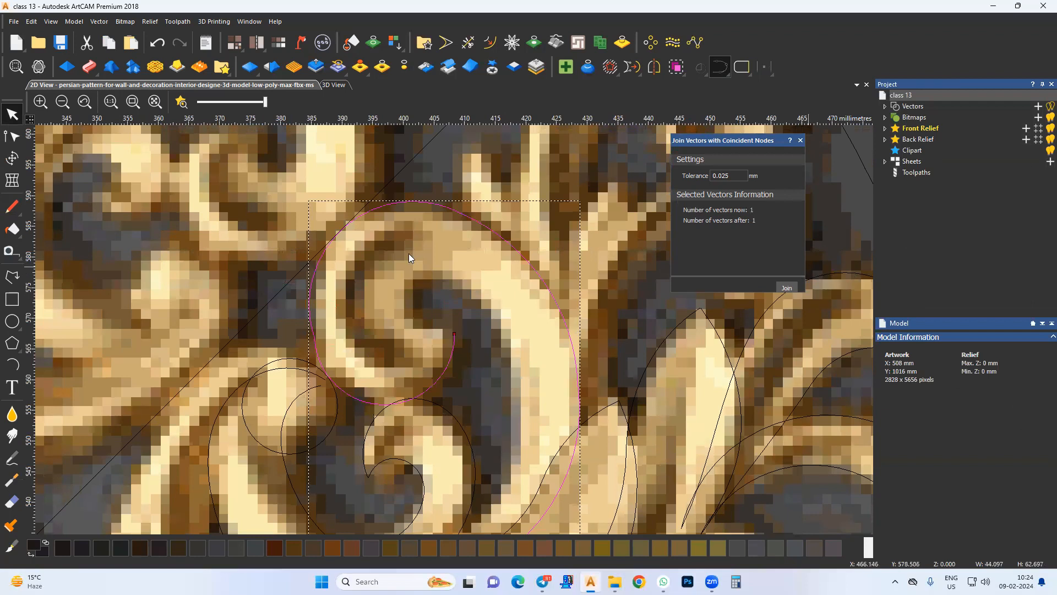
pyautogui.click(13, 139)
pyautogui.moveTo(498, 269); pyautogui.dragTo(620, 439)
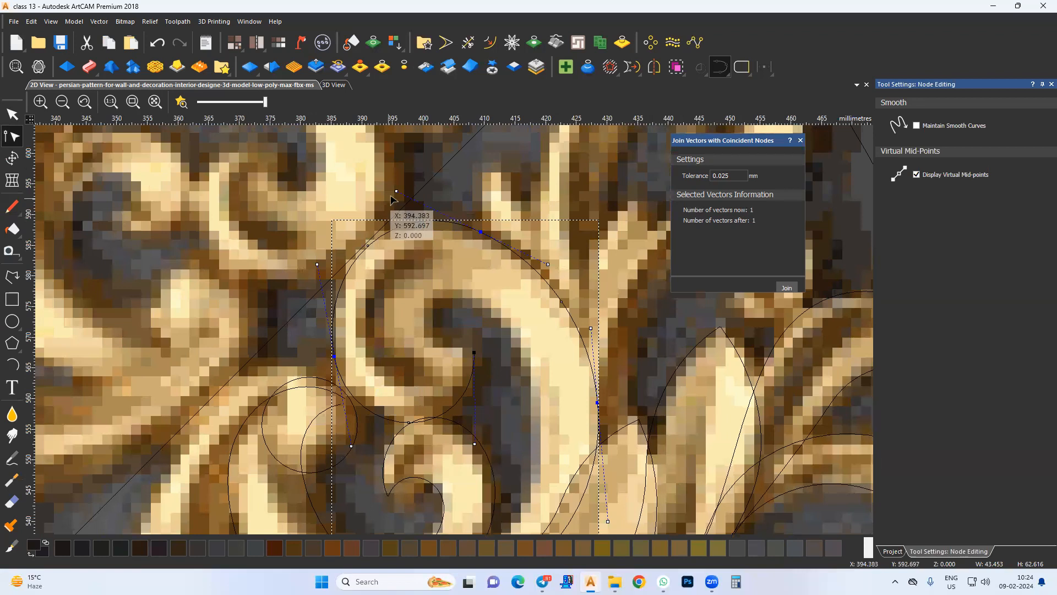
pyautogui.moveTo(317, 264); pyautogui.dragTo(308, 261)
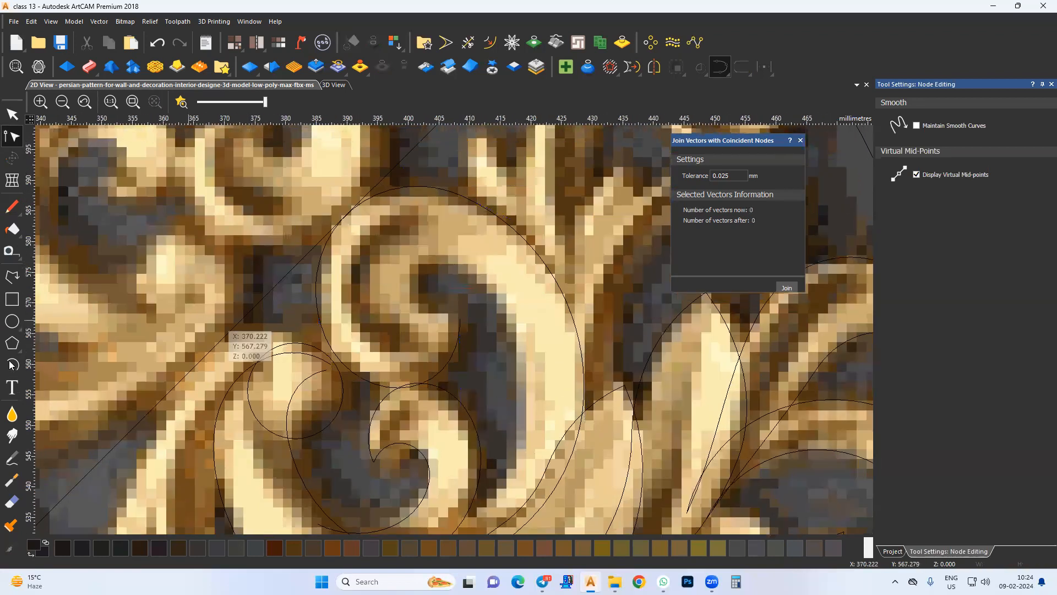
# Trace the upper scroll's inner edge with three arcs, about 5.4 mm, 10.4 mm and 26 mm in radius, ending in the large leaf
pyautogui.click(11, 365)
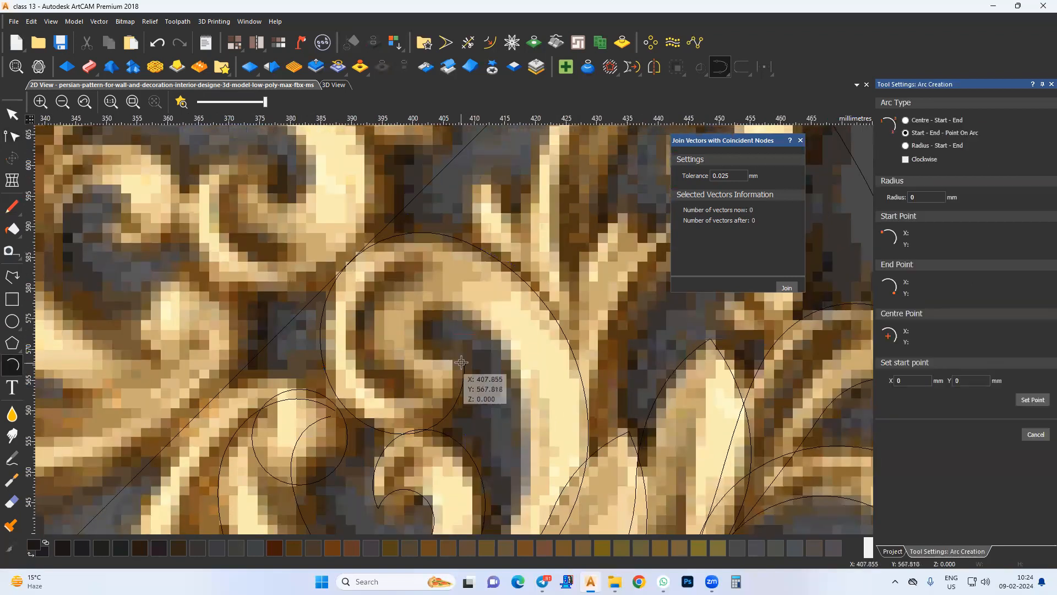
pyautogui.moveTo(465, 364); pyautogui.dragTo(418, 310)
pyautogui.click(425, 312)
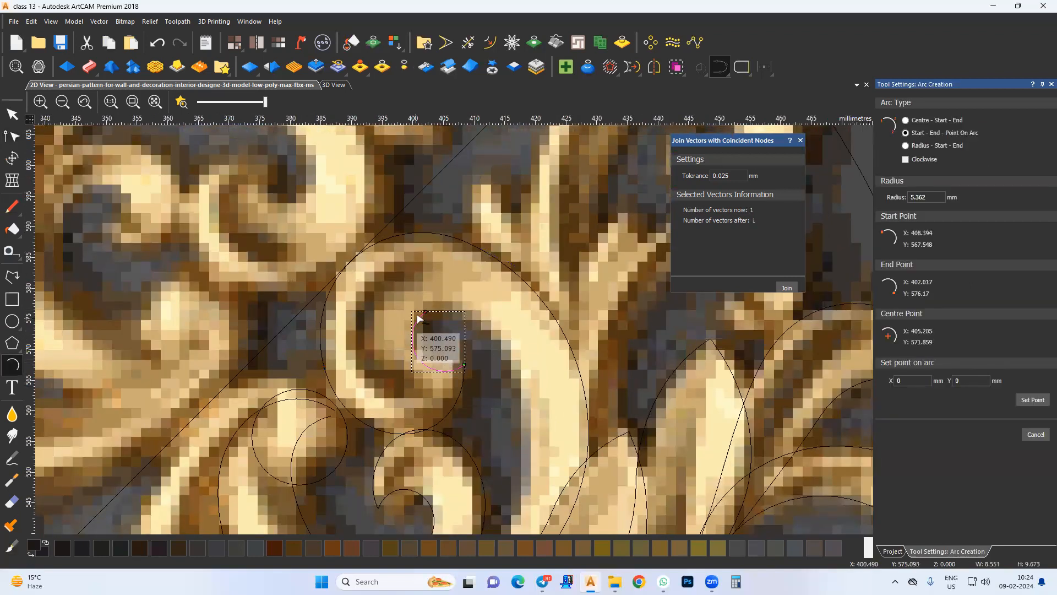
pyautogui.click(504, 348)
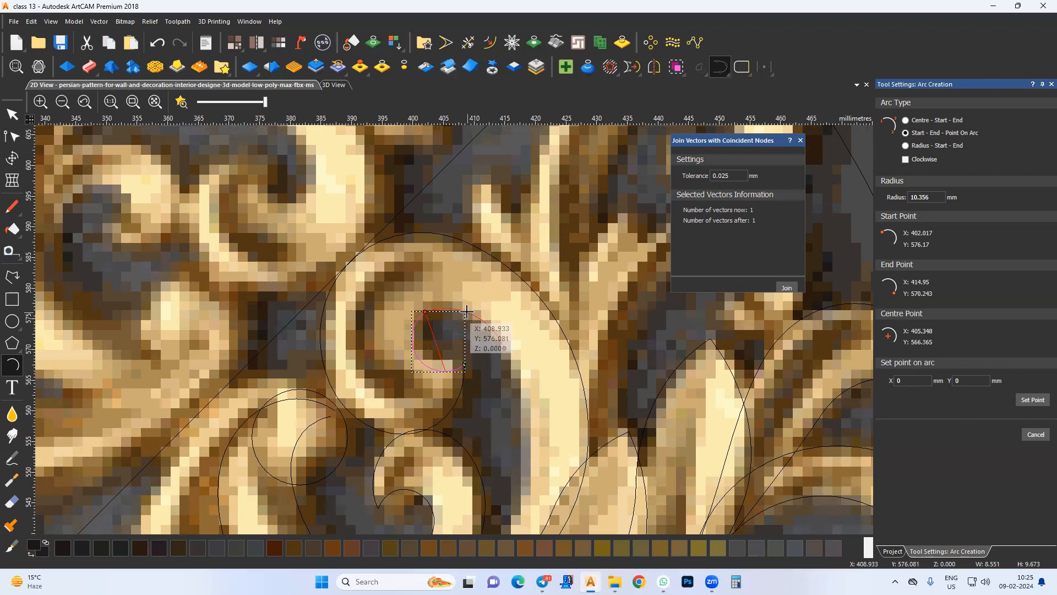
pyautogui.click(467, 312)
pyautogui.click(505, 348)
pyautogui.scroll(-4, 556, 374)
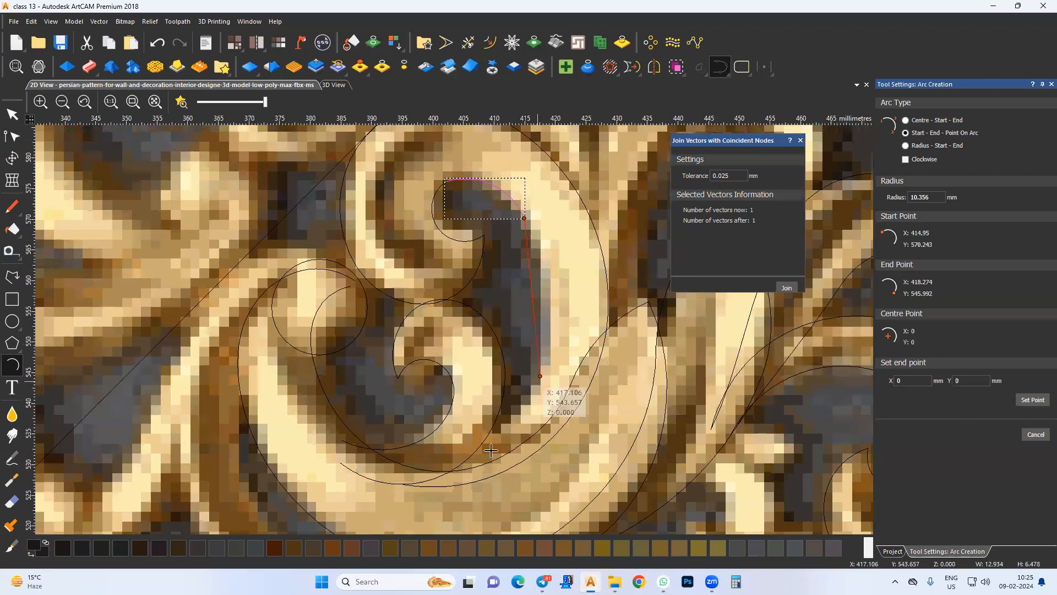
pyautogui.click(407, 469)
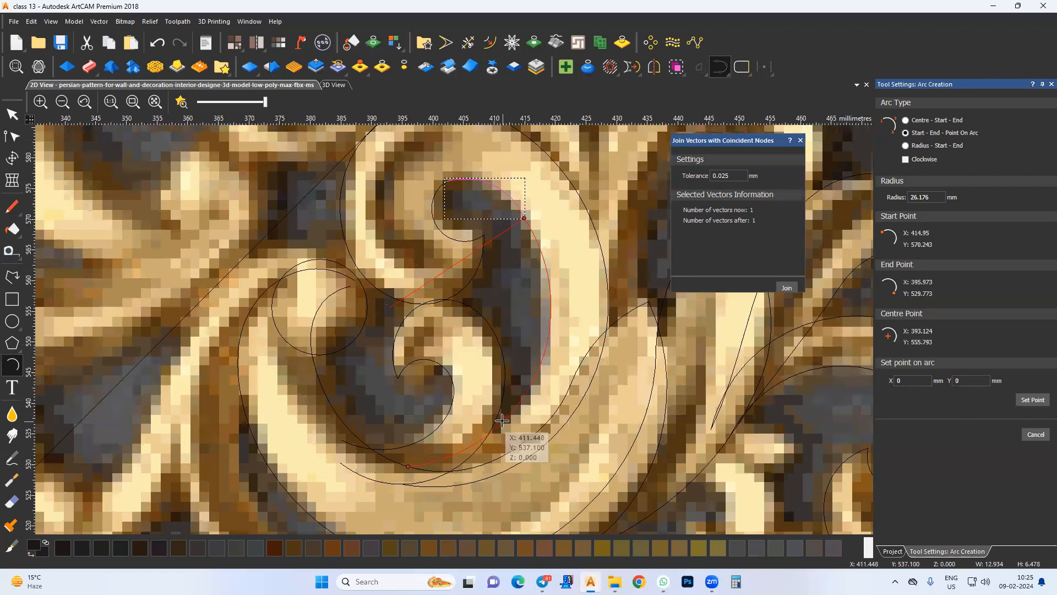
pyautogui.click(509, 438)
# Join the upper scroll's inner-edge arcs, smooth the nodes between them, and fine-tune the curve at its inner curl
pyautogui.press('Escape')
pyautogui.keyDown('shift'); pyautogui.click(439, 184); pyautogui.keyUp('shift')
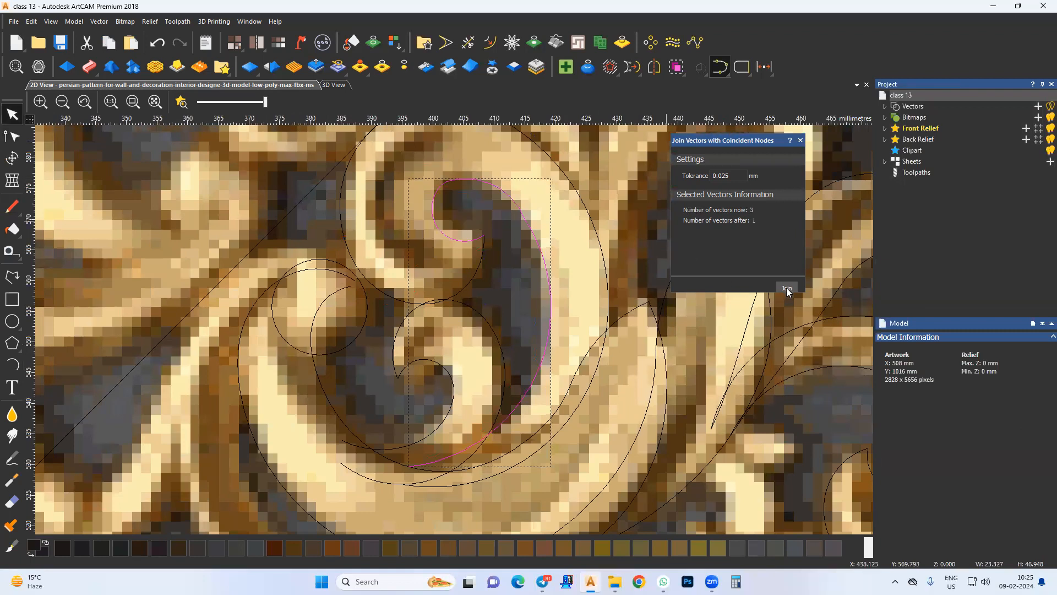
pyautogui.click(13, 137)
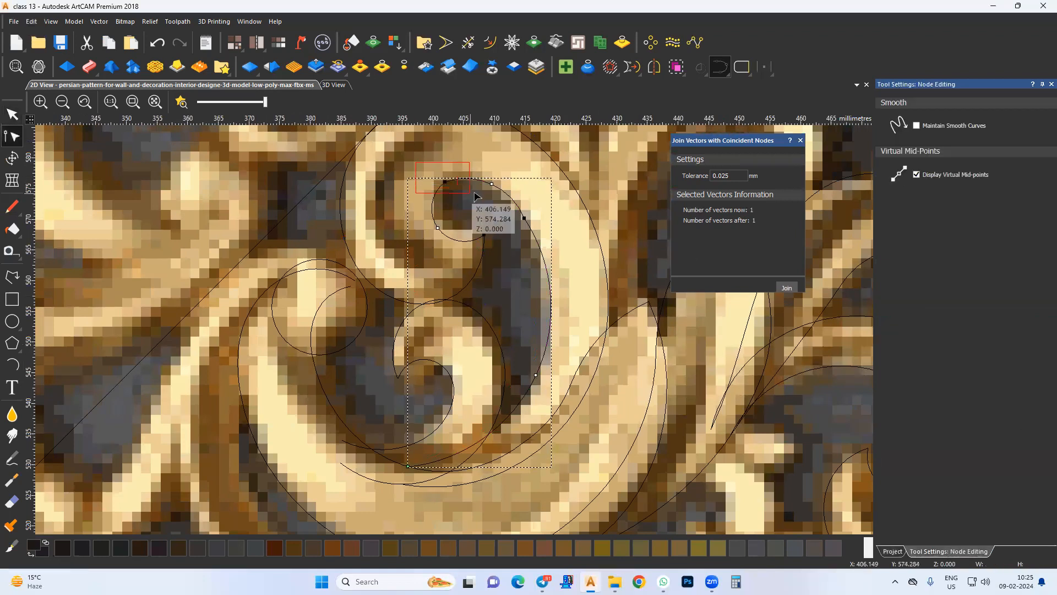
pyautogui.press('s')
pyautogui.moveTo(512, 237); pyautogui.dragTo(527, 296, button='middle')
pyautogui.moveTo(424, 260); pyautogui.dragTo(426, 261)
pyautogui.click(441, 301)
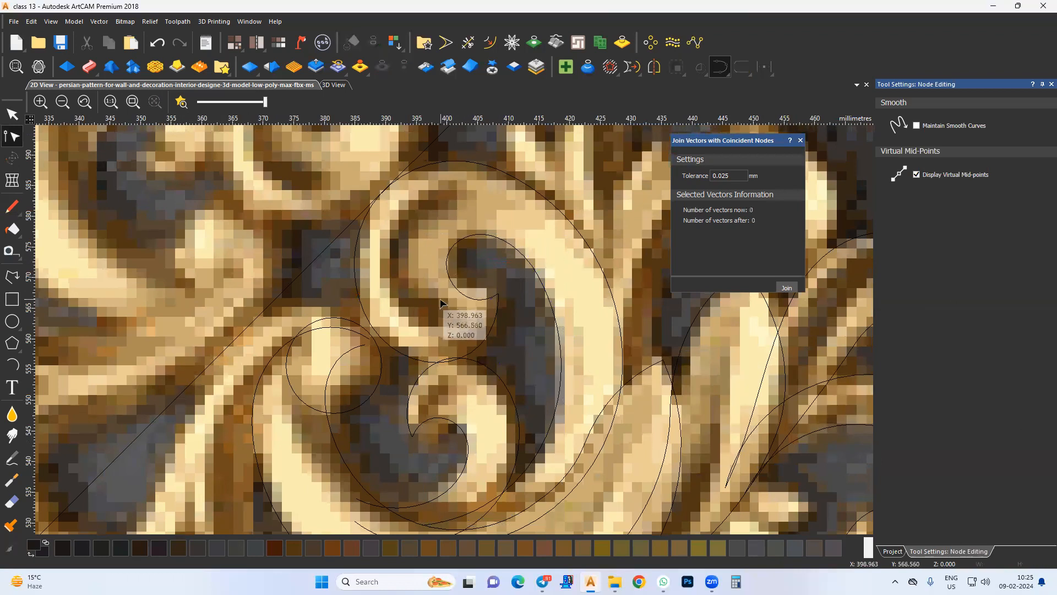
# Trace the outer edge of the tall scroll near the ornament's rim with two arcs, about 10.5 mm and 17.2 mm in radius
pyautogui.scroll(-1, 440, 302)
pyautogui.moveTo(502, 274); pyautogui.dragTo(445, 259, button='middle')
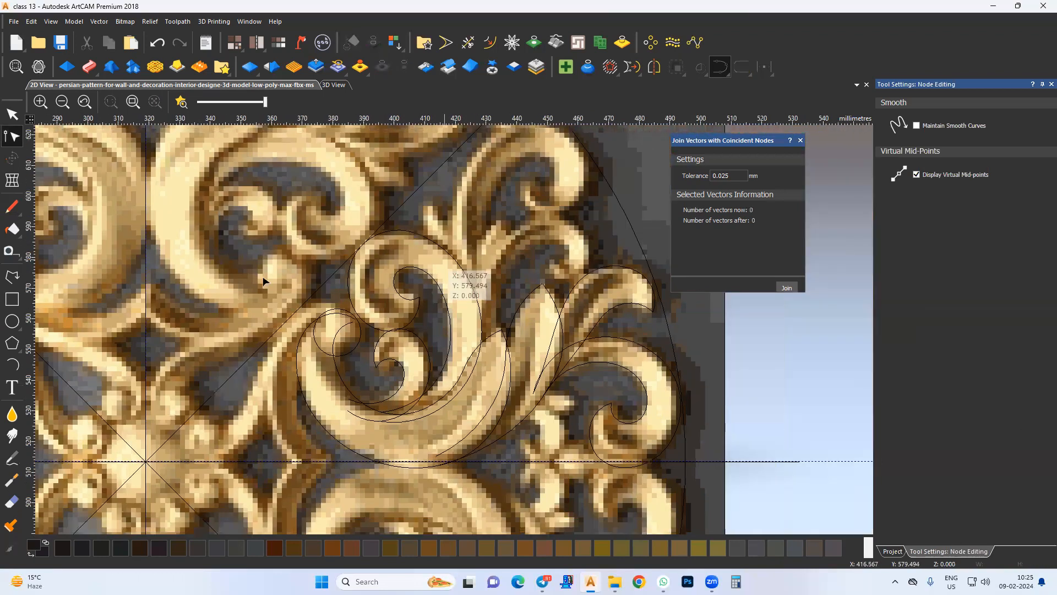
pyautogui.press('a')
pyautogui.moveTo(517, 228); pyautogui.dragTo(470, 298, button='middle')
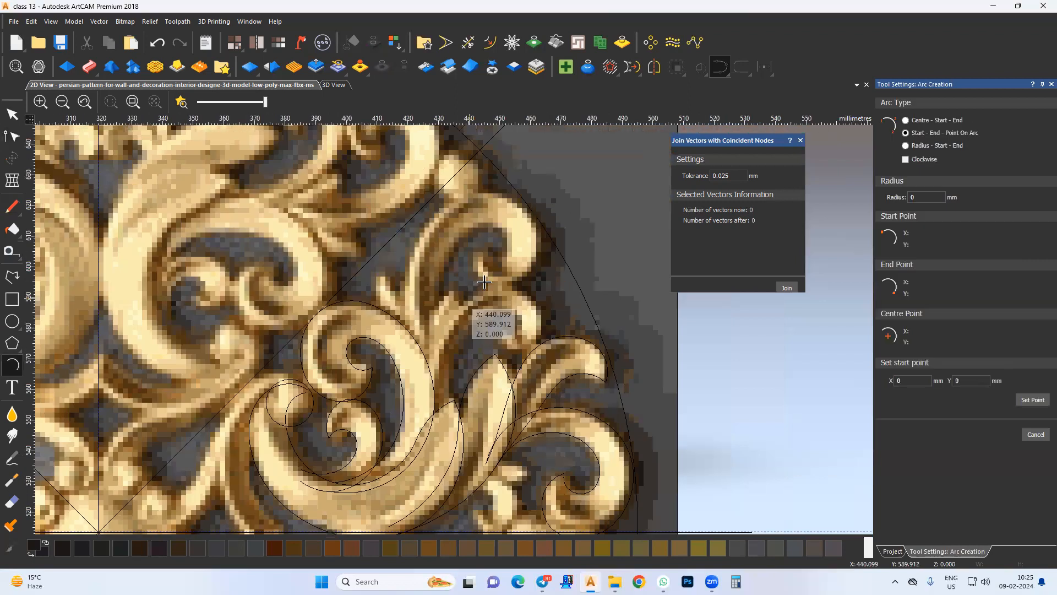
pyautogui.scroll(1, 434, 269)
pyautogui.click(555, 309)
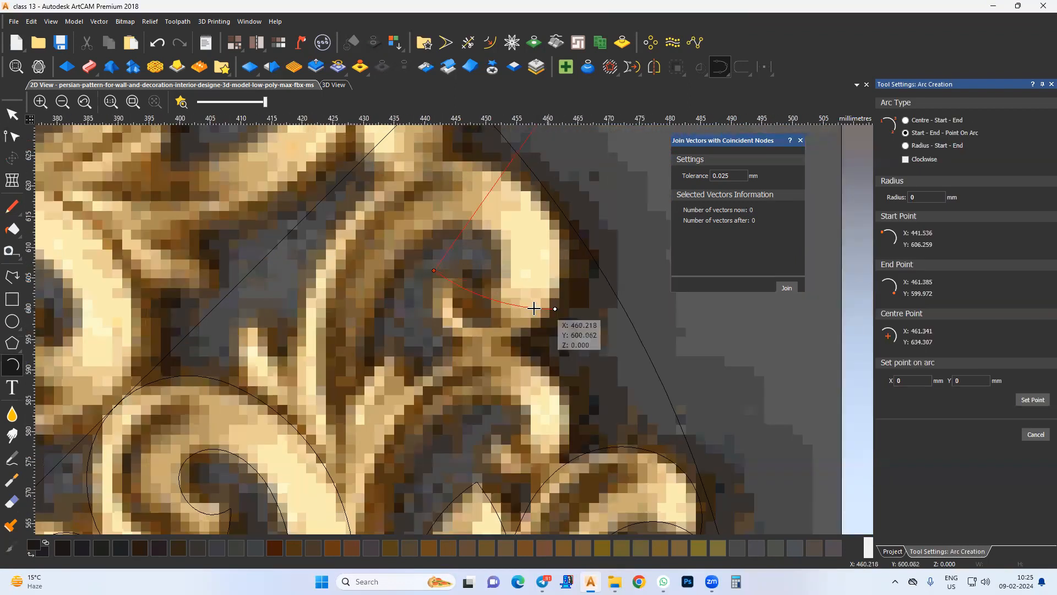
pyautogui.click(471, 340)
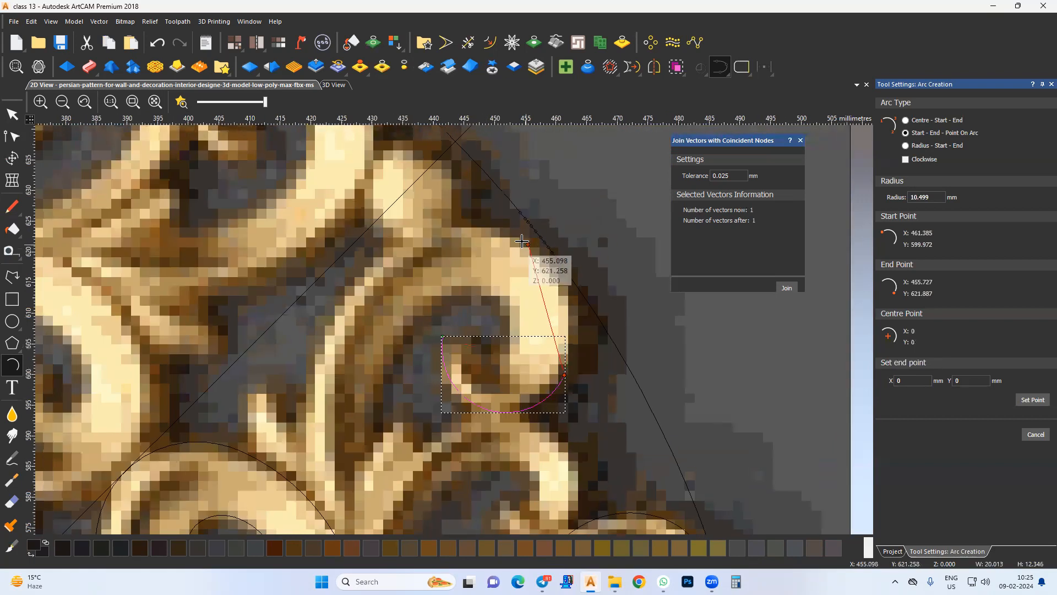
pyautogui.click(521, 240)
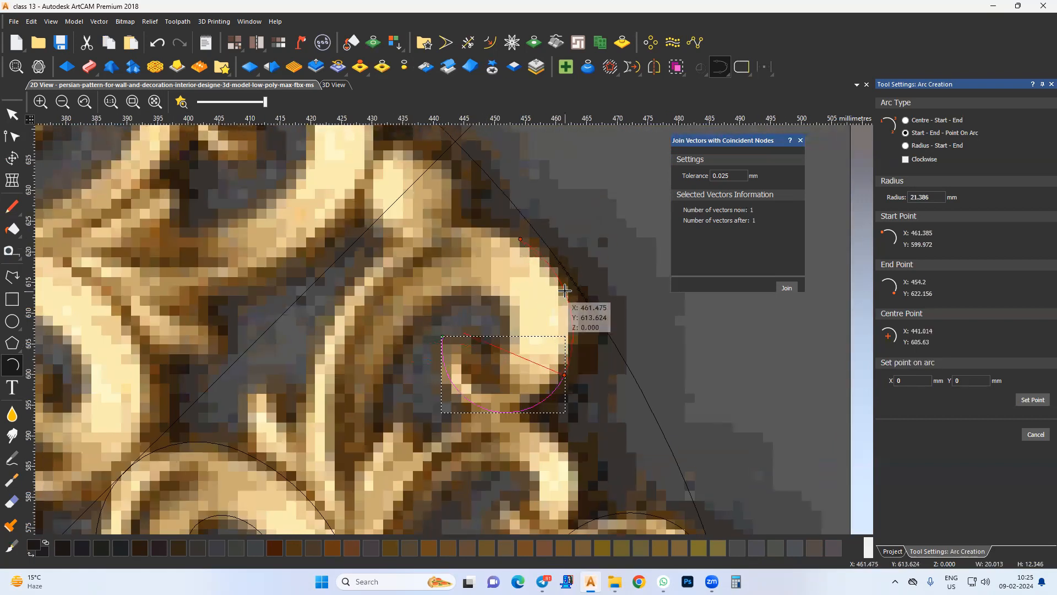
pyautogui.click(566, 291)
# Continue the tall scroll's outer edge over its crest with an arc about 24.4 mm in radius
pyautogui.click(521, 239)
pyautogui.moveTo(441, 249); pyautogui.dragTo(478, 270, button='middle')
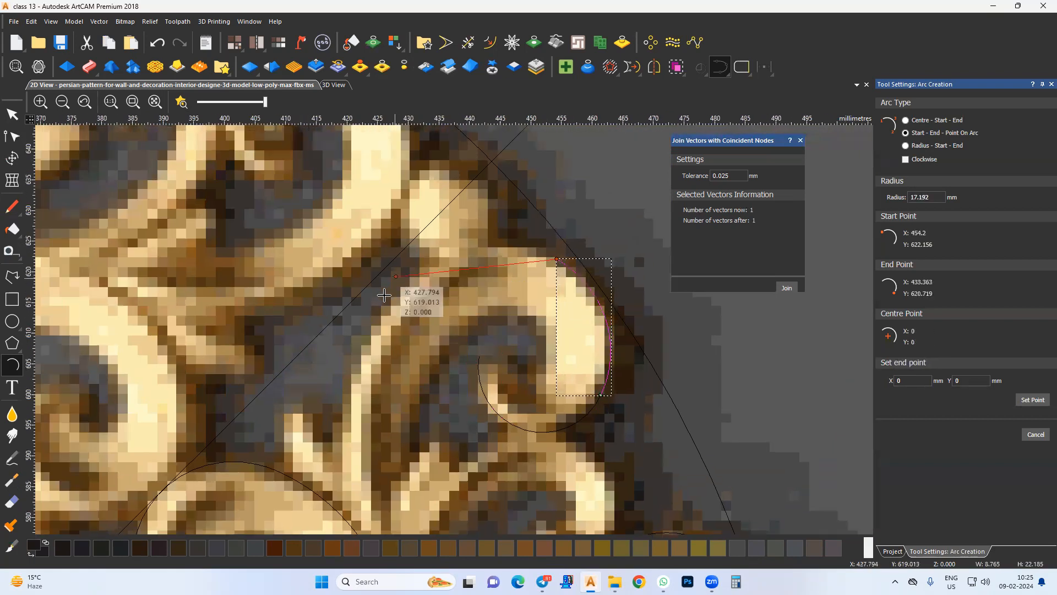
pyautogui.click(382, 304)
pyautogui.click(428, 264)
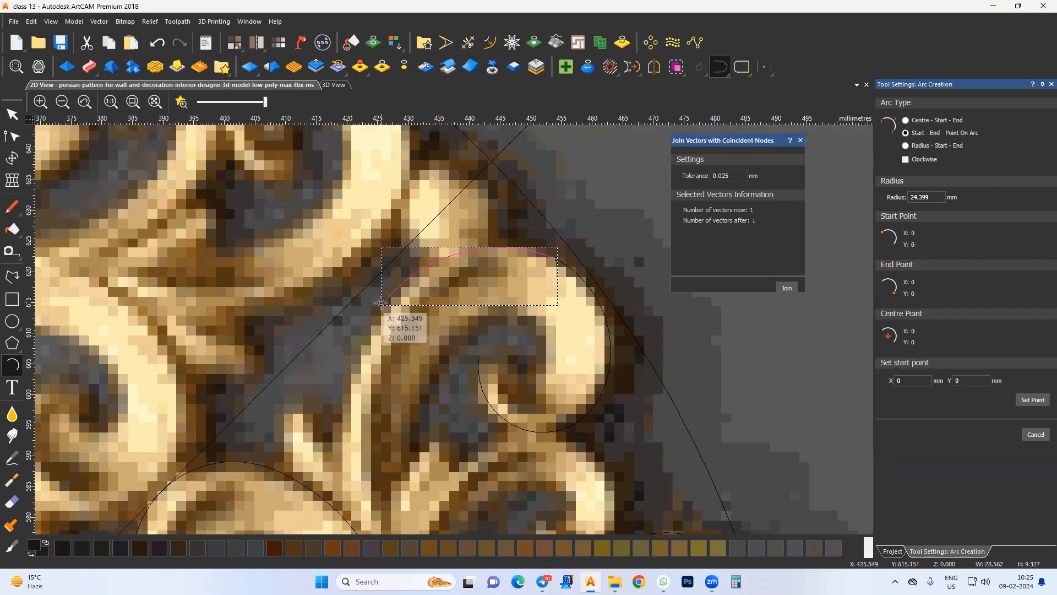
# Extend the tall scroll's outer edge downward with an arc about 48.4 mm in radius and another arc inside the upper scroll
pyautogui.click(383, 305)
pyautogui.moveTo(365, 369); pyautogui.dragTo(407, 250, button='middle')
pyautogui.moveTo(389, 336); pyautogui.dragTo(418, 291, button='middle')
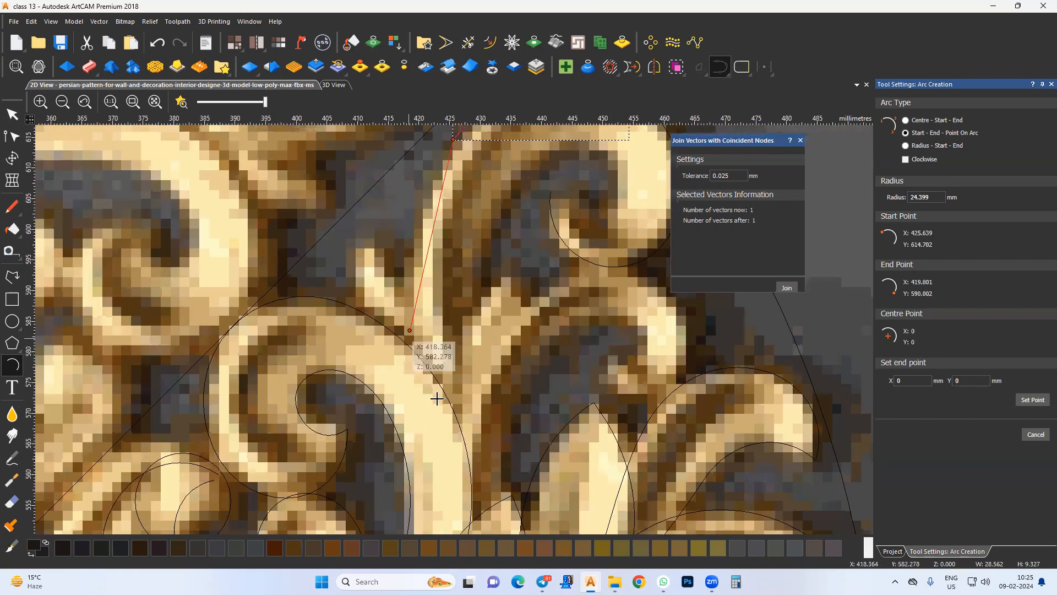
pyautogui.click(434, 397)
pyautogui.click(414, 290)
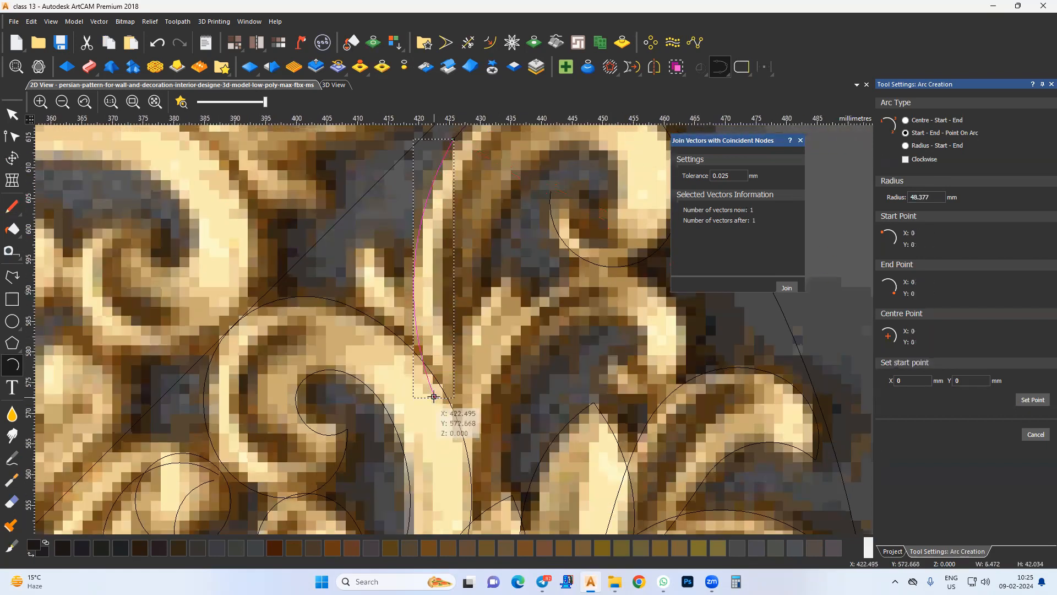
pyautogui.click(434, 397)
pyautogui.moveTo(438, 460); pyautogui.dragTo(459, 294, button='middle')
pyautogui.click(448, 427)
pyautogui.click(477, 337)
pyautogui.press('Escape')
# Join the tall scroll's outer-edge arcs, smooth the nodes between them, and adjust the handle beside its outermost curve
pyautogui.moveTo(445, 273); pyautogui.dragTo(449, 403, button='middle')
pyautogui.moveTo(455, 217); pyautogui.dragTo(442, 345, button='middle')
pyautogui.moveTo(464, 334); pyautogui.dragTo(430, 353)
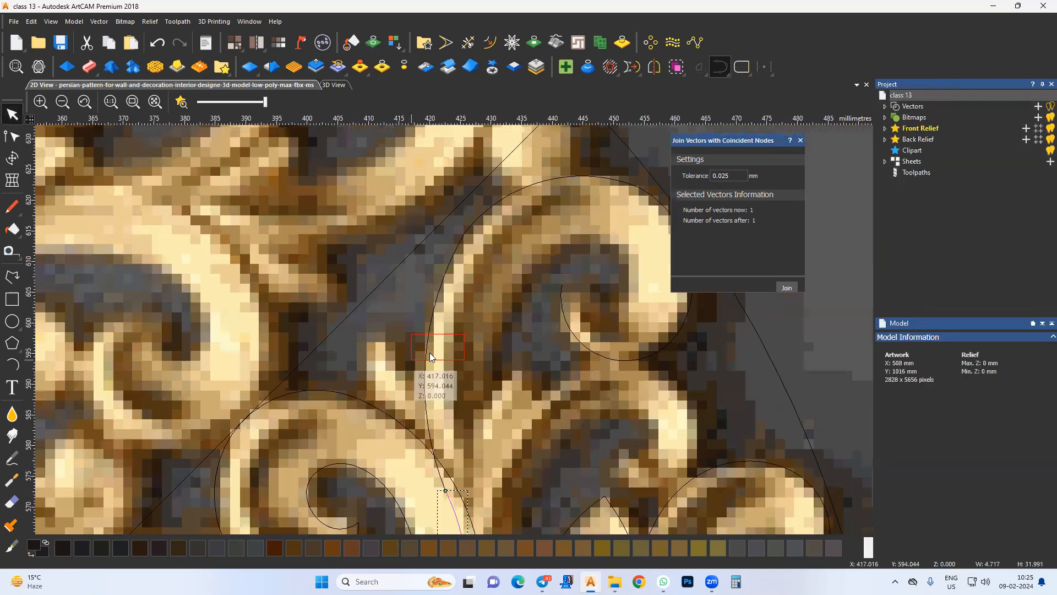
pyautogui.moveTo(506, 241); pyautogui.dragTo(390, 320, button='middle')
pyautogui.keyDown('shift'); pyautogui.moveTo(433, 421); pyautogui.dragTo(498, 431); pyautogui.keyUp('shift')
pyautogui.keyDown('shift'); pyautogui.moveTo(611, 387); pyautogui.dragTo(547, 417); pyautogui.keyUp('shift')
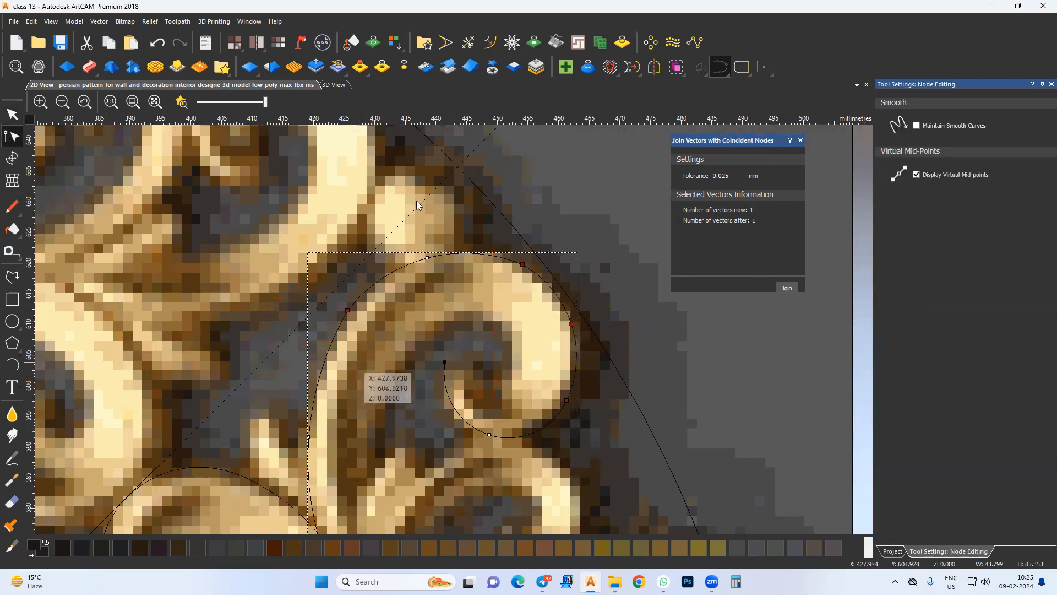
pyautogui.scroll(-3, 417, 205)
pyautogui.scroll(3, 388, 429)
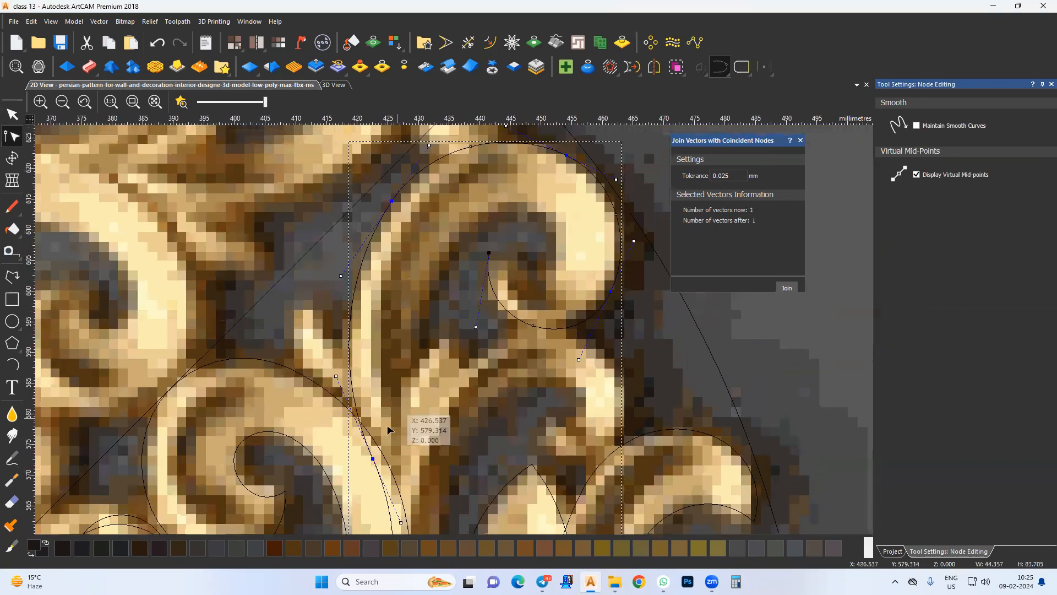
pyautogui.moveTo(387, 428); pyautogui.dragTo(397, 389, button='middle')
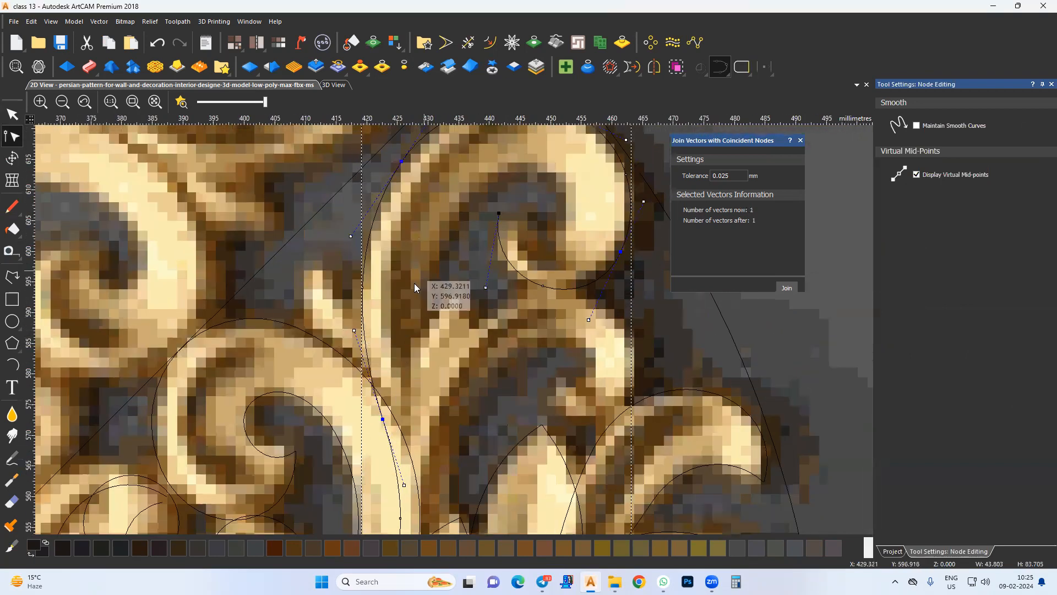
pyautogui.moveTo(414, 287); pyautogui.dragTo(356, 364, button='middle')
pyautogui.moveTo(586, 279); pyautogui.dragTo(592, 284)
pyautogui.click(440, 324)
# Trace the tall scroll's inner curl with two arcs, about 5 mm and 10.2 mm in radius
pyautogui.moveTo(440, 323); pyautogui.dragTo(447, 374, button='middle')
pyautogui.click(4, 368)
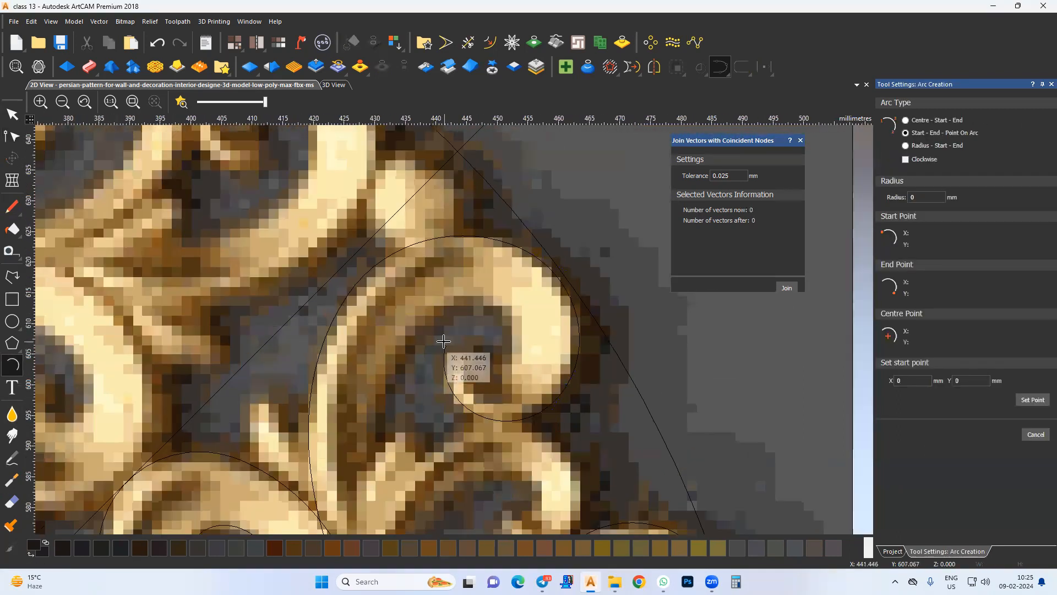
pyautogui.click(445, 346)
pyautogui.click(491, 308)
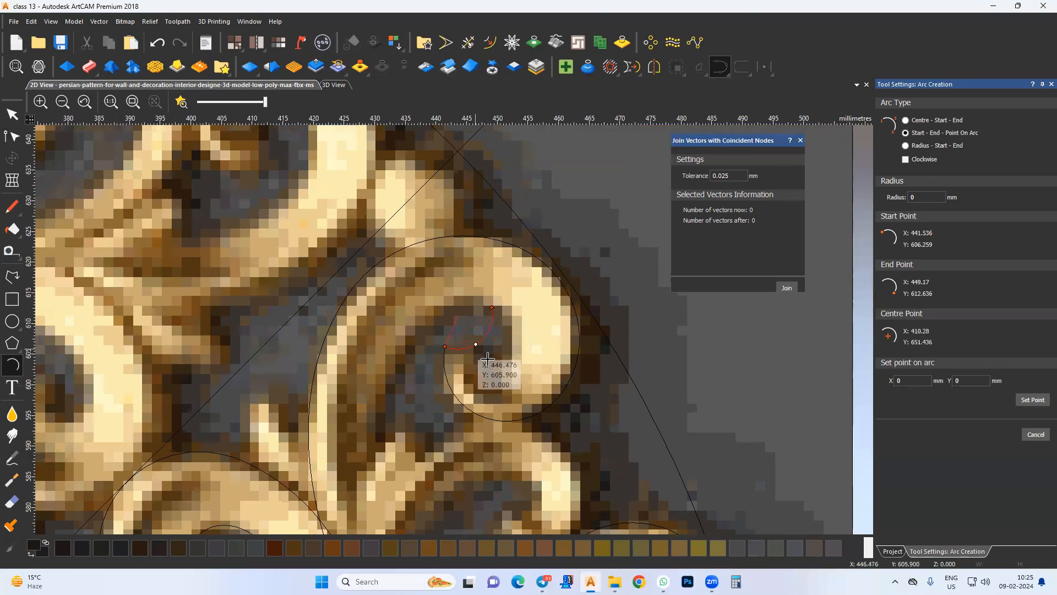
pyautogui.click(477, 354)
pyautogui.click(492, 307)
pyautogui.click(424, 315)
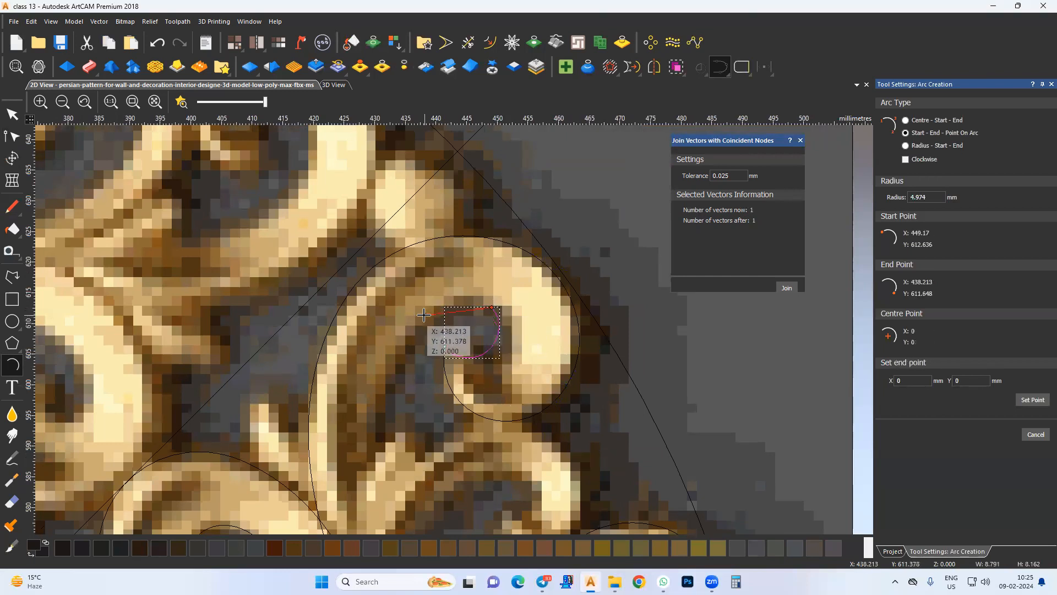
# Continue the tall scroll's inner edge with an arc about 25.1 mm in radius and another running down into the large leaf
pyautogui.click(422, 315)
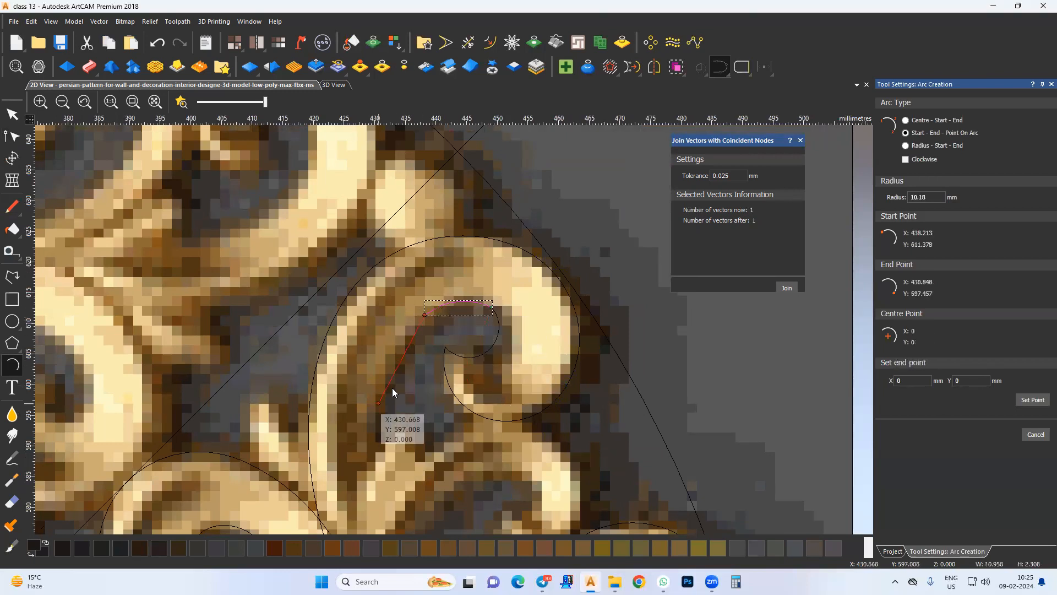
pyautogui.moveTo(376, 401); pyautogui.dragTo(421, 311, button='middle')
pyautogui.click(415, 381)
pyautogui.click(411, 336)
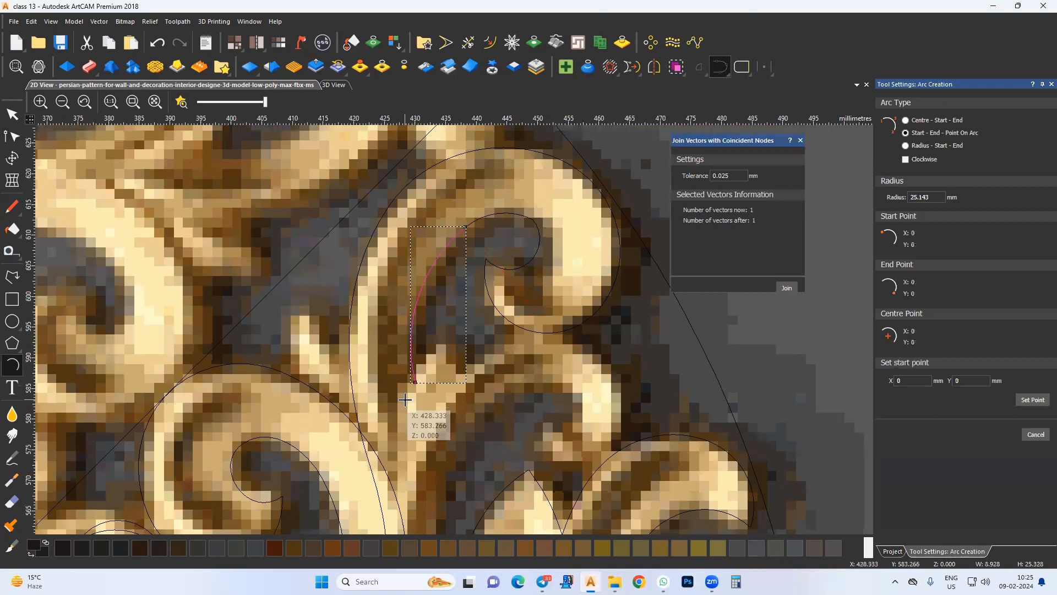
pyautogui.click(415, 382)
pyautogui.moveTo(396, 465); pyautogui.dragTo(430, 301, button='middle')
pyautogui.click(408, 500)
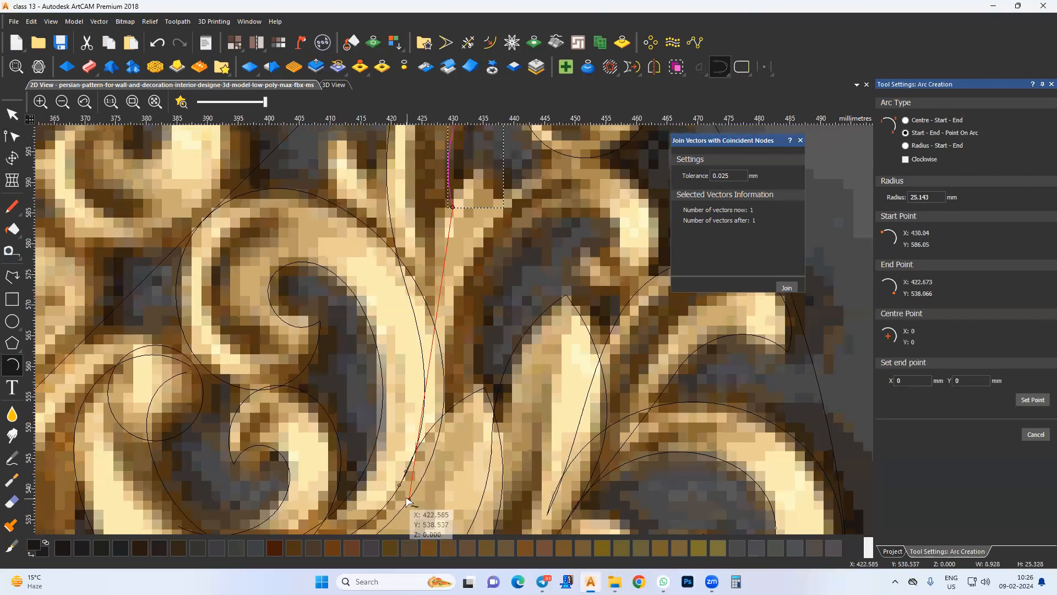
pyautogui.click(425, 467)
pyautogui.press('Escape')
# Join the tall scroll's inner-edge arcs, smooth their nodes, and adjust the curl's upper node and the handle on the lower stem
pyautogui.moveTo(443, 280); pyautogui.dragTo(386, 493, button='middle')
pyautogui.keyDown('shift'); pyautogui.moveTo(424, 318); pyautogui.dragTo(365, 362); pyautogui.keyUp('shift')
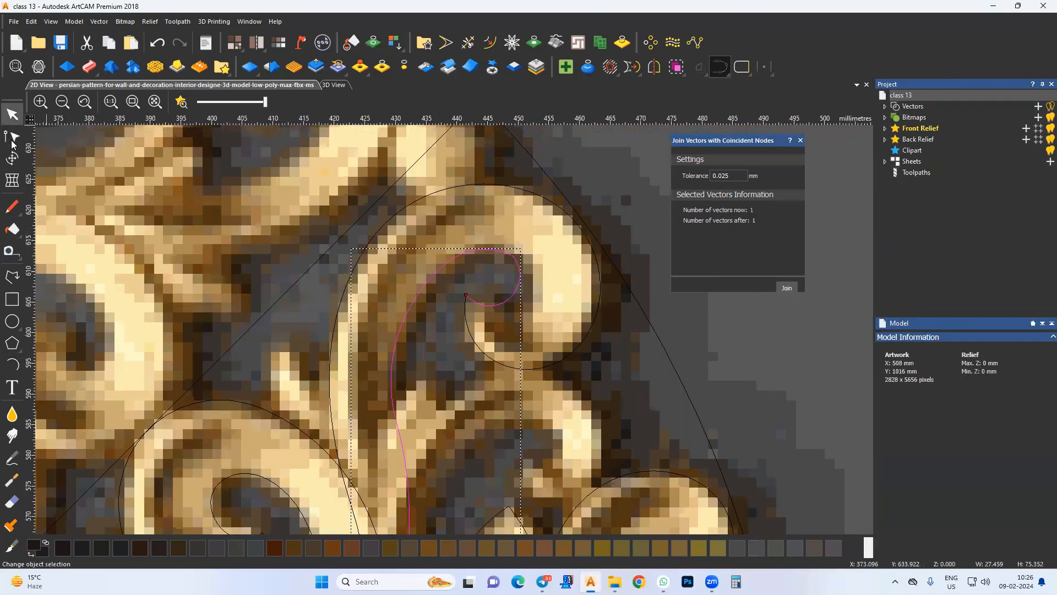
pyautogui.click(492, 299)
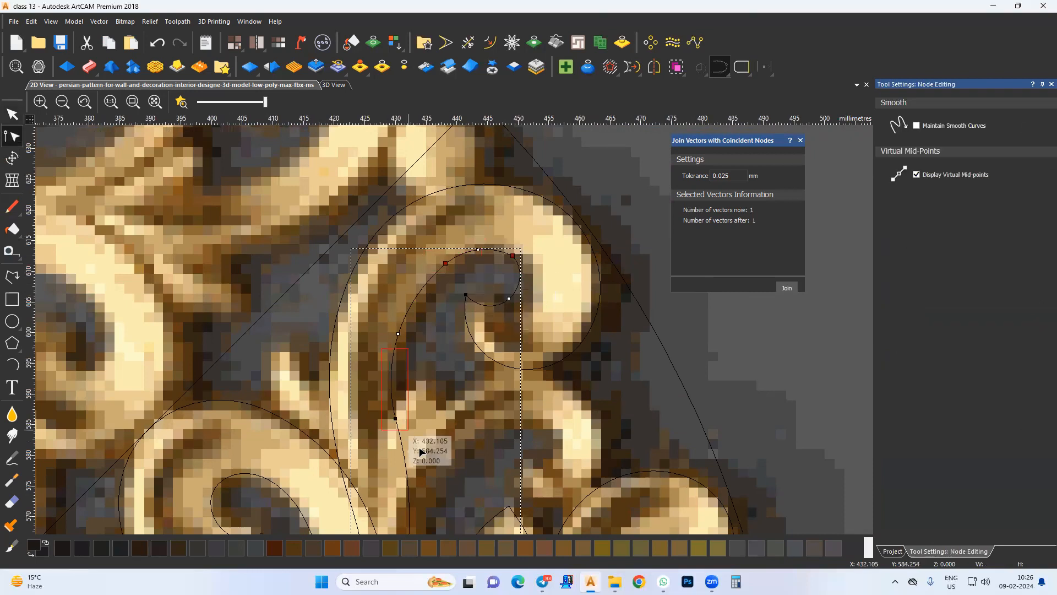
pyautogui.moveTo(427, 360); pyautogui.dragTo(413, 372, button='middle')
pyautogui.moveTo(530, 290); pyautogui.dragTo(521, 294)
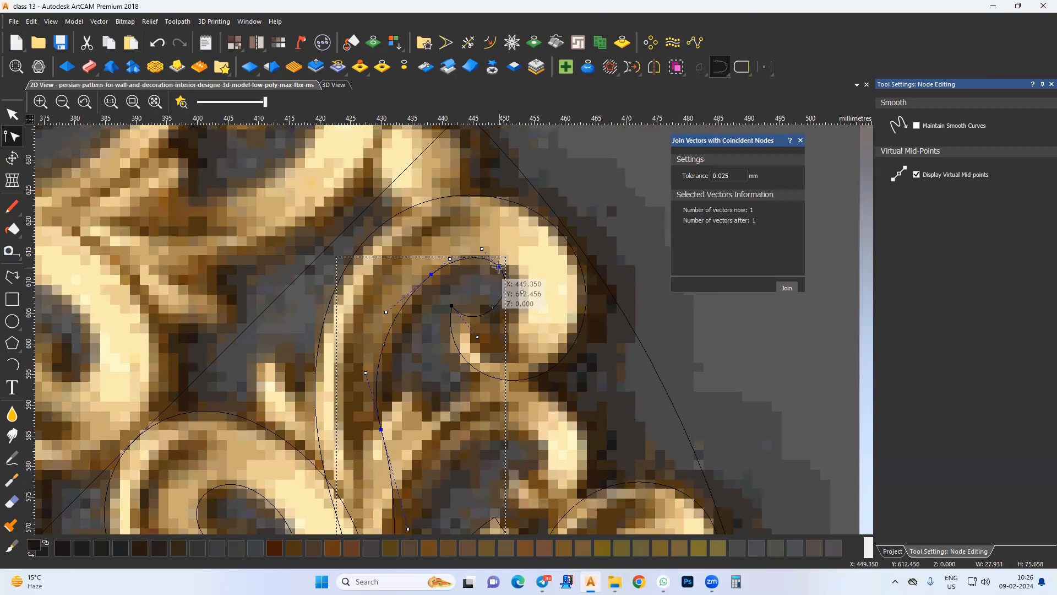
pyautogui.moveTo(498, 266); pyautogui.dragTo(494, 270)
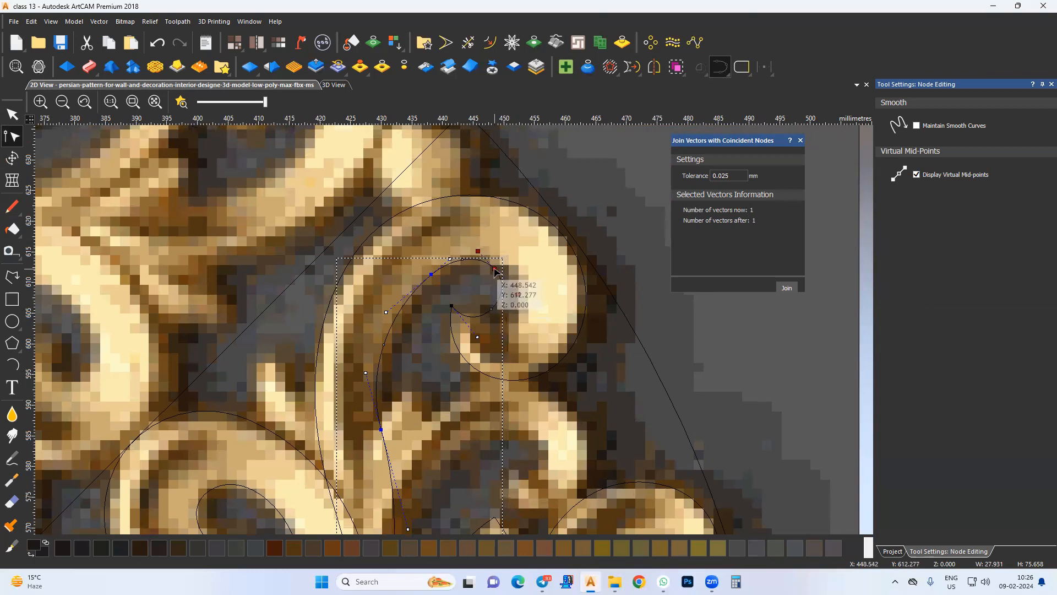
pyautogui.moveTo(379, 401); pyautogui.dragTo(399, 332, button='middle')
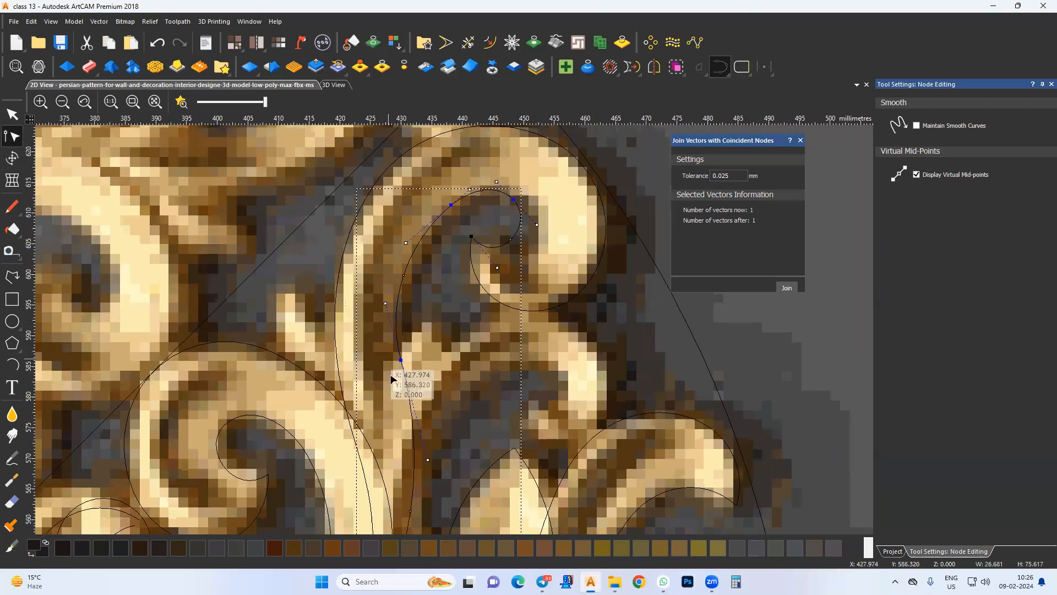
pyautogui.moveTo(427, 461); pyautogui.dragTo(412, 469)
pyautogui.click(431, 393)
pyautogui.moveTo(445, 408); pyautogui.dragTo(429, 318, button='middle')
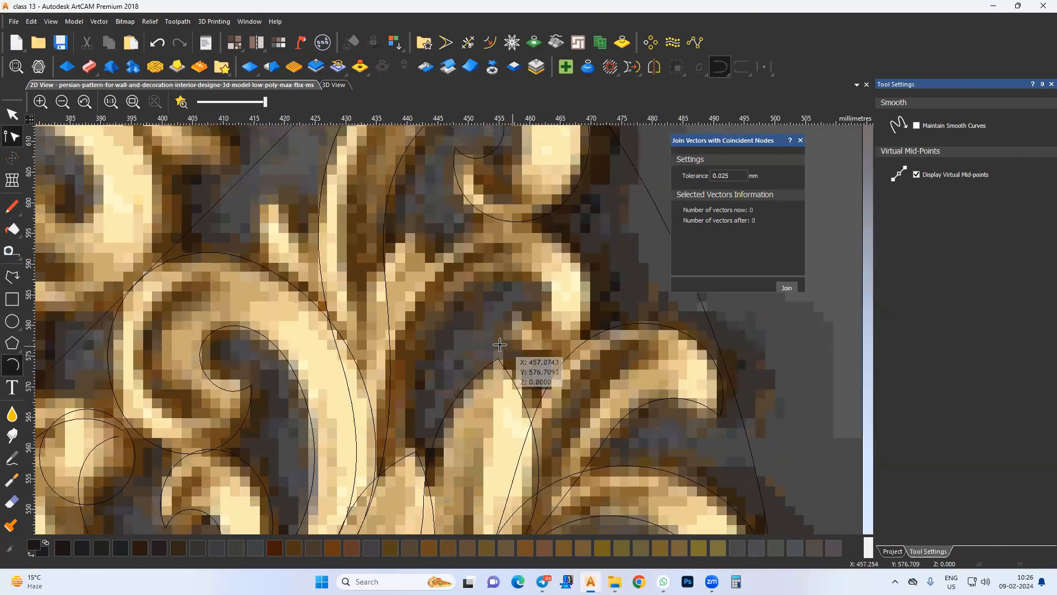
pyautogui.moveTo(503, 342); pyautogui.dragTo(466, 360, button='middle')
pyautogui.click(458, 352)
pyautogui.click(537, 269)
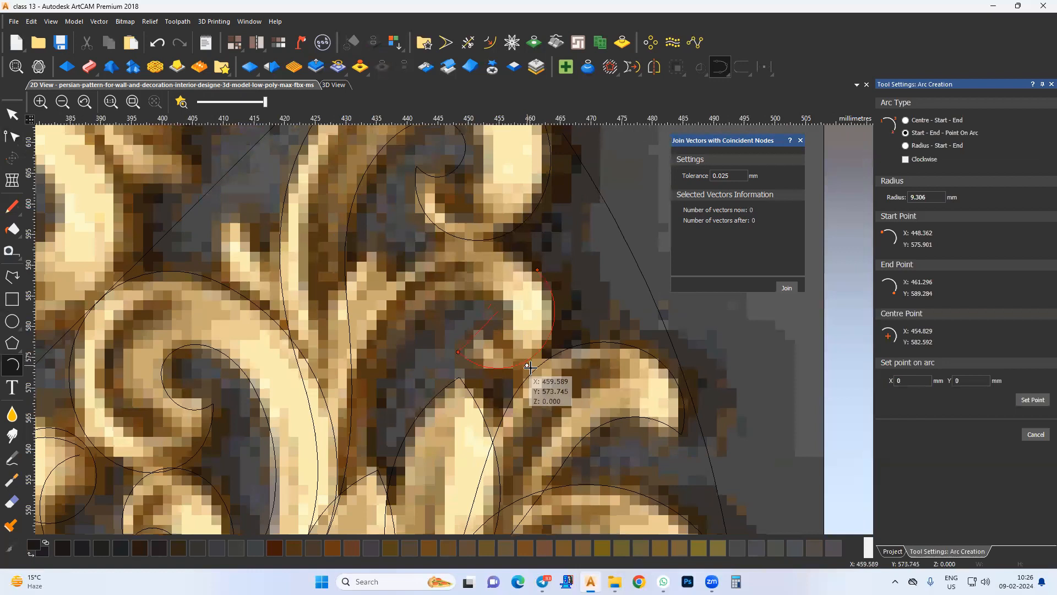
pyautogui.press('Escape')
# Trace the outer edge of the small scroll below the tall one with an arc about 8.3 mm in radius and another up to its crest
pyautogui.click(12, 365)
pyautogui.click(465, 357)
pyautogui.click(556, 323)
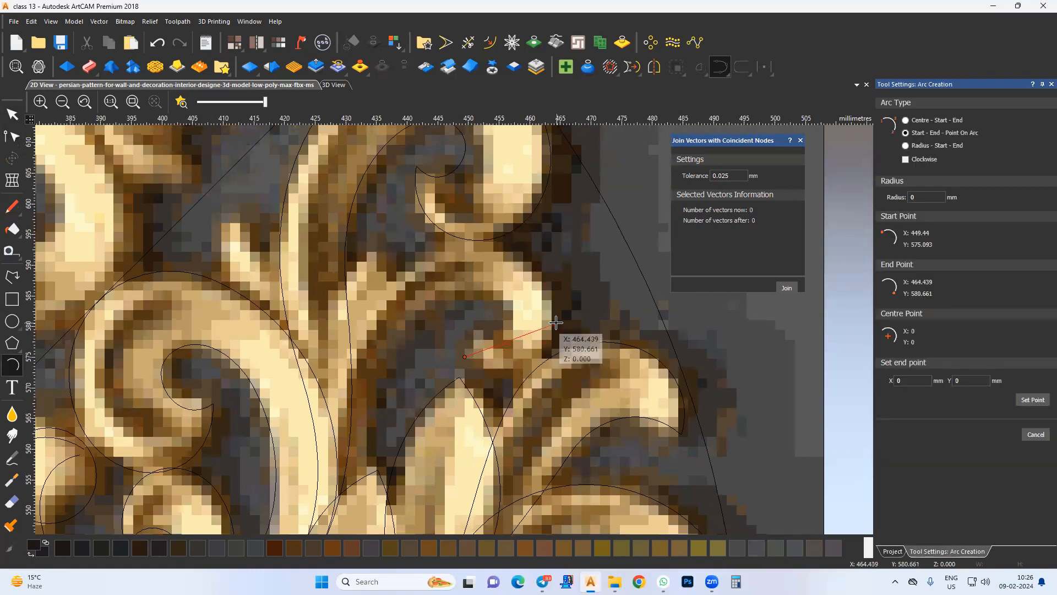
pyautogui.click(539, 368)
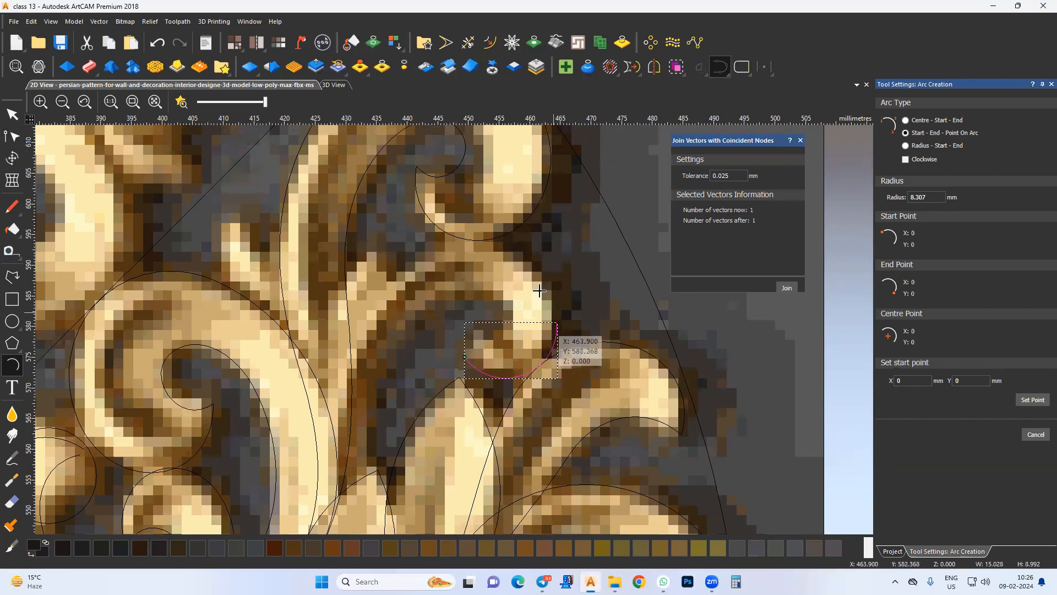
pyautogui.click(481, 261)
pyautogui.click(524, 278)
# Continue the small scroll's outer edge with an arc about 19.1 mm in radius and two more arcs down its stem toward the large leaf
pyautogui.click(479, 261)
pyautogui.click(374, 315)
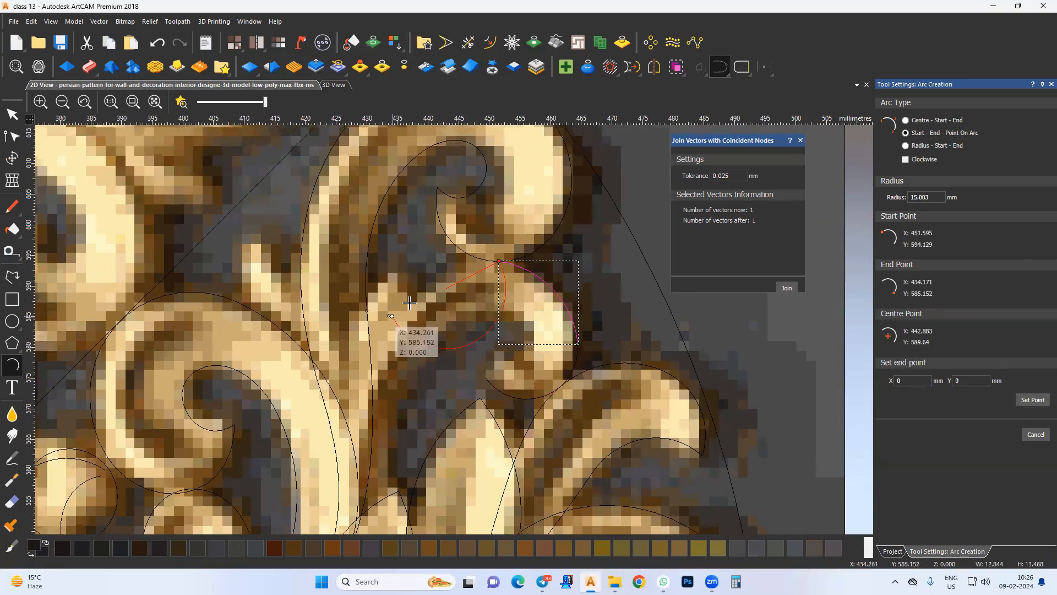
pyautogui.click(419, 285)
pyautogui.click(390, 317)
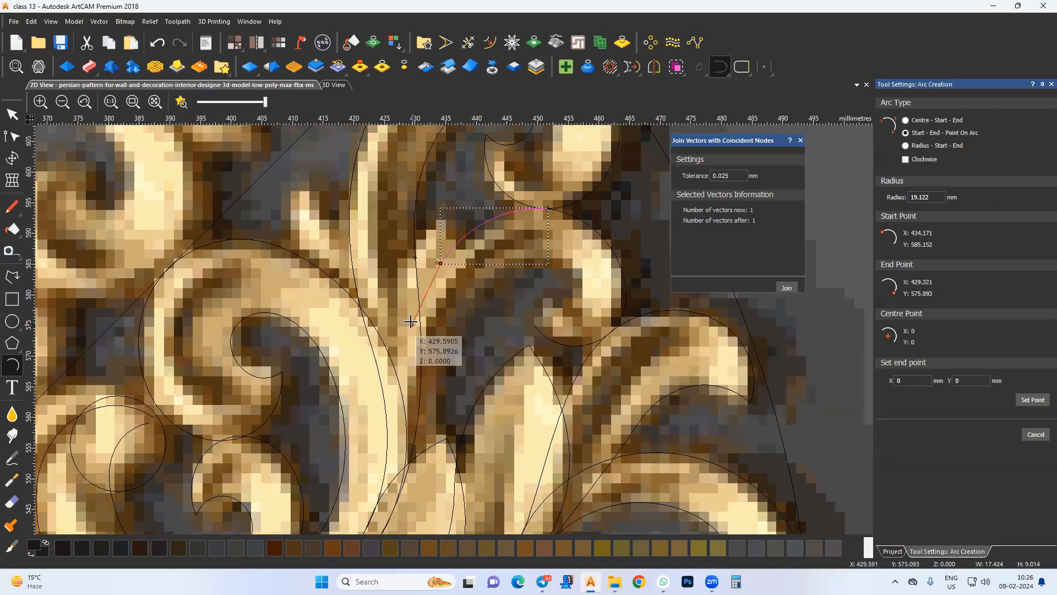
pyautogui.click(395, 390)
pyautogui.click(401, 340)
pyautogui.click(395, 391)
pyautogui.moveTo(400, 431); pyautogui.dragTo(422, 334, button='middle')
pyautogui.click(389, 407)
pyautogui.click(407, 364)
pyautogui.press('Escape')
# Join the small scroll's outer-edge arcs into one vector and smooth the nodes between them
pyautogui.keyDown('shift'); pyautogui.click(429, 206); pyautogui.keyUp('shift')
pyautogui.moveTo(476, 189); pyautogui.dragTo(404, 317, button='middle')
pyautogui.keyDown('shift'); pyautogui.moveTo(565, 231); pyautogui.dragTo(510, 347); pyautogui.keyUp('shift')
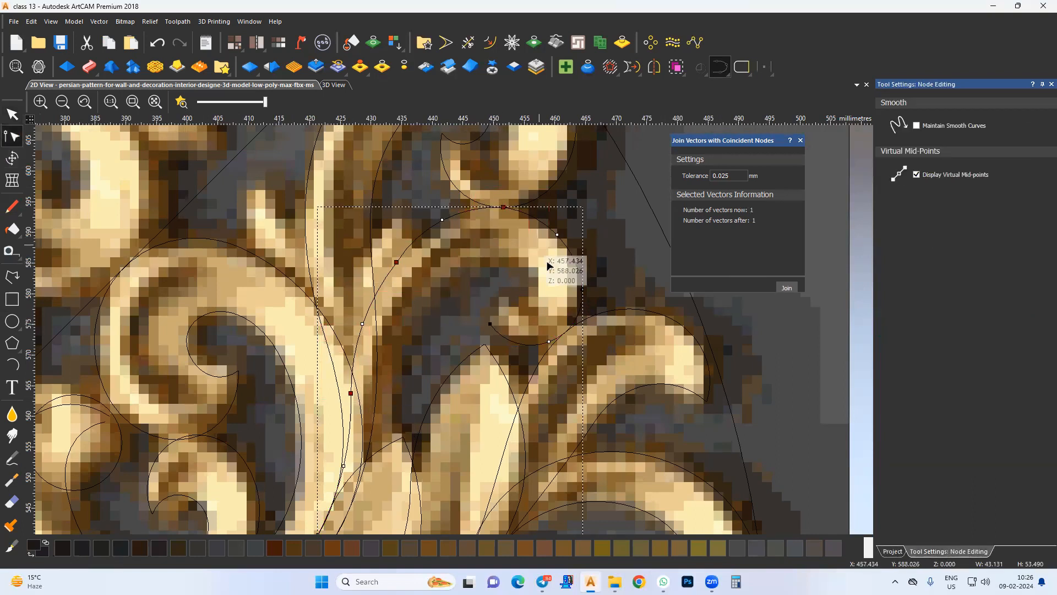
pyautogui.press('b')
pyautogui.scroll(1, 549, 315)
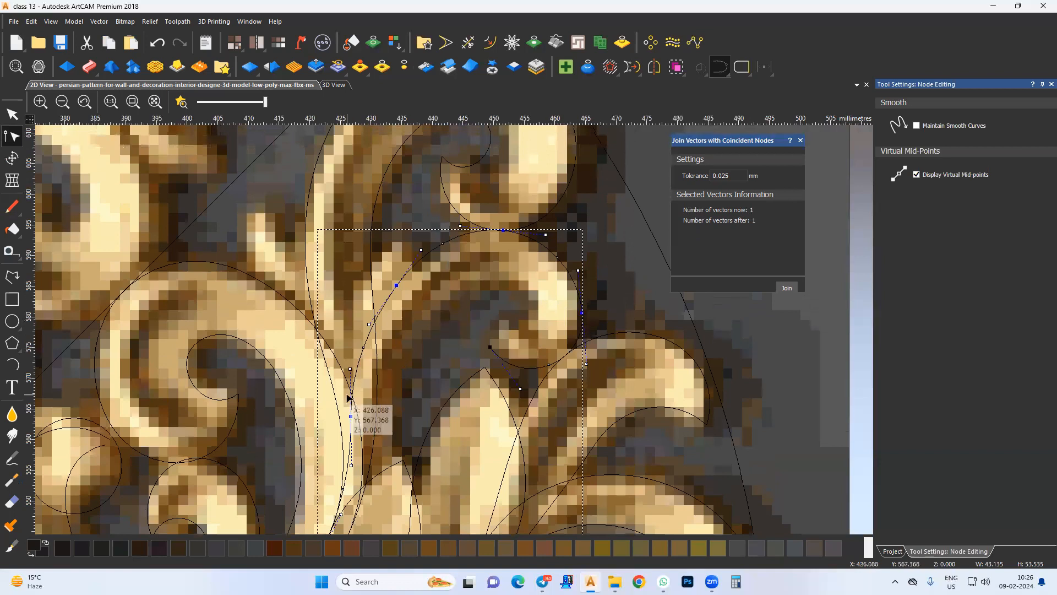
# Adjust the small scroll's outer edge on its lower stem and trace the inside of its curl with an arc about 4.9 mm in radius
pyautogui.moveTo(356, 370); pyautogui.dragTo(357, 366)
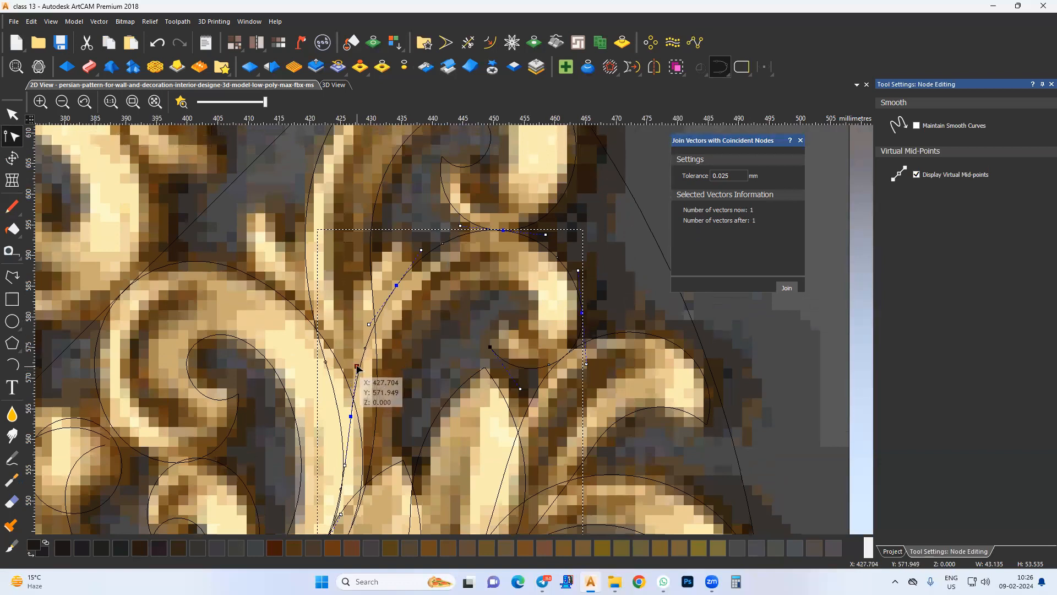
pyautogui.moveTo(395, 357); pyautogui.dragTo(381, 357, button='middle')
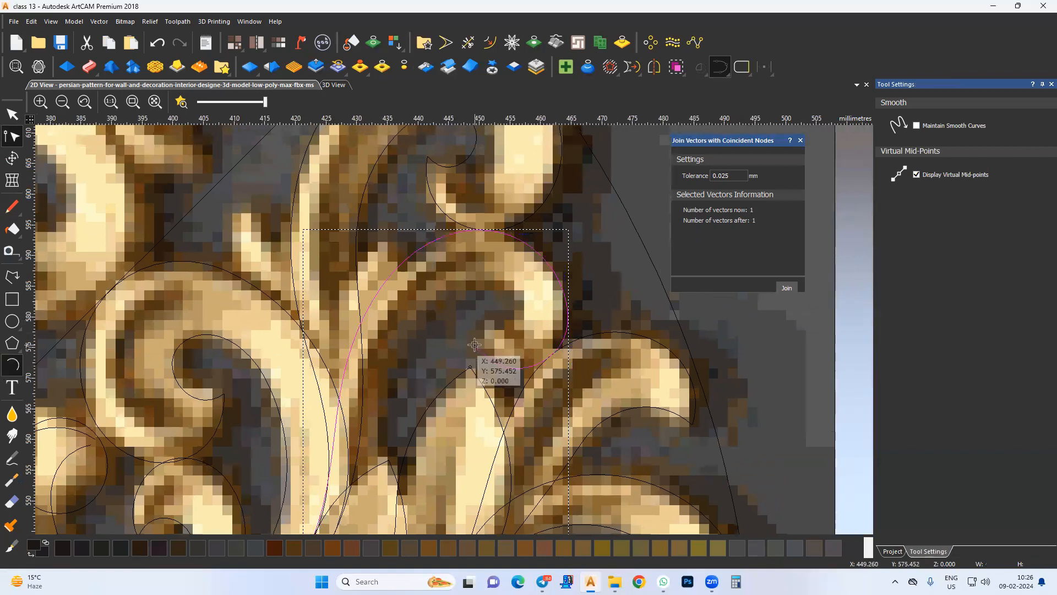
pyautogui.click(475, 347)
pyautogui.click(519, 317)
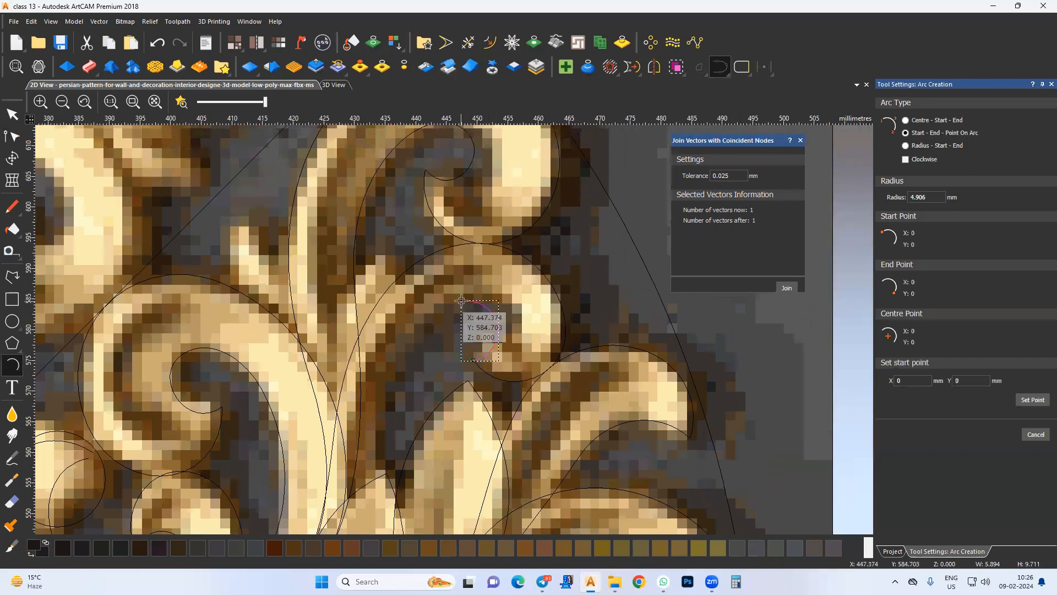
pyautogui.press('Escape')
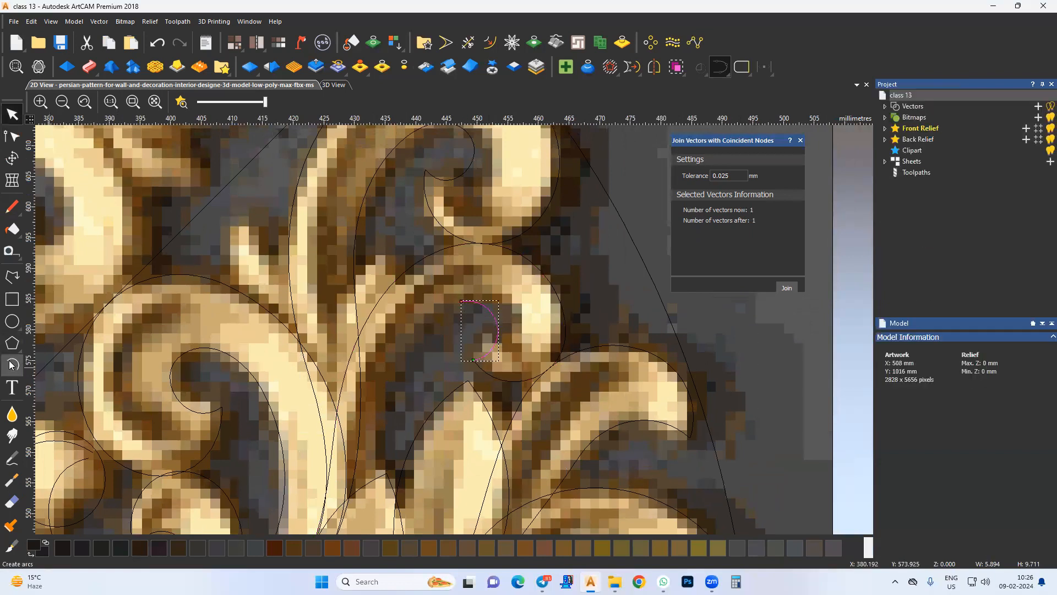
# Continue the small scroll's inner edge with an arc about 24.9 mm in radius and another down the stem to its base
pyautogui.click(12, 364)
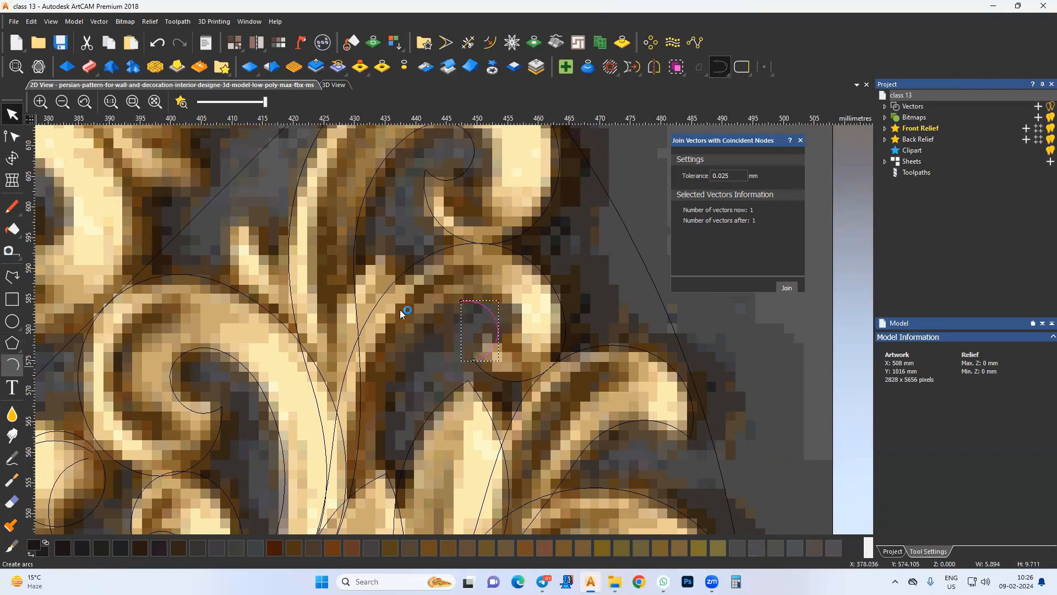
pyautogui.click(462, 300)
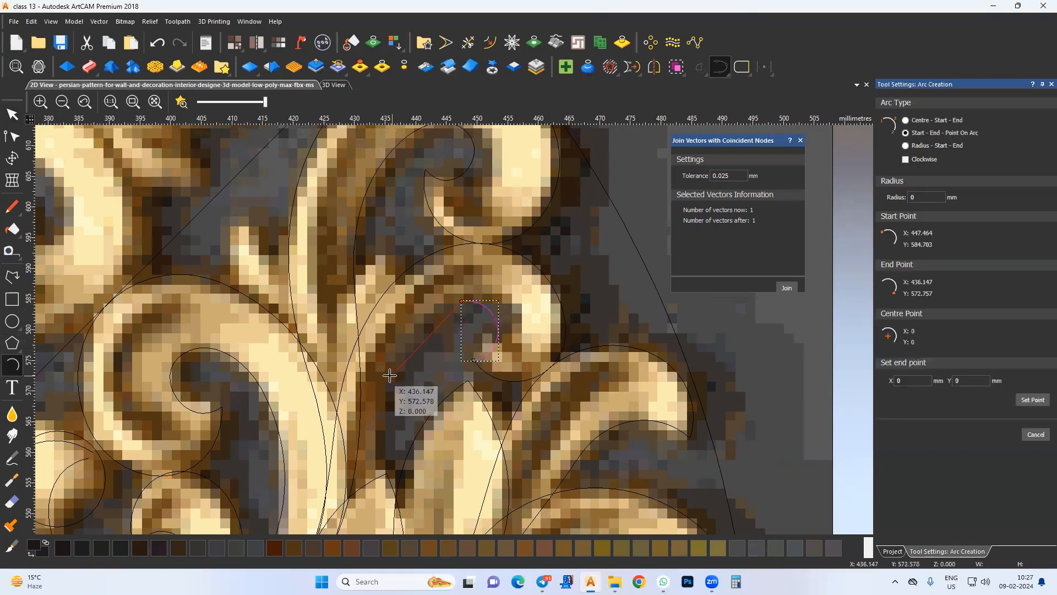
pyautogui.click(413, 336)
pyautogui.click(388, 376)
pyautogui.click(386, 434)
pyautogui.moveTo(390, 429); pyautogui.dragTo(416, 343, button='middle')
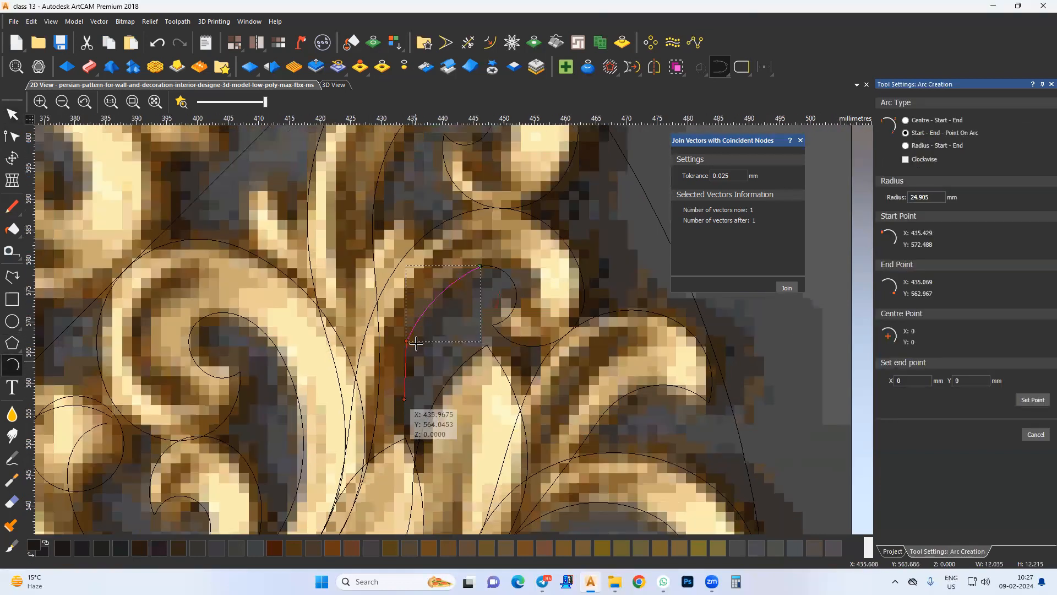
pyautogui.click(338, 493)
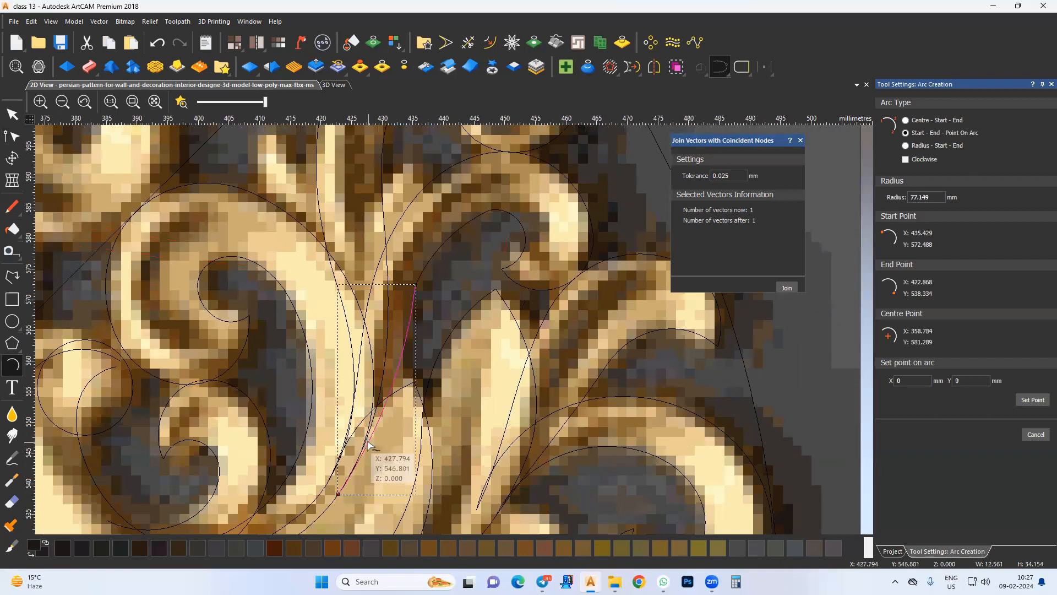
pyautogui.click(368, 441)
pyautogui.press('Escape')
# Join the small scroll's inner-edge arcs into one vector, smooth the nodes between them, and adjust the crest and stem curvature
pyautogui.keyDown('shift'); pyautogui.moveTo(542, 196); pyautogui.dragTo(483, 219); pyautogui.keyUp('shift')
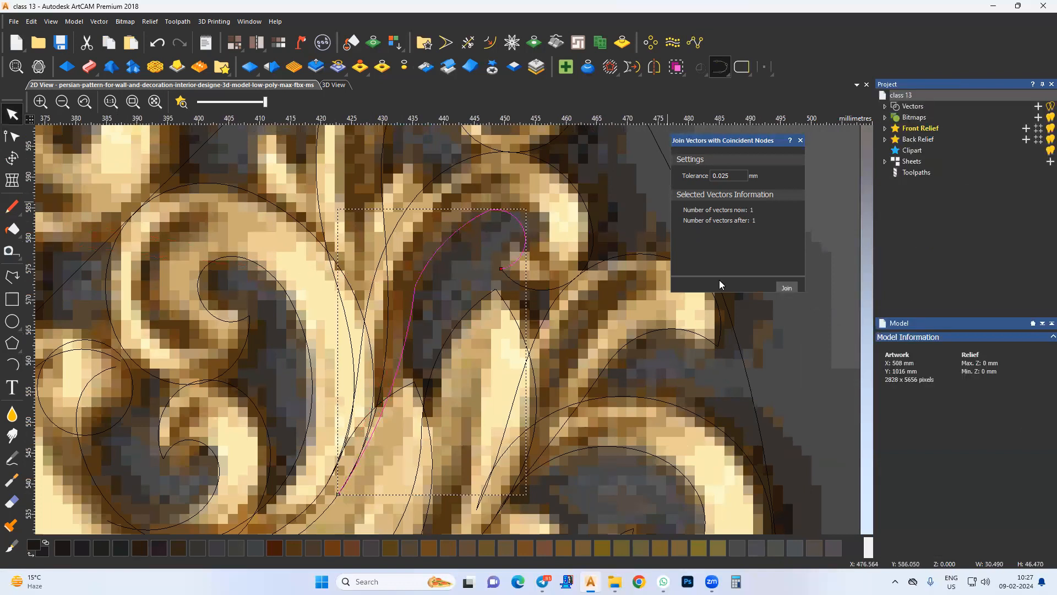
pyautogui.click(10, 140)
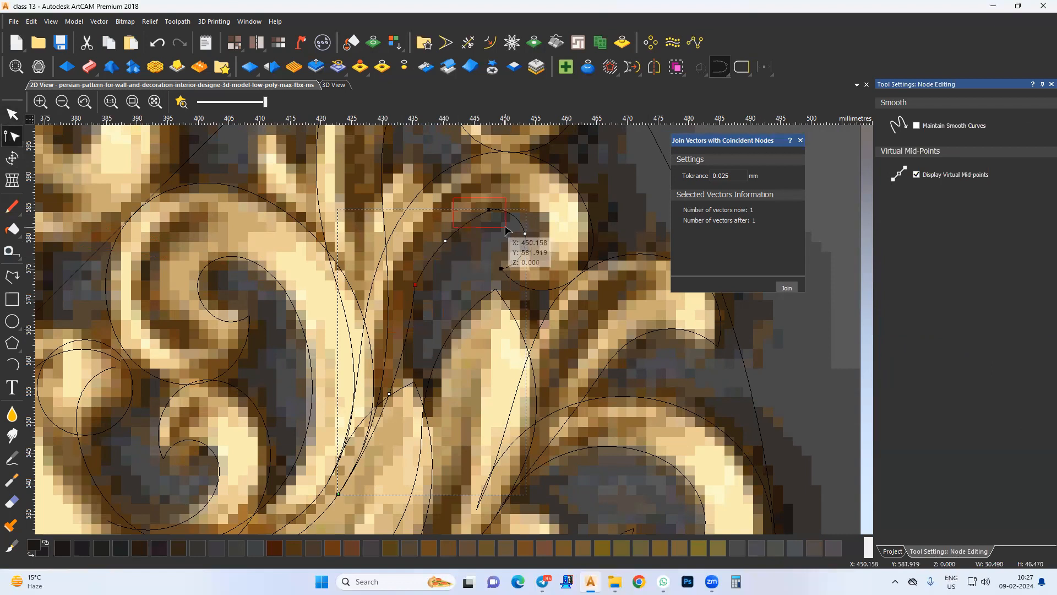
pyautogui.moveTo(479, 253); pyautogui.dragTo(477, 296, button='middle')
pyautogui.moveTo(455, 265); pyautogui.dragTo(457, 261)
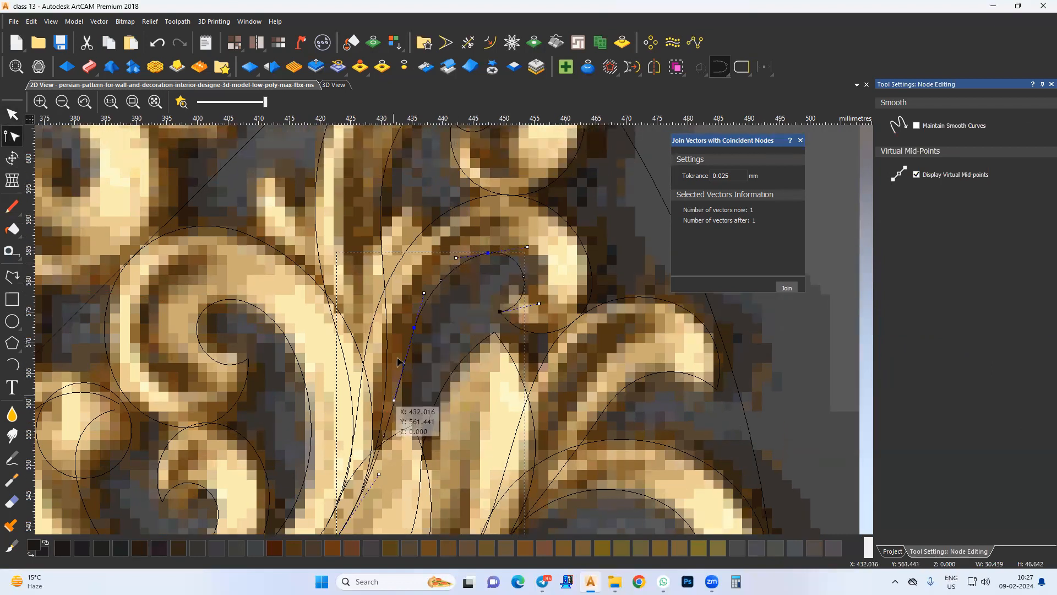
pyautogui.moveTo(424, 293)
pyautogui.mouseDown()
pyautogui.moveTo(409, 316)
pyautogui.moveTo(429, 292)
pyautogui.mouseUp()
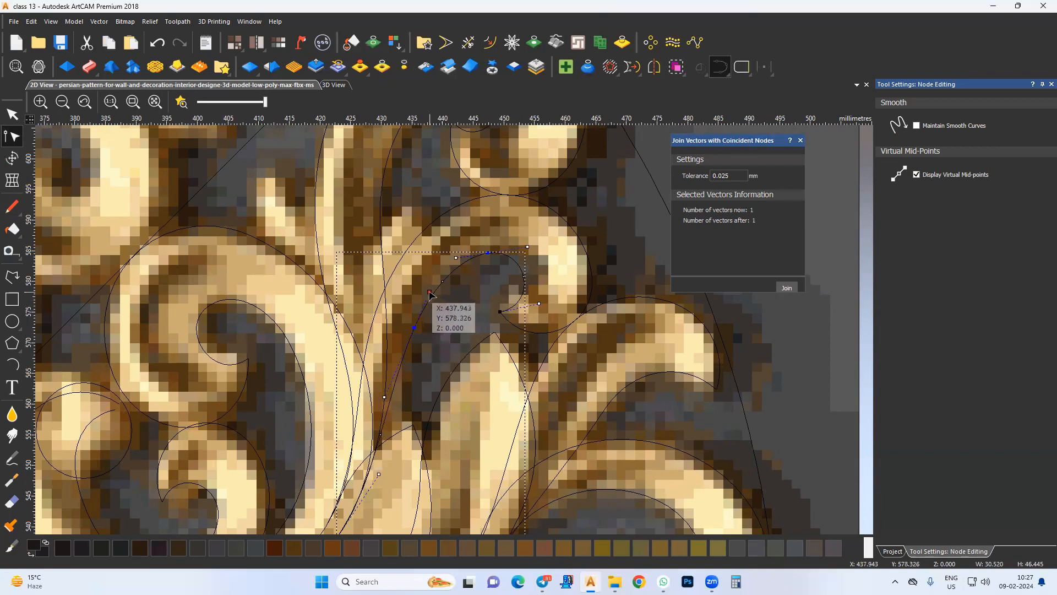
pyautogui.click(460, 315)
# Trace the right edge of the small leaflet between the tall and small scrolls with an arc about 12.2 mm in radius and another down its stem
pyautogui.scroll(-4, 458, 325)
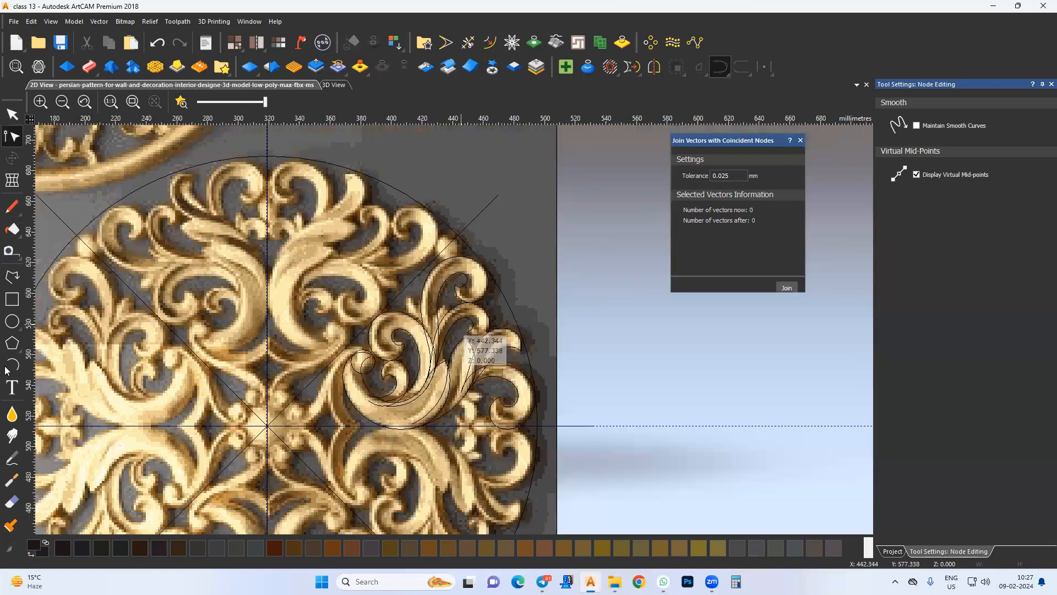
pyautogui.scroll(4, 424, 327)
pyautogui.moveTo(478, 244); pyautogui.dragTo(450, 259, button='middle')
pyautogui.click(482, 233)
pyautogui.click(481, 306)
pyautogui.click(490, 278)
pyautogui.click(443, 400)
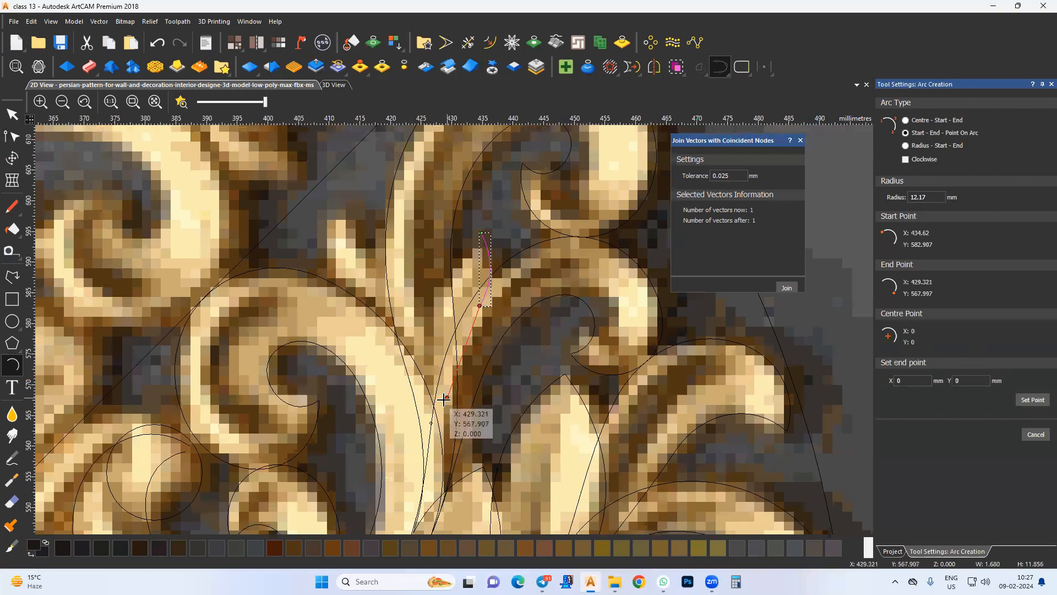
pyautogui.click(452, 366)
pyautogui.press('Escape')
# Join the two arcs of the leaflet's right edge and smooth the node between them
pyautogui.keyDown('shift'); pyautogui.click(487, 246); pyautogui.keyUp('shift')
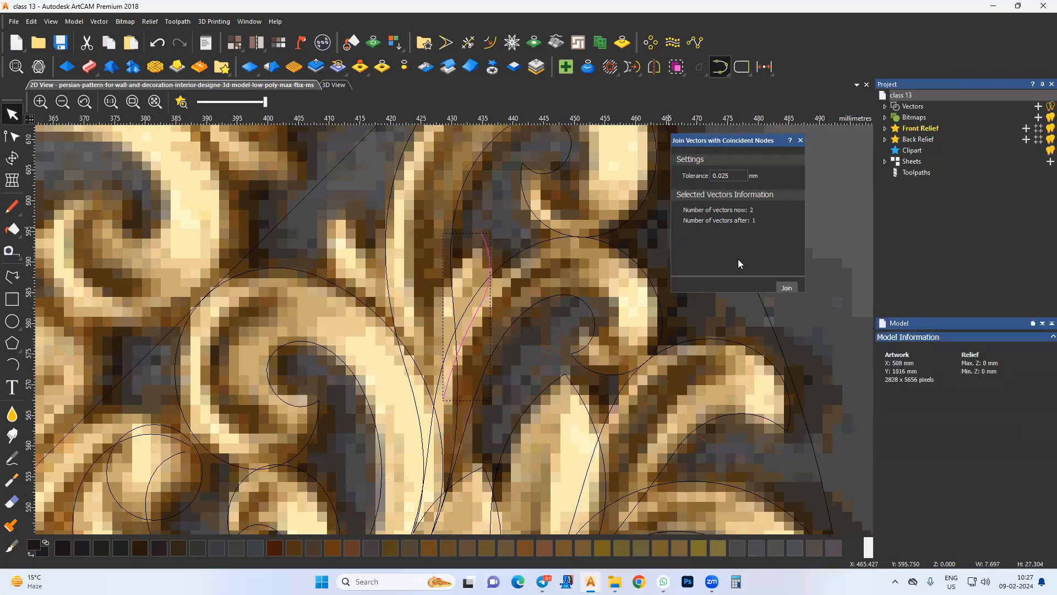
pyautogui.click(788, 288)
pyautogui.click(5, 136)
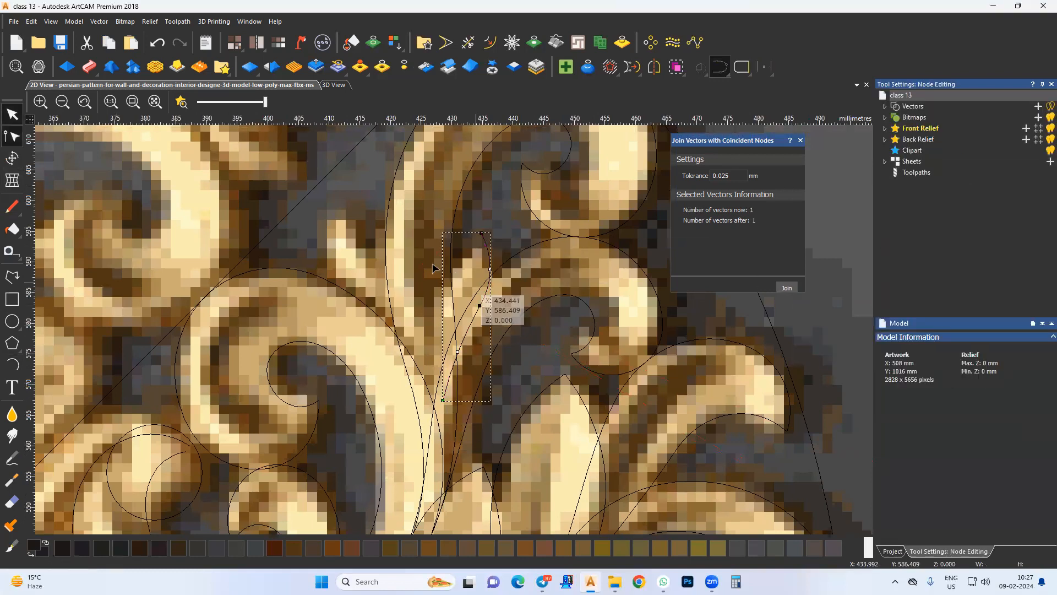
pyautogui.click(479, 306)
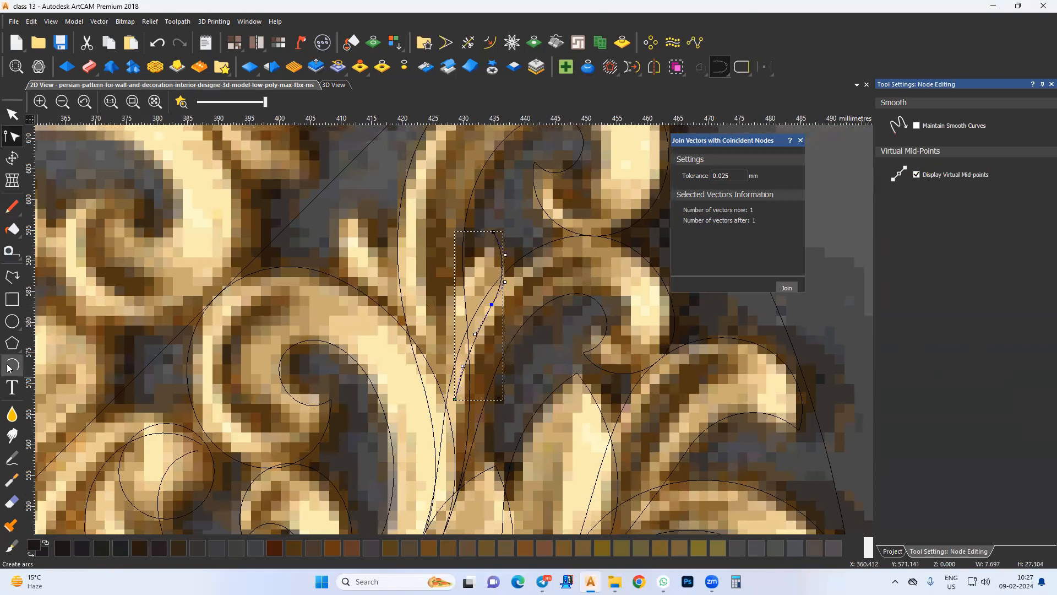
# Trace the leaflet's left edge from its tip with an arc about 16.8 mm in radius and another down to the stem junction
pyautogui.click(494, 231)
pyautogui.click(445, 304)
pyautogui.click(456, 268)
pyautogui.scroll(-2, 451, 331)
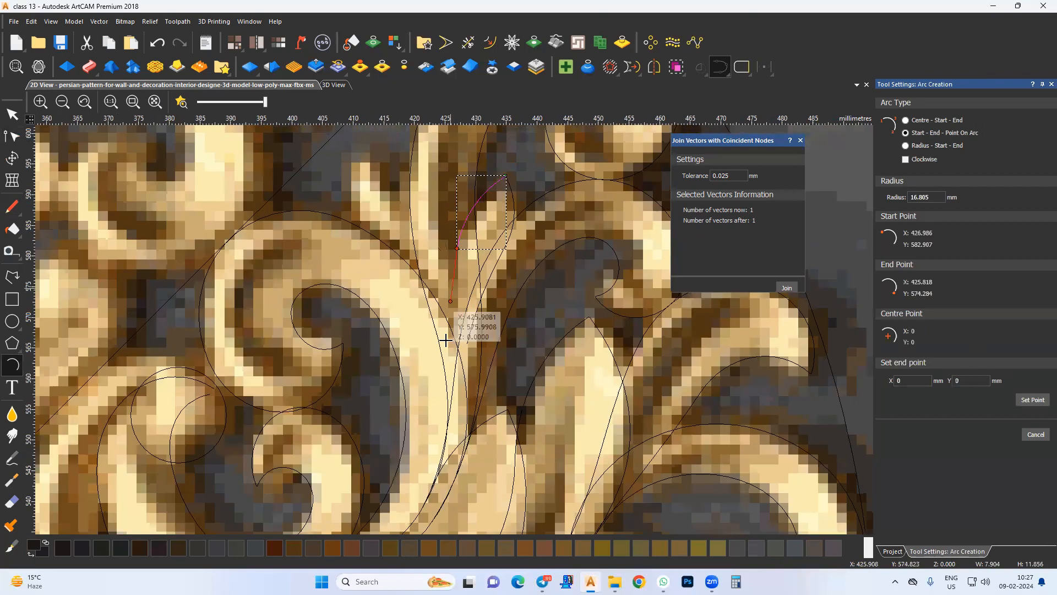
pyautogui.click(454, 341)
pyautogui.click(453, 292)
pyautogui.press('Escape')
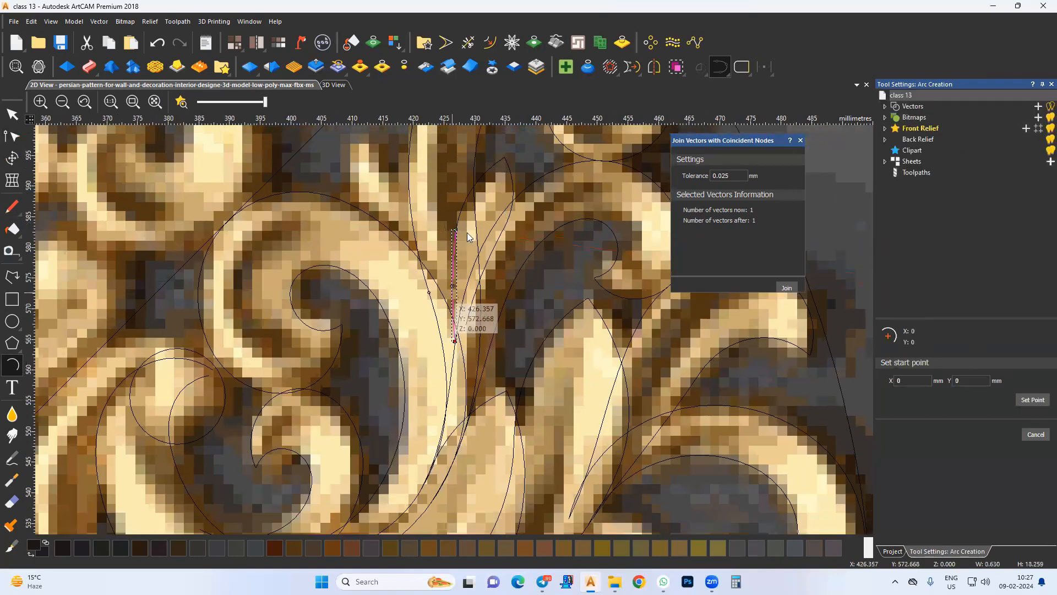
# Join the two arcs of the leaflet's left edge and smooth their shared node
pyautogui.keyDown('shift'); pyautogui.click(463, 206); pyautogui.keyUp('shift')
pyautogui.click(786, 288)
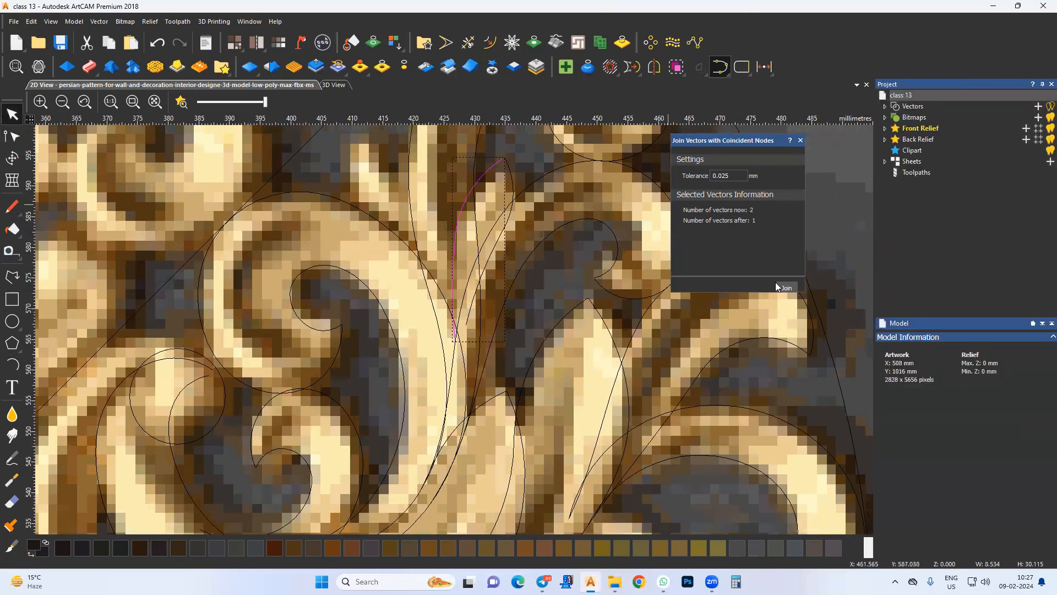
pyautogui.click(11, 137)
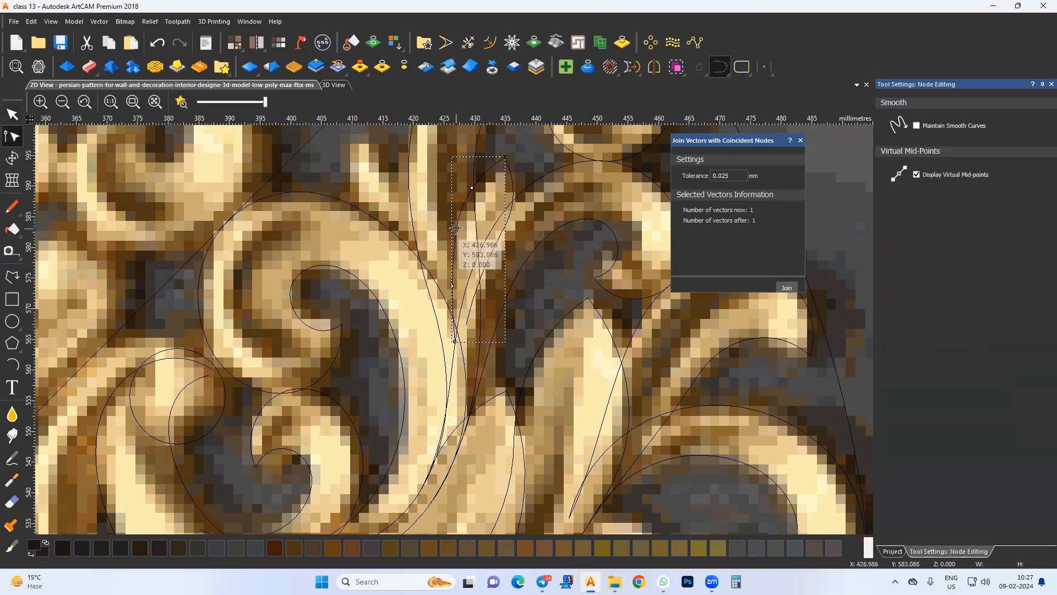
# Trace the upper edge of the leaflet left of the tall scroll with an arc about 13.4 mm in radius and another down its stem, smoothly joined
pyautogui.moveTo(449, 348); pyautogui.dragTo(505, 453, button='middle')
pyautogui.click(12, 365)
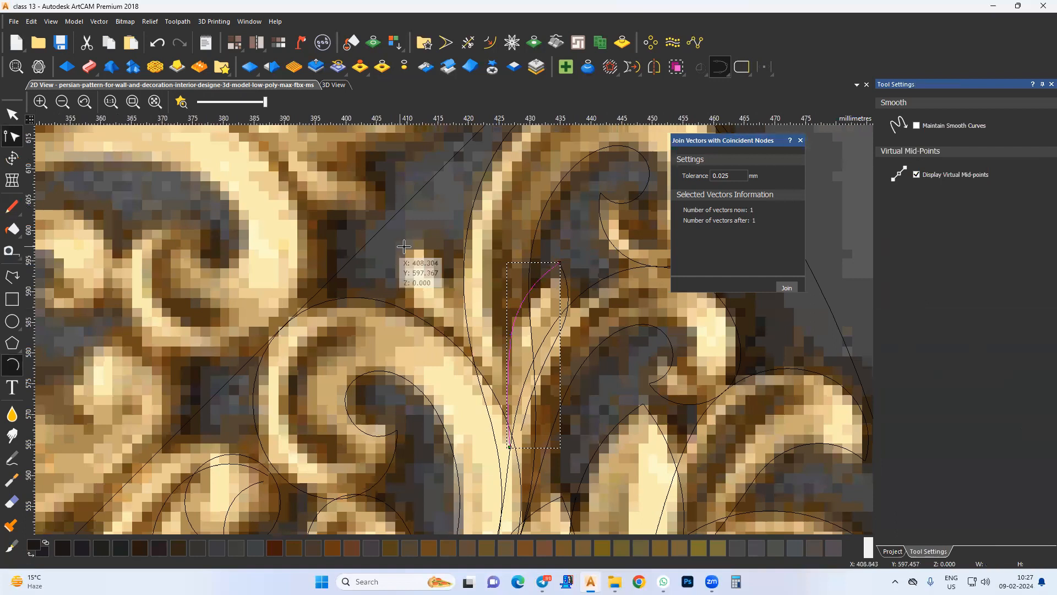
pyautogui.click(401, 245)
pyautogui.click(473, 304)
pyautogui.click(451, 268)
pyautogui.click(473, 304)
pyautogui.click(494, 392)
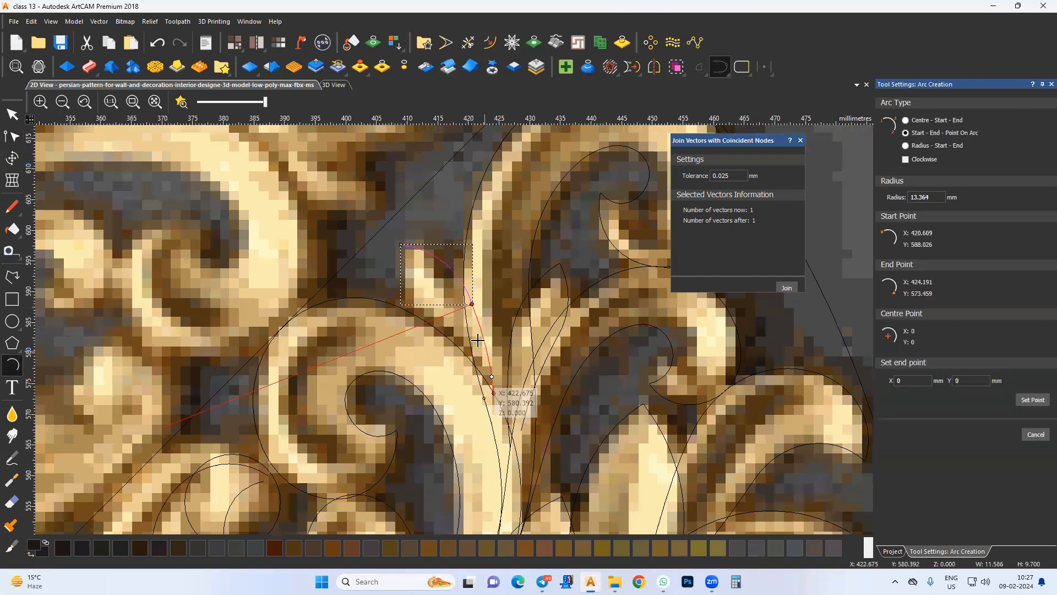
pyautogui.click(482, 348)
pyautogui.press('Escape')
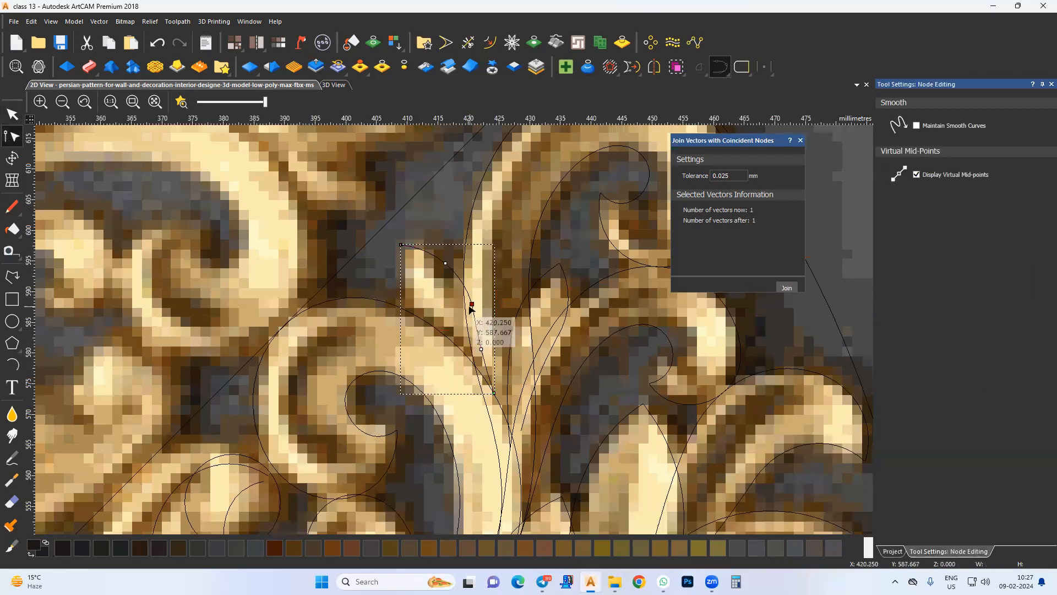
pyautogui.click(472, 303)
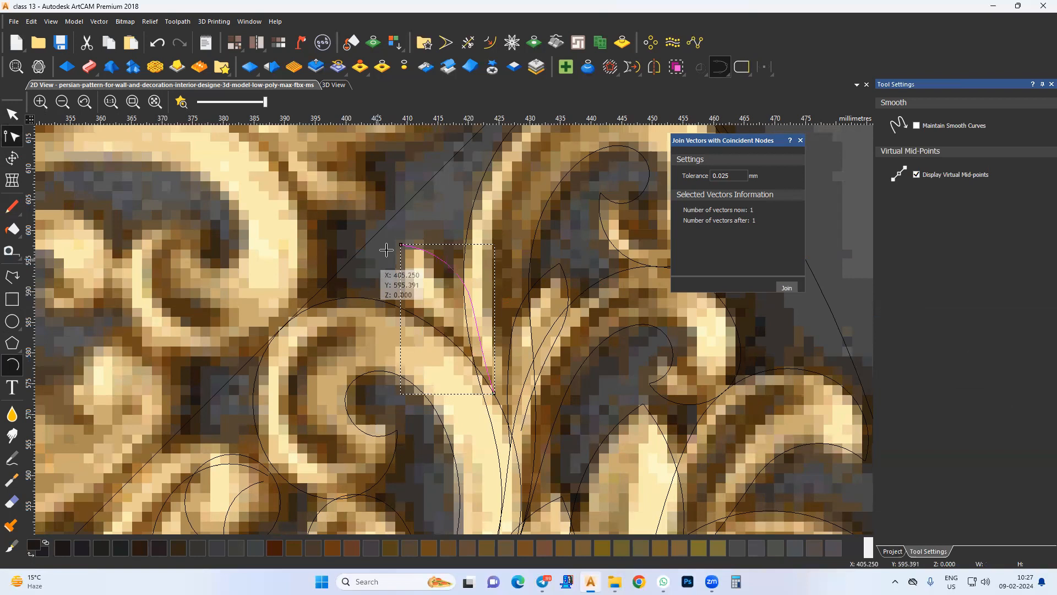
# Trace that leaflet's lower edge with two joined arcs, the second about 31.2 mm in radius, and smooth the node between them
pyautogui.moveTo(400, 244); pyautogui.dragTo(478, 399)
pyautogui.click(429, 329)
pyautogui.click(471, 377)
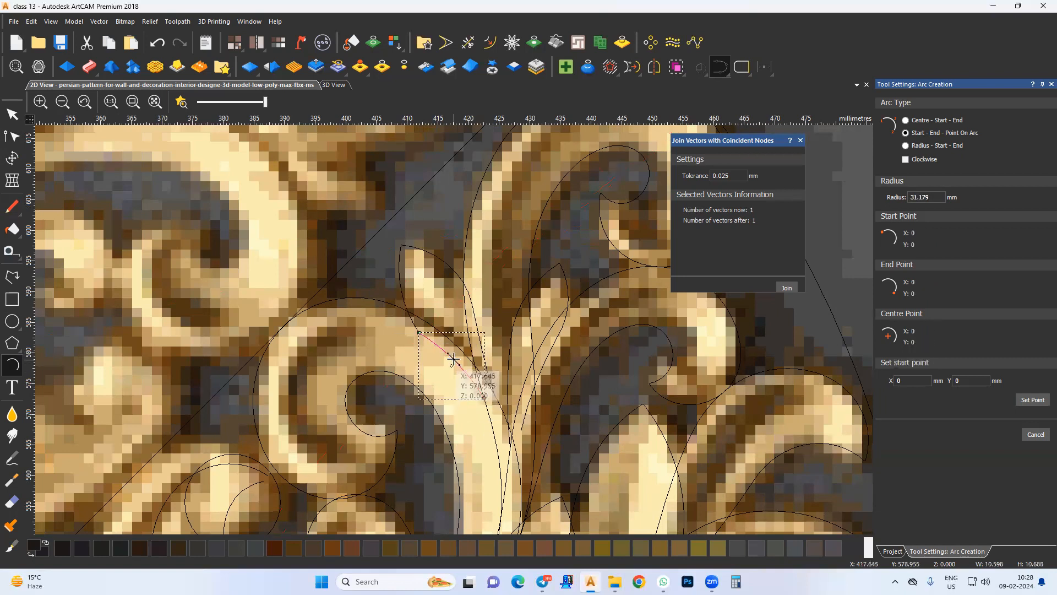
pyautogui.press('Escape')
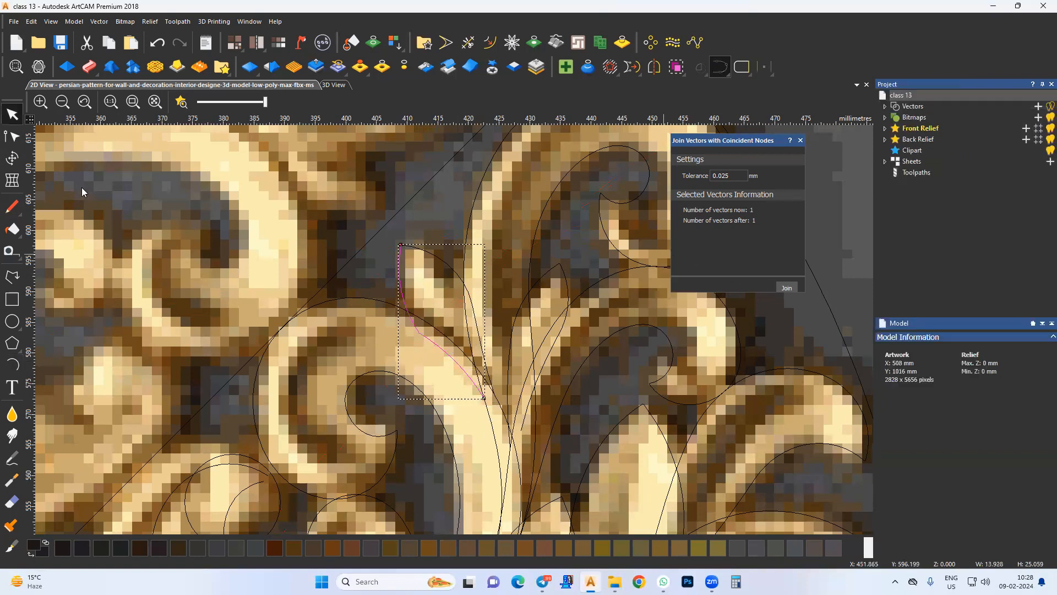
pyautogui.press('n')
pyautogui.click(410, 337)
# Trace the outside of the small curl above the horizontal centre line with a lower arc and an upper arc about 10.7 mm in radius
pyautogui.scroll(-2, 414, 368)
pyautogui.moveTo(475, 430); pyautogui.dragTo(446, 337, button='middle')
pyautogui.scroll(-1, 497, 358)
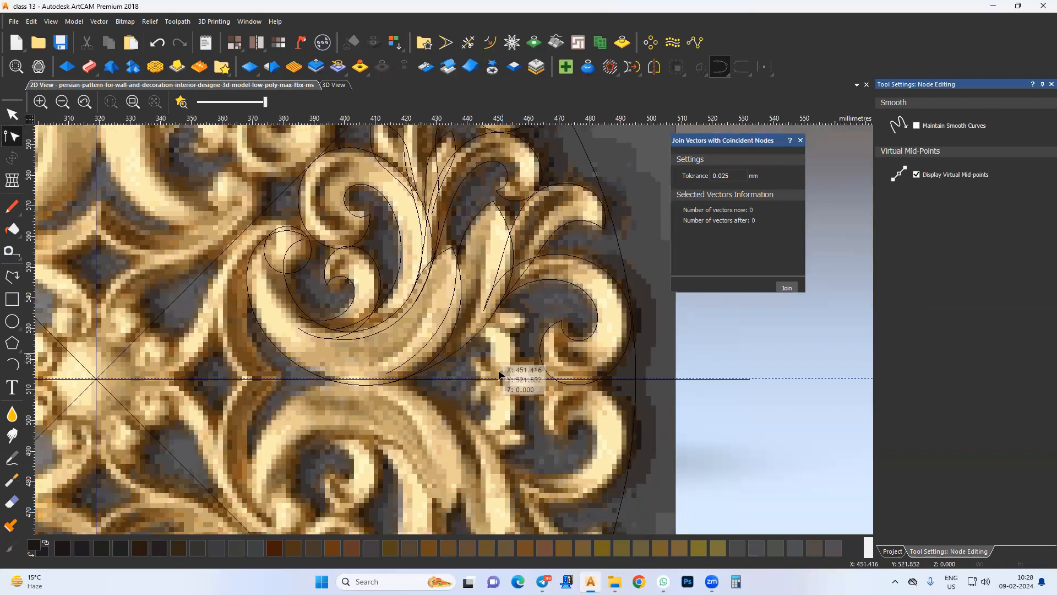
pyautogui.scroll(2, 490, 364)
pyautogui.click(7, 367)
pyautogui.moveTo(493, 389); pyautogui.dragTo(405, 429, button='middle')
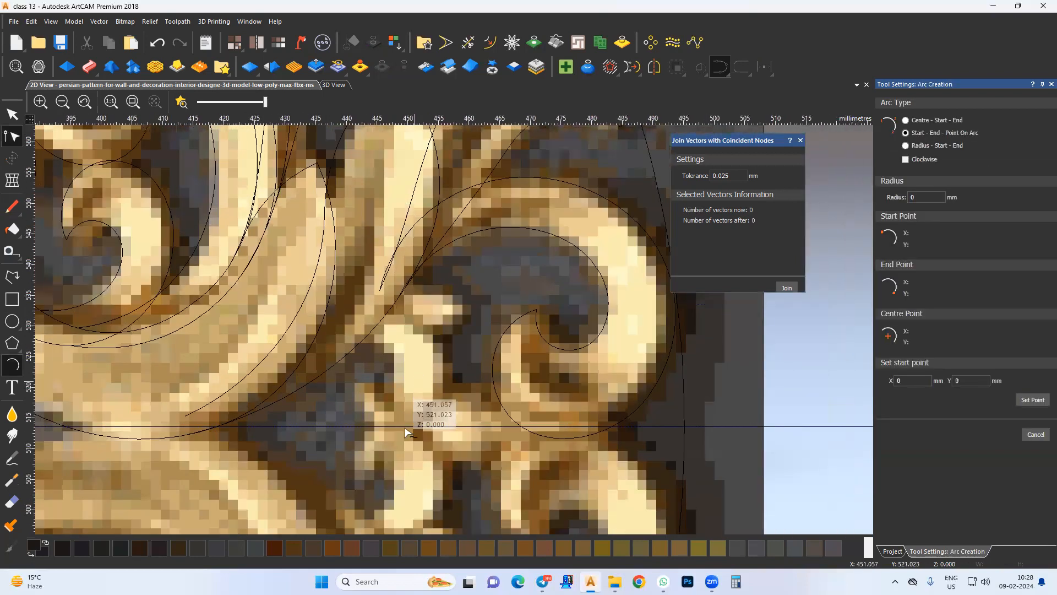
pyautogui.click(346, 386)
pyautogui.click(447, 378)
pyautogui.click(446, 379)
pyautogui.moveTo(408, 333); pyautogui.dragTo(416, 352, button='middle')
pyautogui.click(342, 355)
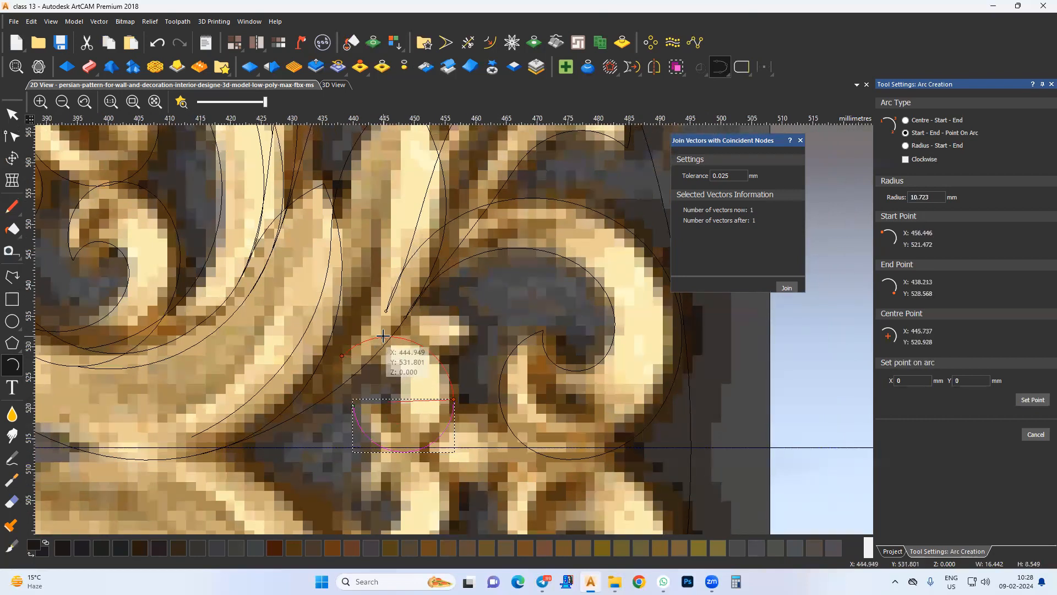
pyautogui.click(386, 336)
pyautogui.press('Escape')
# Join the small curl's two outer arcs into one vector and smooth the node between them
pyautogui.keyDown('shift'); pyautogui.click(444, 434); pyautogui.keyUp('shift')
pyautogui.click(787, 287)
pyautogui.click(12, 136)
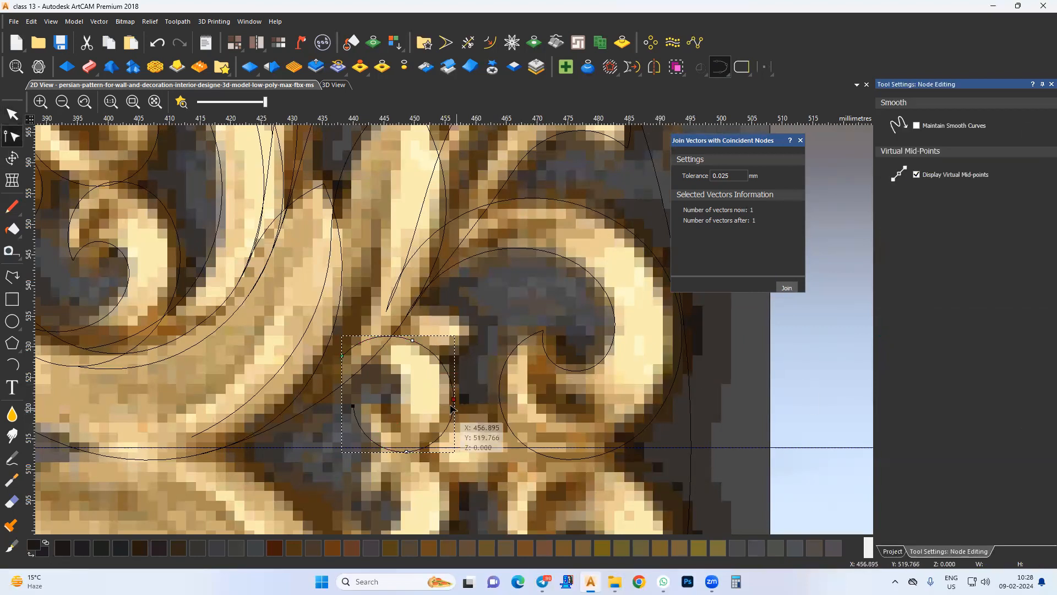
# Trace the small curl's inner edge with an arc about 4 mm in radius from its tip and another back toward the large leaf
pyautogui.moveTo(392, 397); pyautogui.dragTo(419, 394, button='middle')
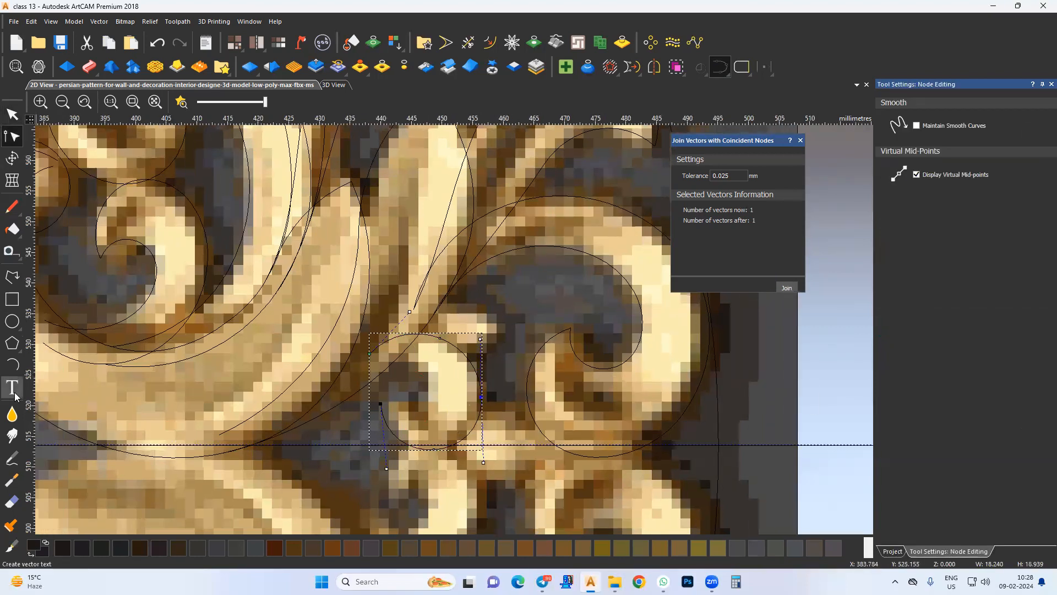
pyautogui.click(380, 403)
pyautogui.click(423, 379)
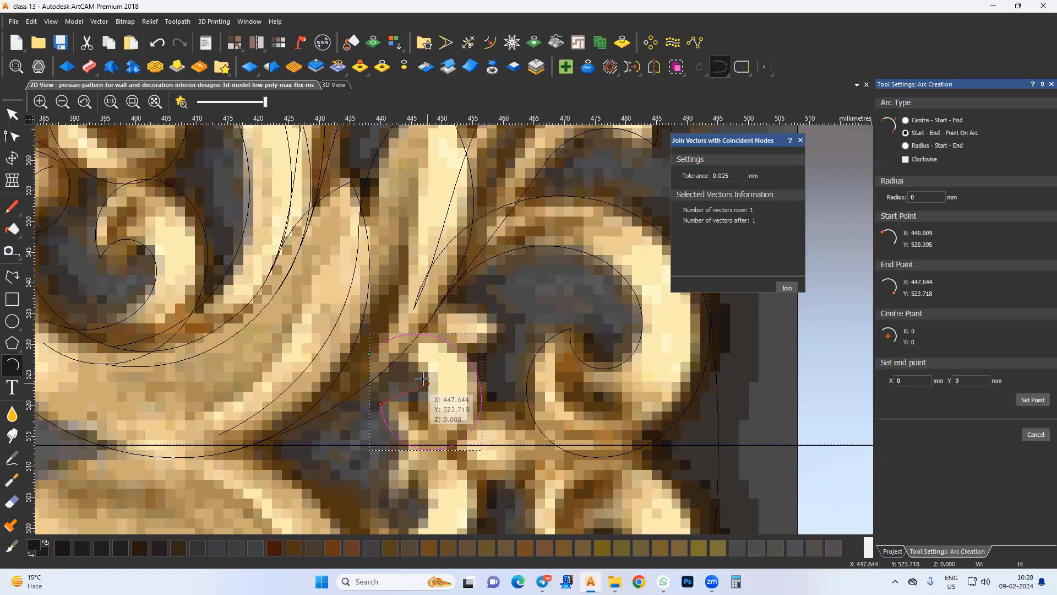
pyautogui.click(421, 412)
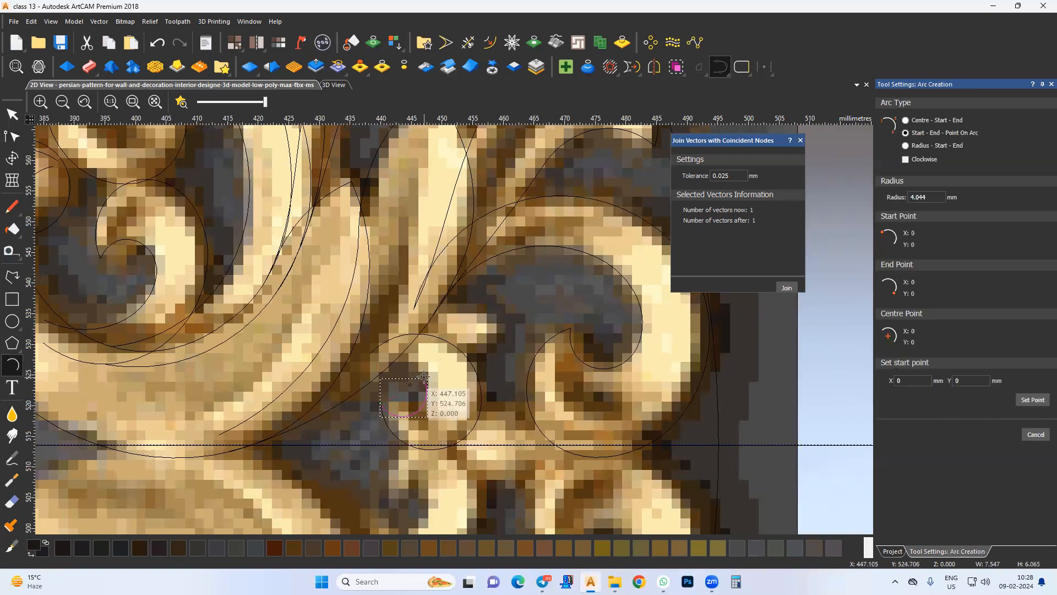
pyautogui.click(368, 371)
pyautogui.click(401, 365)
pyautogui.press('Escape')
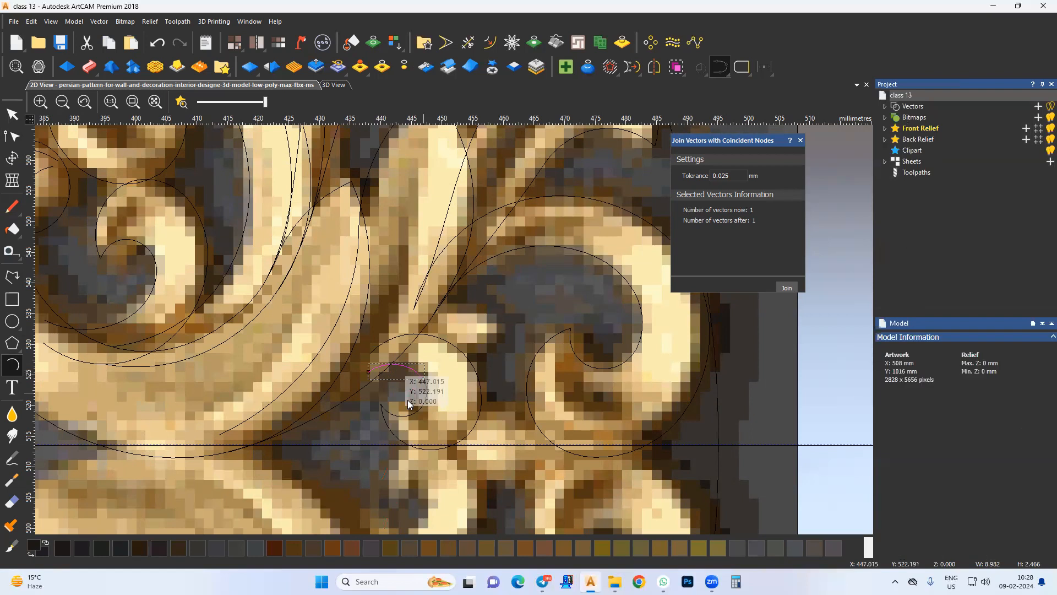
# Join the small curl's two inner arcs into one vector and smooth the node between them
pyautogui.keyDown('shift'); pyautogui.click(390, 411); pyautogui.keyUp('shift')
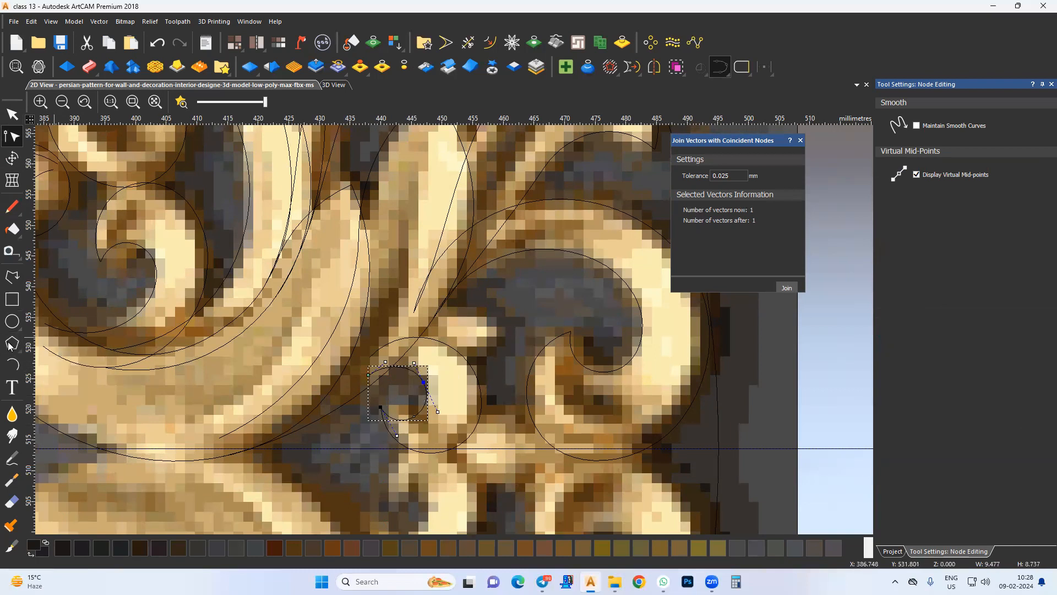
# Trace the lower edge of the leaflet above the small curl with two joined arcs, the first about 11 mm in radius, and smooth their node
pyautogui.moveTo(423, 373); pyautogui.dragTo(383, 391, button='middle')
pyautogui.click(474, 348)
pyautogui.click(403, 371)
pyautogui.click(422, 373)
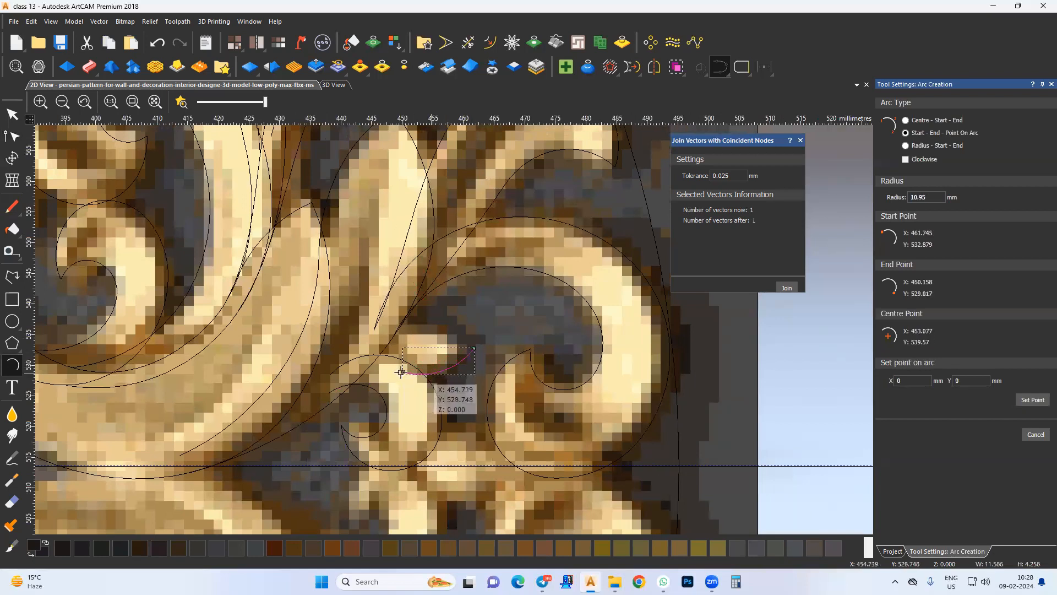
pyautogui.click(354, 359)
pyautogui.click(403, 372)
pyautogui.click(380, 361)
pyautogui.press('Escape')
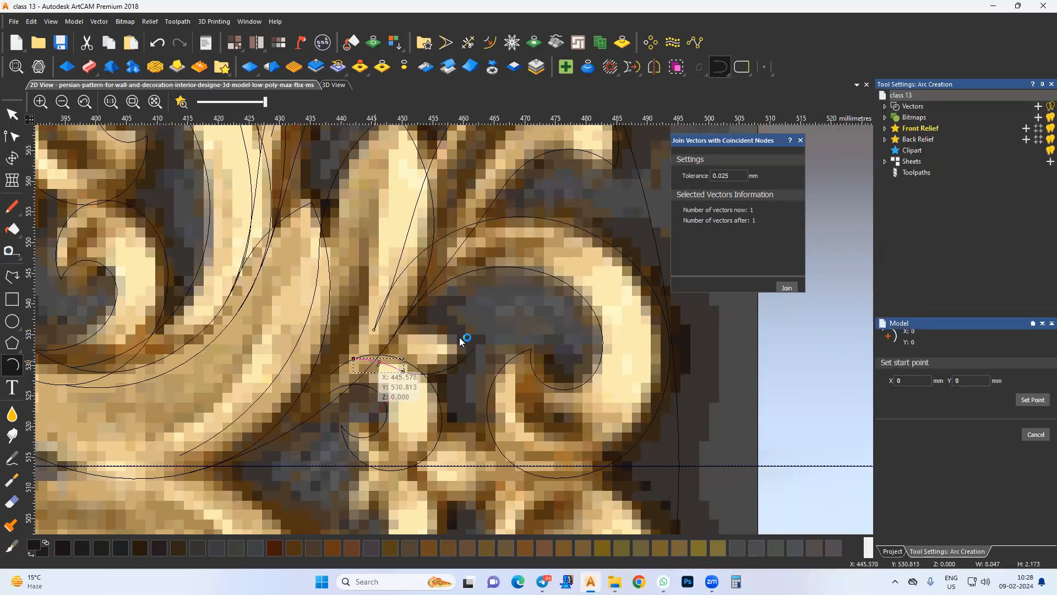
pyautogui.keyDown('shift'); pyautogui.click(455, 363); pyautogui.keyUp('shift')
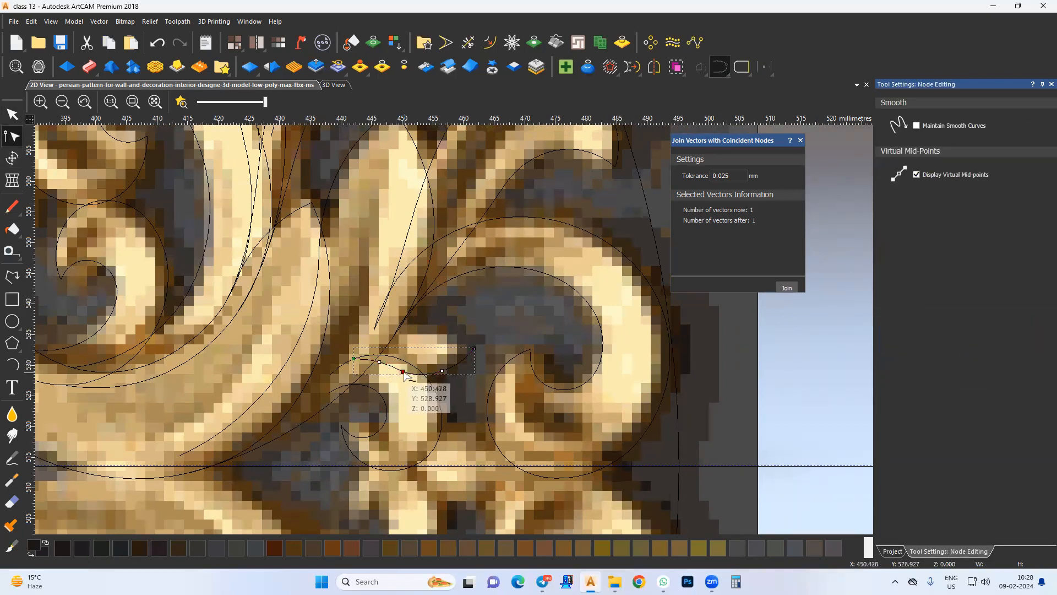
pyautogui.click(402, 371)
# Trace that leaflet's upper edge with one arc from its tip back to its base
pyautogui.click(12, 366)
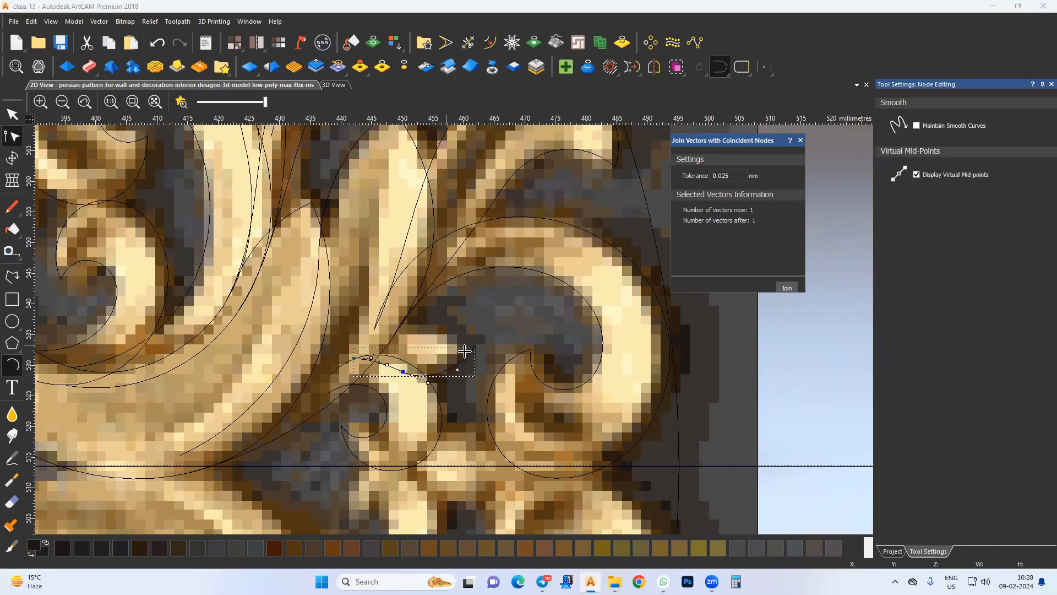
pyautogui.click(474, 348)
pyautogui.moveTo(361, 349); pyautogui.dragTo(365, 354, button='middle')
pyautogui.click(357, 361)
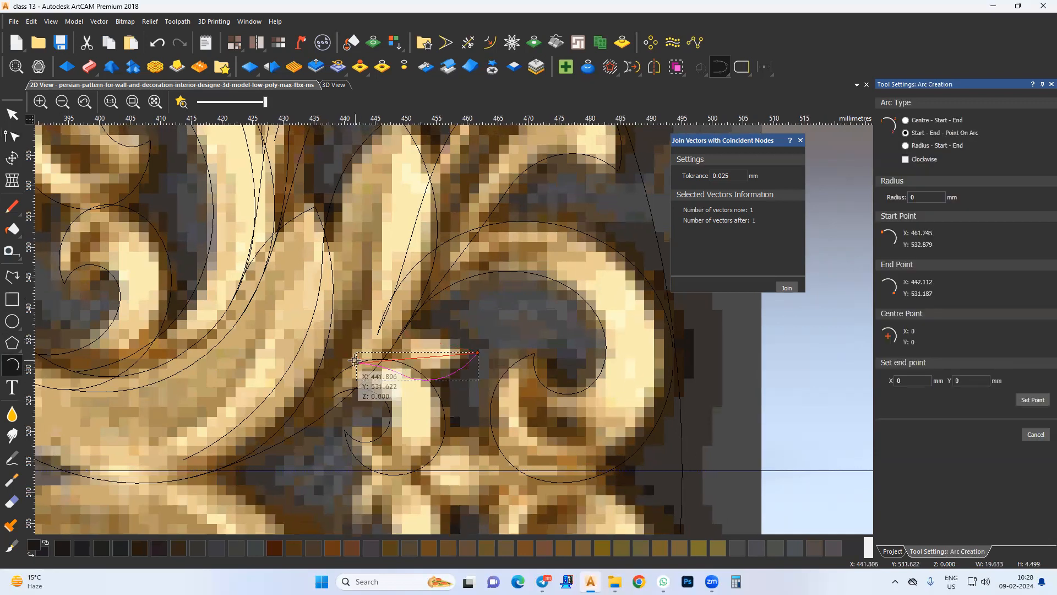
pyautogui.click(393, 333)
pyautogui.scroll(-2, 437, 379)
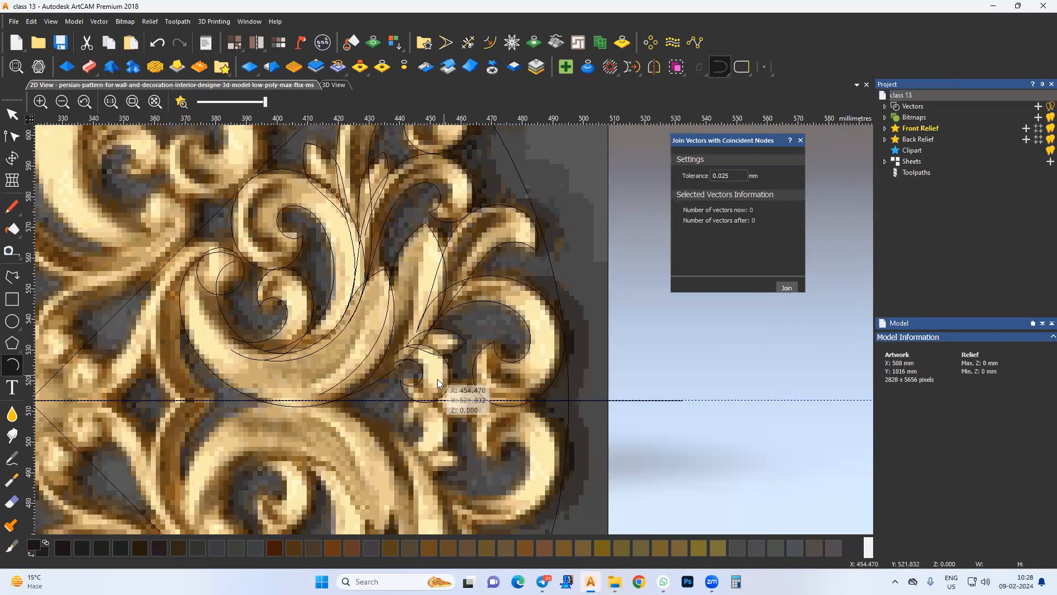
pyautogui.press('Escape')
pyautogui.scroll(3, 447, 333)
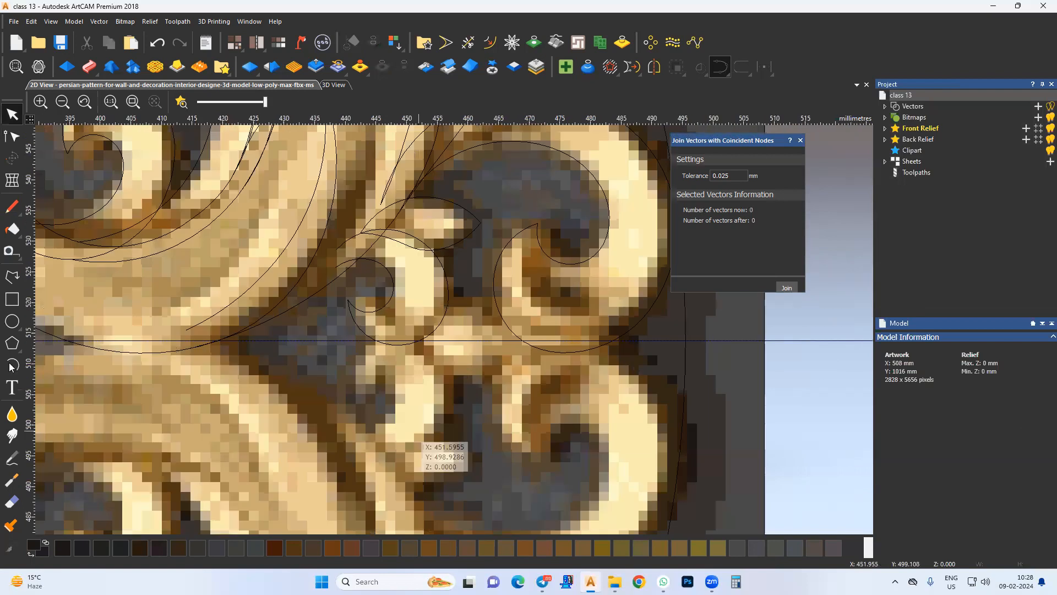
pyautogui.press('space')
pyautogui.moveTo(444, 328); pyautogui.dragTo(404, 350, button='middle')
pyautogui.click(394, 352)
pyautogui.click(398, 348)
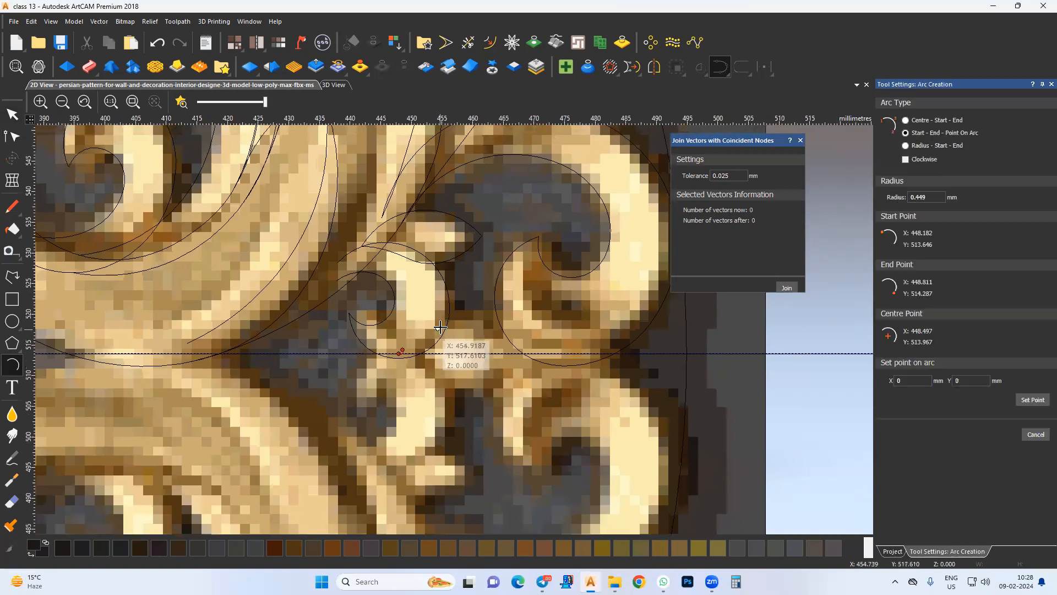
pyautogui.press('Escape')
# Trace the link from the small curl to the large scroll with two joined arcs, the first about 10 mm in radius, and smooth their node
pyautogui.click(11, 366)
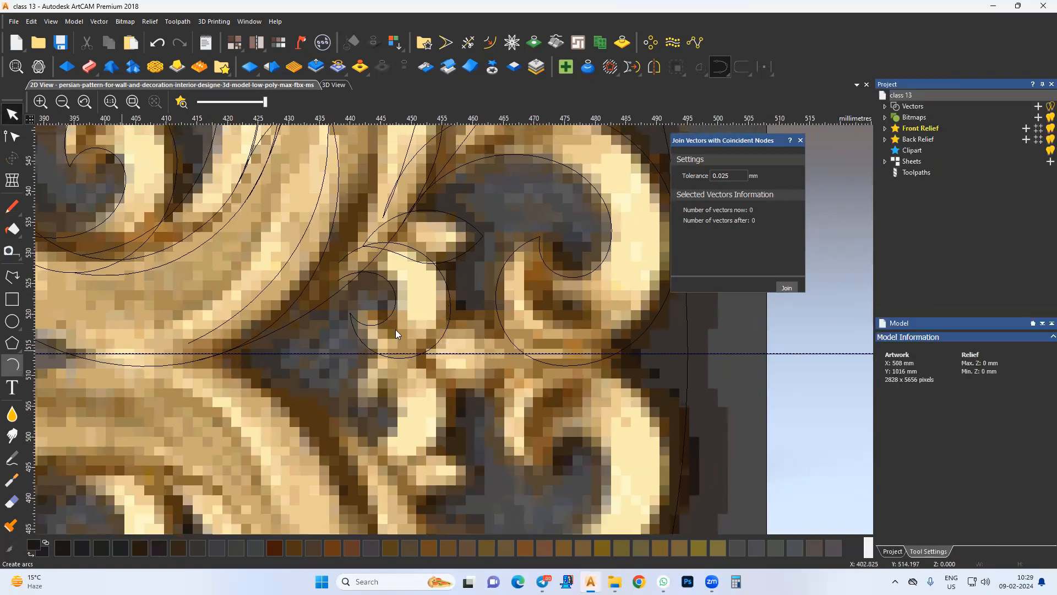
pyautogui.click(404, 353)
pyautogui.moveTo(403, 352); pyautogui.dragTo(407, 356, button='middle')
pyautogui.click(477, 331)
pyautogui.click(477, 330)
pyautogui.click(583, 346)
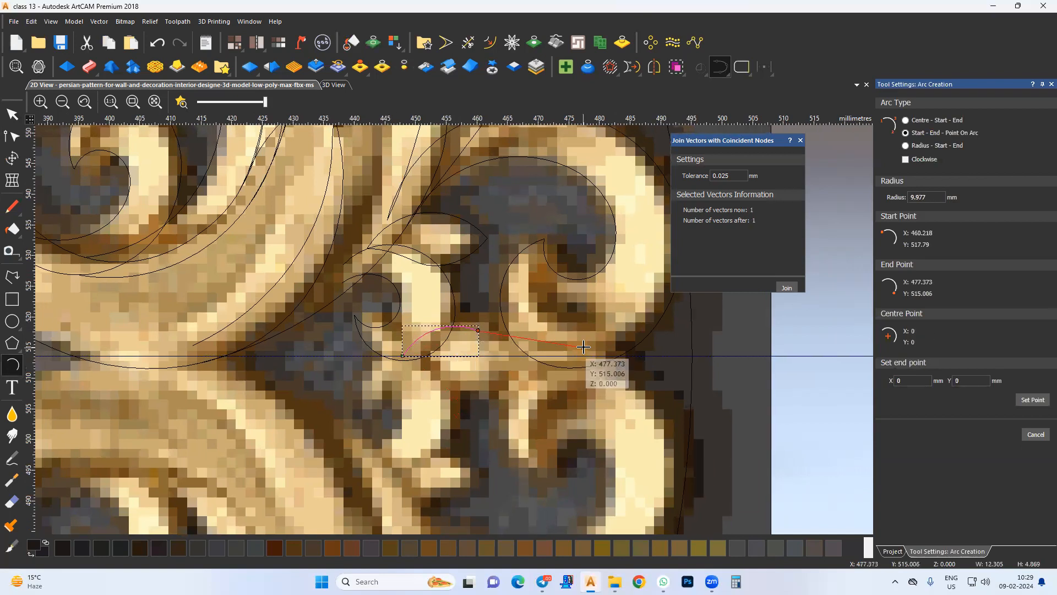
pyautogui.click(545, 345)
pyautogui.press('Escape')
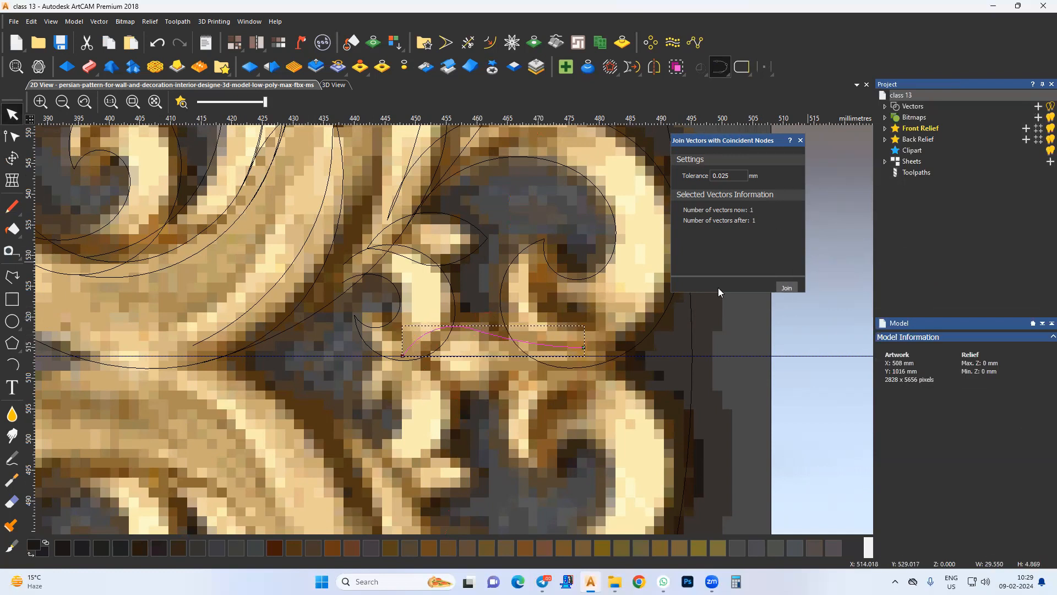
pyautogui.click(13, 138)
pyautogui.press('s')
pyautogui.click(467, 368)
# Draw a circle about 6.9 mm in radius around the small ball beside the ornament's centre, just above the horizontal centre line
pyautogui.scroll(-1, 467, 368)
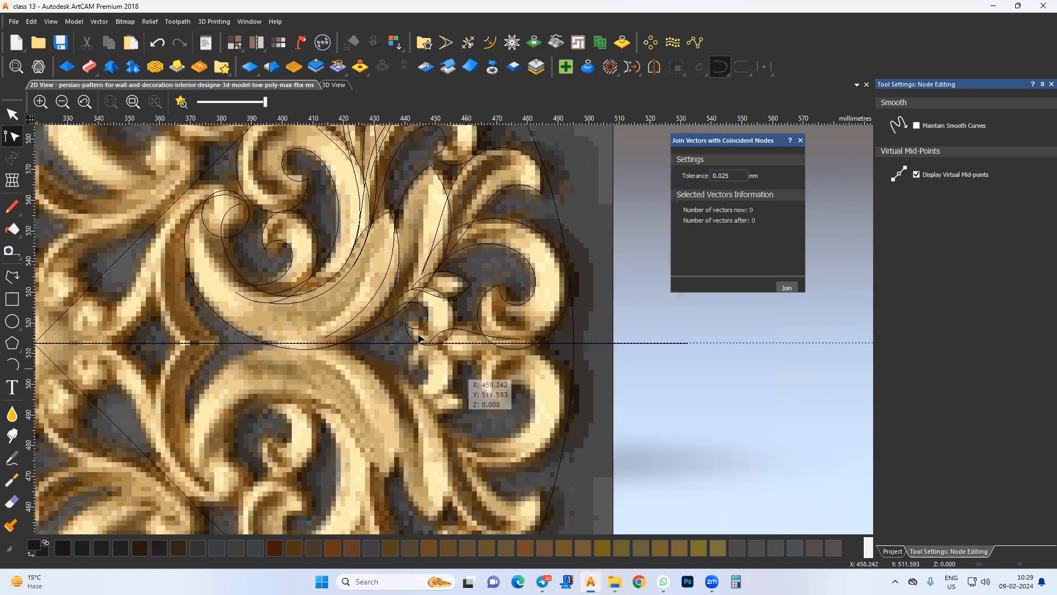
pyautogui.scroll(-2, 418, 337)
pyautogui.scroll(1, 305, 302)
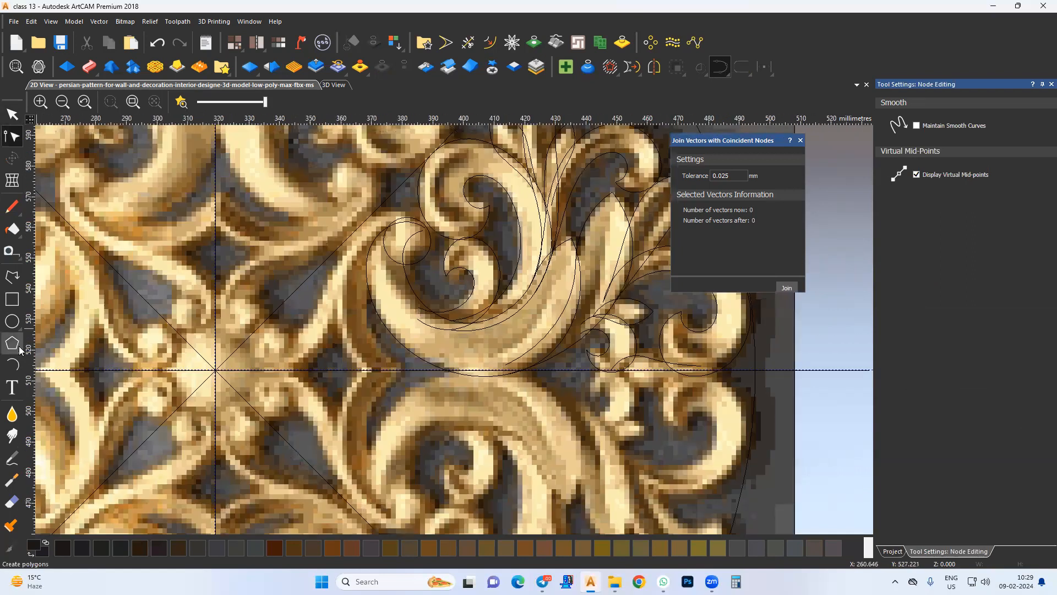
pyautogui.click(12, 321)
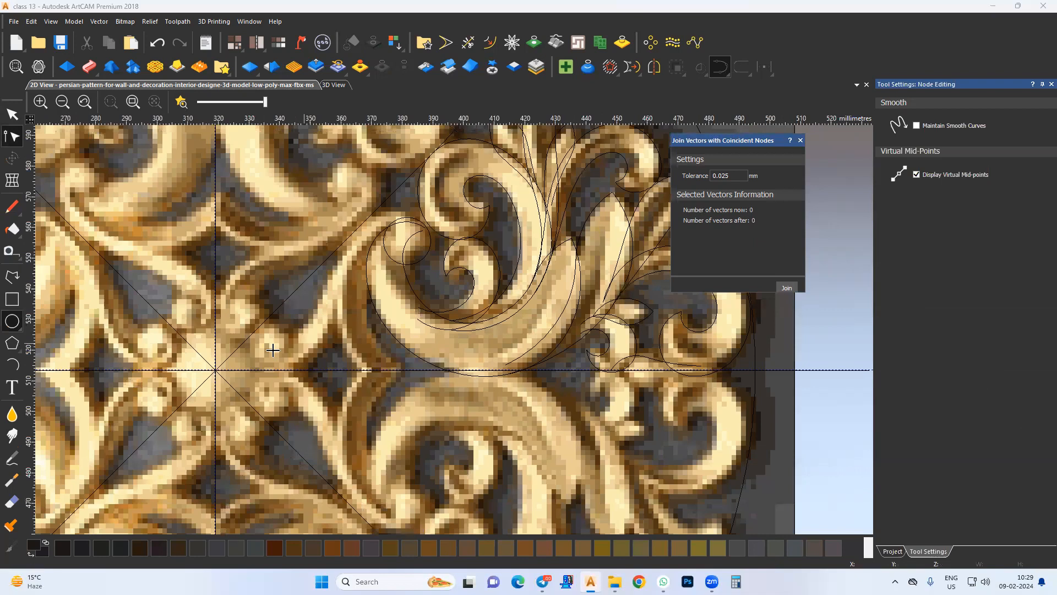
pyautogui.scroll(1, 270, 353)
pyautogui.click(276, 347)
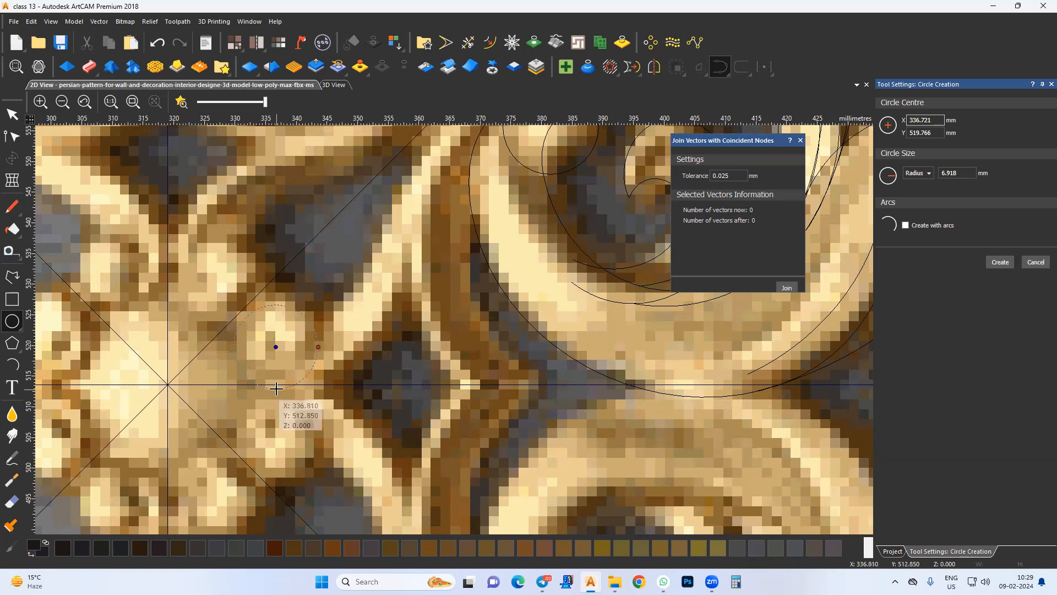
pyautogui.click(275, 388)
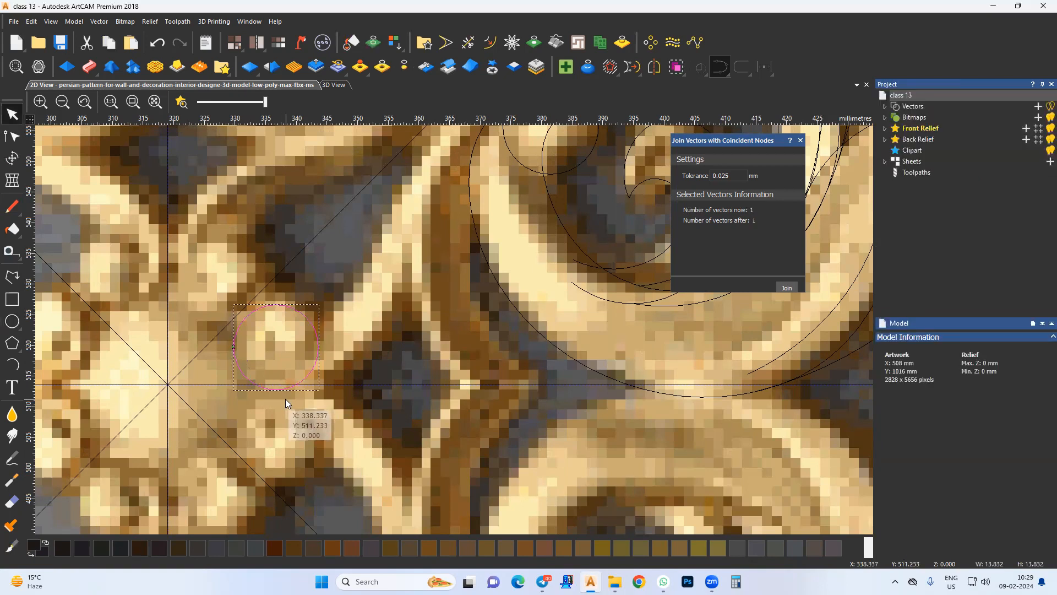
# Nudge the circle upward until it sits centred on the ball
pyautogui.press('Right')
pyautogui.press('Up')
pyautogui.press('Left')
pyautogui.press('Up')
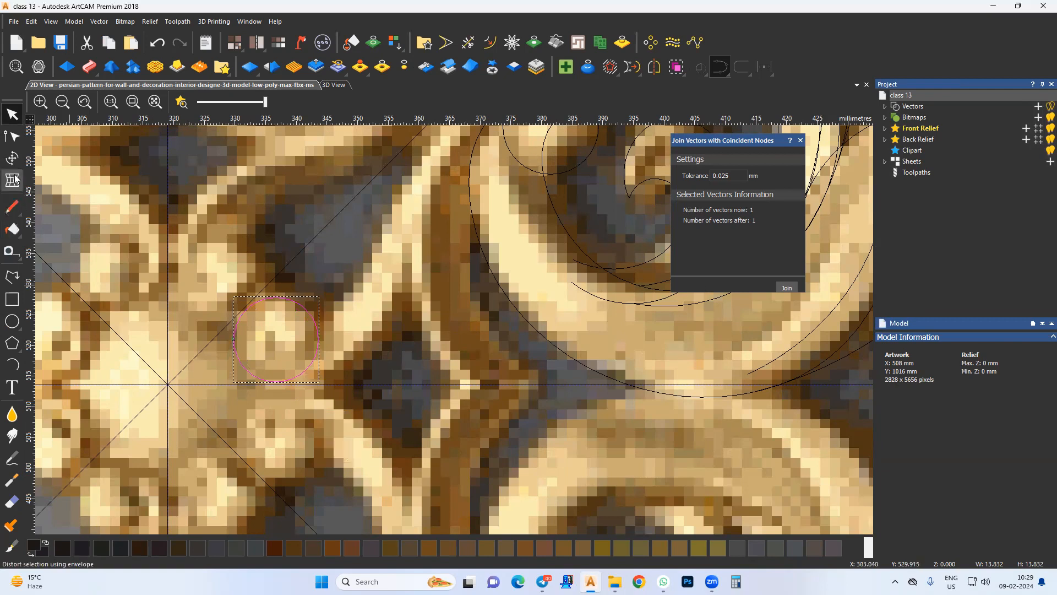
# Resize the circle, trying 14 mm and 16 mm before setting its width and height to 15 mm
pyautogui.click(12, 159)
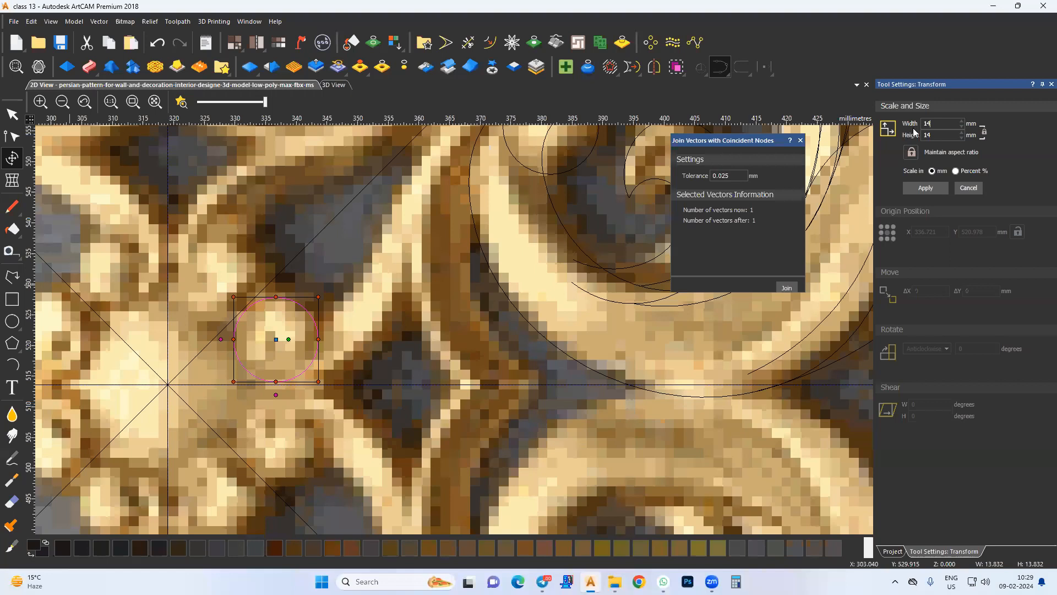
pyautogui.press('Return')
pyautogui.write('16')
pyautogui.press('Return')
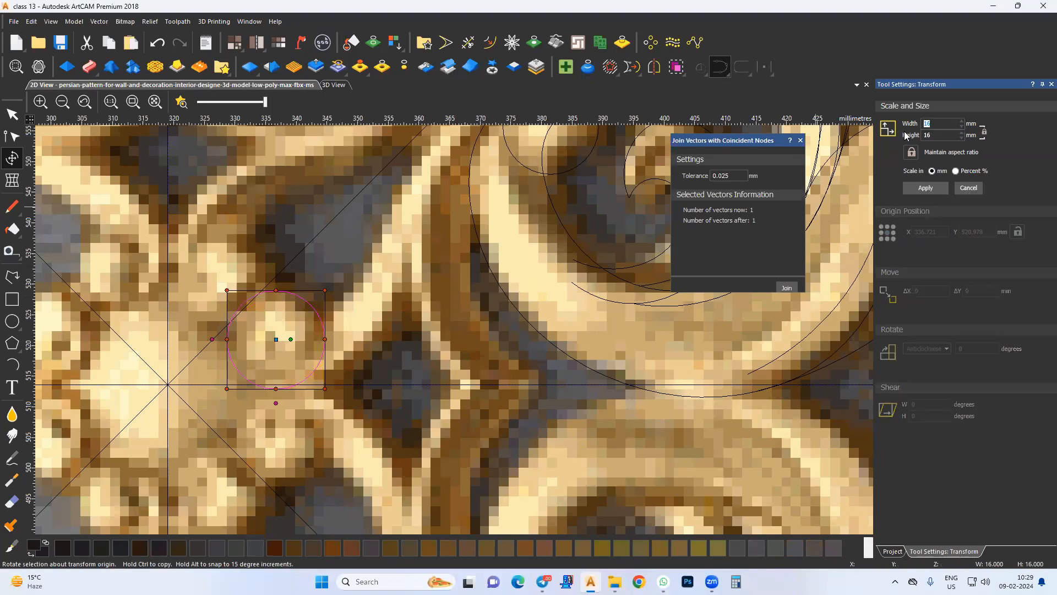
pyautogui.press('Return')
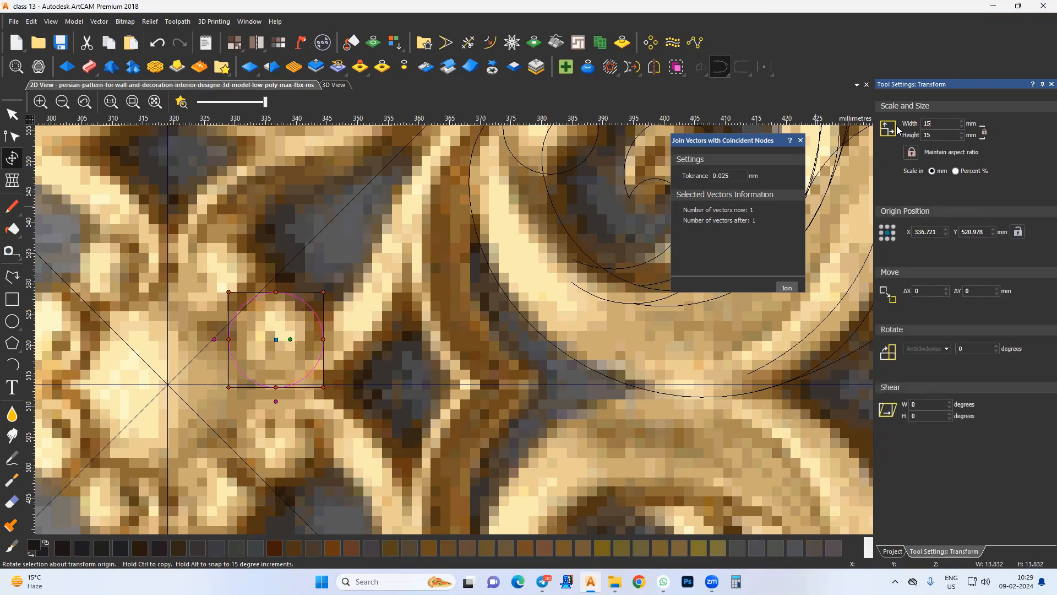
# Trace the stem's outer edge with an arc passing under the circle and a second arc about 144 mm in radius rising toward the large leaf
pyautogui.moveTo(278, 337); pyautogui.dragTo(302, 342, button='middle')
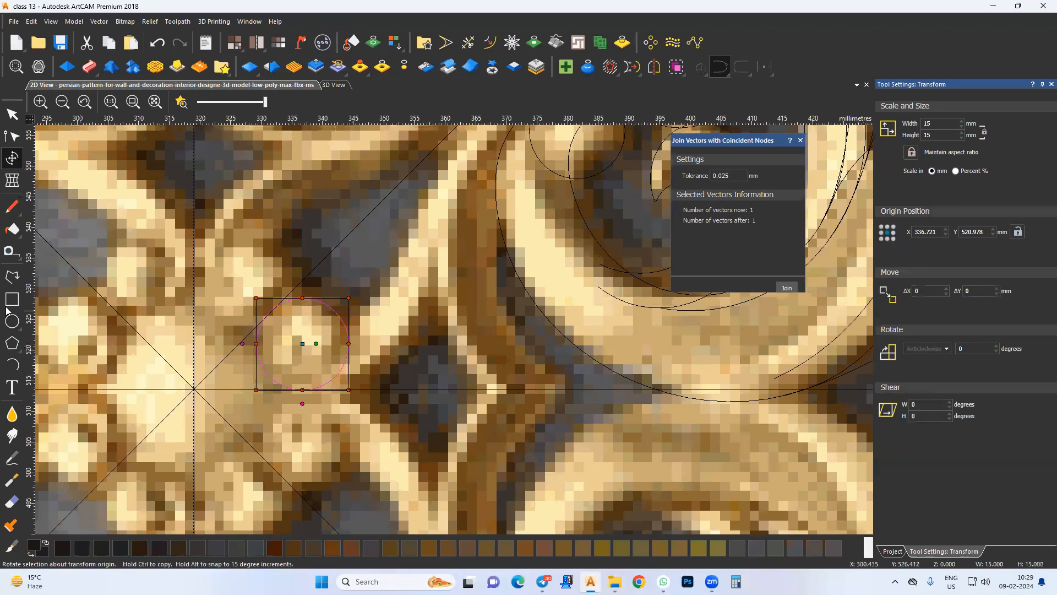
pyautogui.click(13, 365)
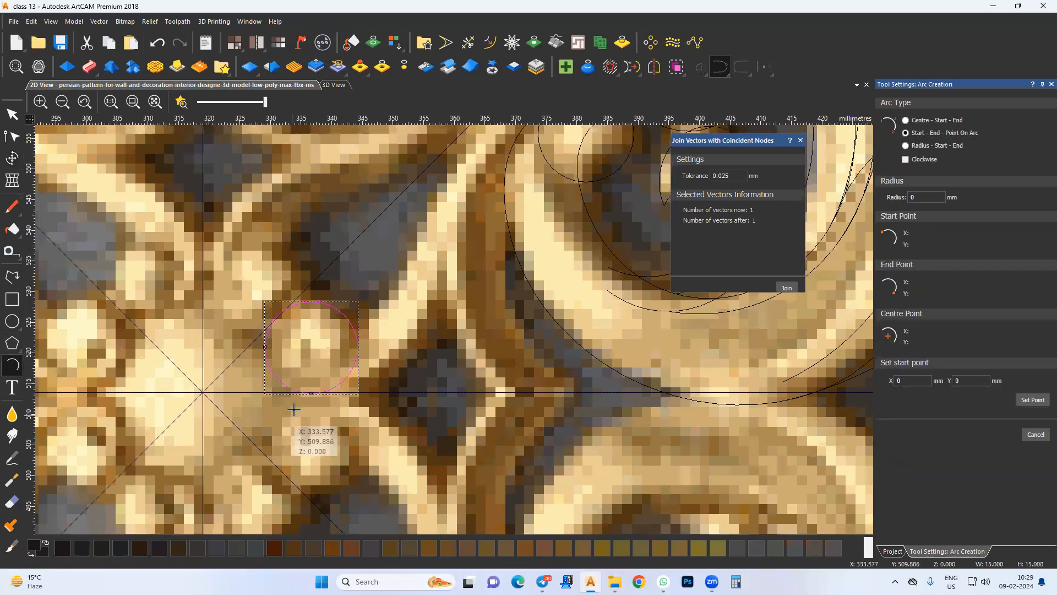
pyautogui.moveTo(412, 367); pyautogui.dragTo(413, 369, button='middle')
pyautogui.click(421, 358)
pyautogui.click(305, 395)
pyautogui.click(421, 358)
pyautogui.moveTo(454, 260); pyautogui.dragTo(441, 356, button='middle')
pyautogui.click(472, 288)
pyautogui.click(434, 395)
# Continue the stem's outer edge over the large leaf's ball with arcs about 20.7 mm and 6.4 mm in radius
pyautogui.click(472, 288)
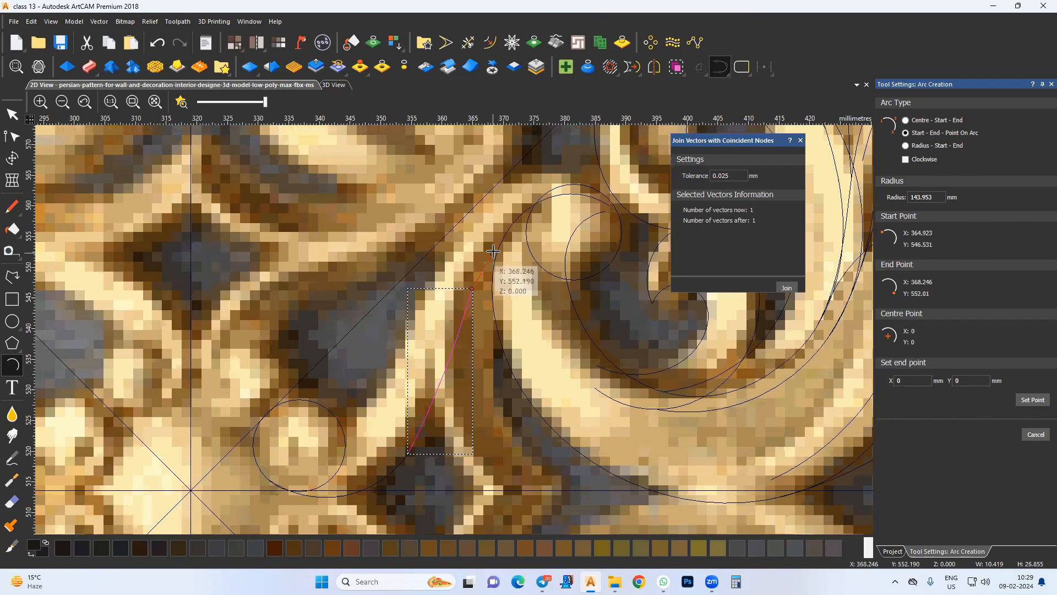
pyautogui.moveTo(569, 206); pyautogui.dragTo(547, 266, button='middle')
pyautogui.click(562, 267)
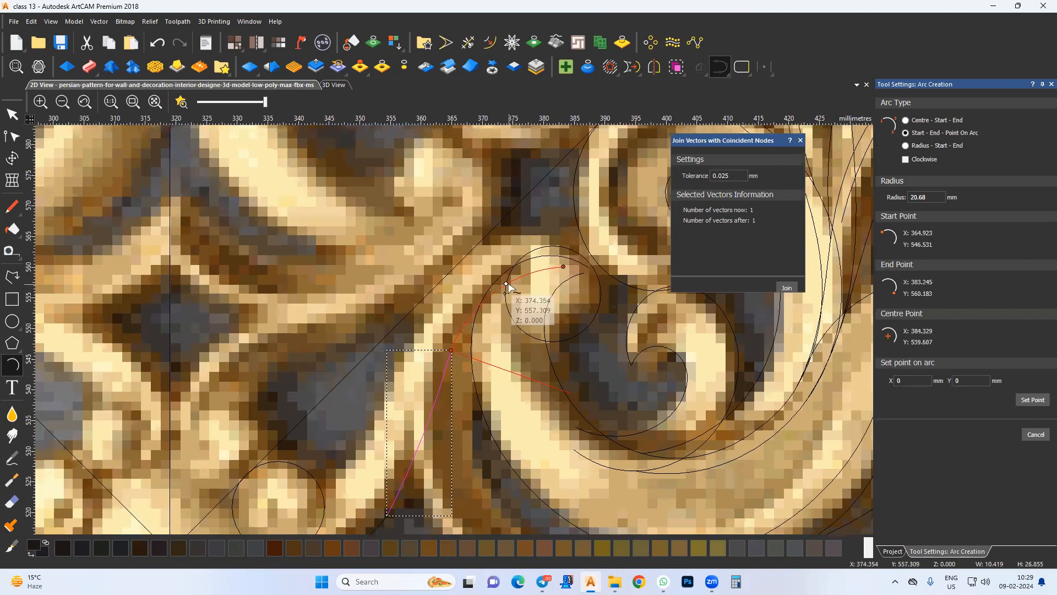
pyautogui.click(506, 285)
pyautogui.click(563, 266)
pyautogui.click(589, 299)
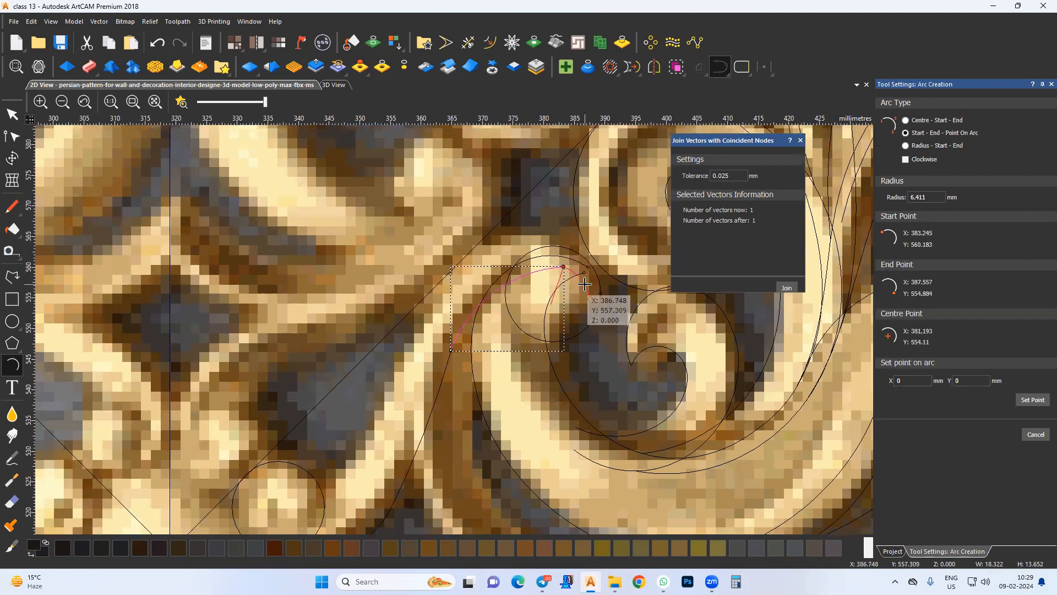
pyautogui.click(583, 282)
pyautogui.press('Escape')
# Join the four arcs of the stem's outer edge into one vector
pyautogui.keyDown('shift'); pyautogui.click(436, 389); pyautogui.keyUp('shift')
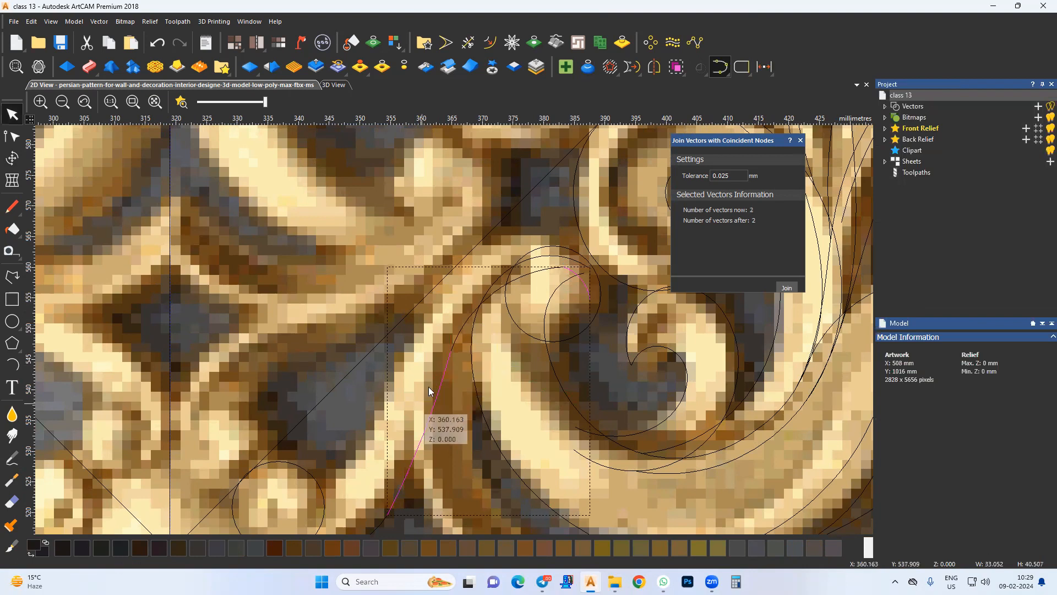
pyautogui.keyDown('shift'); pyautogui.click(483, 284); pyautogui.keyUp('shift')
pyautogui.moveTo(419, 393); pyautogui.dragTo(497, 258, button='middle')
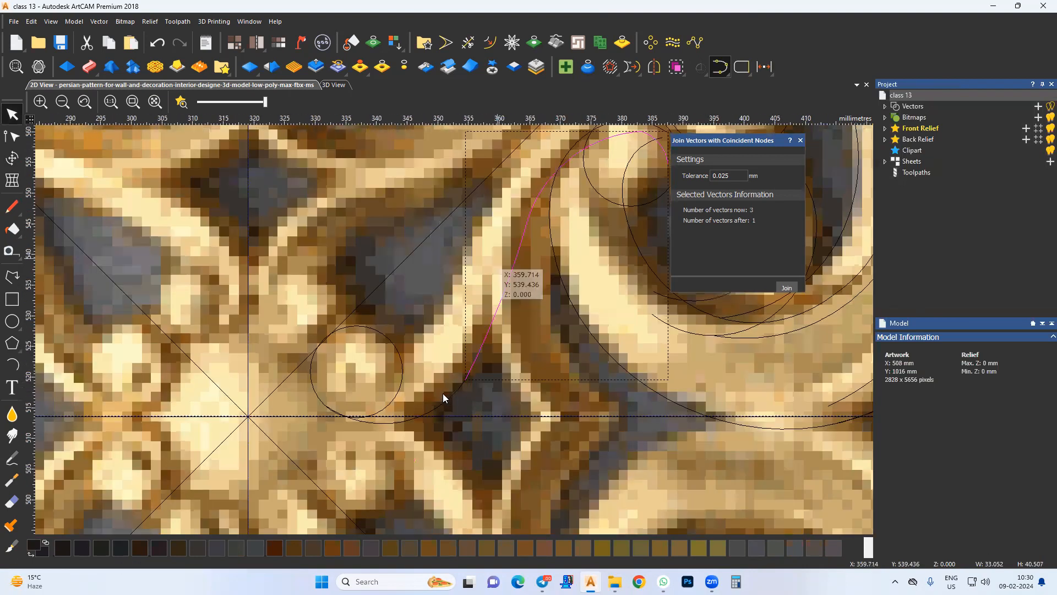
pyautogui.keyDown('shift'); pyautogui.click(443, 398); pyautogui.keyUp('shift')
pyautogui.click(786, 288)
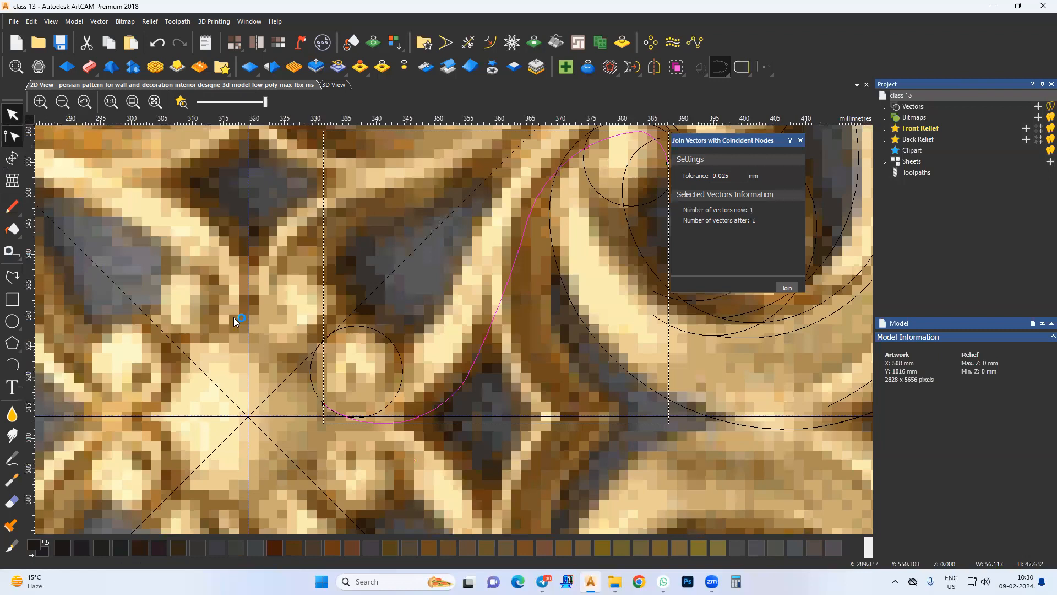
# Smooth the nodes along the stem's outer edge and bend its middle span slightly outward to follow the image
pyautogui.moveTo(518, 303); pyautogui.dragTo(474, 431, button='middle')
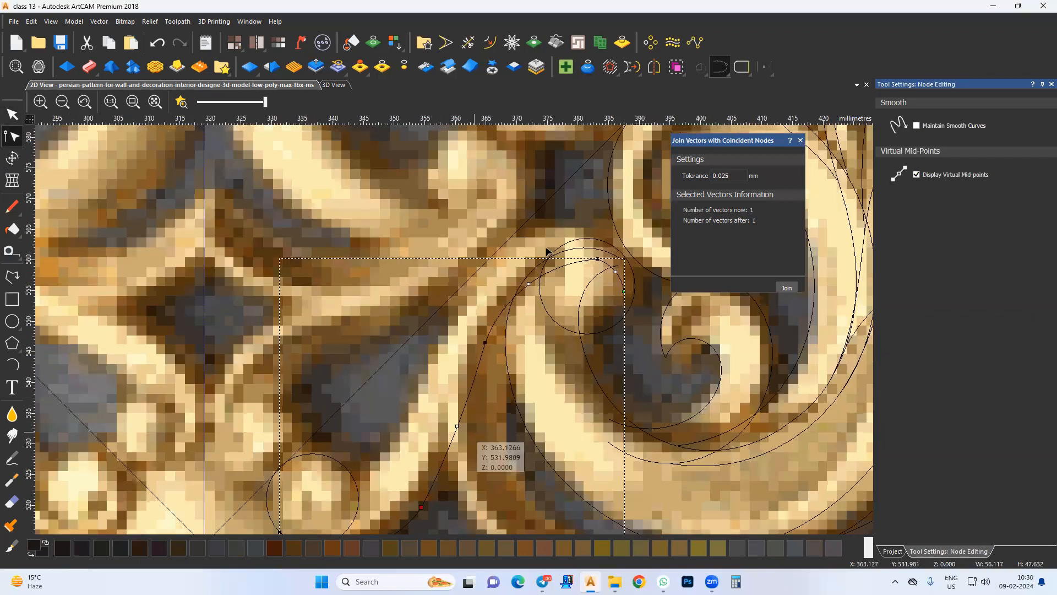
pyautogui.hotkey('ctrl', 'a')
pyautogui.press('s')
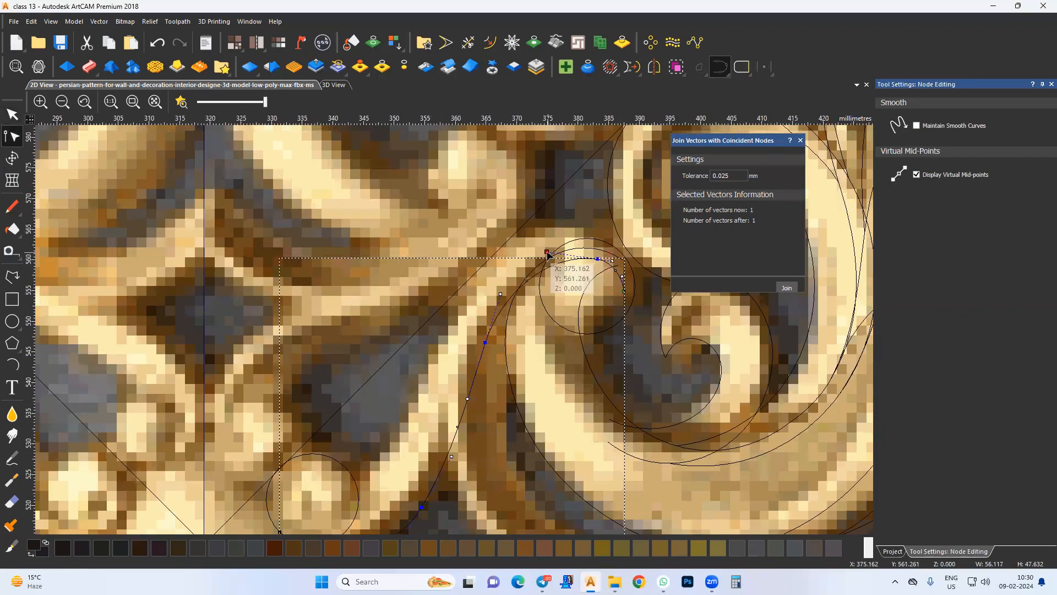
pyautogui.moveTo(552, 246); pyautogui.dragTo(490, 355, button='middle')
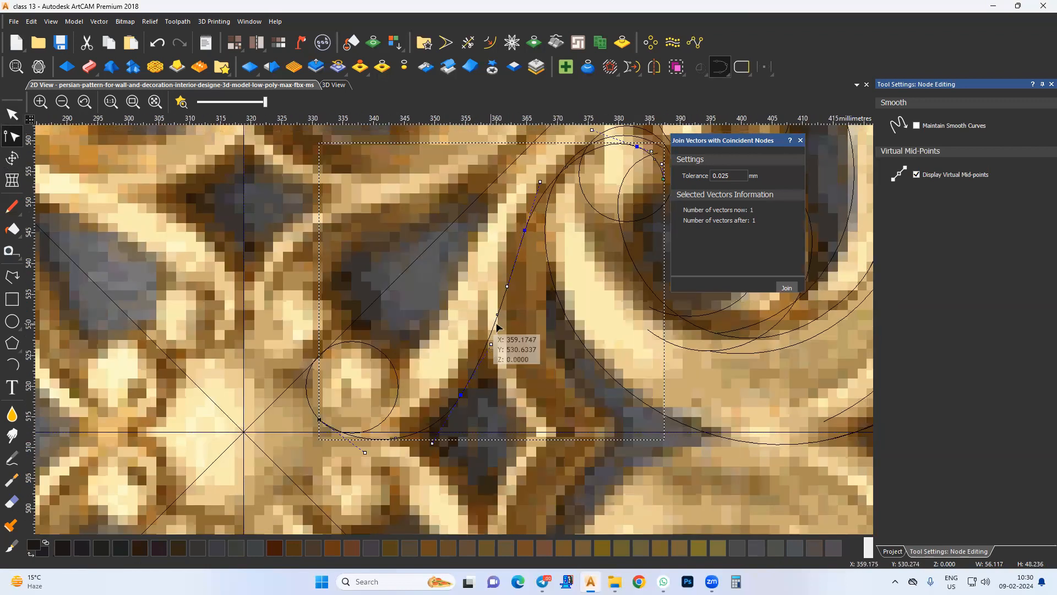
pyautogui.moveTo(476, 393); pyautogui.dragTo(477, 386, button='middle')
pyautogui.moveTo(492, 336); pyautogui.dragTo(497, 339)
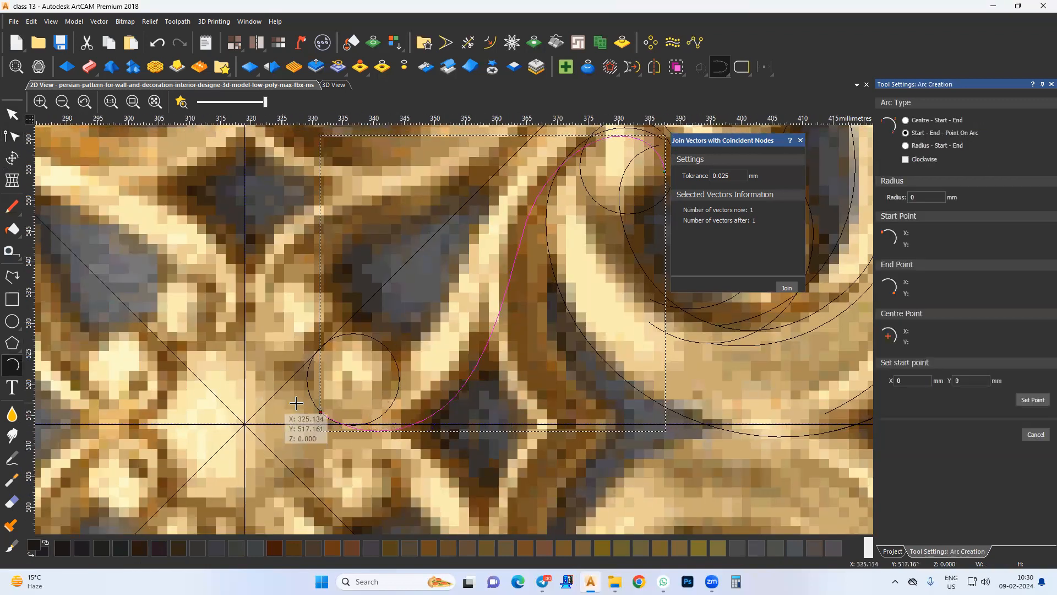
# Trace the stem's opposite edge from the small circle upward with two arcs, the upper one about 172.7 mm in radius
pyautogui.moveTo(375, 394); pyautogui.dragTo(380, 413, button='middle')
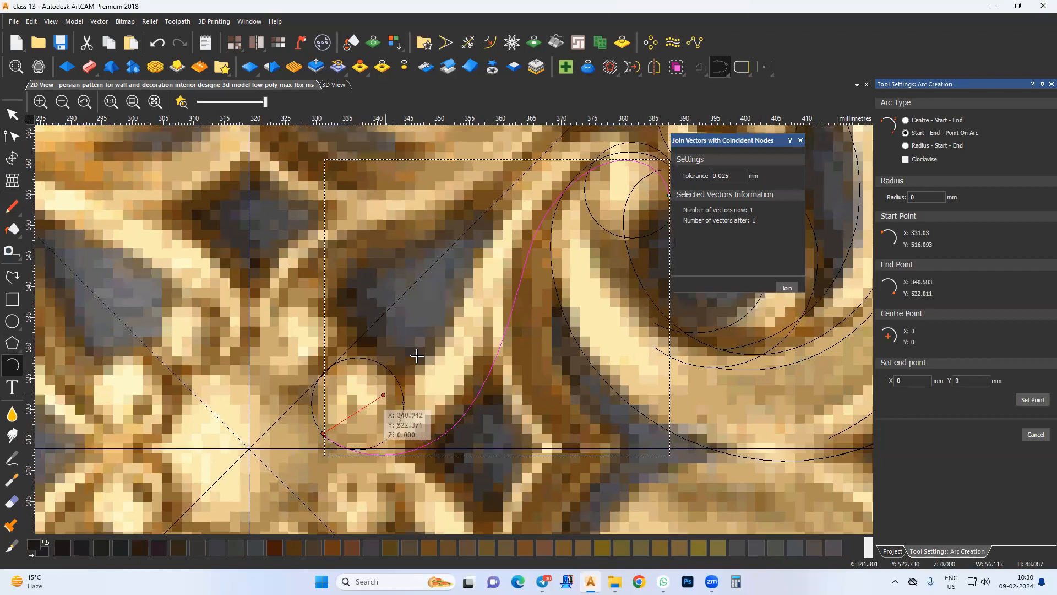
pyautogui.click(435, 343)
pyautogui.click(410, 390)
pyautogui.click(435, 343)
pyautogui.moveTo(478, 287); pyautogui.dragTo(433, 406, button='middle')
pyautogui.click(450, 337)
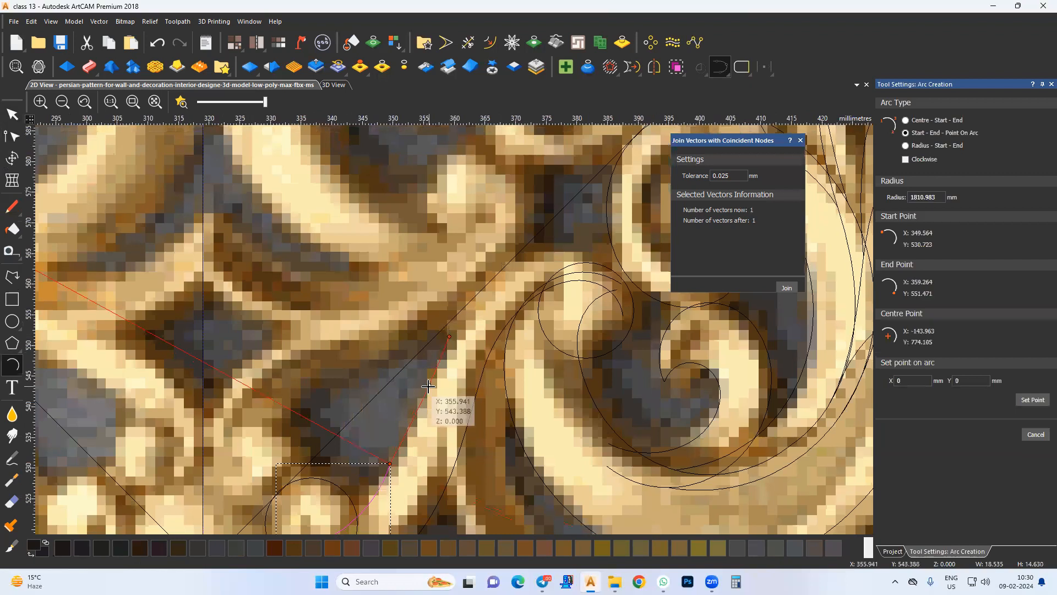
pyautogui.click(463, 327)
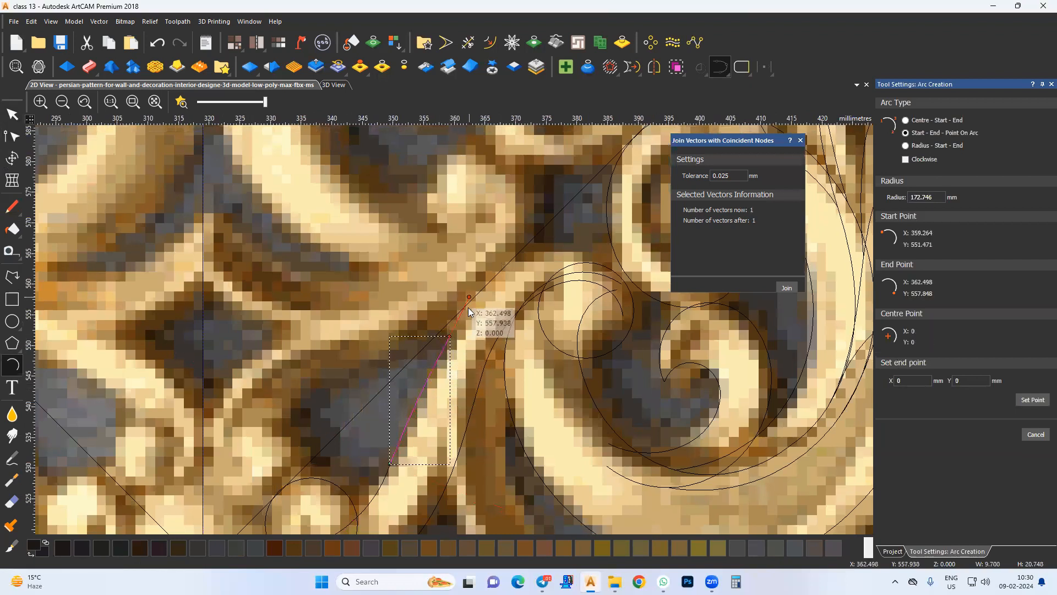
# Continue the stem's opposite edge to the large leaf's ball with an arc about 19.5 mm in radius and another arc around the ball
pyautogui.moveTo(560, 256); pyautogui.dragTo(543, 325, button='middle')
pyautogui.click(569, 331)
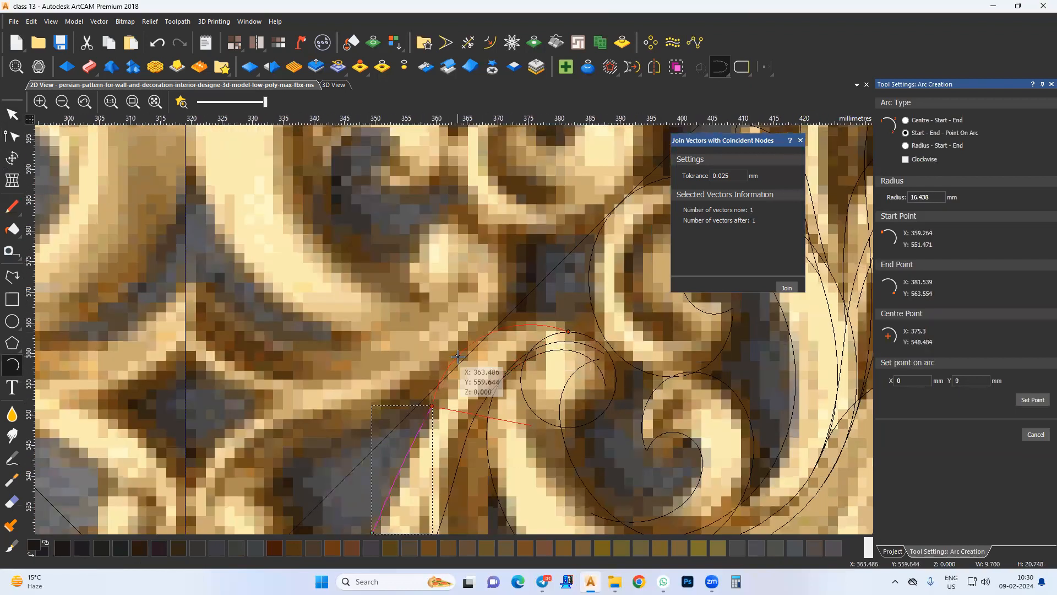
pyautogui.click(494, 364)
pyautogui.moveTo(494, 363); pyautogui.dragTo(431, 361, button='middle')
pyautogui.click(505, 329)
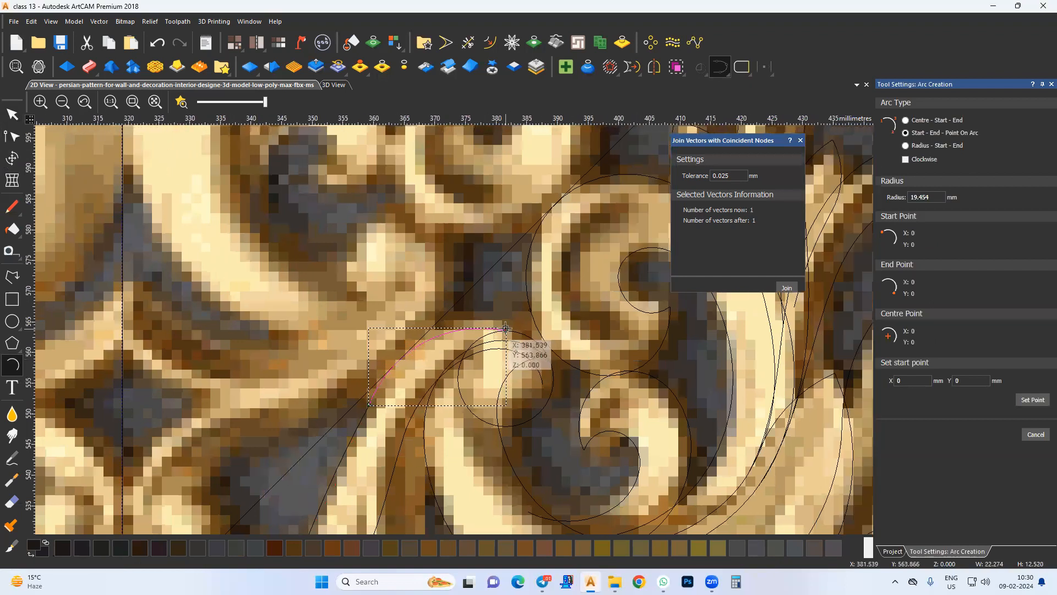
pyautogui.click(552, 386)
pyautogui.click(555, 380)
pyautogui.press('Escape')
# Join the arcs of the stem's opposite edge into one vector and smooth all its nodes
pyautogui.moveTo(402, 392); pyautogui.dragTo(435, 329, button='middle')
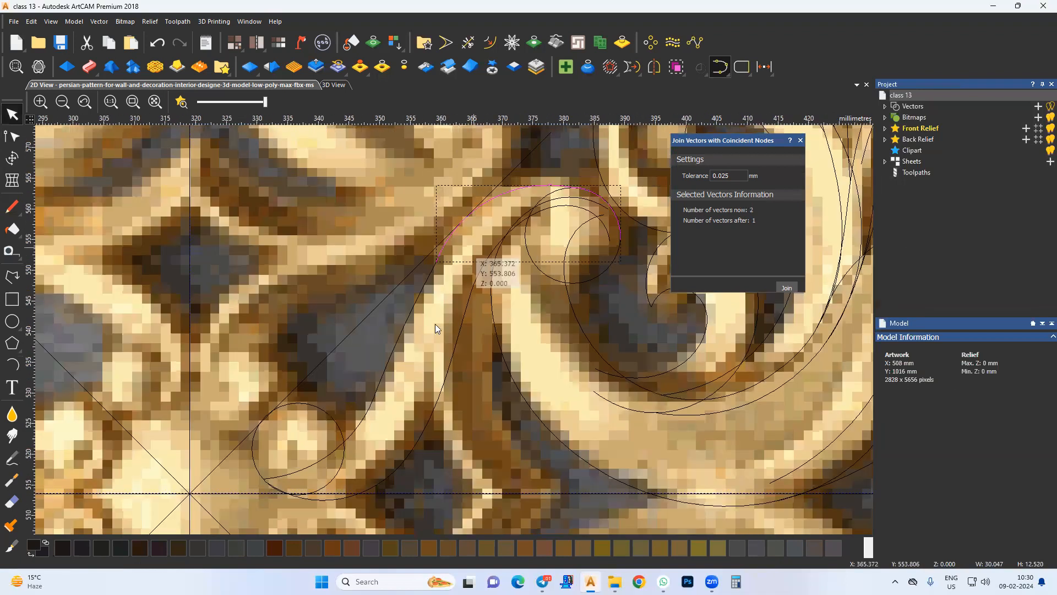
pyautogui.keyDown('shift'); pyautogui.click(372, 404); pyautogui.keyUp('shift')
pyautogui.click(787, 287)
pyautogui.press('n')
pyautogui.moveTo(406, 281); pyautogui.dragTo(380, 401, button='middle')
pyautogui.hotkey('ctrl', 'a')
pyautogui.press('s')
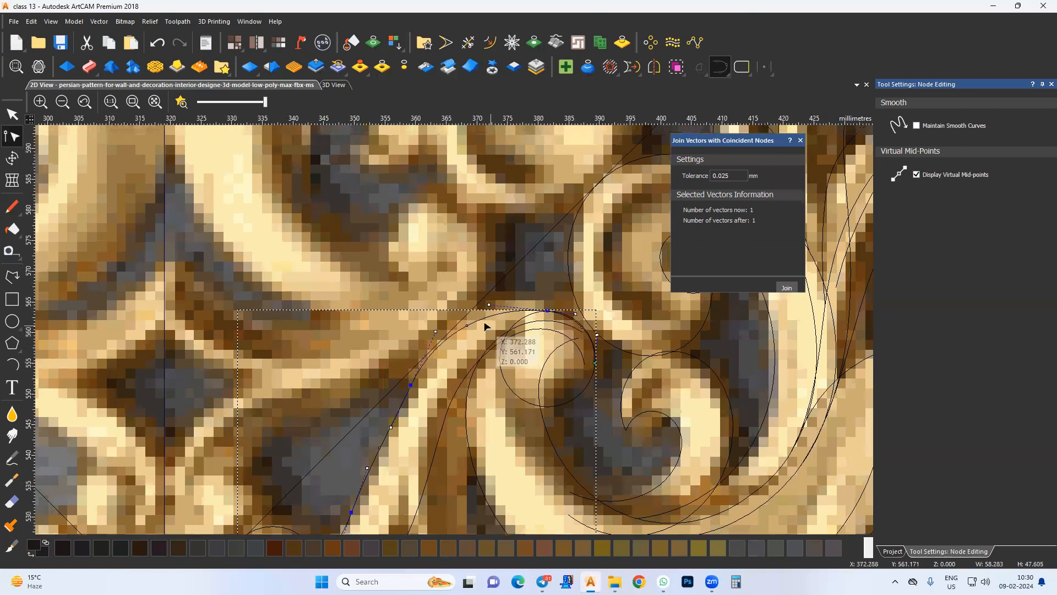
# Shift the nodes of the stem's opposite edge slightly so the curve follows the image above the ball and along the middle span
pyautogui.moveTo(546, 309); pyautogui.dragTo(546, 303)
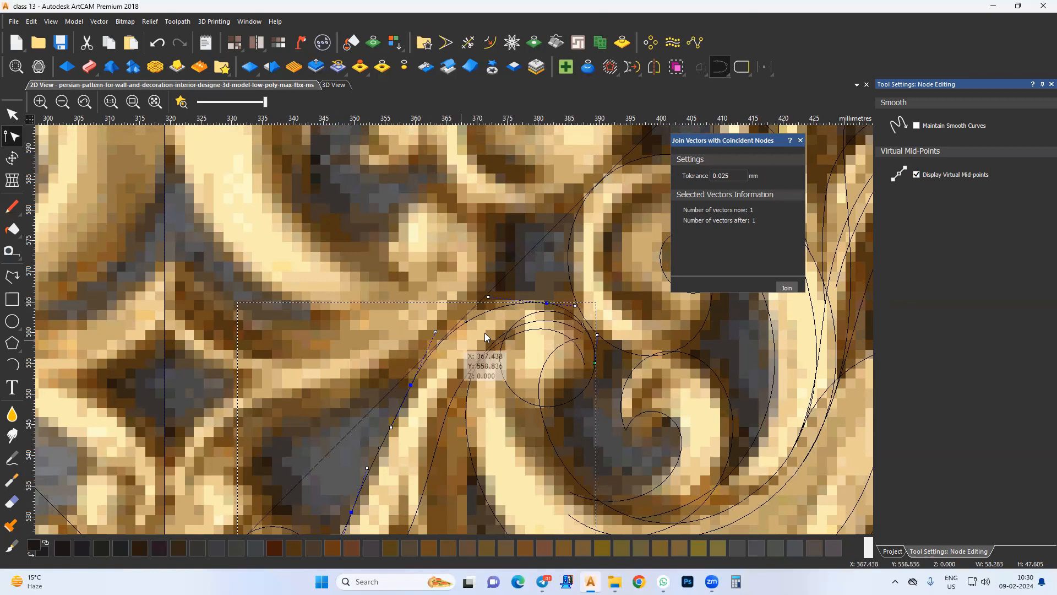
pyautogui.moveTo(456, 337); pyautogui.dragTo(490, 317, button='middle')
pyautogui.moveTo(447, 366); pyautogui.dragTo(447, 360)
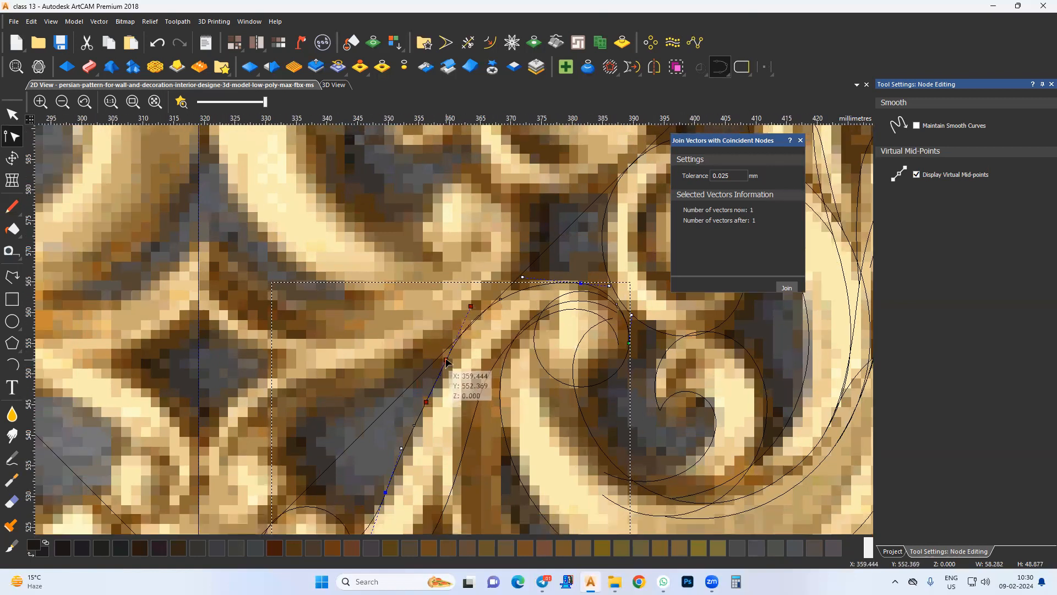
pyautogui.moveTo(431, 423); pyautogui.dragTo(465, 345, button='middle')
pyautogui.moveTo(434, 354); pyautogui.dragTo(443, 359)
pyautogui.moveTo(443, 358); pyautogui.dragTo(463, 330, button='middle')
pyautogui.moveTo(437, 371); pyautogui.dragTo(436, 382)
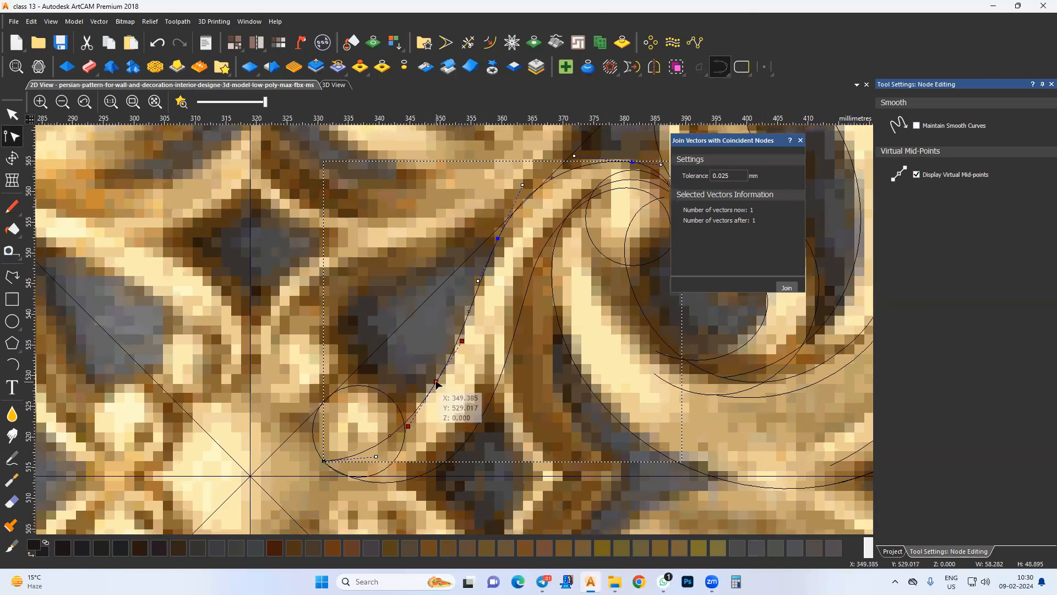
pyautogui.moveTo(446, 360); pyautogui.dragTo(432, 404, button='middle')
pyautogui.click(410, 390)
# Trace the near edge of the band beside the large leaf with an arc about 29.7 mm in radius and a second arc over the ball
pyautogui.scroll(-1, 411, 390)
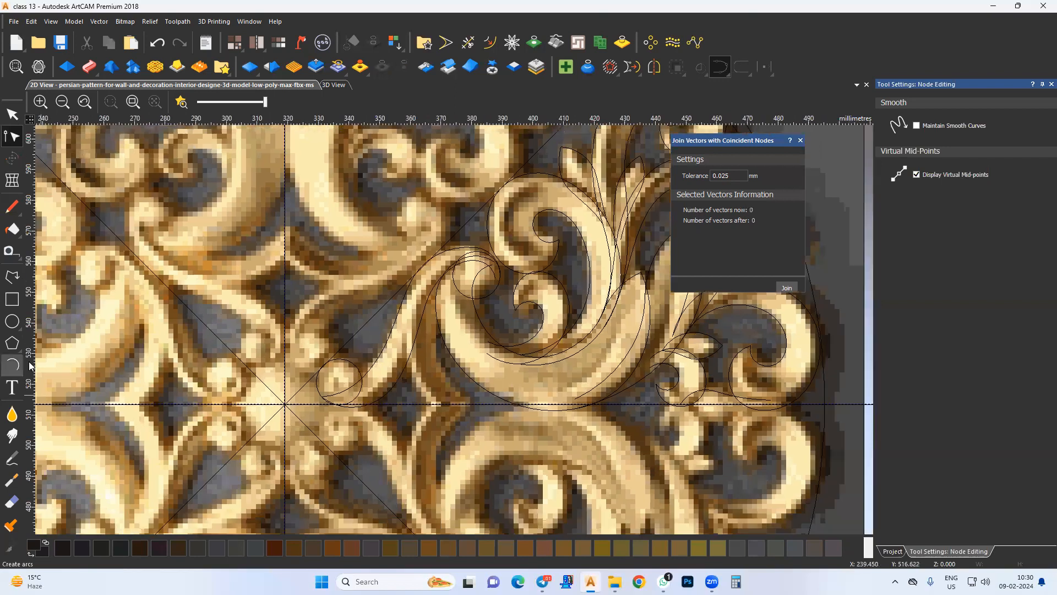
pyautogui.scroll(1, 477, 406)
pyautogui.click(478, 404)
pyautogui.moveTo(408, 214); pyautogui.dragTo(426, 280, button='middle')
pyautogui.click(425, 262)
pyautogui.click(420, 335)
pyautogui.moveTo(489, 199); pyautogui.dragTo(484, 256, button='middle')
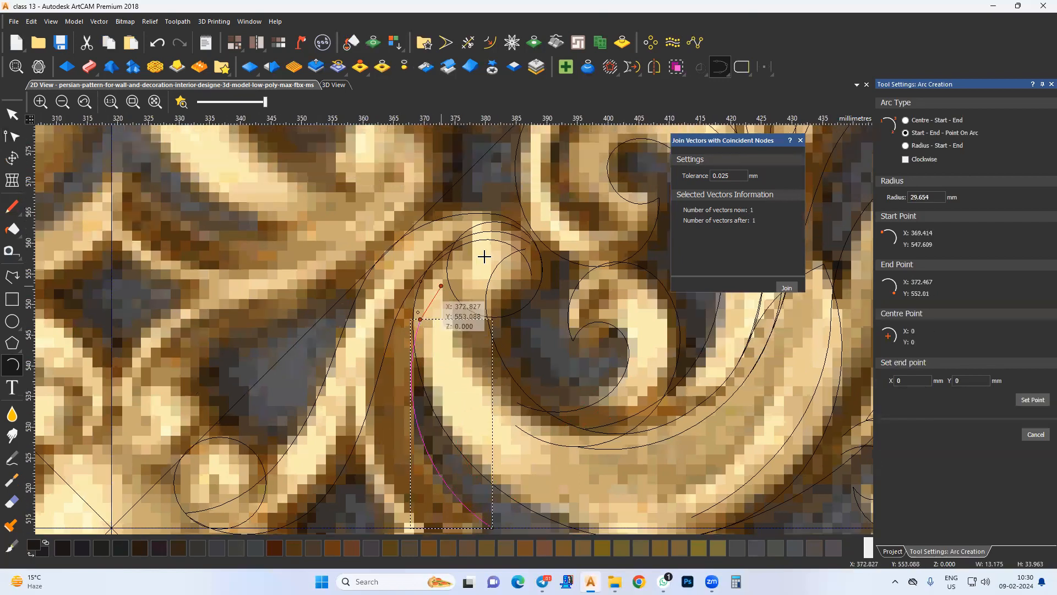
pyautogui.click(505, 248)
pyautogui.click(466, 261)
pyautogui.press('Escape')
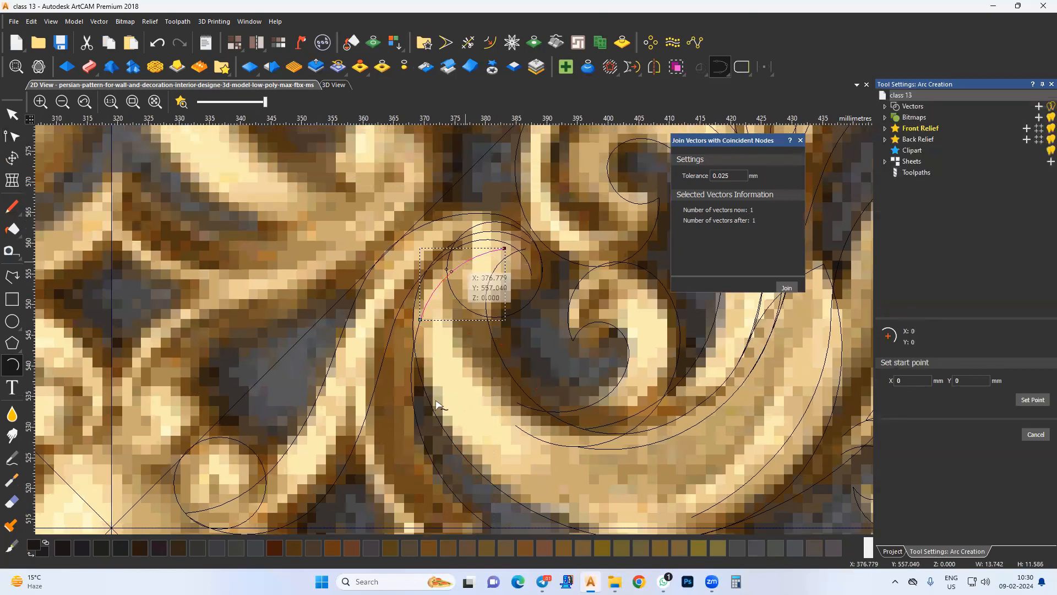
# Join the two arcs beside the large leaf and smooth the node where they meet
pyautogui.click(786, 287)
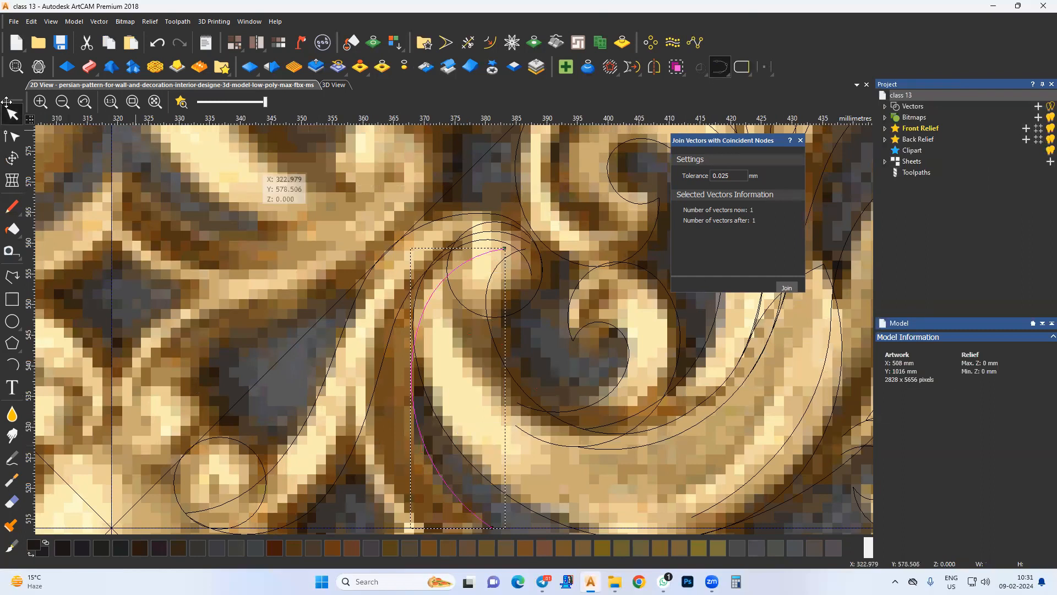
pyautogui.click(12, 137)
pyautogui.click(422, 326)
pyautogui.moveTo(421, 326); pyautogui.dragTo(440, 214, button='middle')
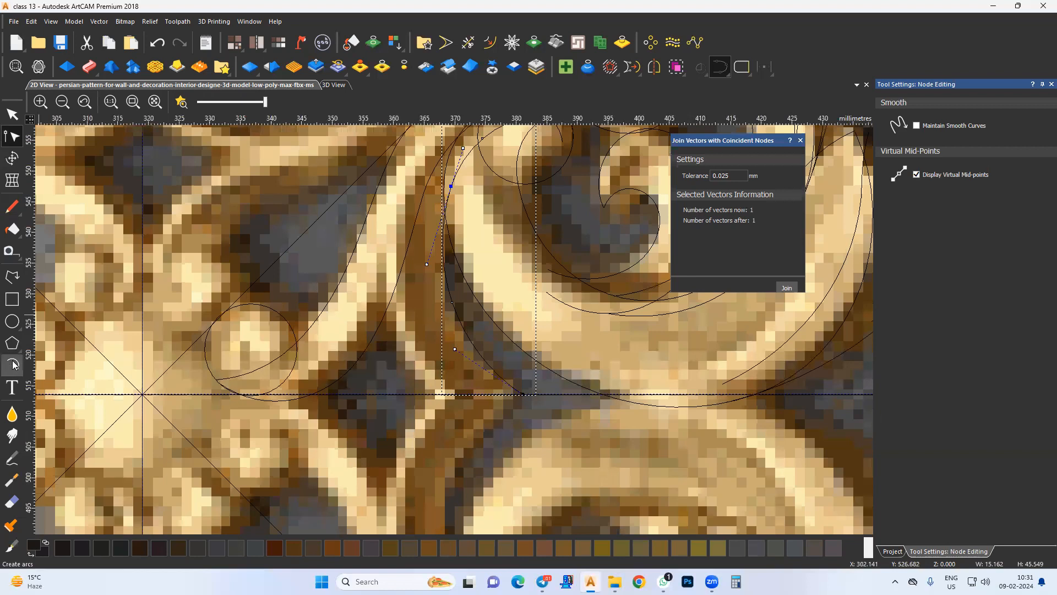
# Trace the band's far edge with an arc about 24.8 mm in radius from the ball and one about 37.1 mm crossing the horizontal axis
pyautogui.moveTo(383, 249); pyautogui.dragTo(430, 275, button='middle')
pyautogui.click(364, 332)
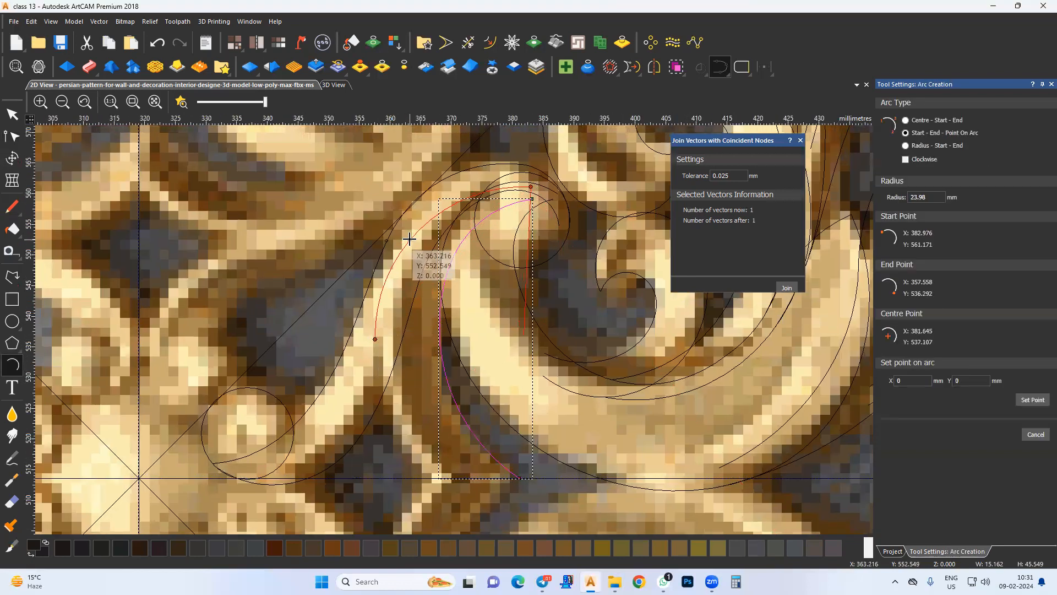
pyautogui.click(409, 239)
pyautogui.click(392, 408)
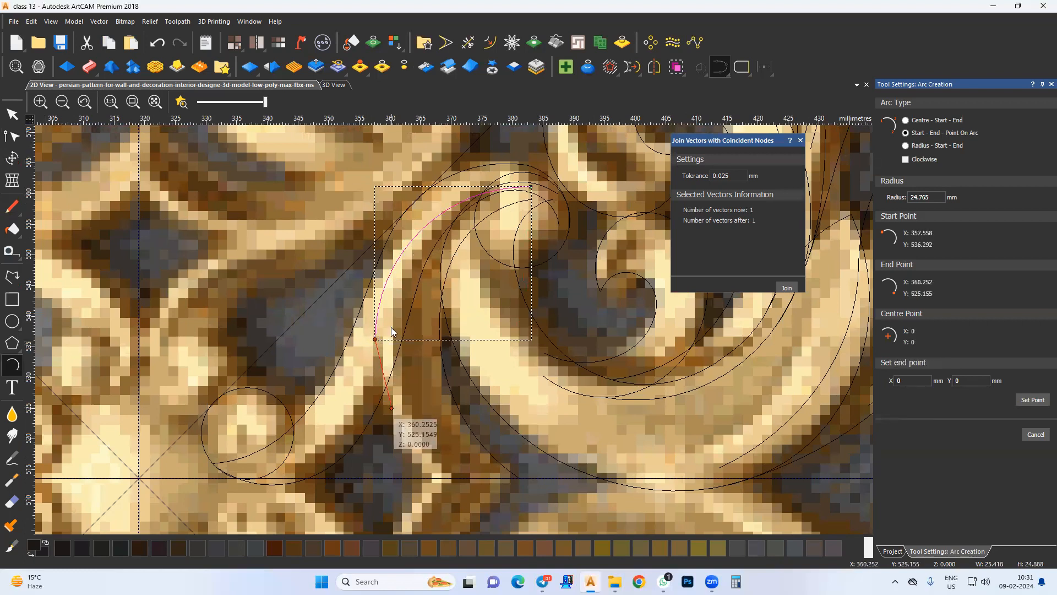
pyautogui.scroll(-3, 391, 331)
pyautogui.click(469, 411)
pyautogui.click(397, 328)
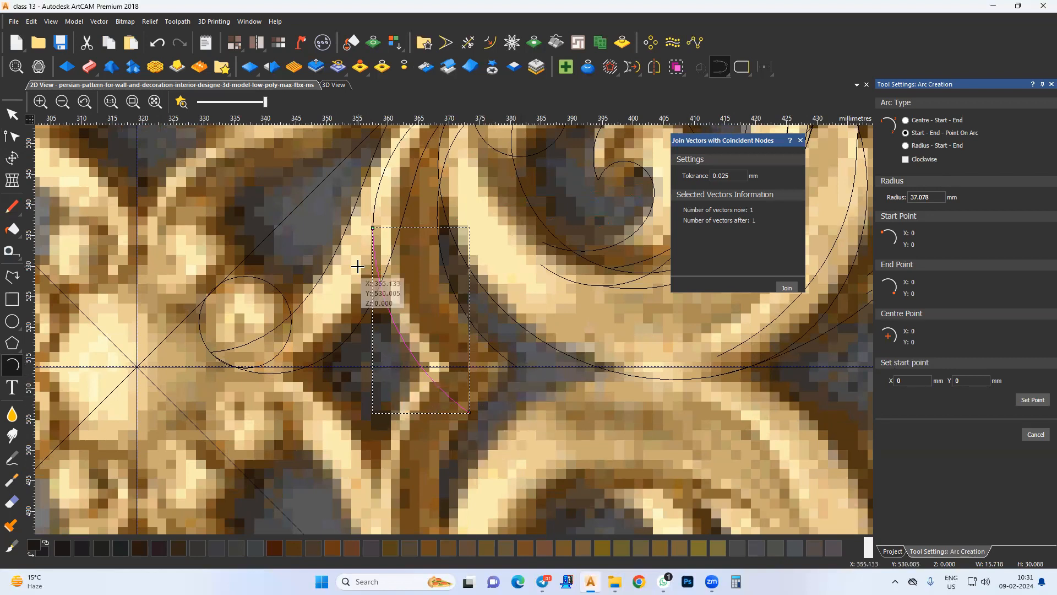
# Join the two arcs of the band's far edge and smooth their shared node
pyautogui.press('Escape')
pyautogui.keyDown('shift'); pyautogui.click(418, 230); pyautogui.keyUp('shift')
pyautogui.scroll(1, 816, 327)
pyautogui.click(786, 288)
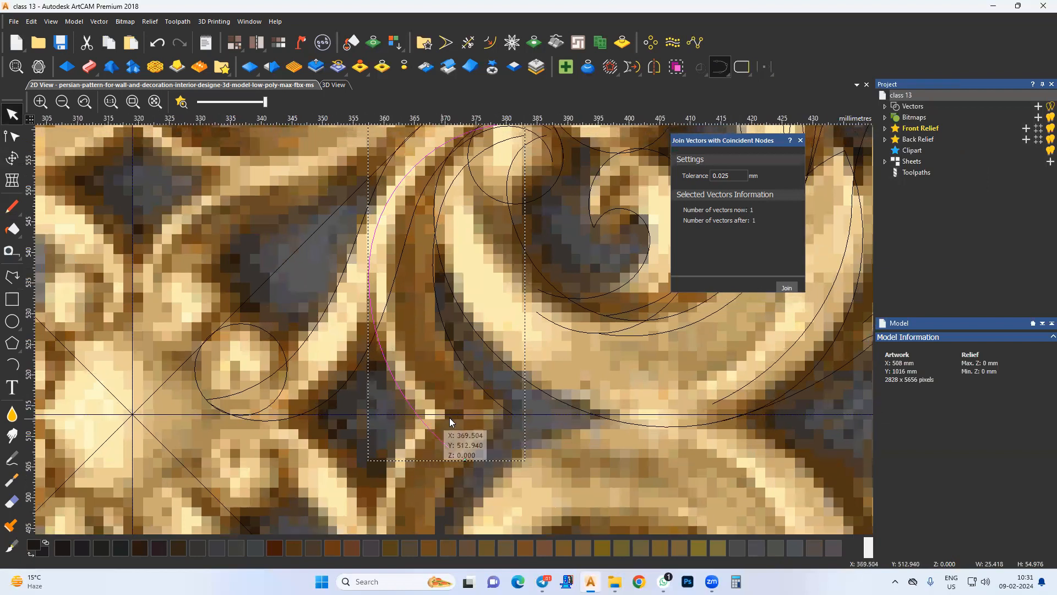
pyautogui.click(12, 136)
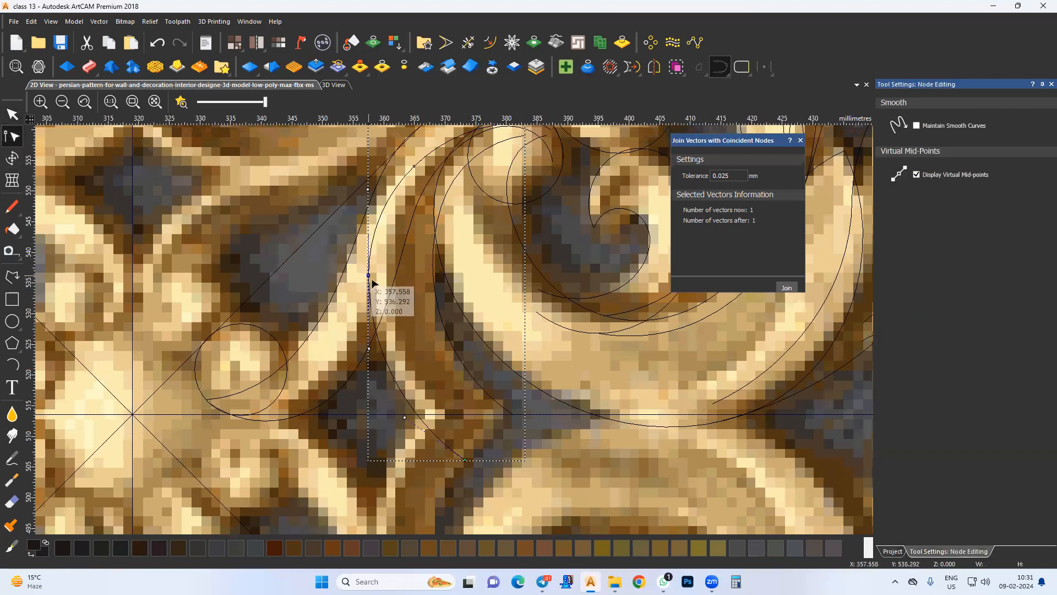
pyautogui.scroll(-2, 373, 283)
pyautogui.click(415, 367)
# Review the traced vectors in the 3D view and save the class 13 model
pyautogui.scroll(-1, 424, 366)
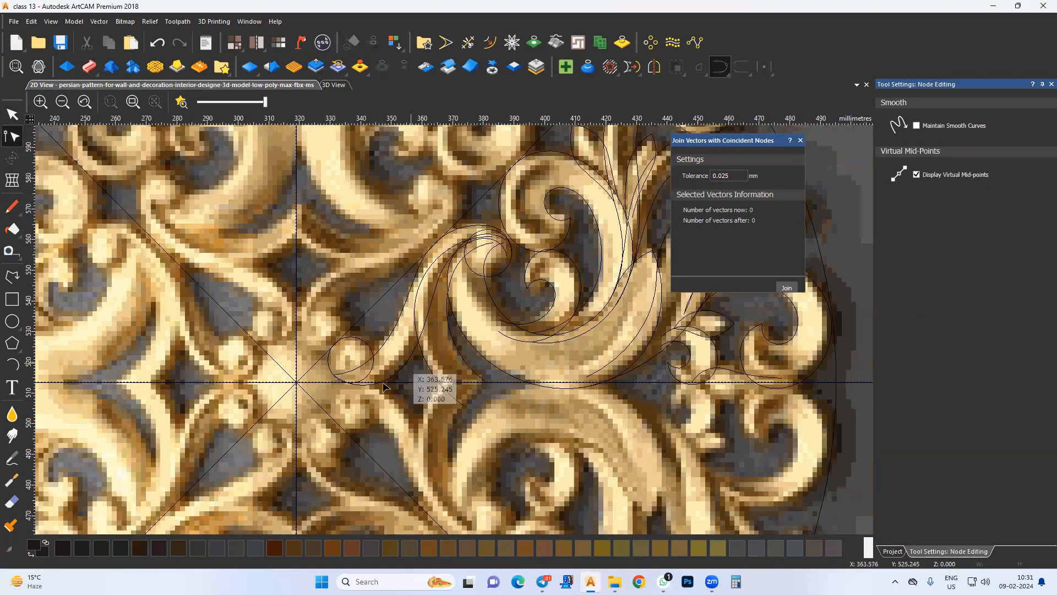
pyautogui.scroll(-1, 383, 387)
pyautogui.scroll(-1, 394, 390)
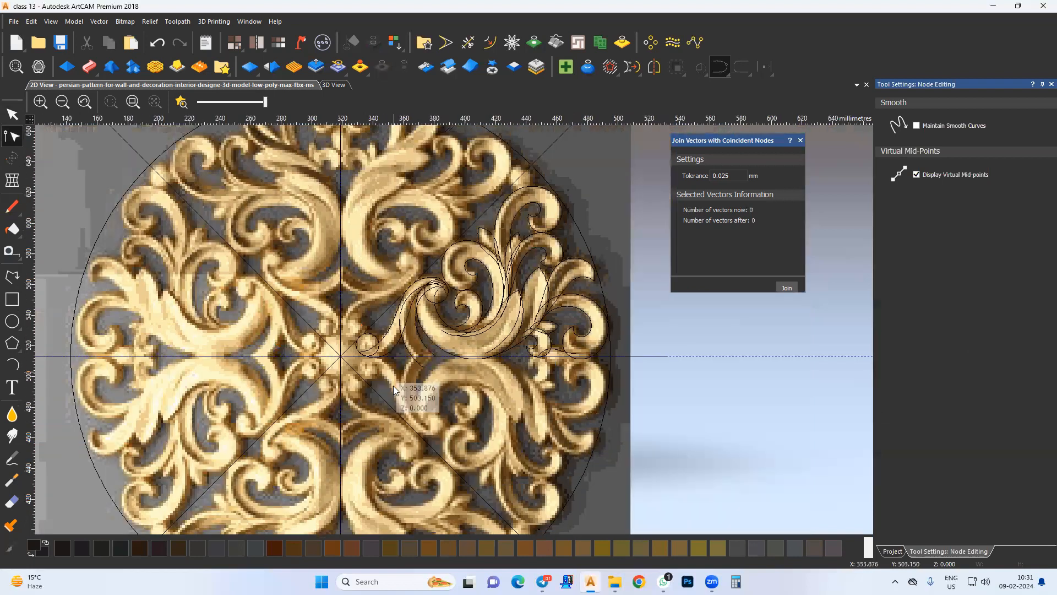
pyautogui.click(13, 114)
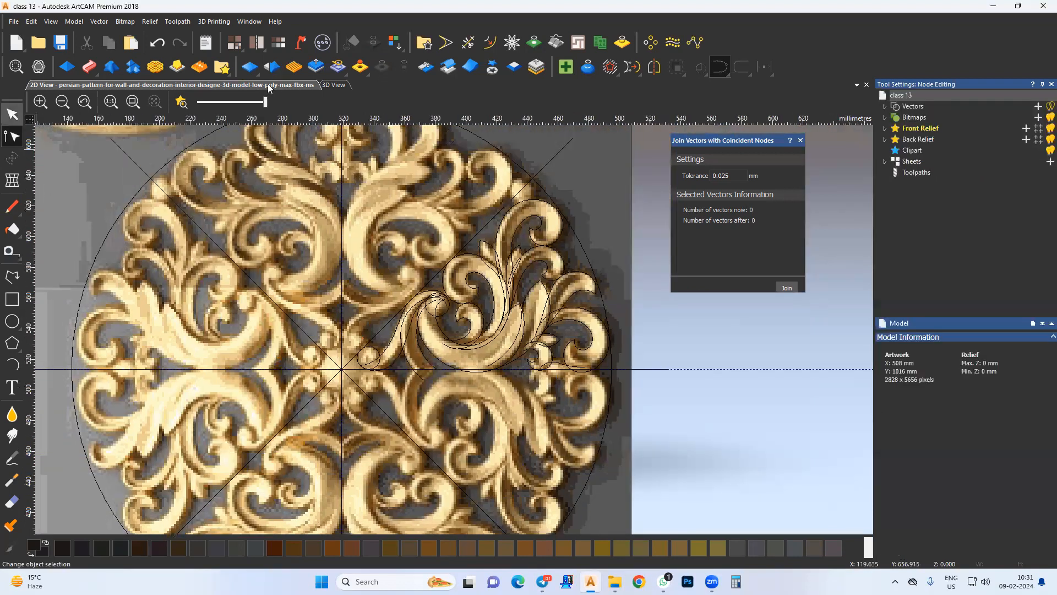
pyautogui.click(333, 85)
pyautogui.scroll(4, 503, 330)
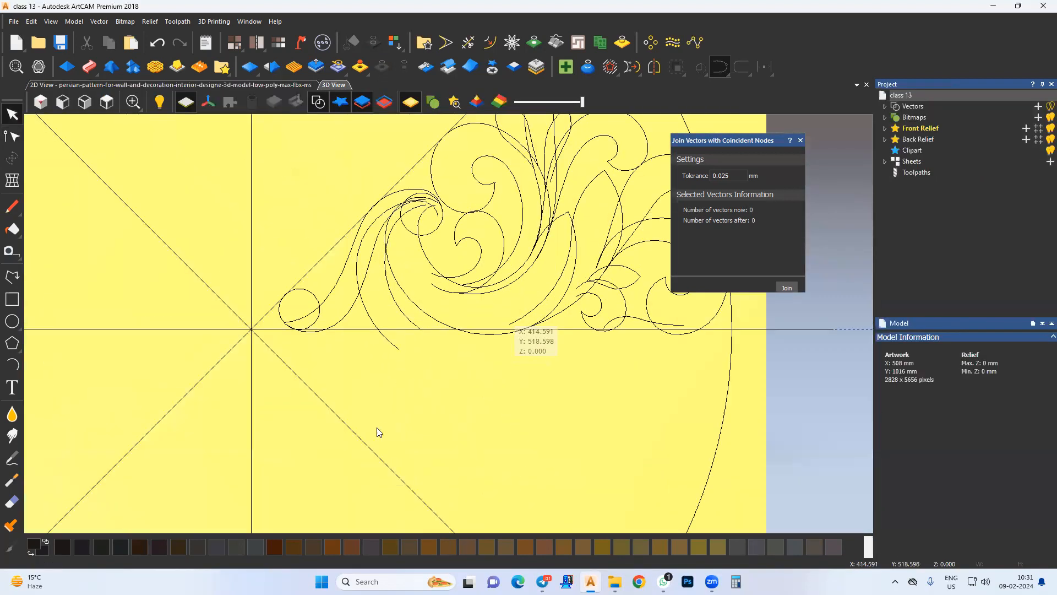
pyautogui.scroll(-1, 380, 412)
pyautogui.hotkey('ctrl', 's')
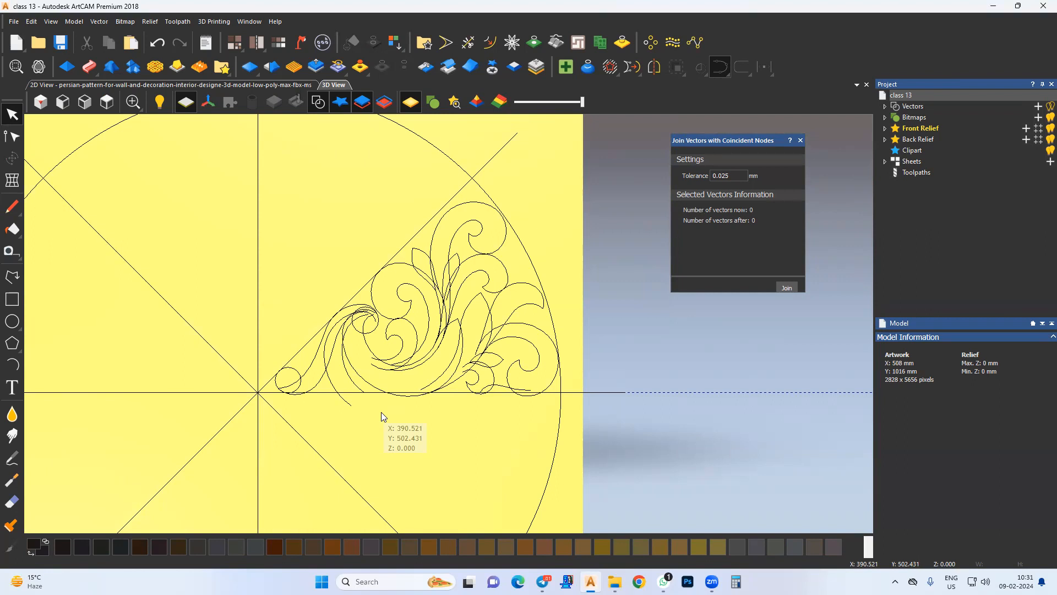
# Reshape the outer edge of the curl above the large leaf's ball by moving its upper node and curve handle slightly outward
pyautogui.click(126, 86)
pyautogui.scroll(3, 477, 267)
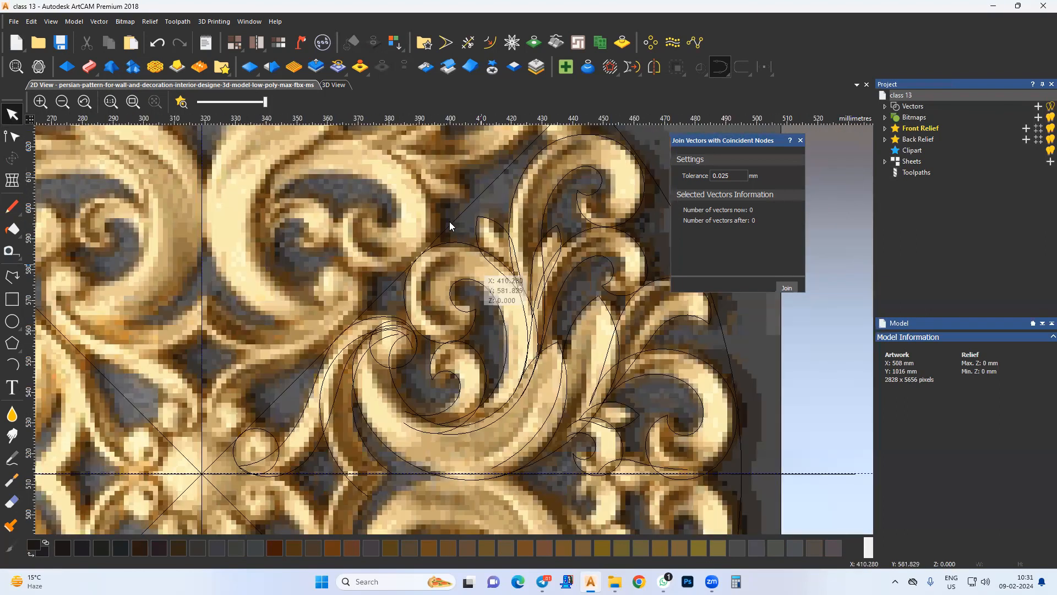
pyautogui.click(437, 288)
pyautogui.scroll(2, 437, 288)
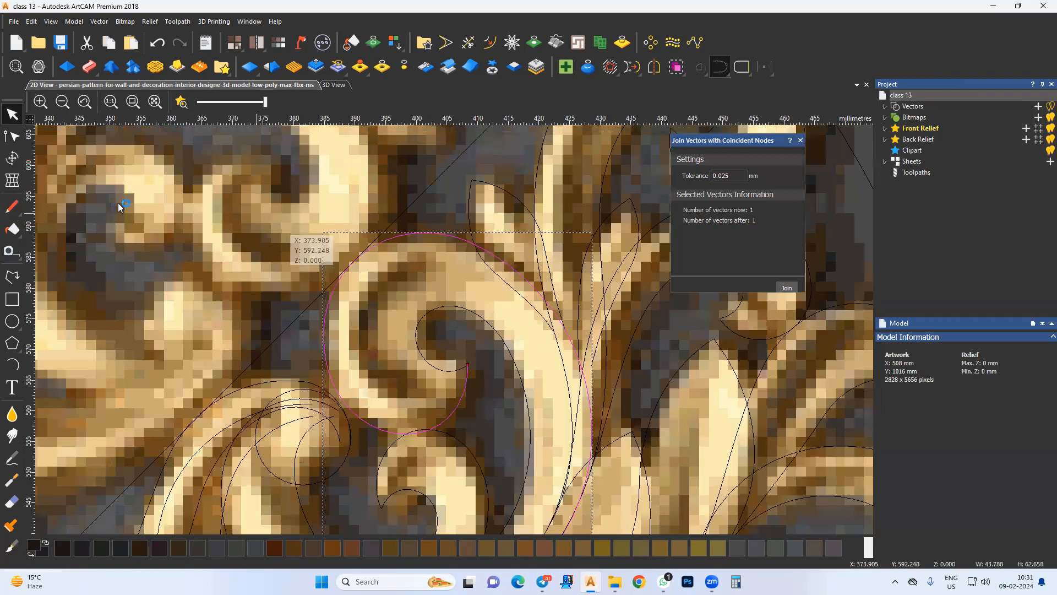
pyautogui.click(12, 136)
pyautogui.moveTo(554, 278); pyautogui.dragTo(545, 298, button='middle')
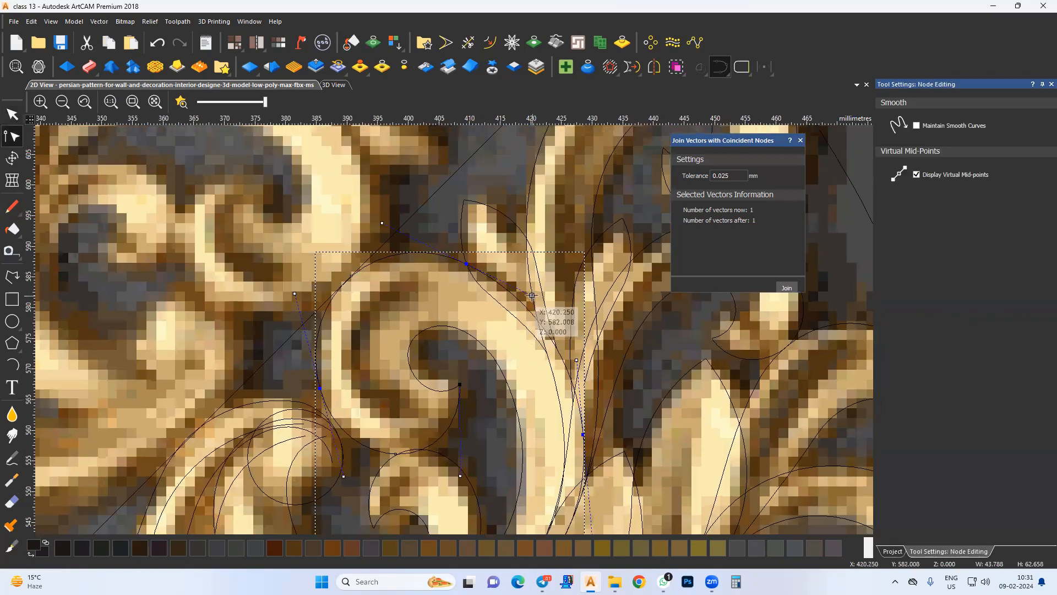
pyautogui.moveTo(531, 295); pyautogui.dragTo(533, 282)
pyautogui.moveTo(467, 264); pyautogui.dragTo(468, 256)
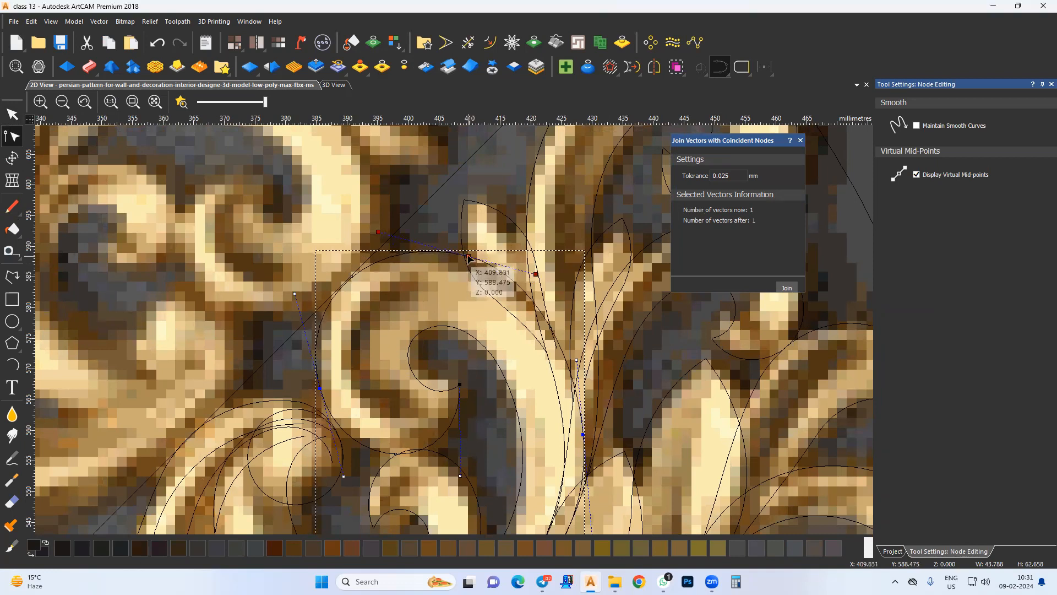
pyautogui.click(458, 260)
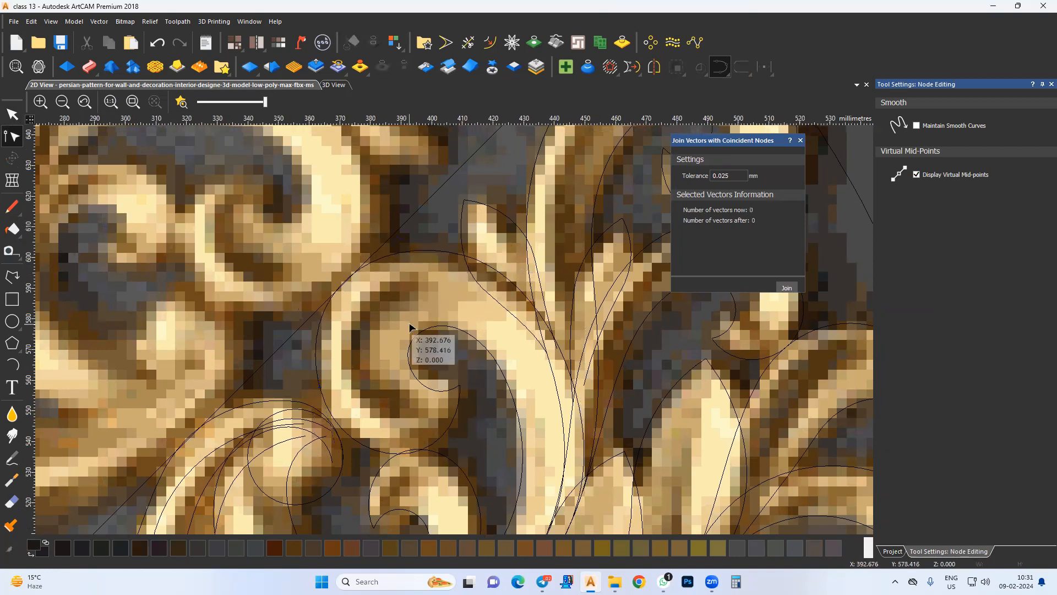
pyautogui.scroll(-2, 410, 324)
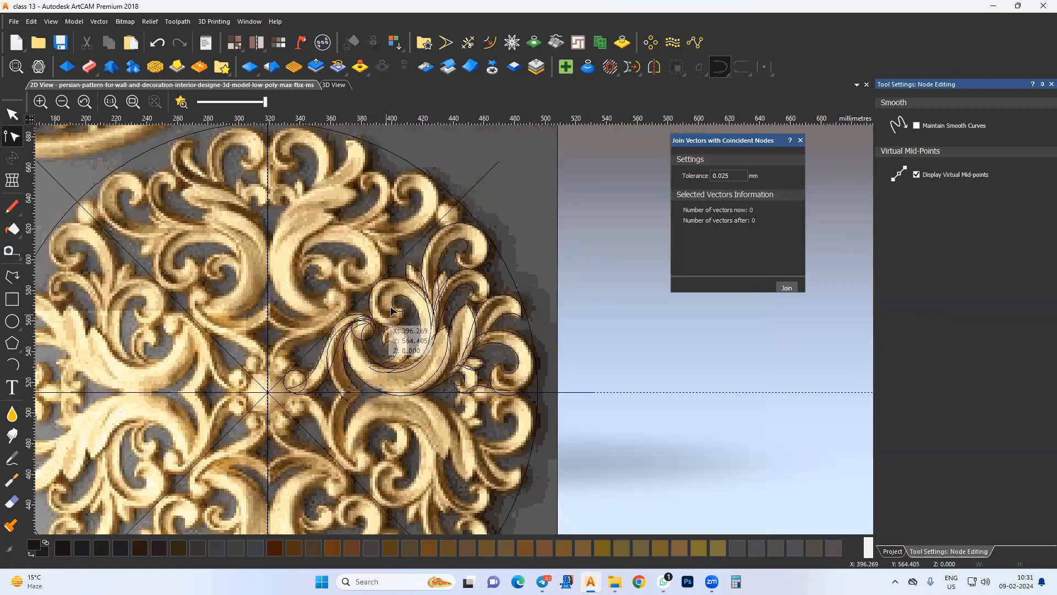
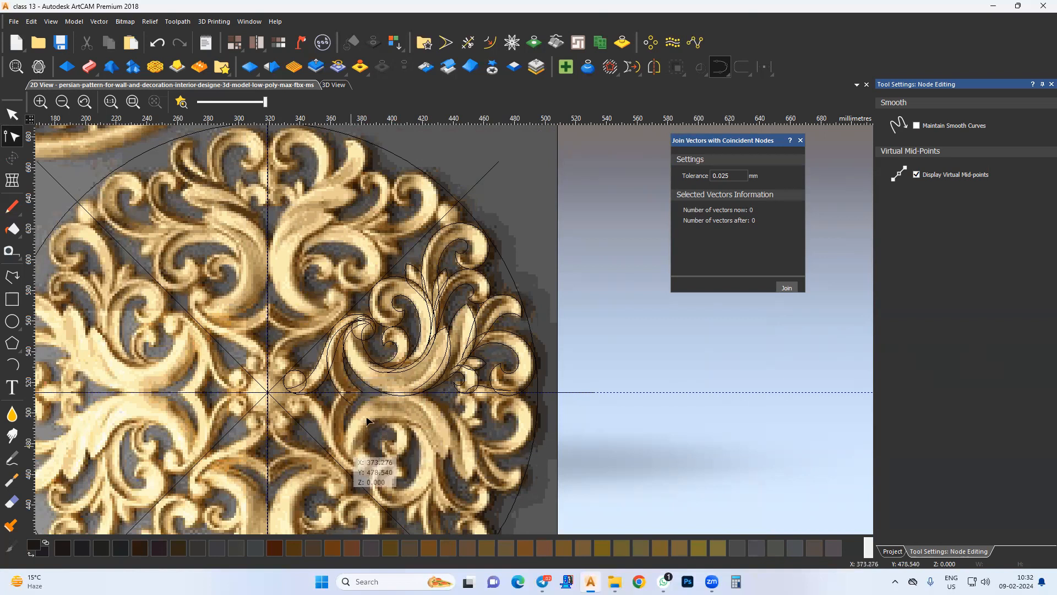
# Draw a small L-shaped polyline about 5.7 by 6.5 mm in the empty area outside the ornament's circle
pyautogui.moveTo(468, 358); pyautogui.dragTo(460, 373, button='middle')
pyautogui.moveTo(373, 342)
pyautogui.mouseDown(button='middle')
pyautogui.moveTo(362, 355)
pyautogui.moveTo(364, 343)
pyautogui.mouseUp(button='middle')
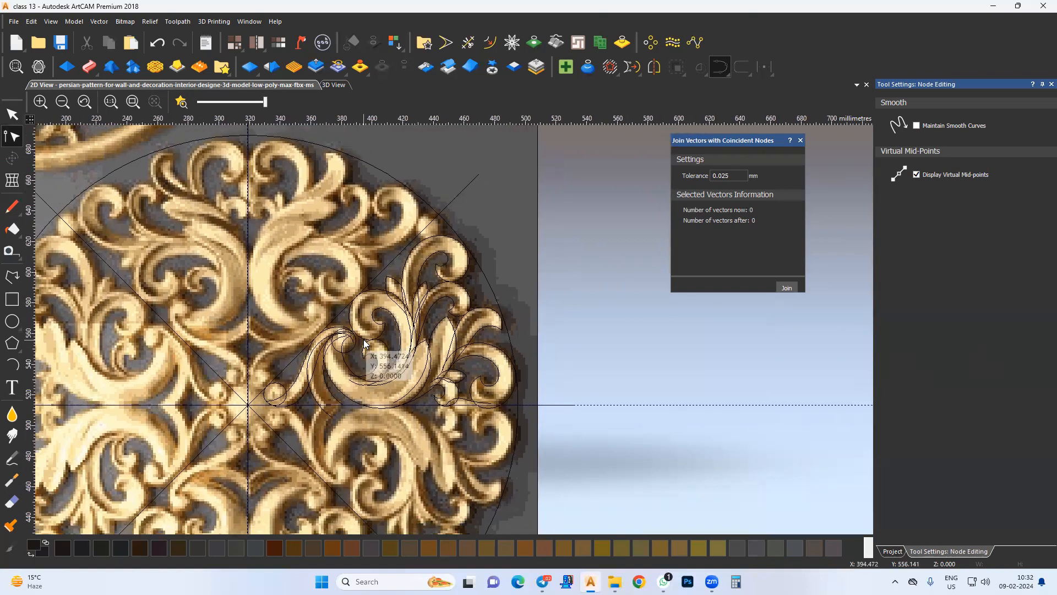
pyautogui.click(12, 276)
pyautogui.scroll(3, 490, 253)
pyautogui.click(490, 253)
pyautogui.click(491, 234)
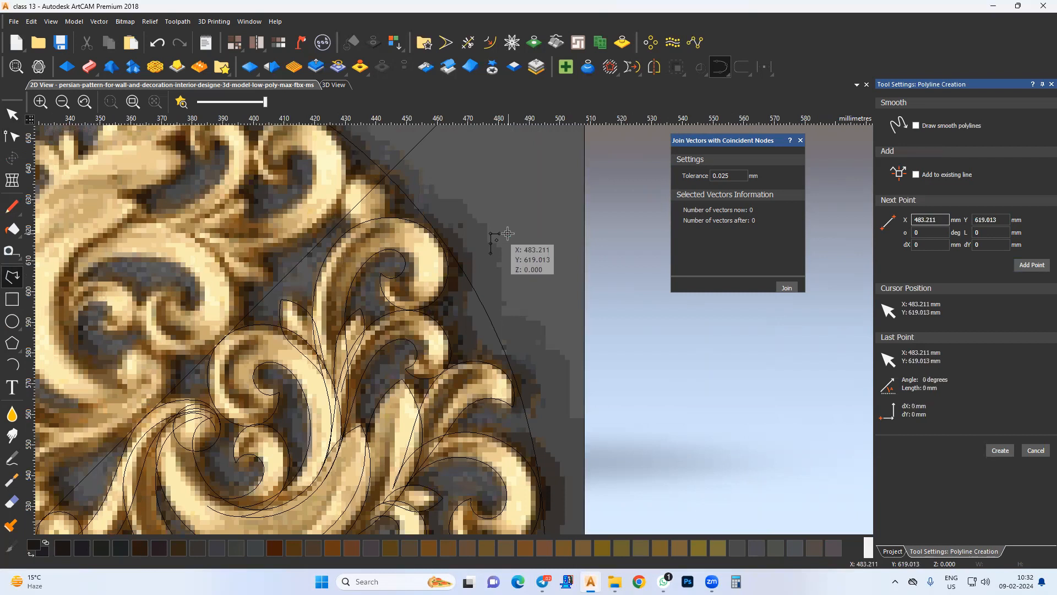
pyautogui.press('Escape')
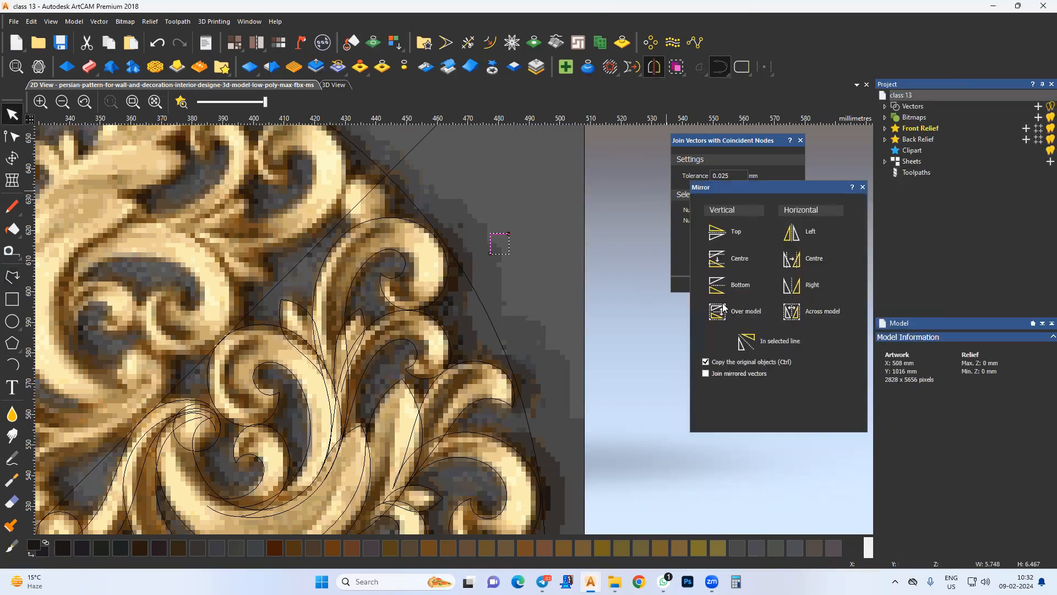
# Mirror the L-shaped polyline to its right side, keeping the original, and join both halves into one vector
pyautogui.scroll(2, 502, 254)
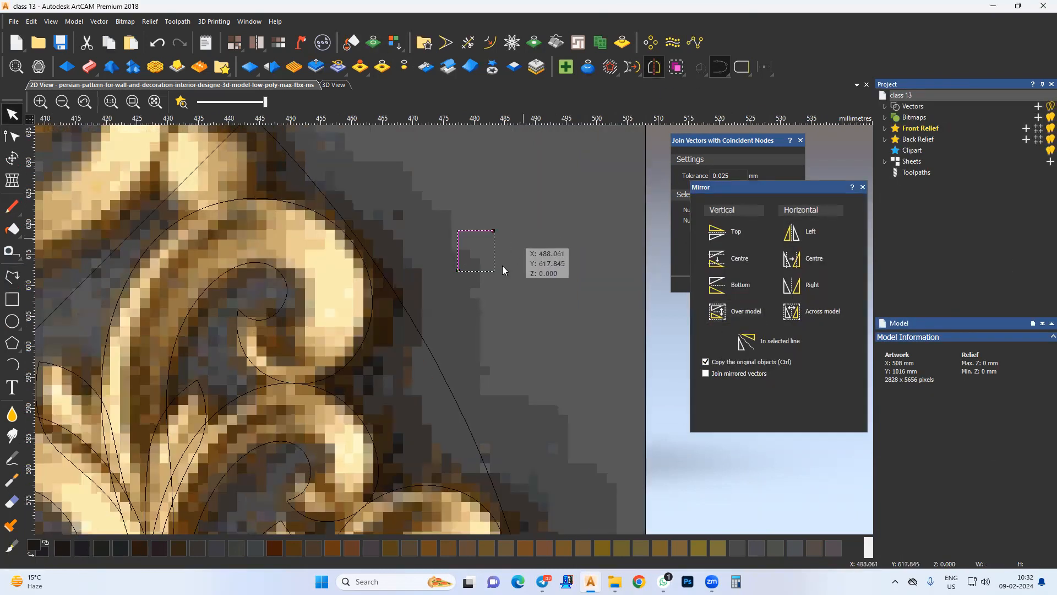
pyautogui.click(816, 286)
pyautogui.moveTo(428, 201); pyautogui.dragTo(633, 308)
pyautogui.click(687, 251)
pyautogui.click(787, 287)
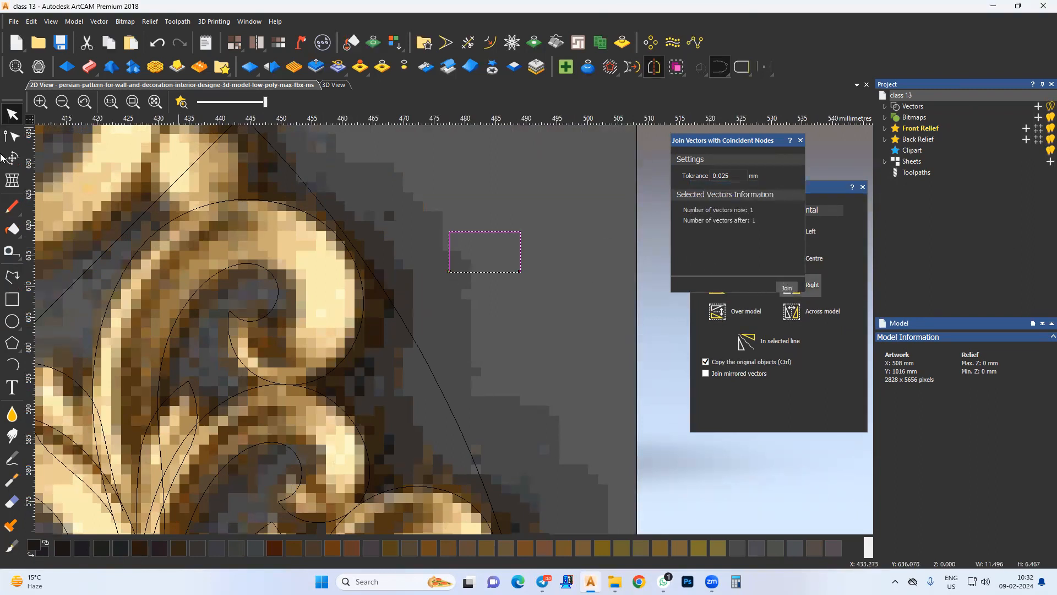
# Move the joined shape's top middle node downward so its upper edge forms a V
pyautogui.click(12, 136)
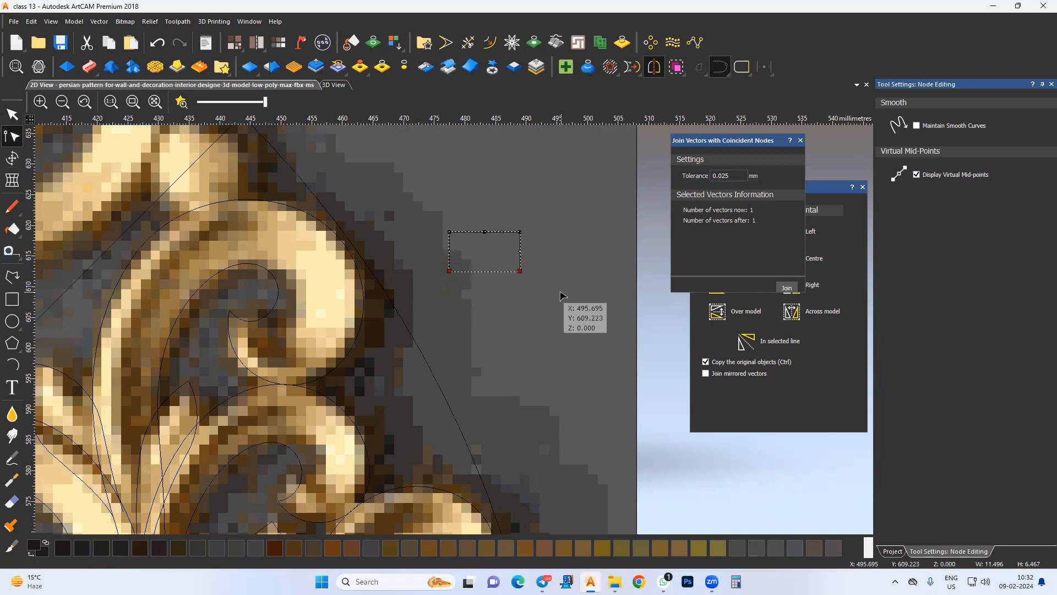
pyautogui.press('Up')
pyautogui.click(484, 232)
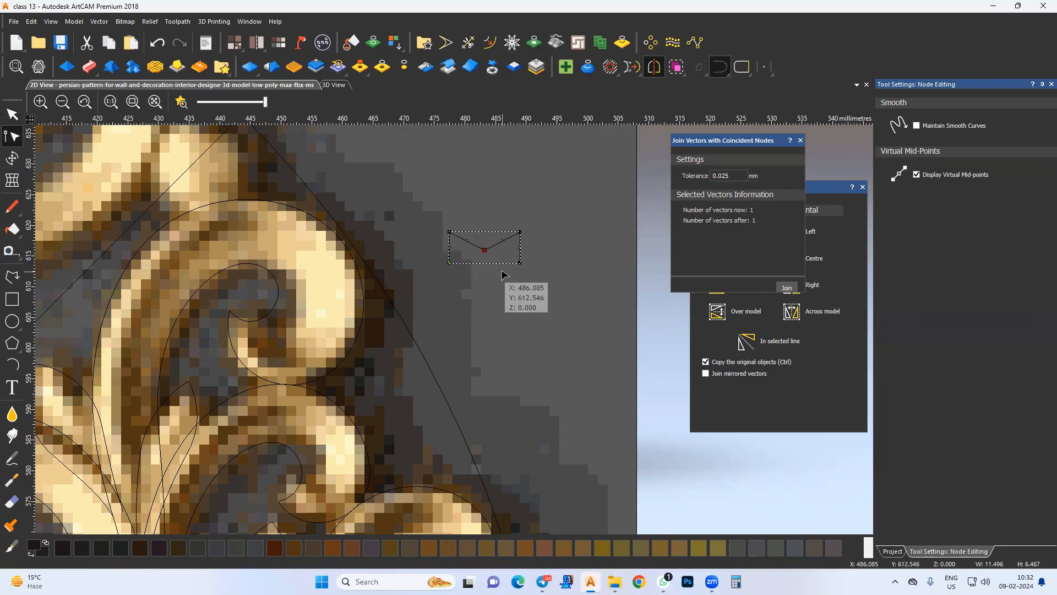
# Convert the two sloping spans of the V to Bezier curves and bow both upward symmetrically
pyautogui.scroll(-2, 502, 274)
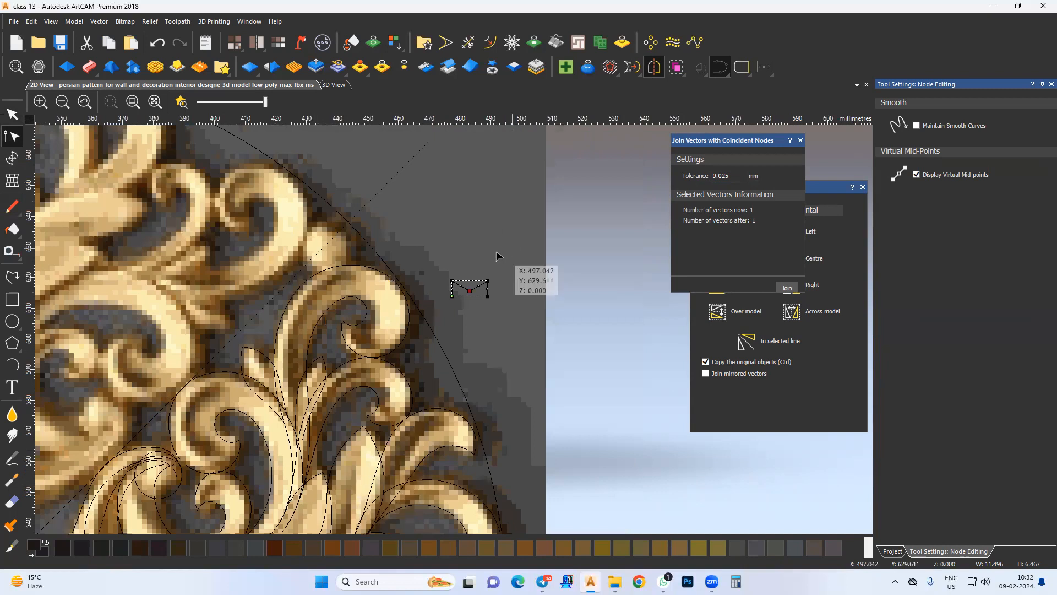
pyautogui.scroll(4, 468, 288)
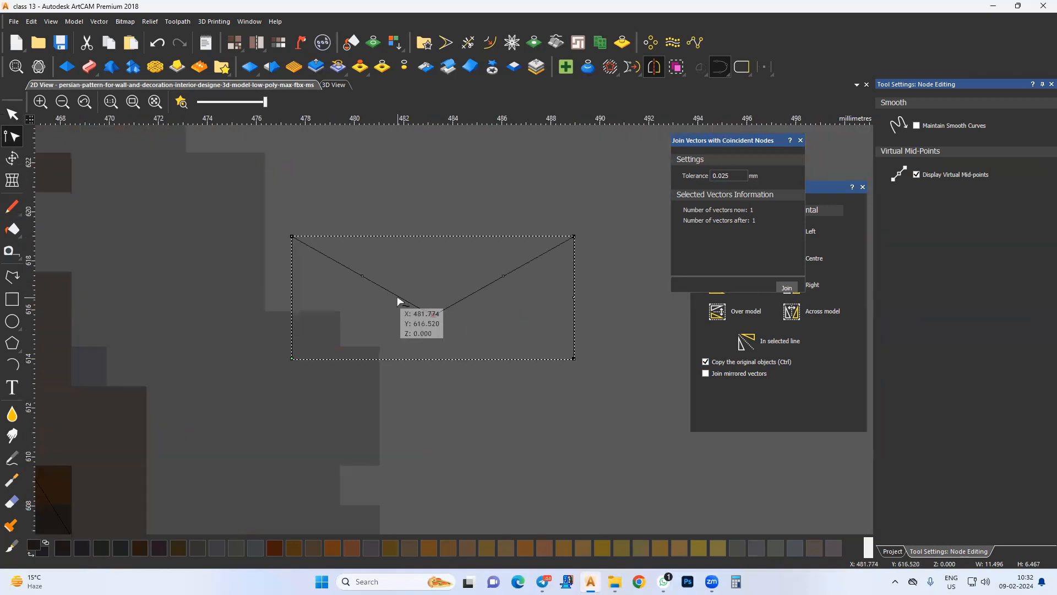
pyautogui.press('b')
pyautogui.press('b')
pyautogui.moveTo(339, 255)
pyautogui.mouseDown()
pyautogui.moveTo(404, 302)
pyautogui.moveTo(397, 263)
pyautogui.moveTo(345, 243)
pyautogui.mouseUp()
pyautogui.moveTo(480, 288); pyautogui.dragTo(518, 245)
pyautogui.click(474, 312)
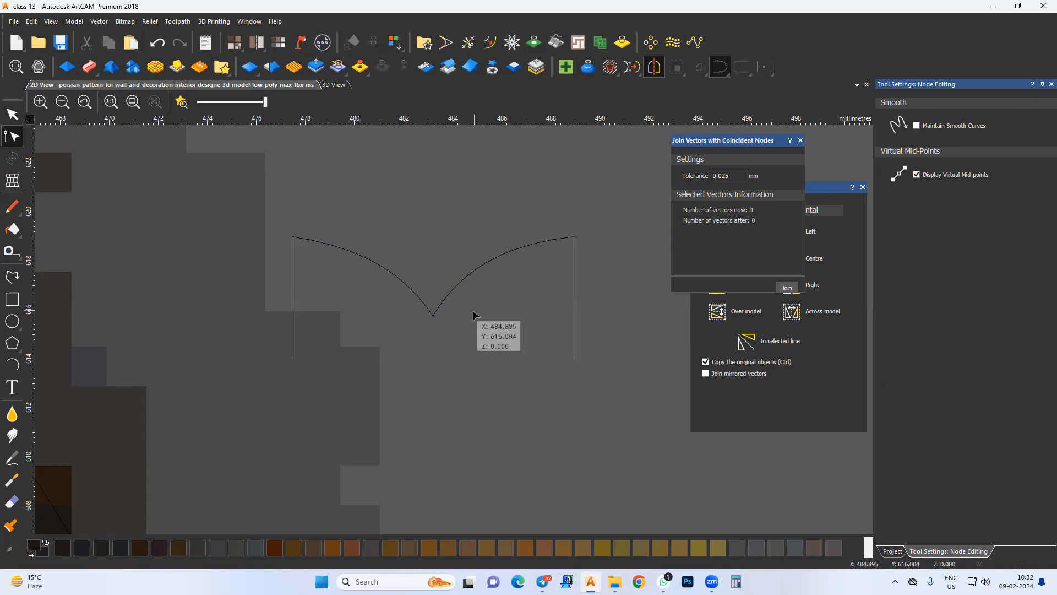
# Draw a three-point arc about 11.5 mm wide across the M-shaped profile's lower ends and move it to the profile's right side
pyautogui.scroll(-2, 474, 313)
pyautogui.moveTo(404, 369); pyautogui.dragTo(474, 260, button='middle')
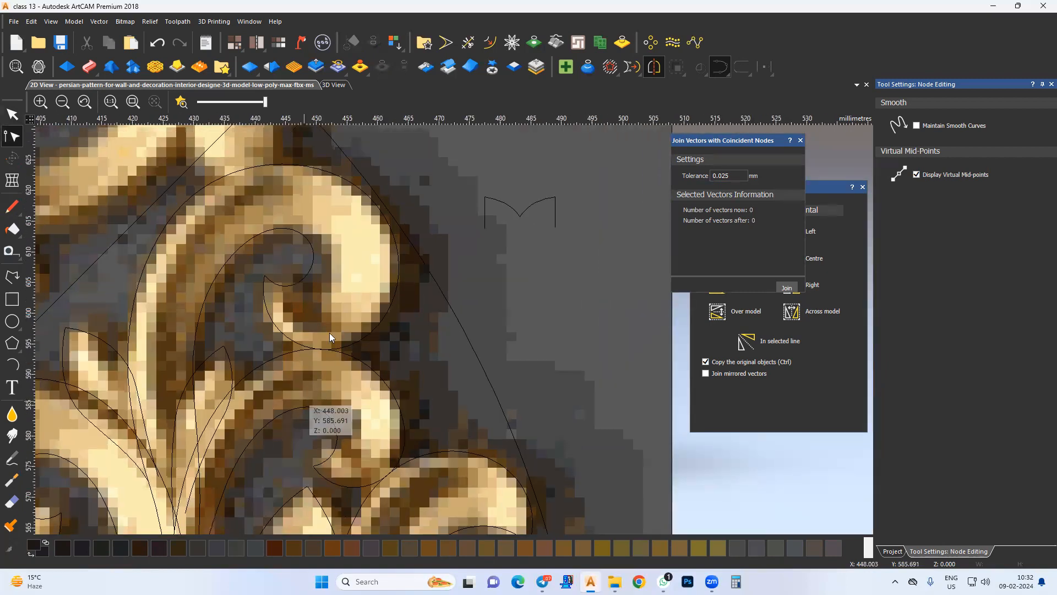
pyautogui.scroll(-1, 330, 337)
pyautogui.moveTo(198, 348); pyautogui.dragTo(173, 345, button='middle')
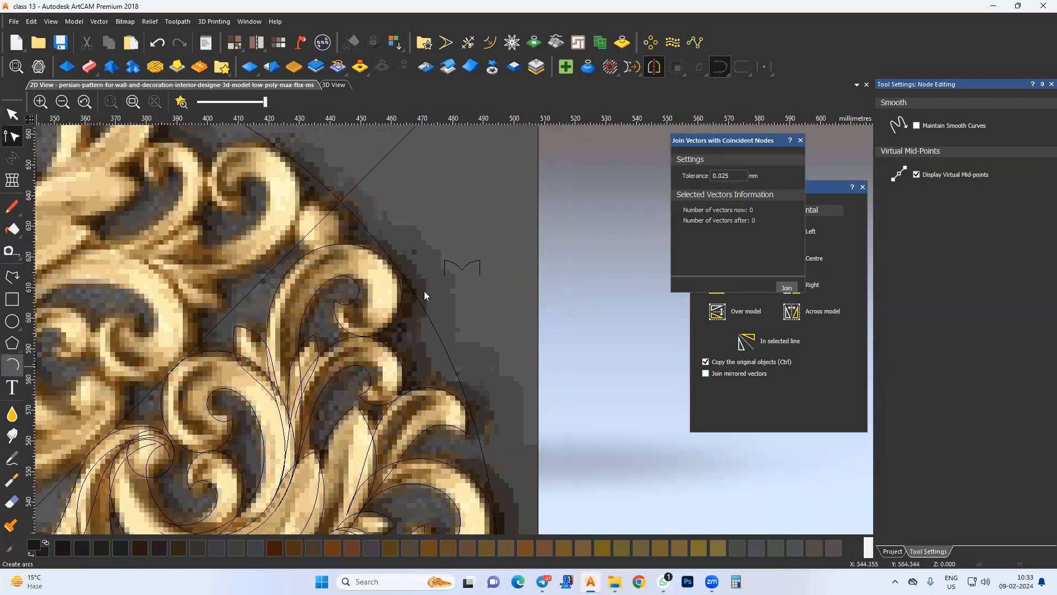
pyautogui.click(444, 274)
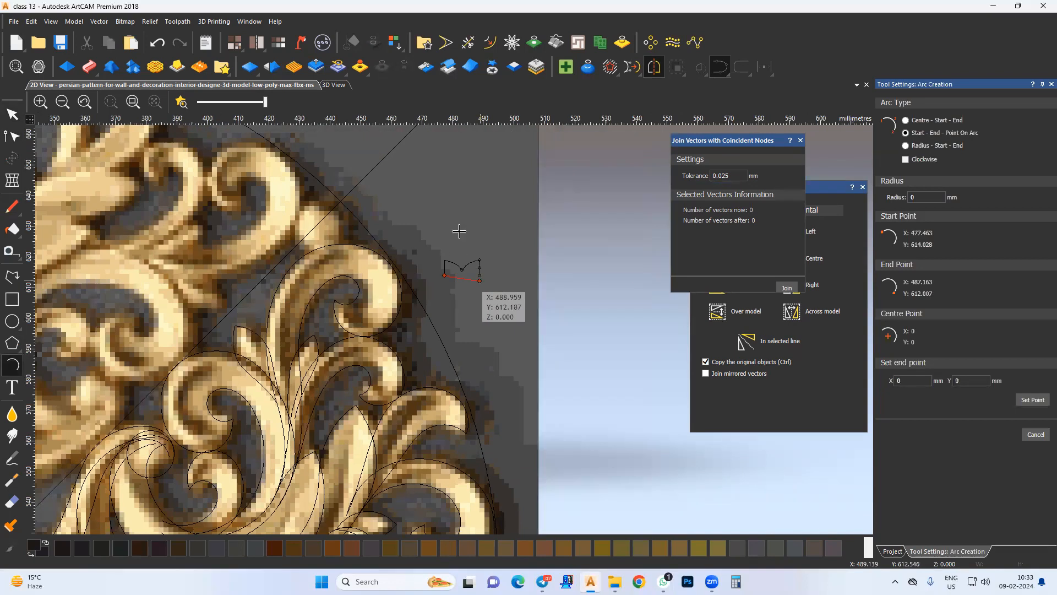
pyautogui.click(480, 275)
pyautogui.click(461, 230)
pyautogui.moveTo(462, 257); pyautogui.dragTo(502, 256)
pyautogui.click(486, 301)
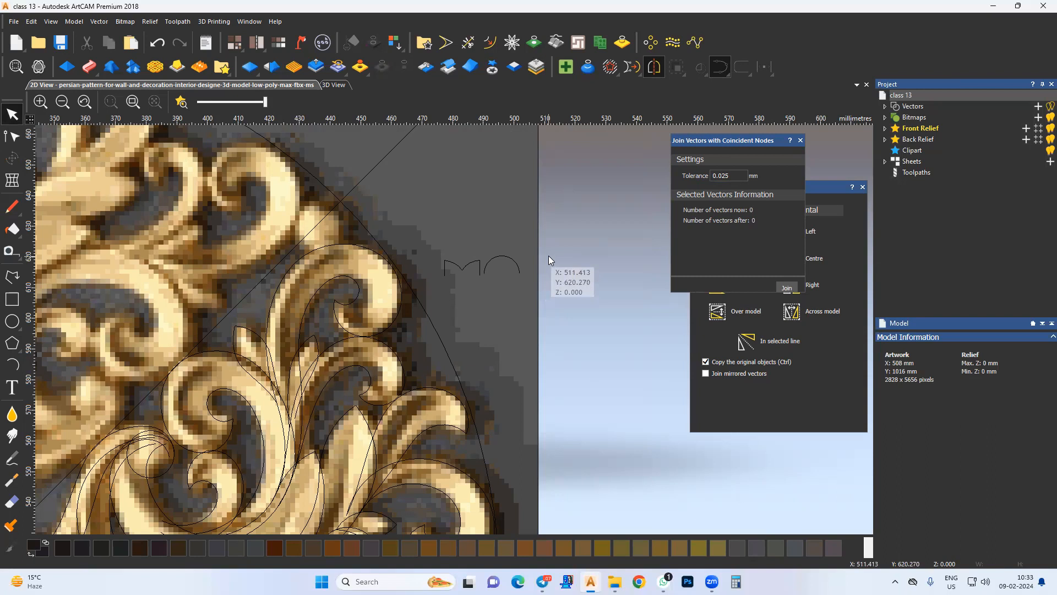
# Draw a peaked polyline with short vertical ends, about 12.4 mm wide and 6.2 mm high, and place it below the M-shaped profile
pyautogui.moveTo(517, 270); pyautogui.dragTo(518, 275, button='middle')
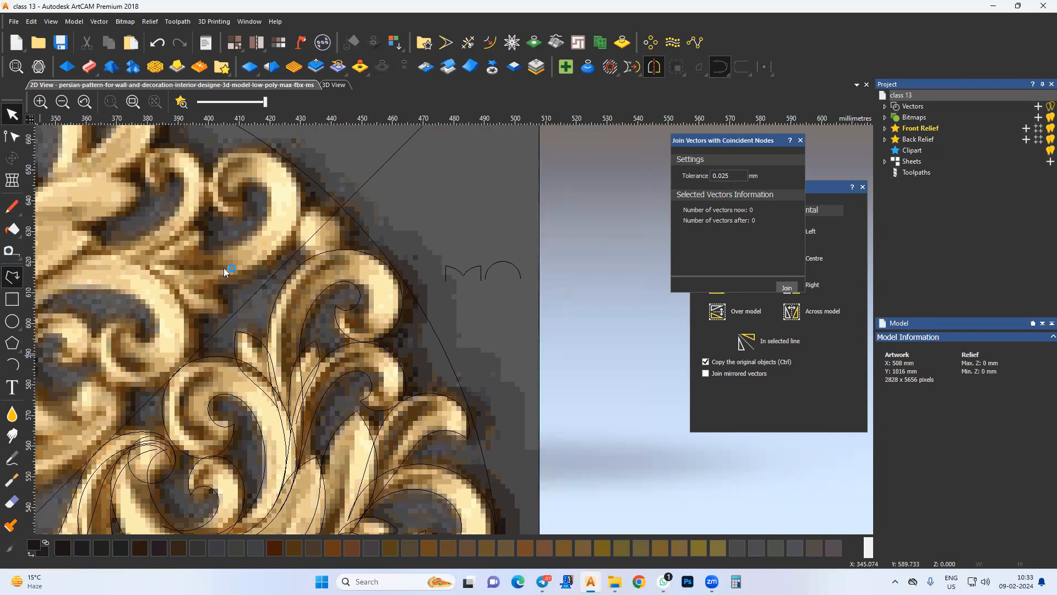
pyautogui.scroll(3, 438, 296)
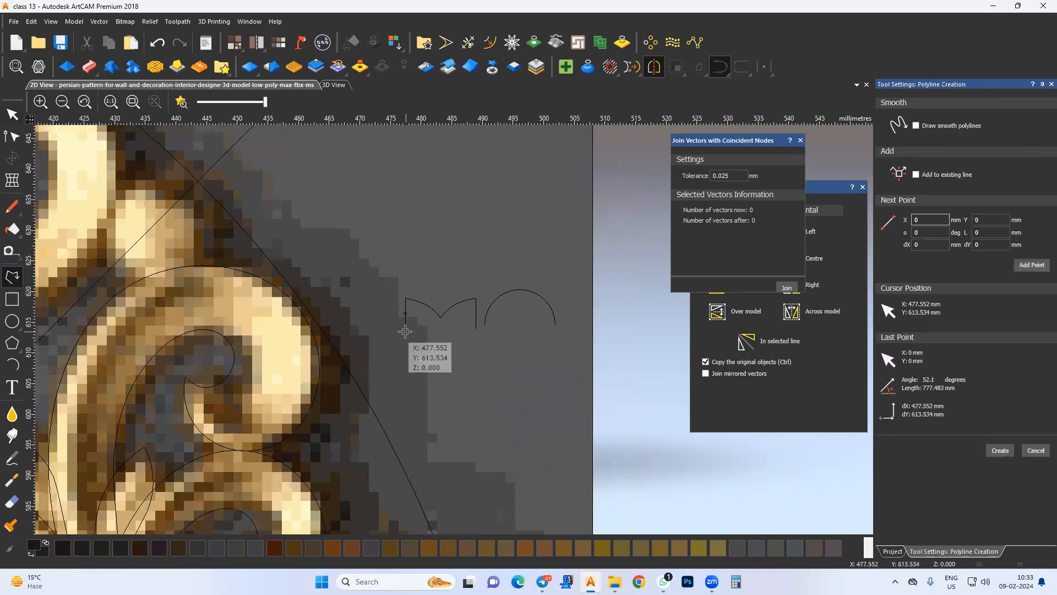
pyautogui.click(441, 292)
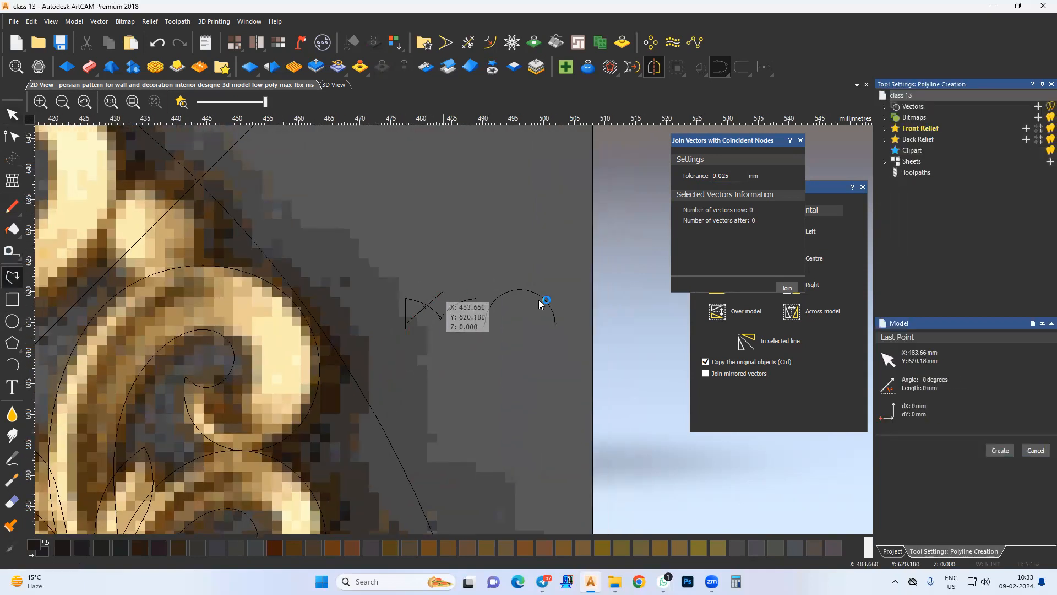
pyautogui.click(811, 286)
pyautogui.moveTo(460, 273); pyautogui.dragTo(451, 361)
pyautogui.click(681, 264)
pyautogui.click(459, 439)
pyautogui.scroll(-2, 410, 314)
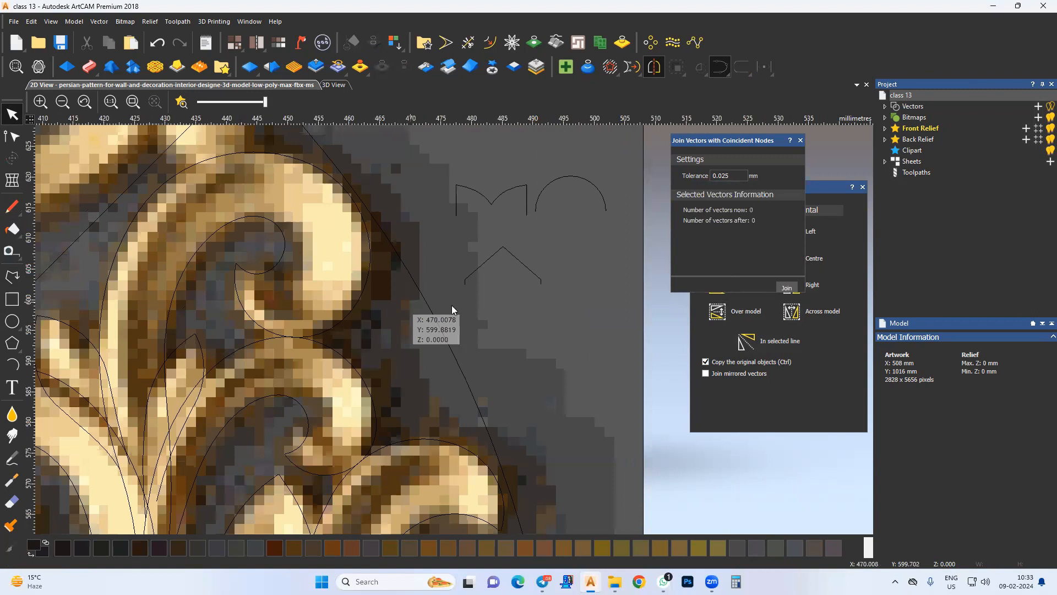
# Move the peaked polyline's top node directly above its left end to form a slope descending to the right
pyautogui.moveTo(399, 367); pyautogui.dragTo(394, 364, button='middle')
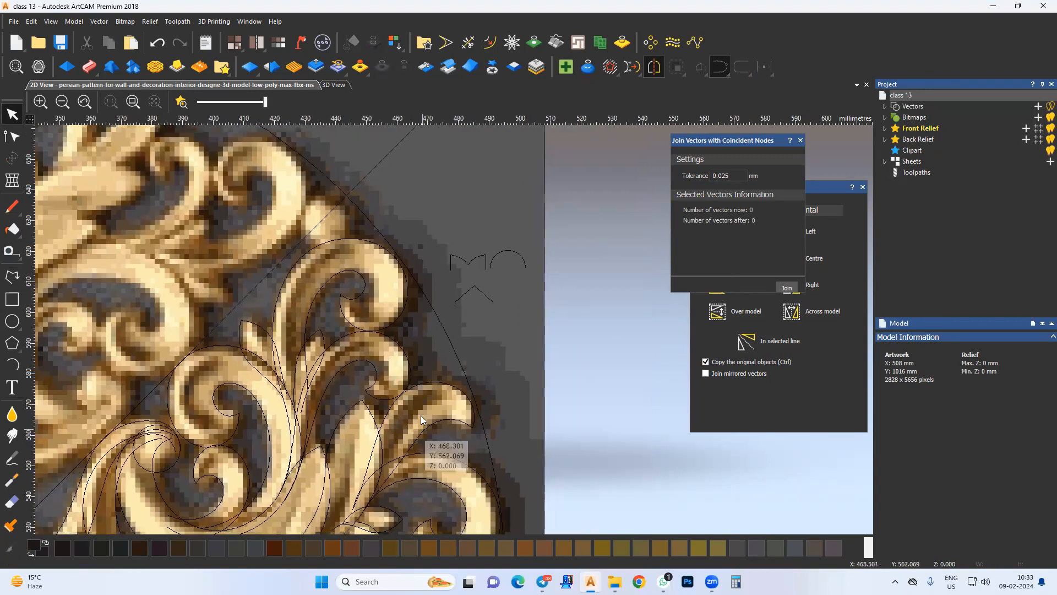
pyautogui.moveTo(426, 439); pyautogui.dragTo(420, 372, button='middle')
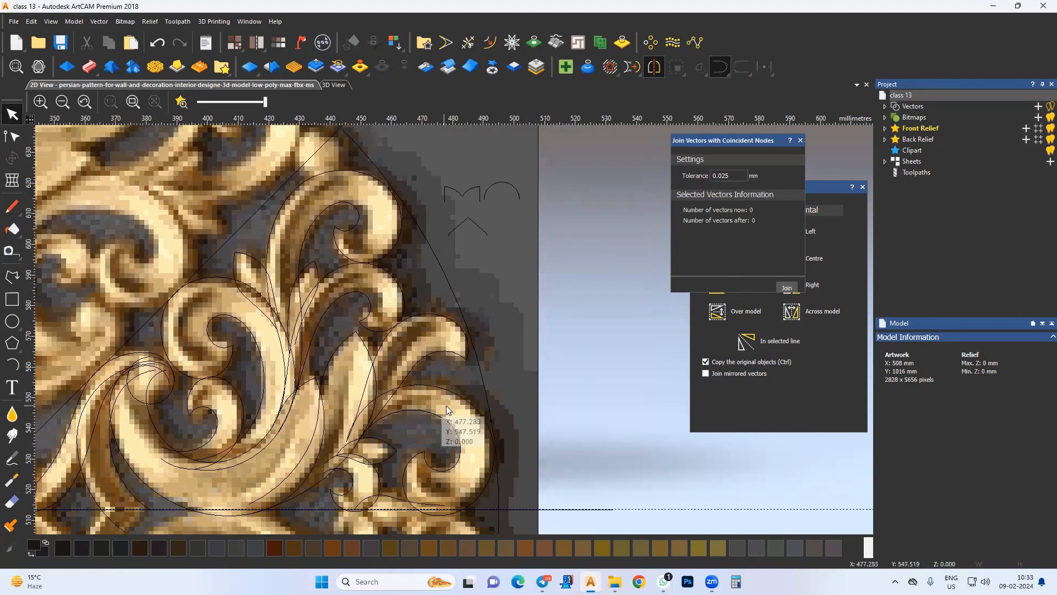
pyautogui.scroll(2, 473, 311)
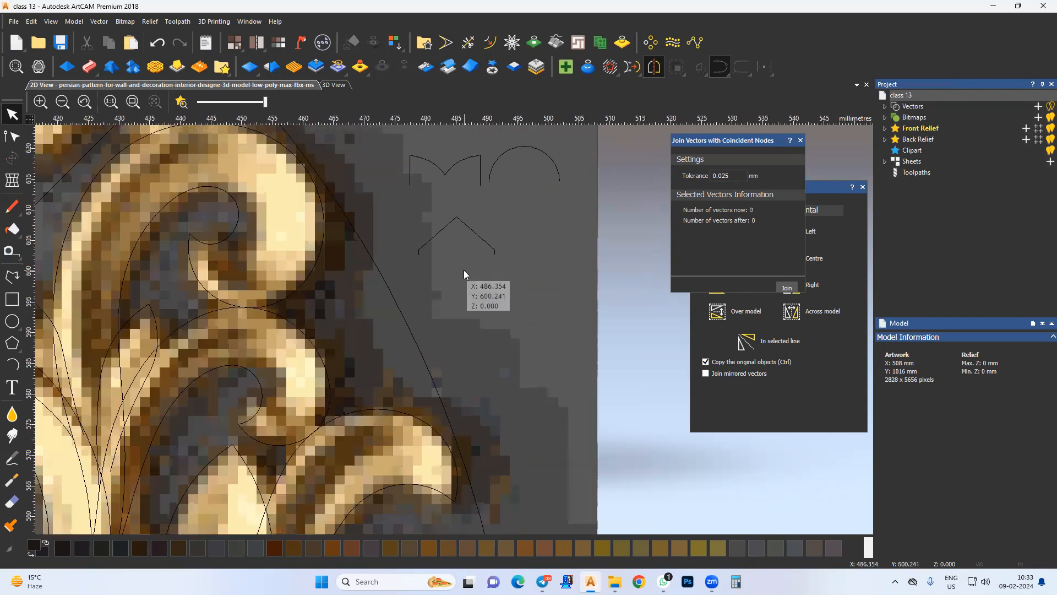
pyautogui.click(462, 260)
pyautogui.scroll(2, 443, 242)
pyautogui.press('n')
pyautogui.moveTo(441, 222); pyautogui.dragTo(494, 257)
pyautogui.moveTo(483, 251); pyautogui.dragTo(422, 286)
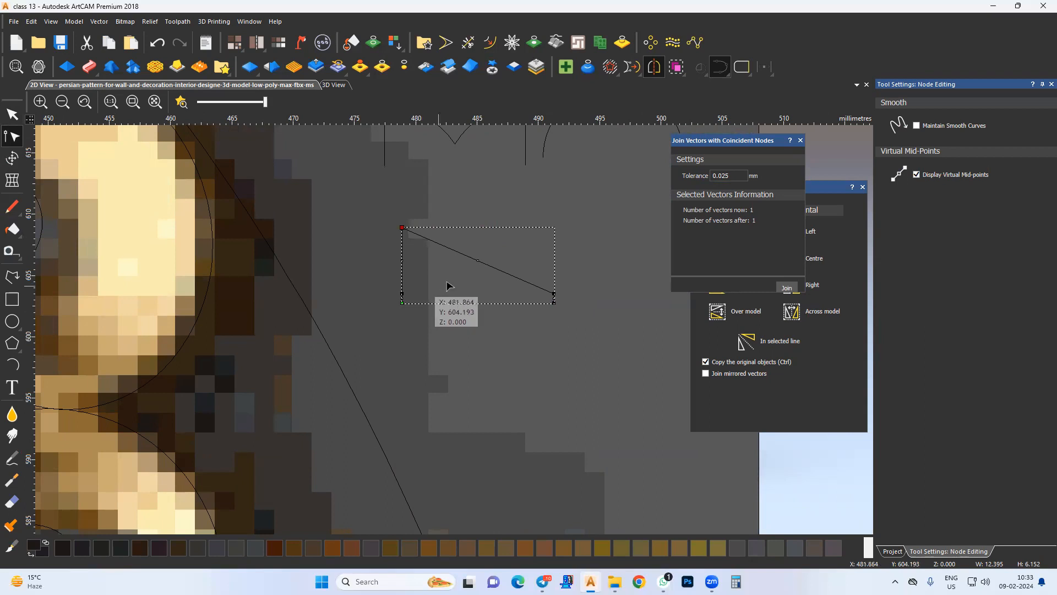
pyautogui.click(433, 330)
# Round the sloping profile's upper-left corner with a 1 mm fillet arc
pyautogui.scroll(-2, 441, 320)
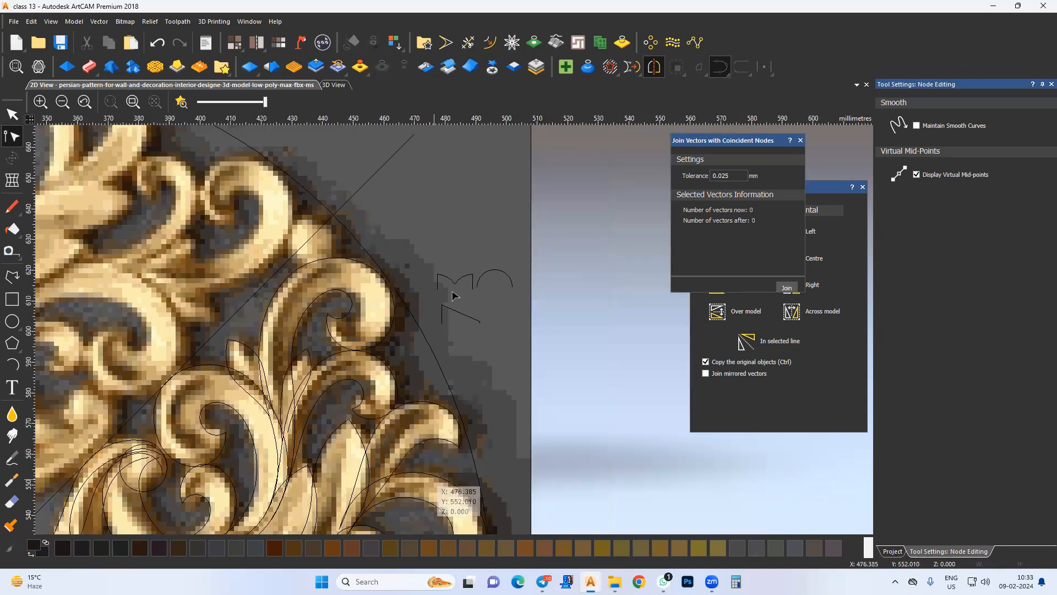
pyautogui.scroll(2, 453, 296)
pyautogui.click(447, 48)
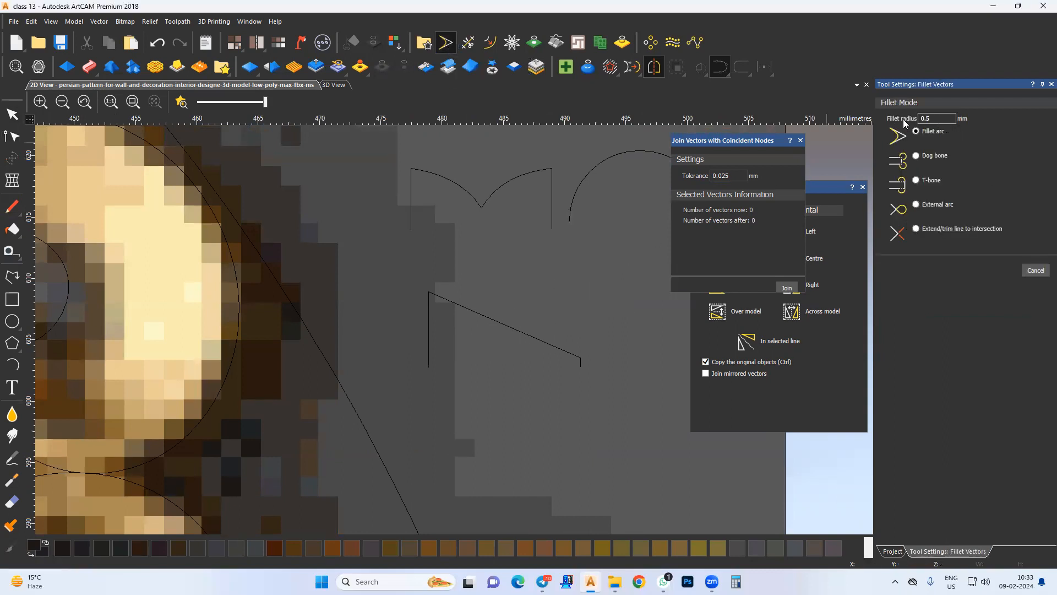
pyautogui.write('1')
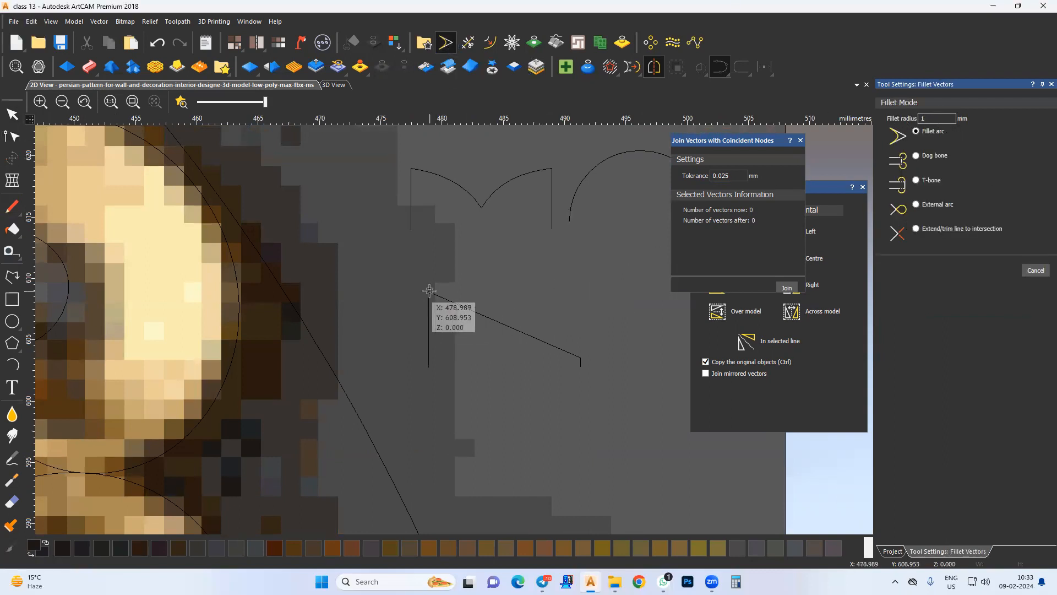
pyautogui.scroll(-5, 458, 308)
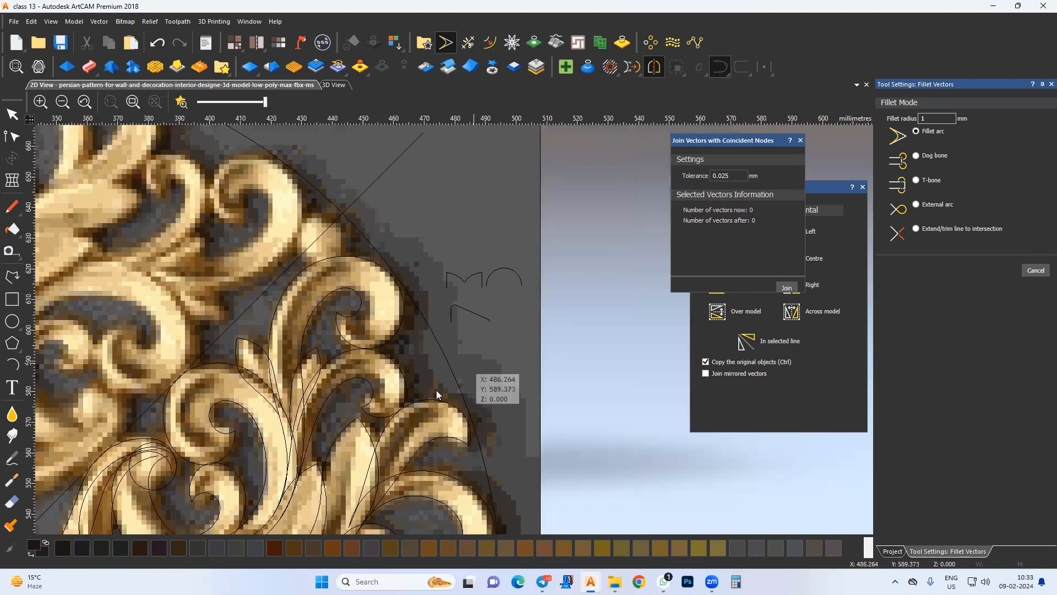
pyautogui.scroll(-3, 434, 320)
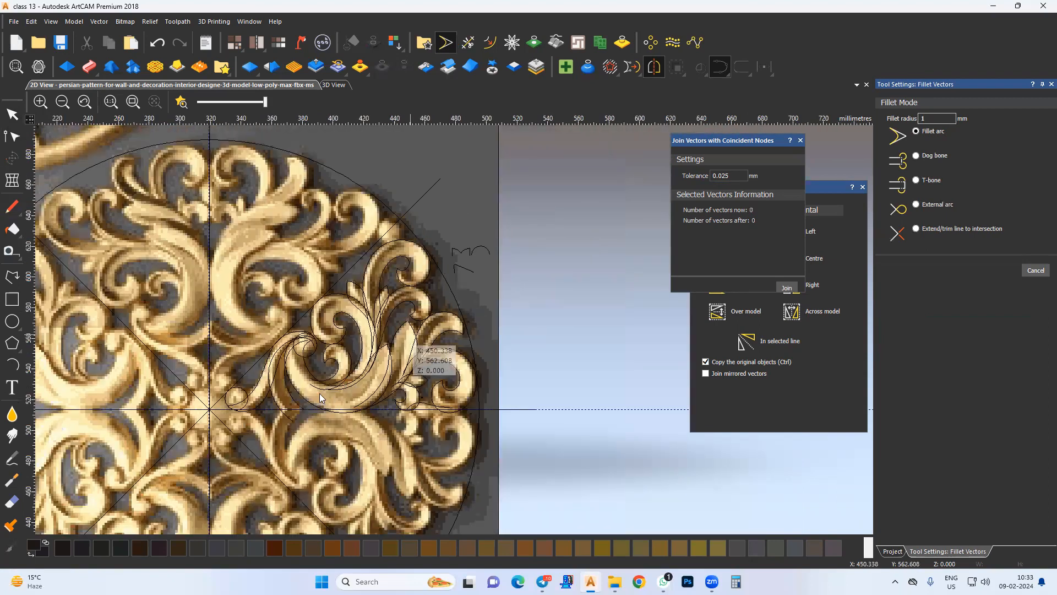
pyautogui.scroll(3, 481, 270)
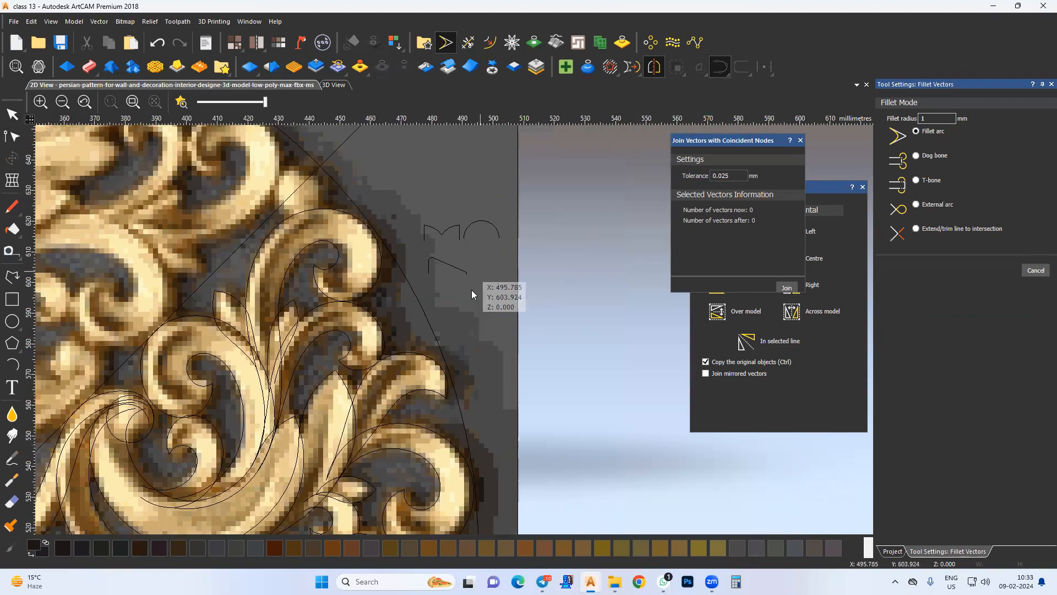
pyautogui.scroll(2, 454, 291)
pyautogui.press('Escape')
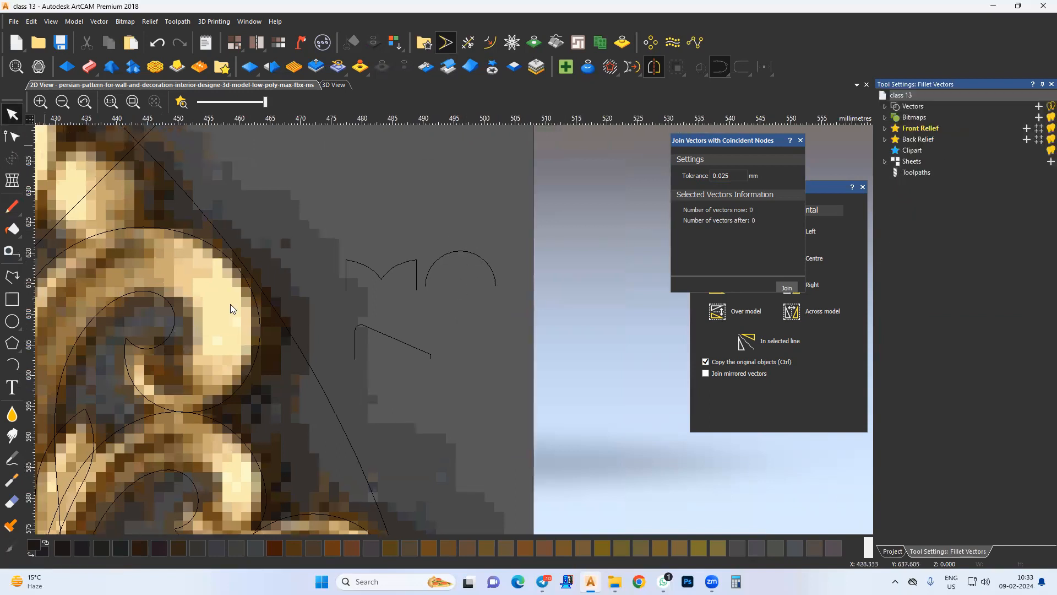
# Draw a small three-point arch about 6.2 mm wide and 3.1 mm high to the right of the sloping profile
pyautogui.click(12, 364)
pyautogui.click(474, 339)
pyautogui.click(513, 338)
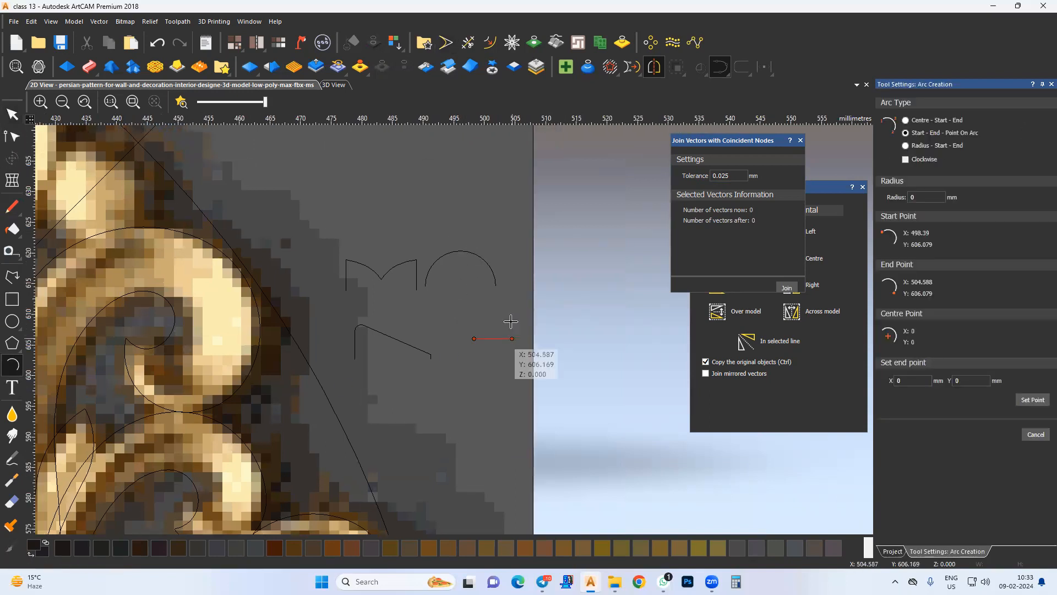
pyautogui.click(492, 290)
# Draw two connected arcs from the small arch's top to its right end, the first dipping inward and the second bulging outward
pyautogui.scroll(5, 500, 308)
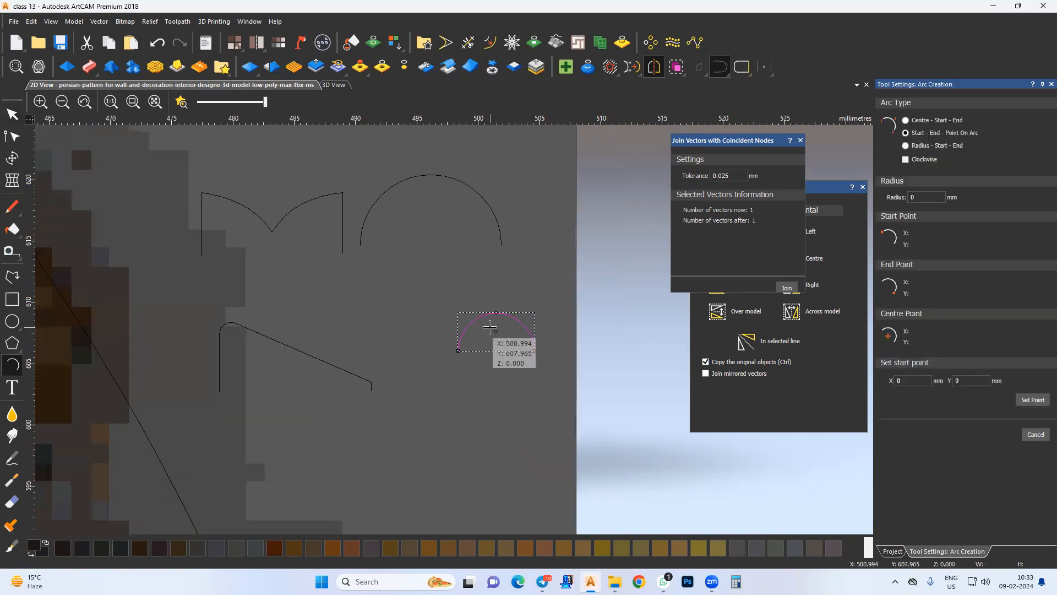
pyautogui.click(502, 301)
pyautogui.click(557, 358)
pyautogui.click(528, 348)
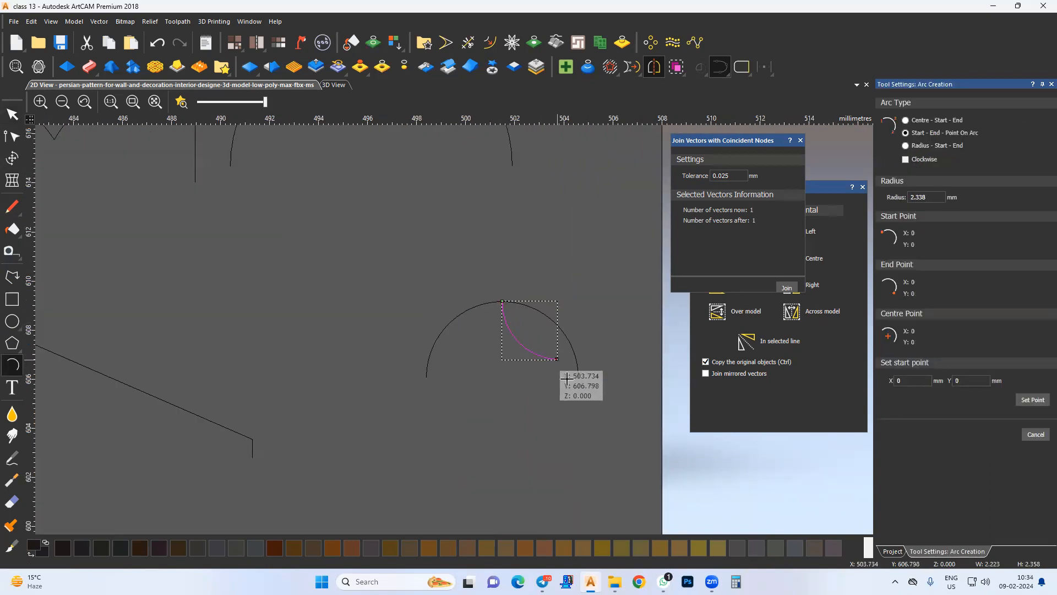
pyautogui.click(575, 378)
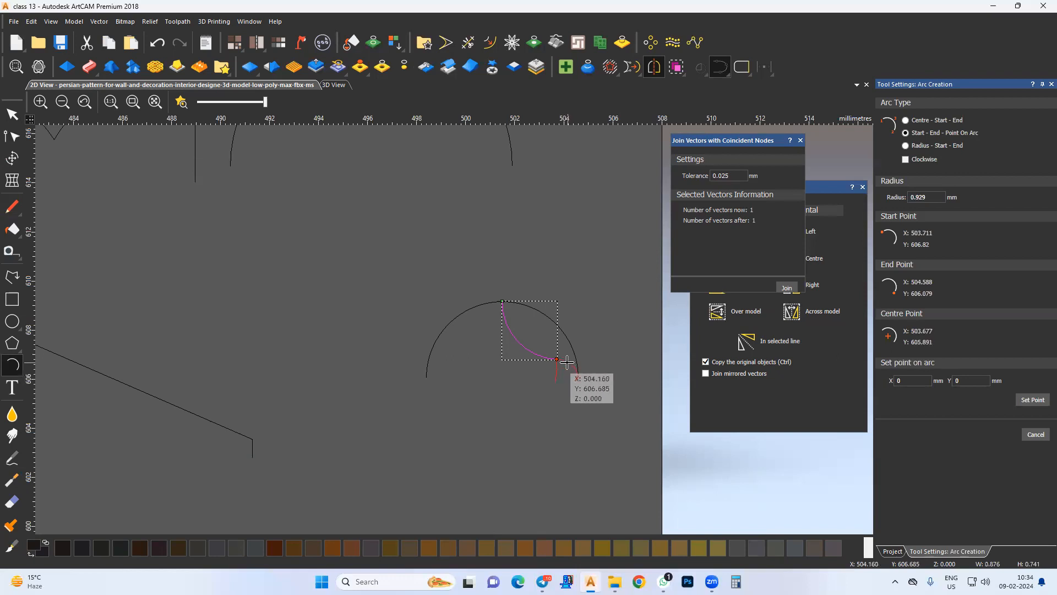
pyautogui.click(567, 362)
pyautogui.press('Escape')
# Trim away the small arch's right half and join the remaining three arcs into one vector with 0.025 mm tolerance
pyautogui.click(468, 43)
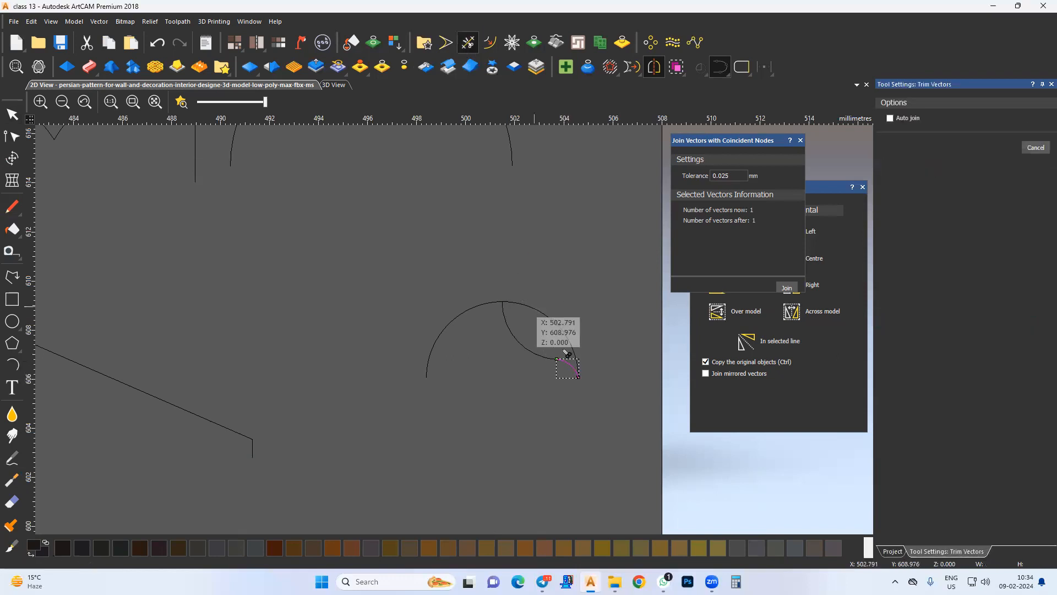
pyautogui.press('Escape')
pyautogui.moveTo(420, 287); pyautogui.dragTo(697, 463)
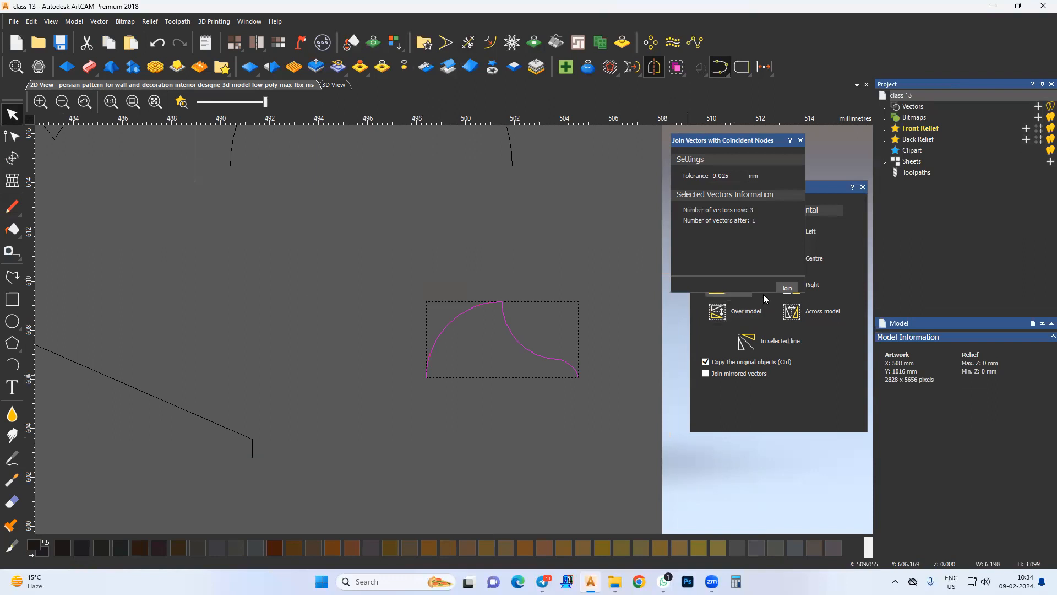
pyautogui.click(787, 288)
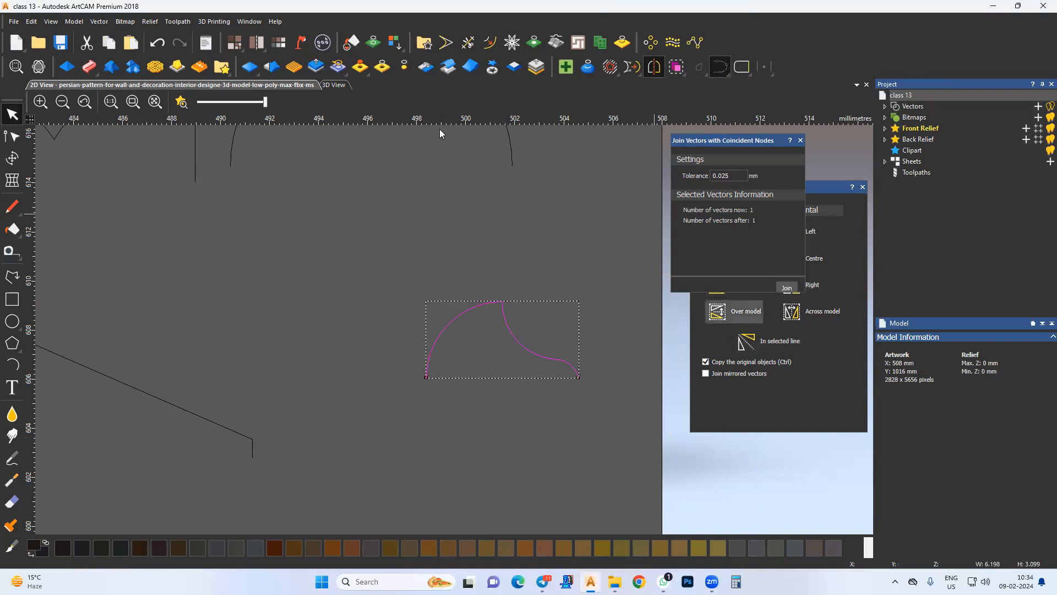
# Try a 1 mm fillet arc on the joined profile's peak, then undo it
pyautogui.click(447, 44)
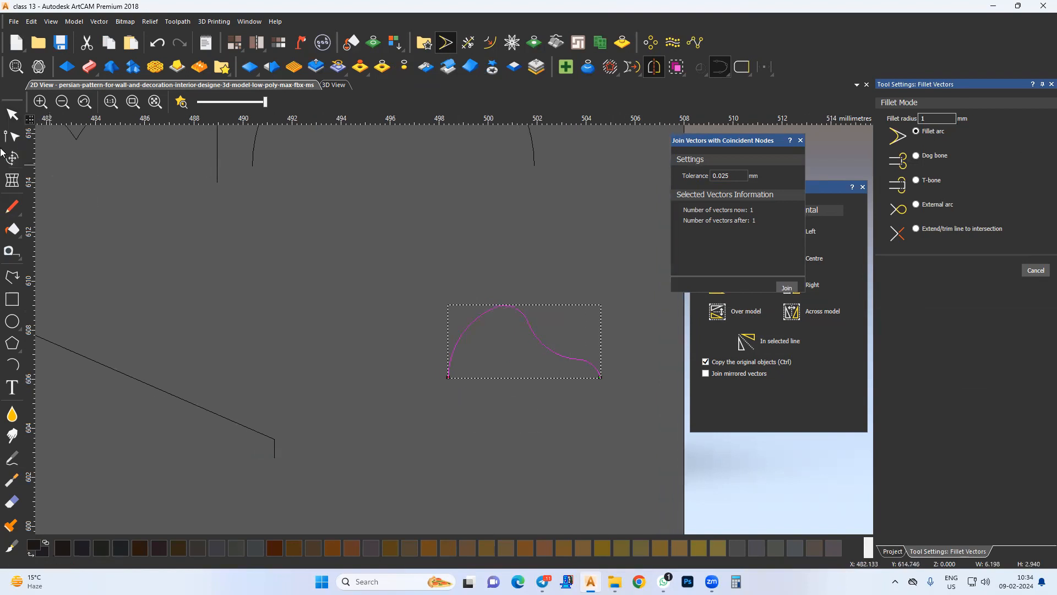
pyautogui.scroll(-5, 459, 344)
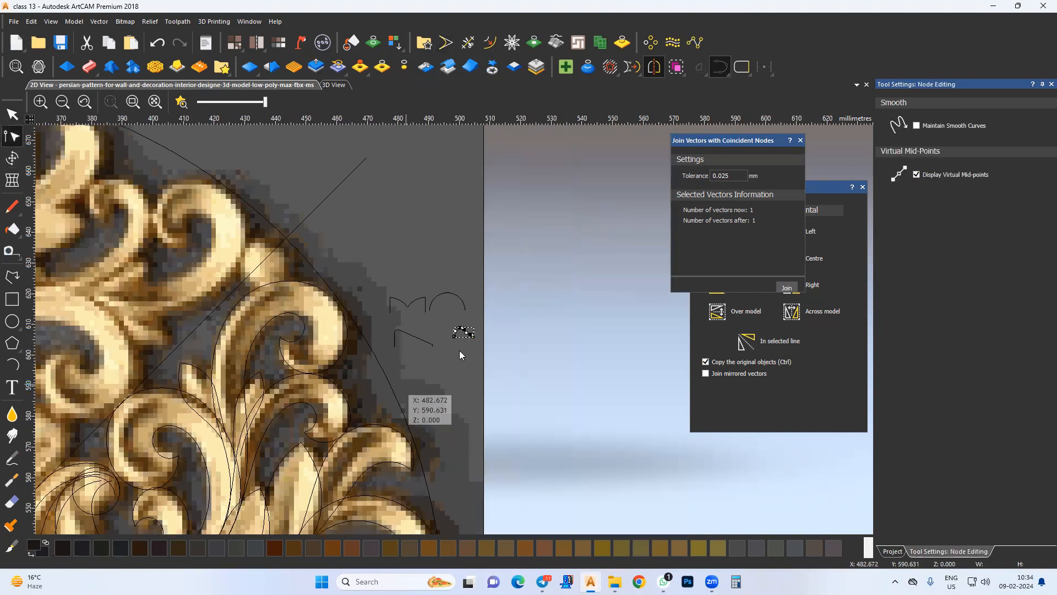
pyautogui.scroll(6, 518, 300)
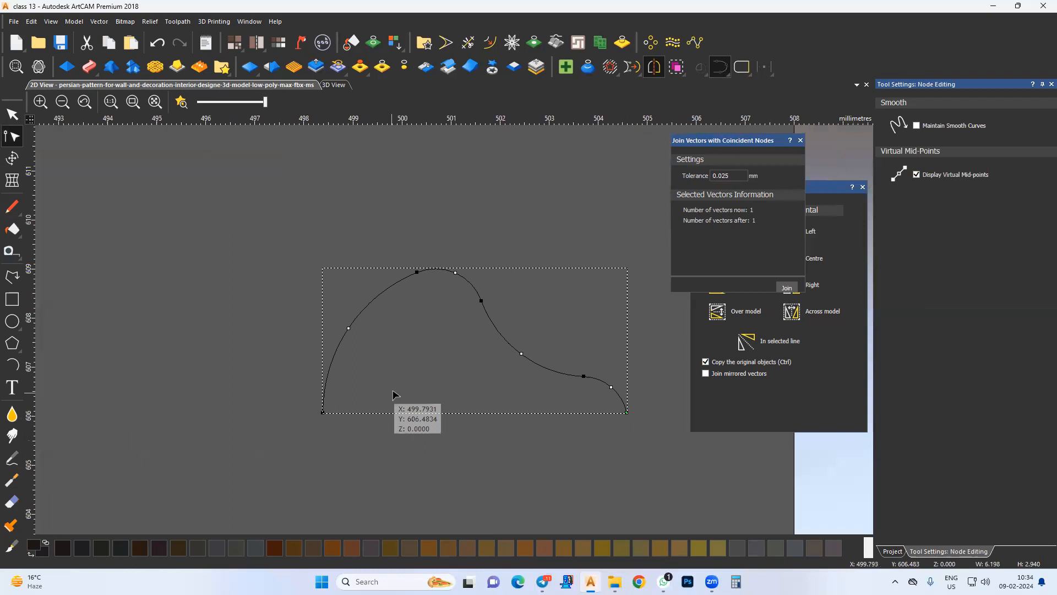
pyautogui.moveTo(446, 358); pyautogui.dragTo(428, 384, button='middle')
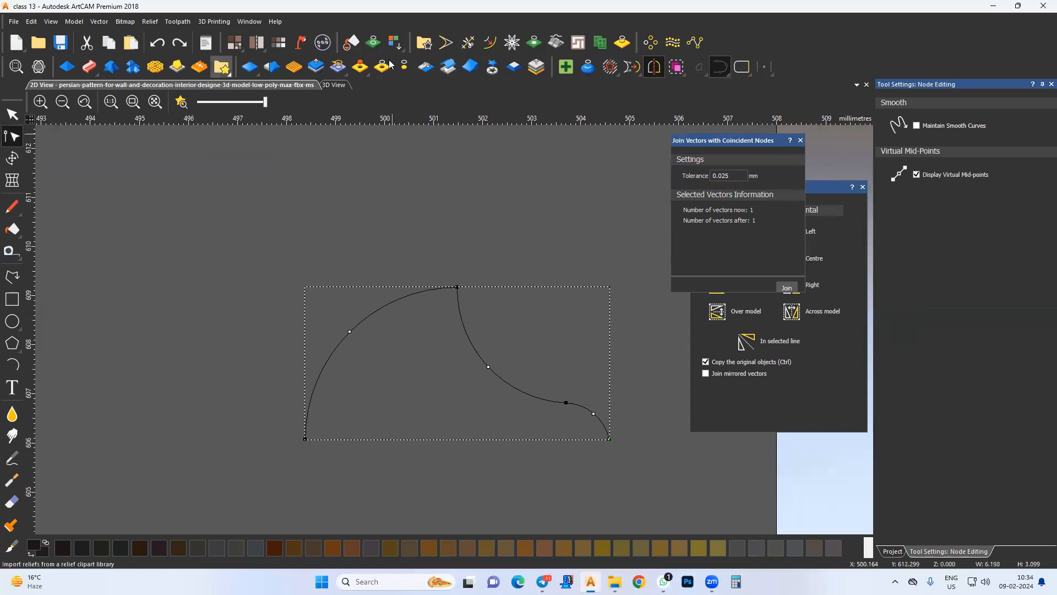
# Fillet the joined profile's peak with a 0.5 mm radius and smooth the nodes at the peak and lower-right bend
pyautogui.click(445, 42)
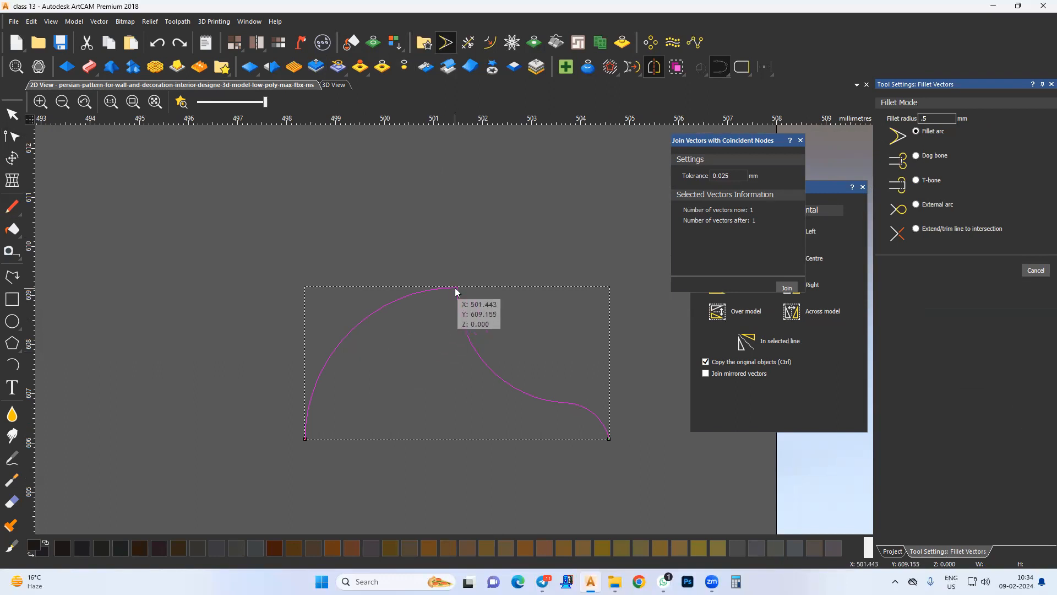
pyautogui.scroll(-3, 438, 321)
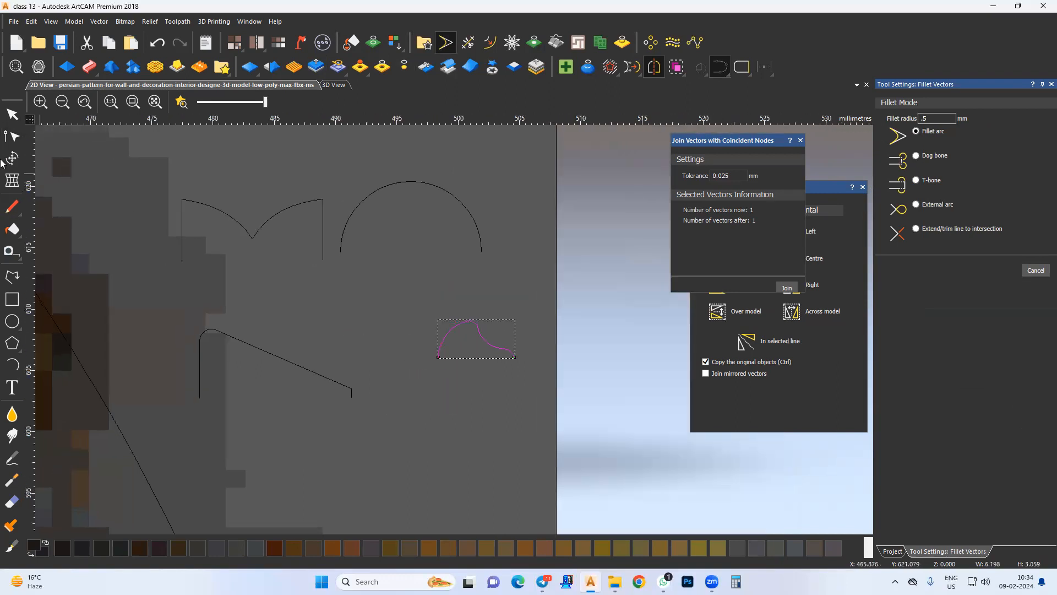
pyautogui.click(475, 321)
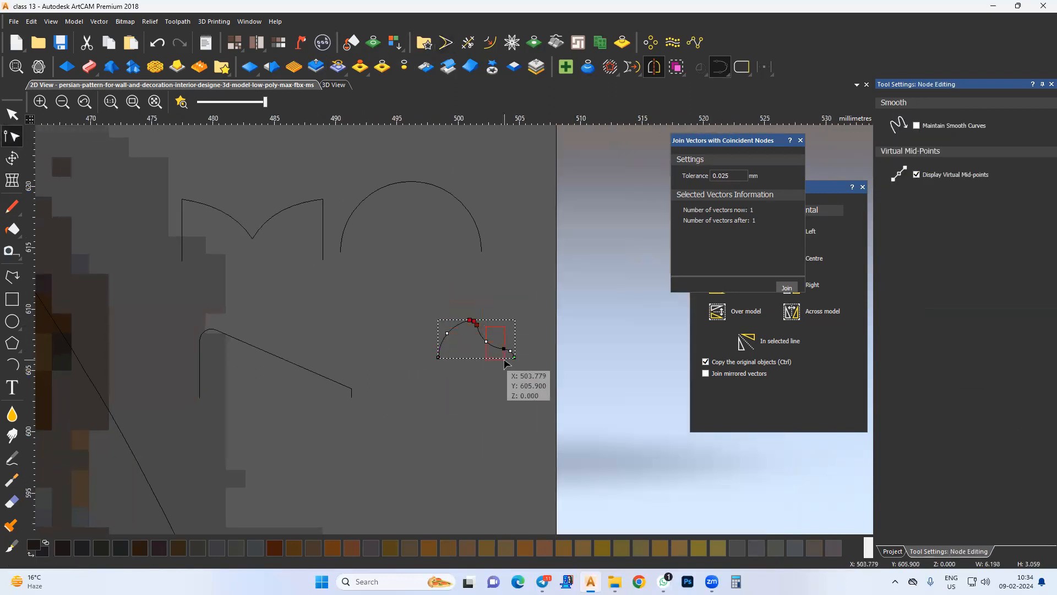
pyautogui.click(502, 349)
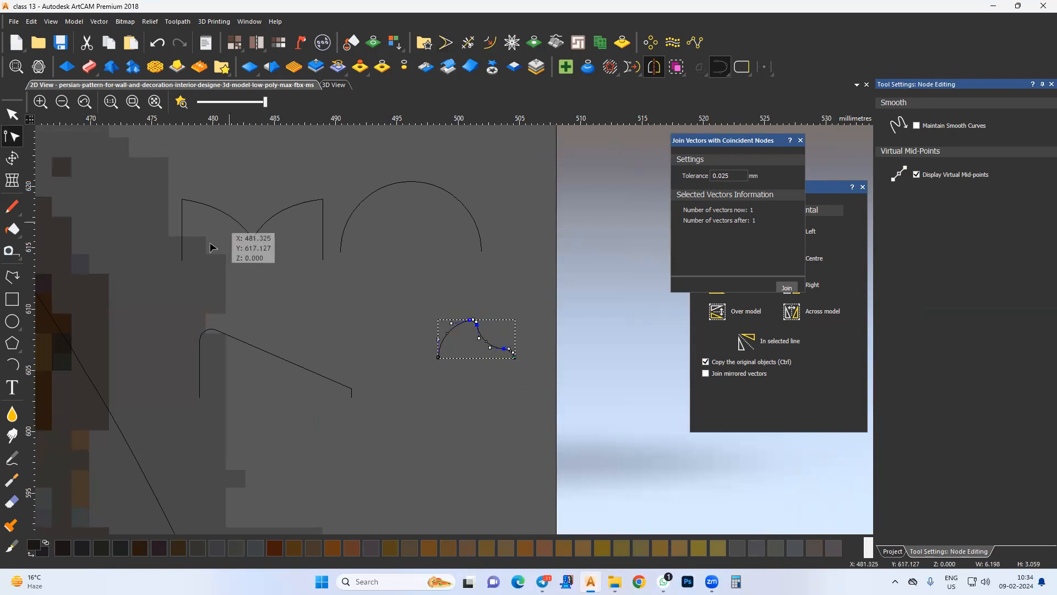
pyautogui.scroll(-4, 363, 302)
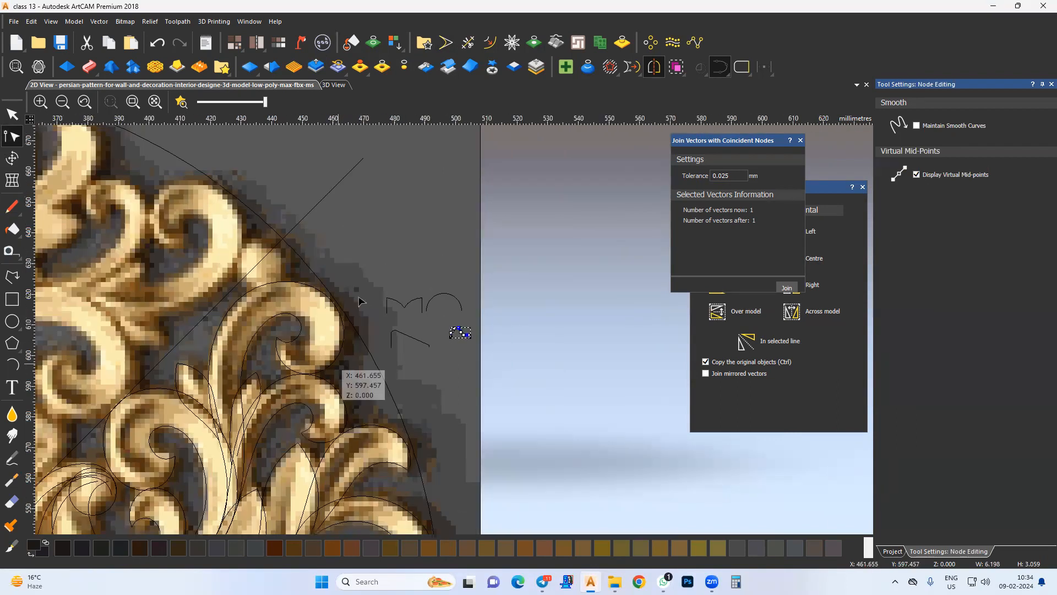
# Finish node editing, show the ornament vectors in the 3D view and save the model
pyautogui.moveTo(327, 412); pyautogui.dragTo(359, 299, button='middle')
pyautogui.moveTo(176, 414); pyautogui.dragTo(269, 370, button='middle')
pyautogui.press('n')
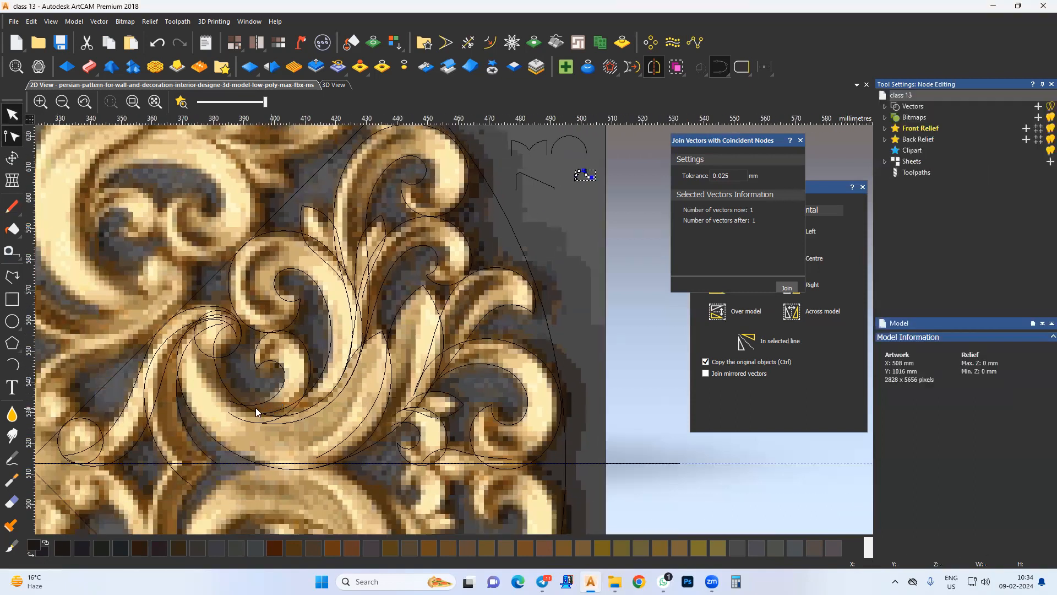
pyautogui.scroll(-3, 267, 426)
pyautogui.moveTo(343, 382); pyautogui.dragTo(359, 375, button='middle')
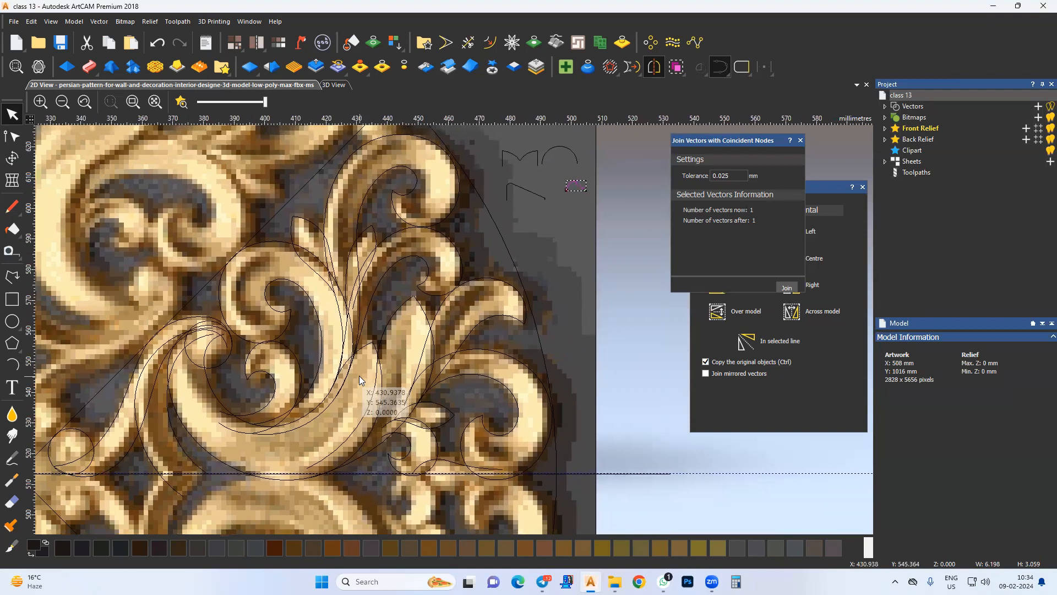
pyautogui.click(337, 85)
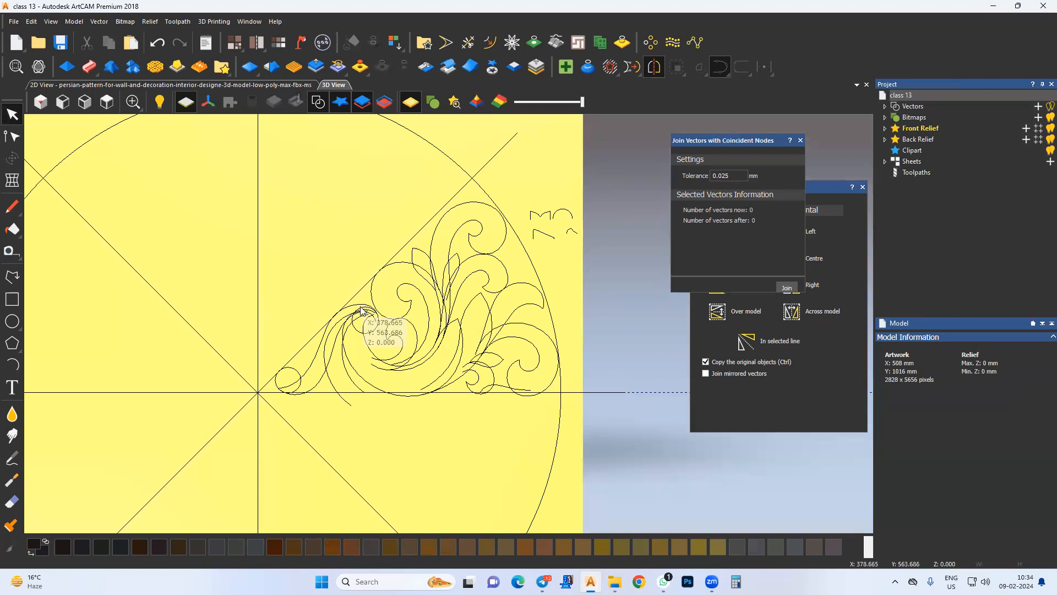
pyautogui.hotkey('ctrl', 's')
# Set up a Two Rail Sweep along the short curved stem's two edges with the joined profile as cross-section, reversing the first rail
pyautogui.scroll(3, 345, 392)
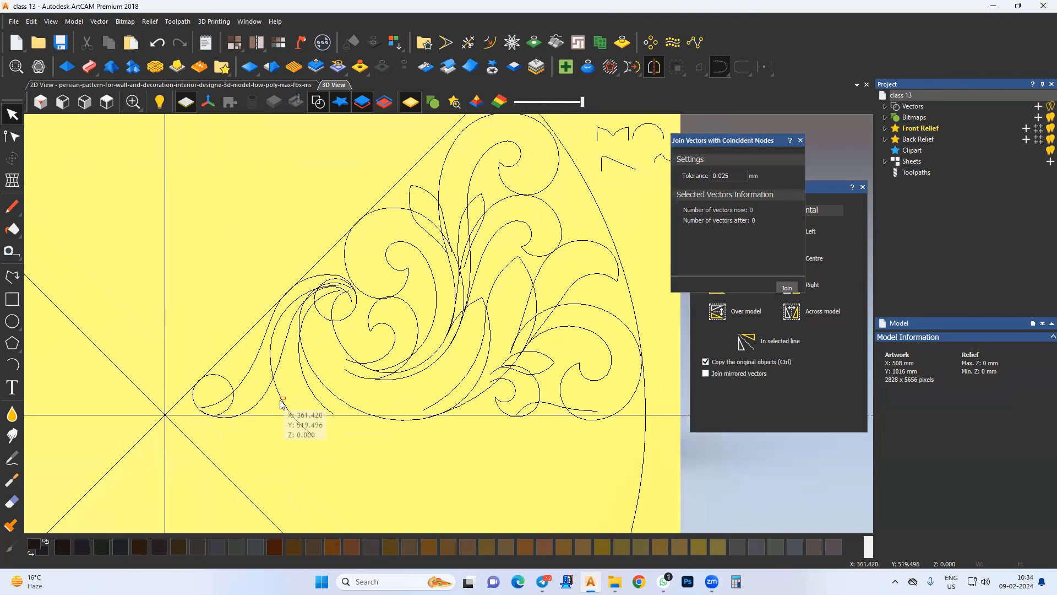
pyautogui.click(316, 392)
pyautogui.keyDown('shift'); pyautogui.click(309, 392); pyautogui.keyUp('shift')
pyautogui.scroll(-2, 261, 414)
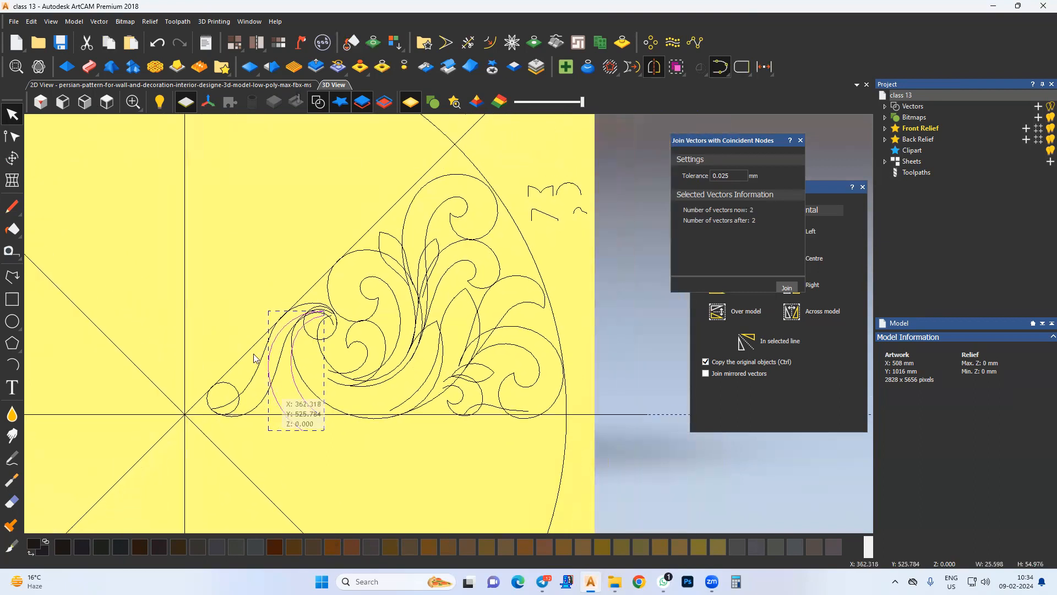
pyautogui.click(89, 66)
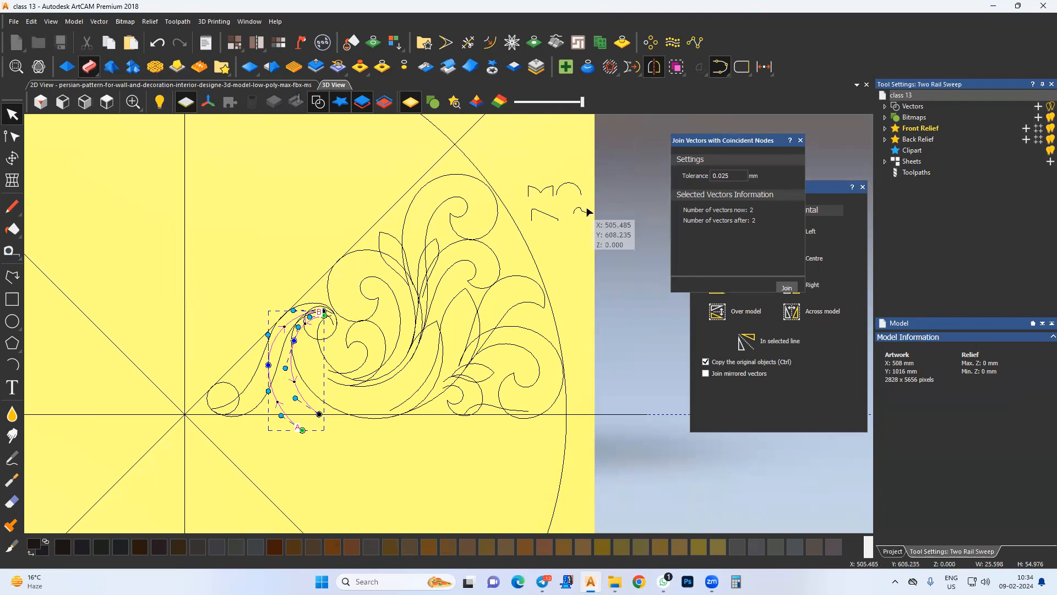
pyautogui.click(939, 267)
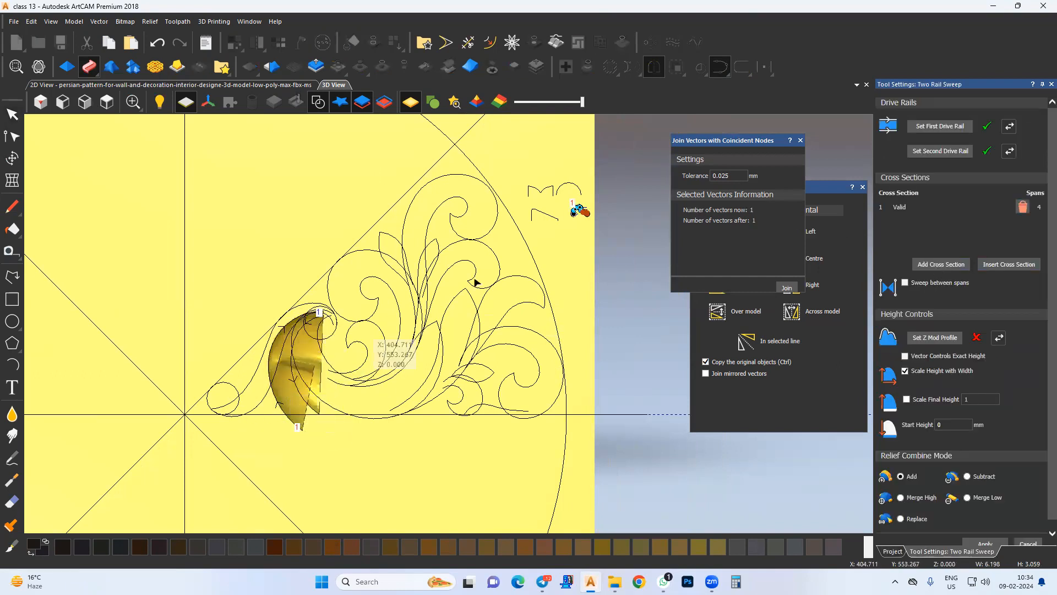
pyautogui.click(1009, 126)
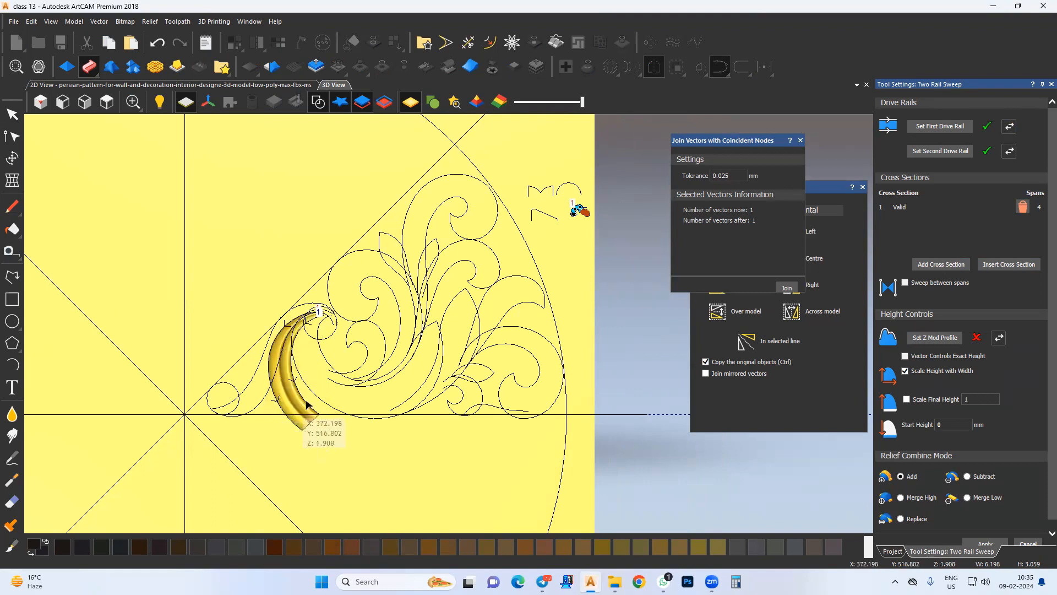
# Set the short stem sweep's scaled final height to 7, apply it, and choose Merge High as the combine mode
pyautogui.scroll(3, 309, 398)
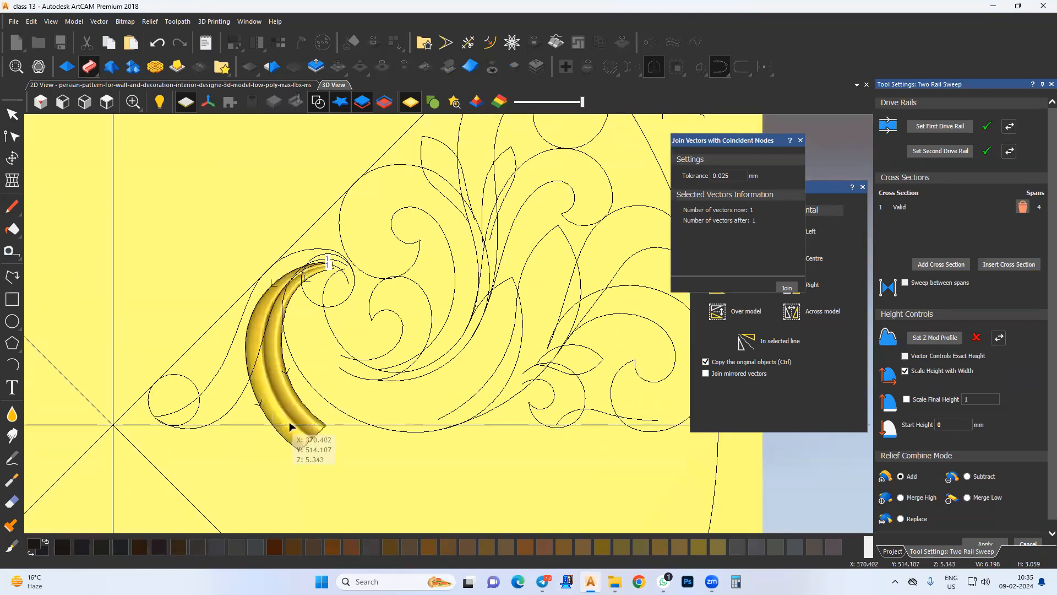
pyautogui.click(928, 400)
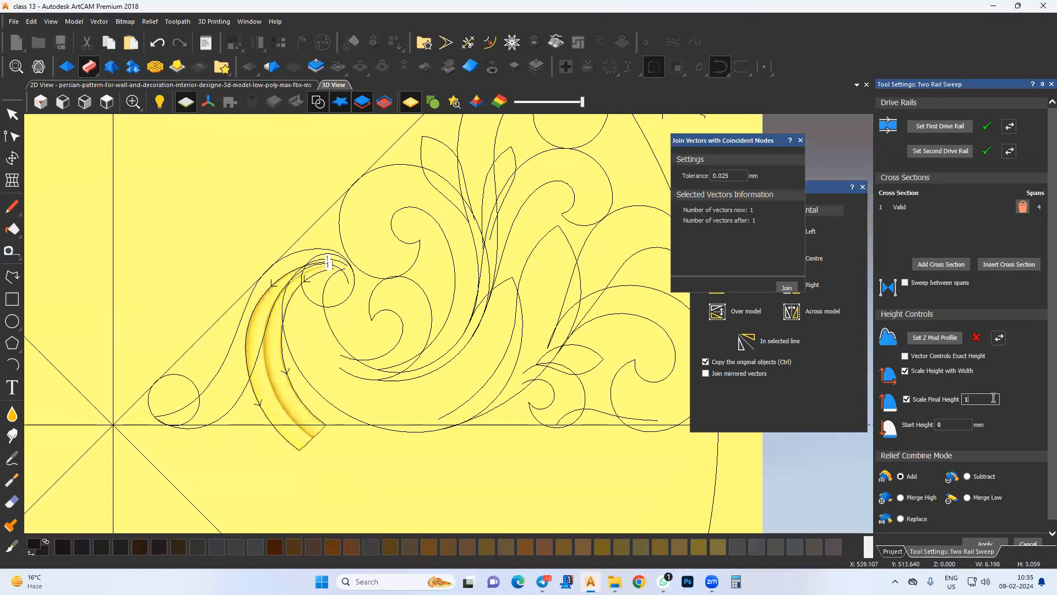
pyautogui.write('0')
pyautogui.moveTo(351, 490); pyautogui.dragTo(332, 381)
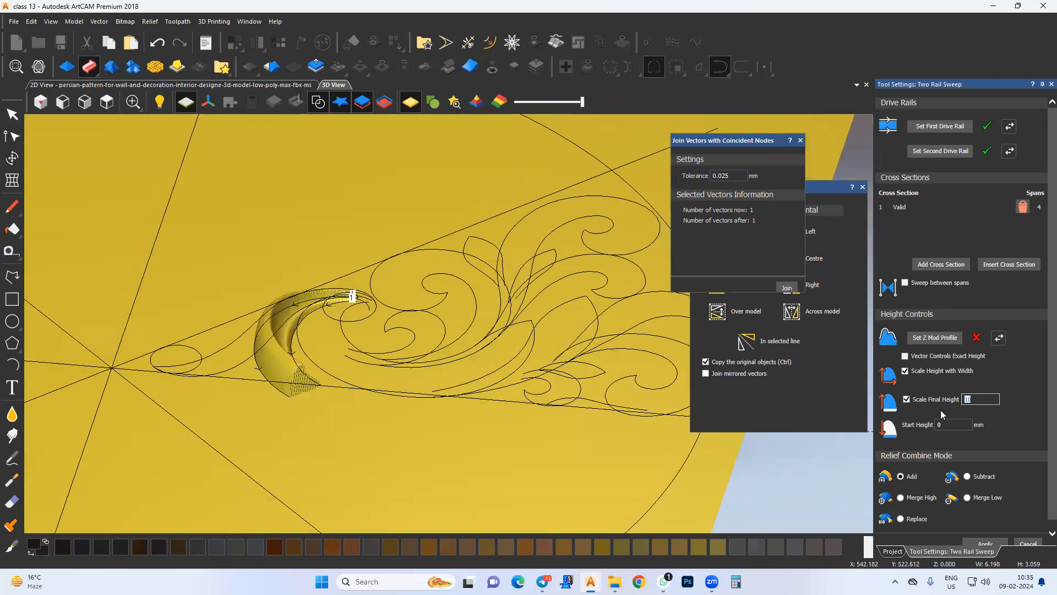
pyautogui.write('7')
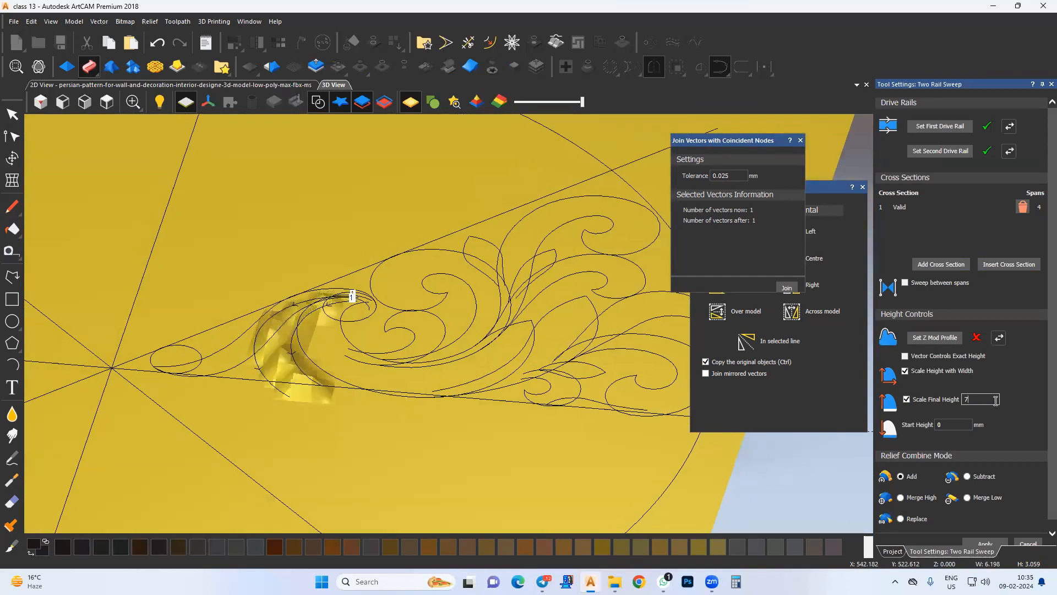
pyautogui.moveTo(374, 388); pyautogui.dragTo(337, 431)
pyautogui.moveTo(337, 429); pyautogui.dragTo(320, 429, button='middle')
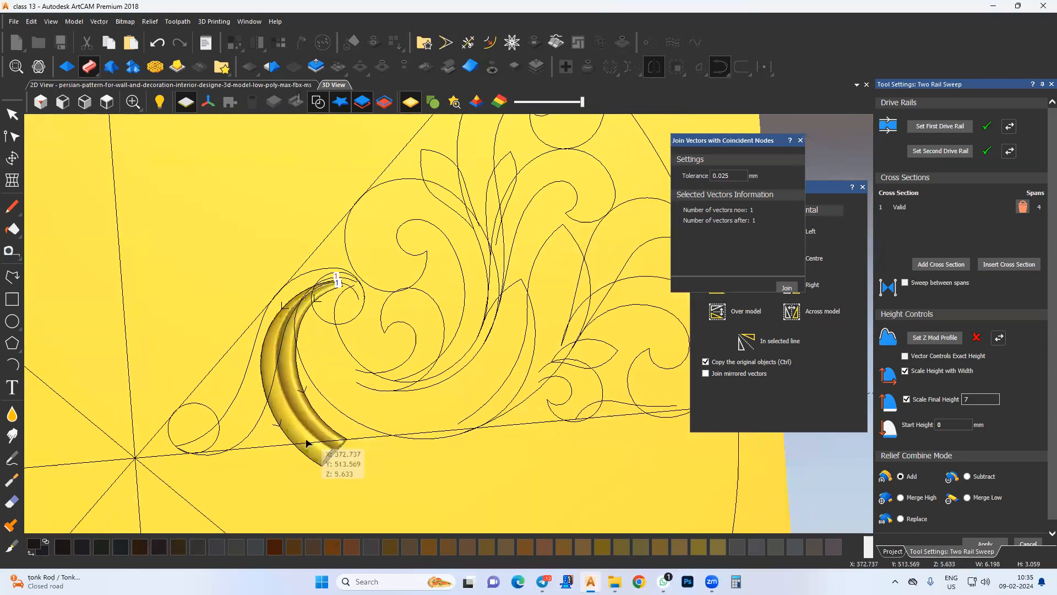
pyautogui.moveTo(342, 358); pyautogui.dragTo(336, 356, button='middle')
pyautogui.scroll(-1, 936, 512)
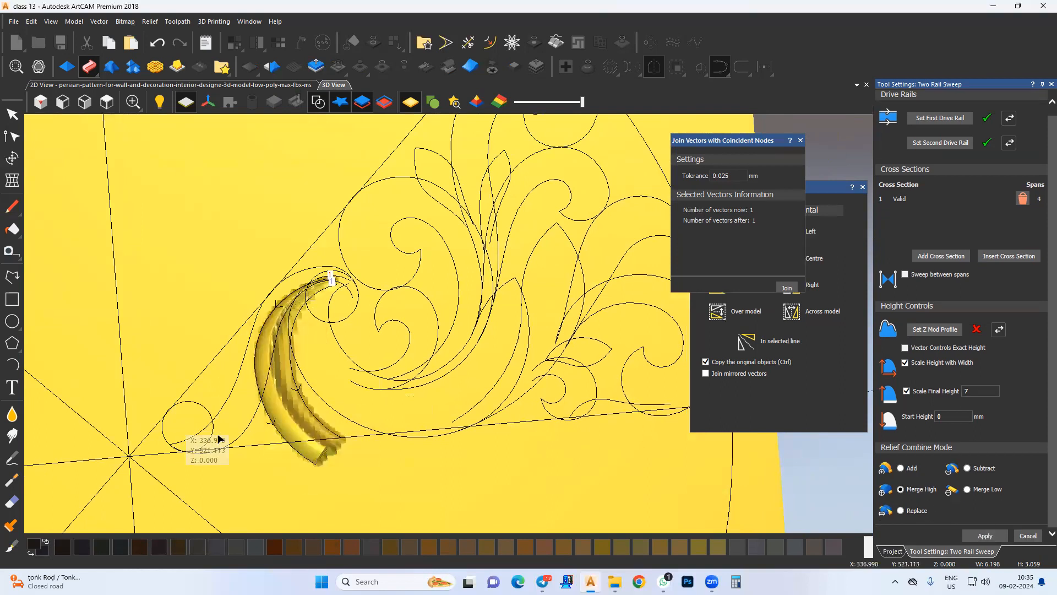
# Set the two edges of the outer S-shaped stem as the drive rails of the sweep
pyautogui.click(242, 431)
pyautogui.keyDown('shift'); pyautogui.click(230, 394); pyautogui.keyUp('shift')
pyautogui.moveTo(246, 404); pyautogui.dragTo(221, 426, button='middle')
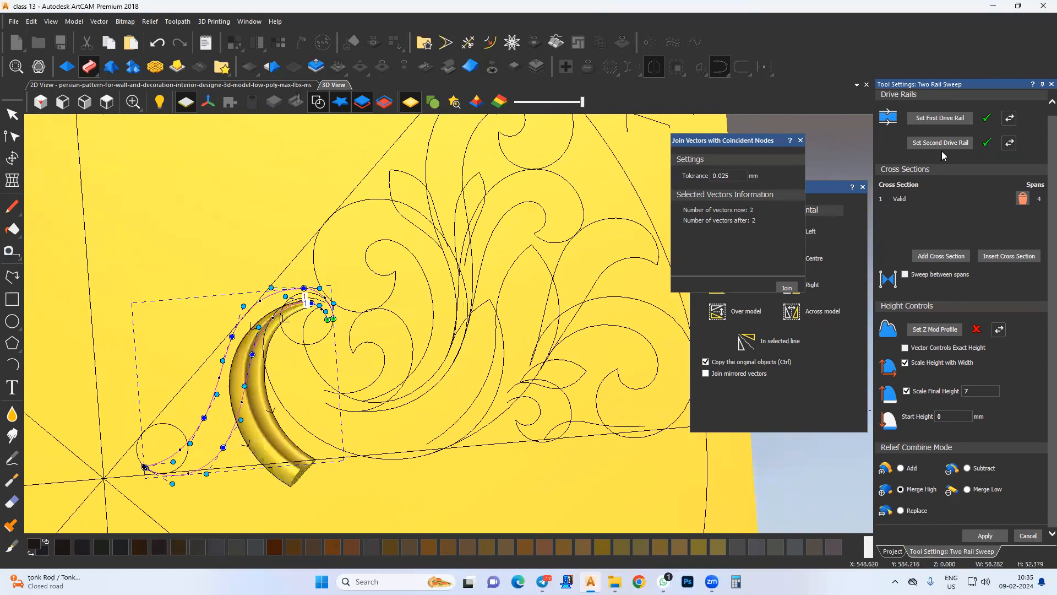
pyautogui.click(943, 123)
pyautogui.moveTo(410, 368); pyautogui.dragTo(395, 349, button='middle')
pyautogui.moveTo(271, 366); pyautogui.dragTo(308, 371, button='middle')
pyautogui.scroll(-1, 308, 371)
pyautogui.scroll(-2, 352, 347)
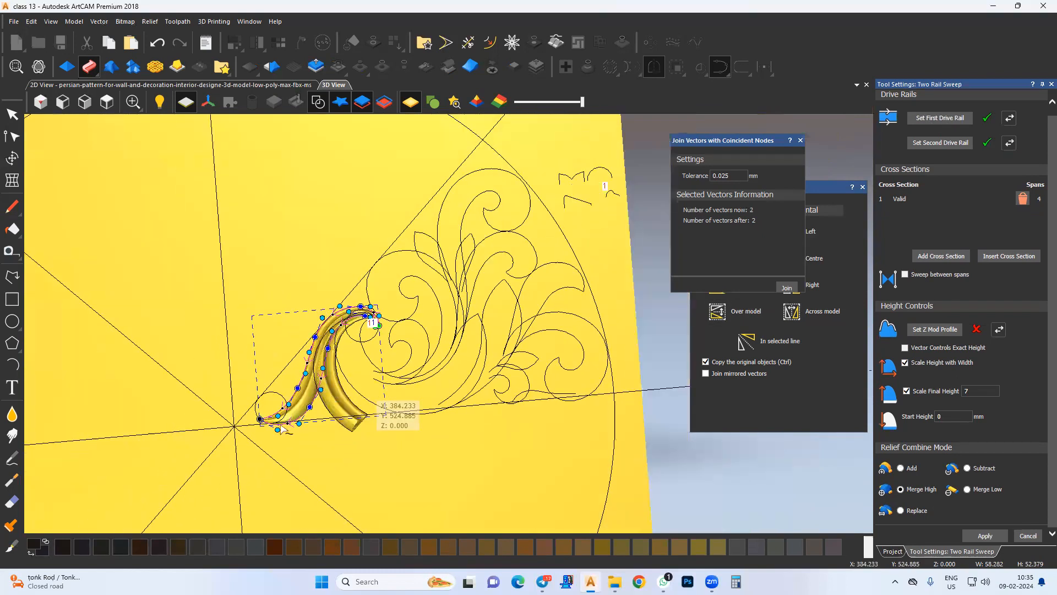
pyautogui.moveTo(376, 330); pyautogui.dragTo(353, 350, button='middle')
# Replace the S-shaped stem's cross-section with the sloped profile below the M-shaped one
pyautogui.click(554, 222)
pyautogui.click(941, 257)
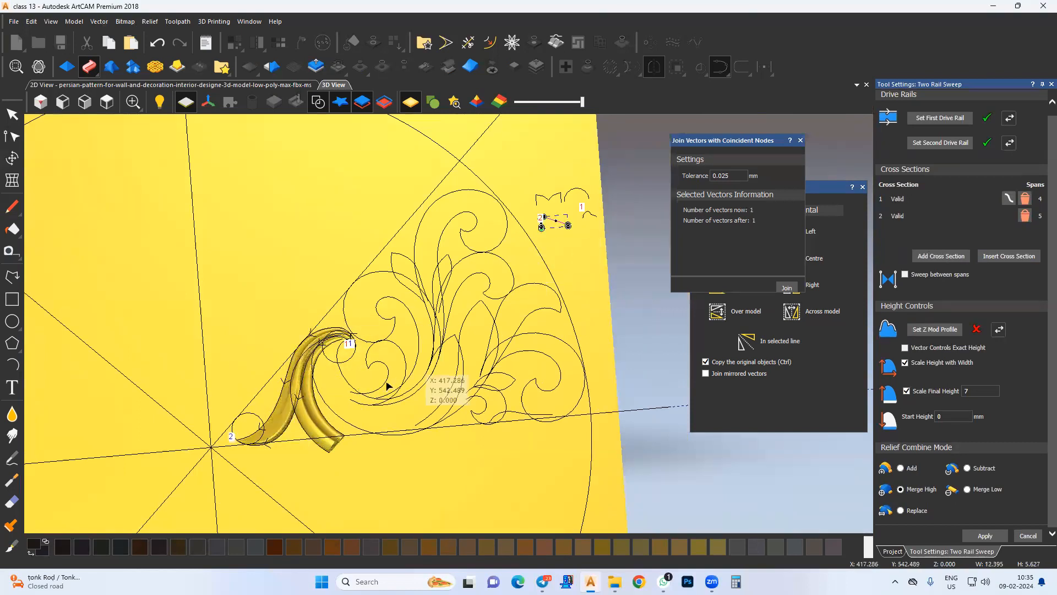
pyautogui.scroll(3, 429, 331)
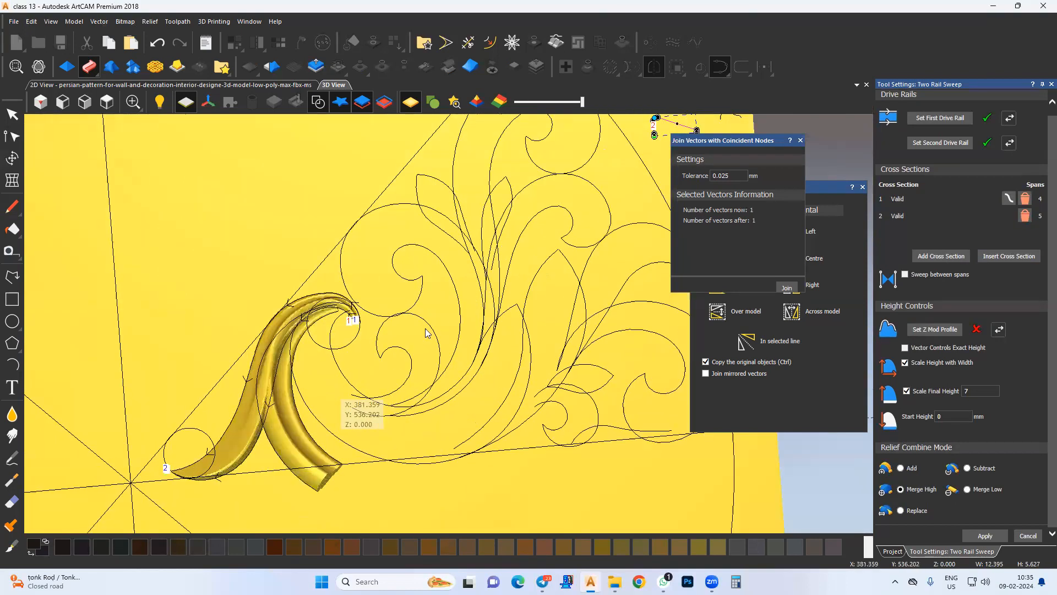
pyautogui.click(1025, 199)
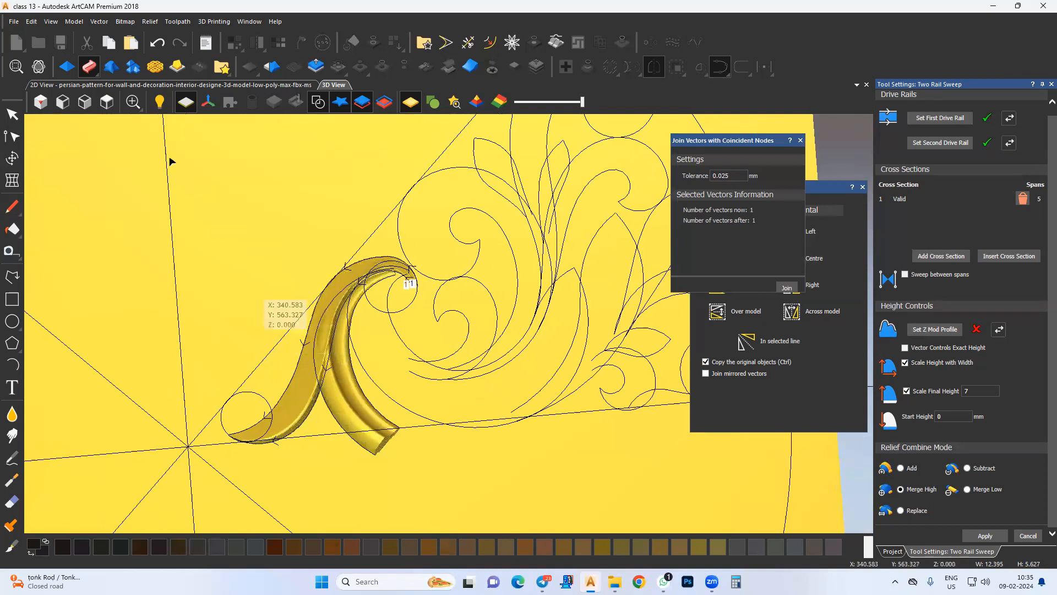
# Reshape the S-shaped stem's inner edge by moving its middle nodes slightly outward over the short stem
pyautogui.click(103, 109)
pyautogui.scroll(5, 424, 310)
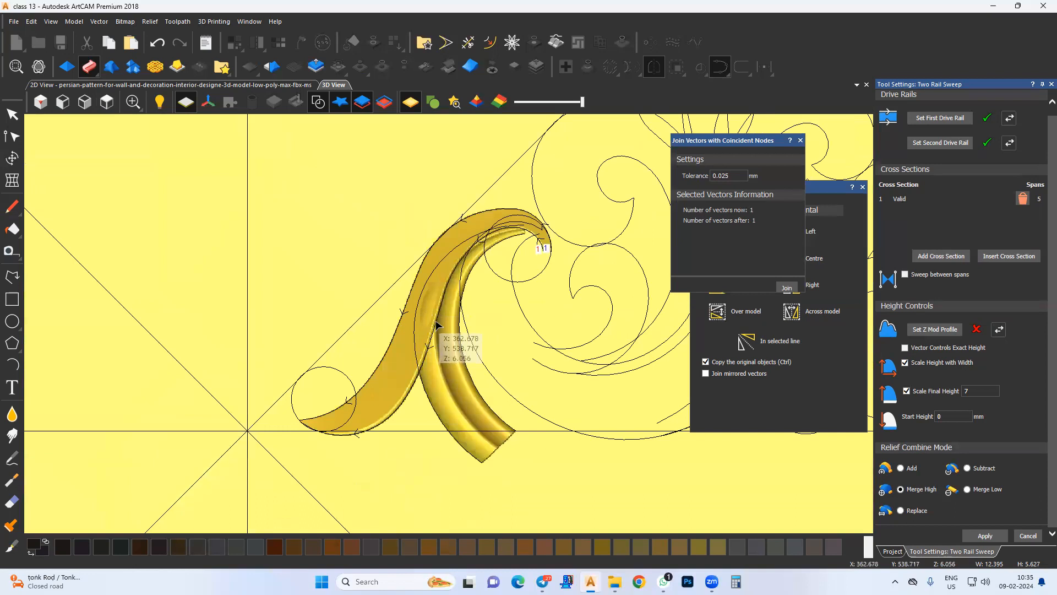
pyautogui.click(435, 324)
pyautogui.scroll(2, 436, 322)
pyautogui.moveTo(439, 317); pyautogui.dragTo(428, 328, button='middle')
pyautogui.moveTo(440, 280); pyautogui.dragTo(430, 278)
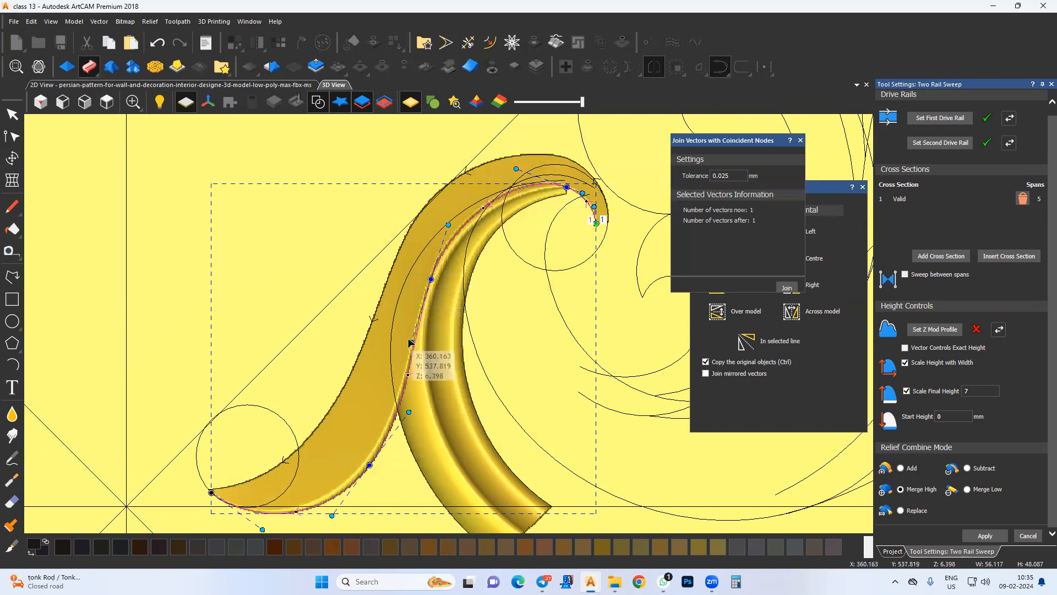
pyautogui.moveTo(412, 341); pyautogui.dragTo(404, 339)
pyautogui.moveTo(431, 279); pyautogui.dragTo(426, 277)
pyautogui.moveTo(427, 277); pyautogui.dragTo(399, 305, button='middle')
# Reshape the S-shaped stem's outer edge by adjusting its upper-middle node and the curve around it
pyautogui.click(506, 182)
pyautogui.moveTo(514, 183); pyautogui.dragTo(485, 228, button='middle')
pyautogui.moveTo(430, 217); pyautogui.dragTo(439, 212)
pyautogui.moveTo(392, 307); pyautogui.dragTo(404, 301, button='middle')
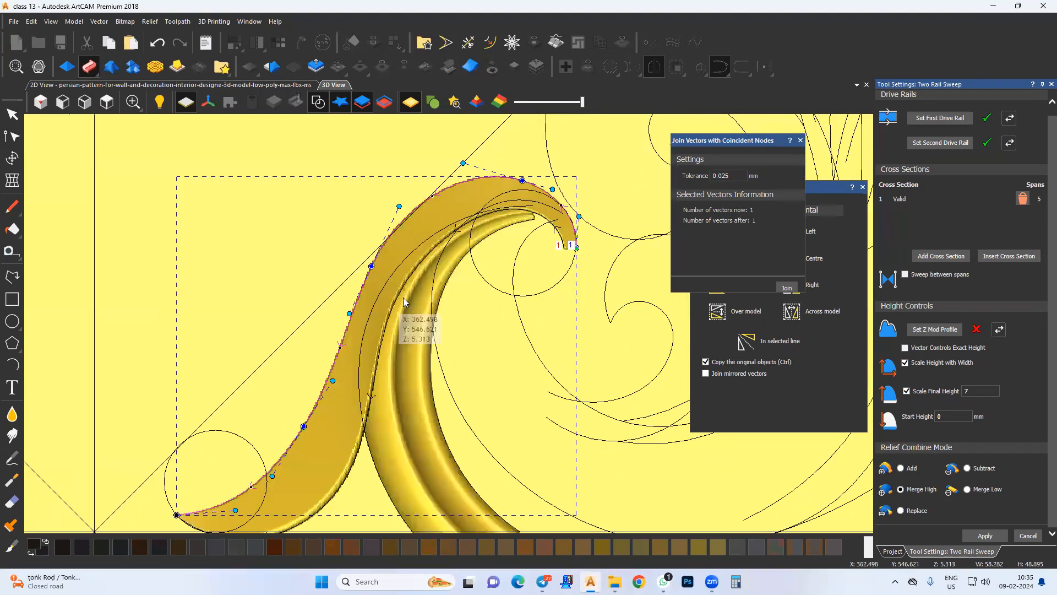
pyautogui.moveTo(364, 306); pyautogui.dragTo(360, 301)
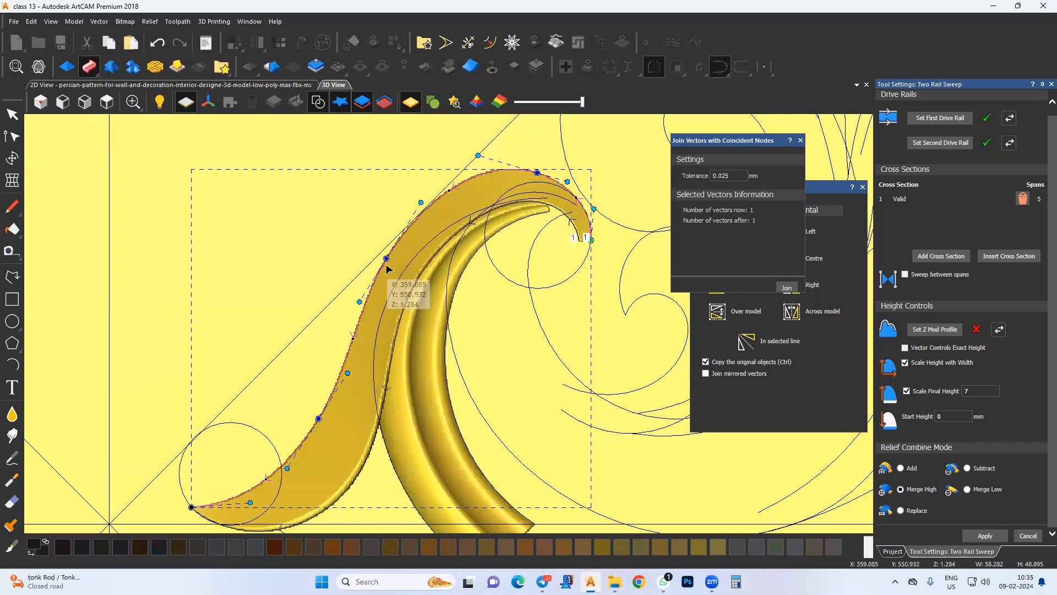
pyautogui.moveTo(387, 258); pyautogui.dragTo(381, 257)
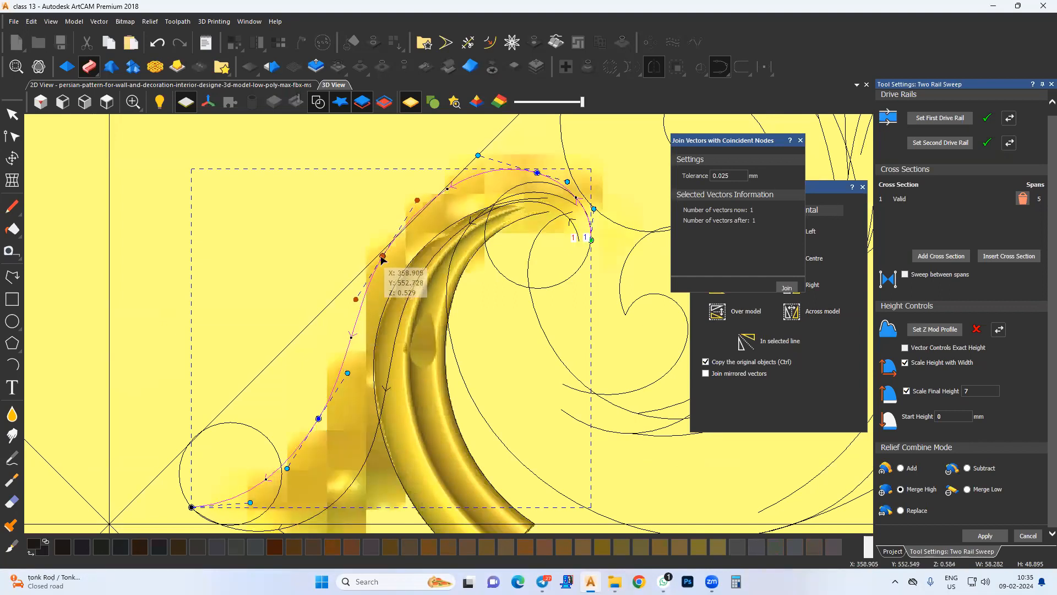
# Make a last small adjustment to the S-shaped stem's curve and apply its sweep to the relief
pyautogui.moveTo(345, 329); pyautogui.dragTo(365, 276, button='middle')
pyautogui.moveTo(459, 307); pyautogui.dragTo(461, 399)
pyautogui.scroll(1, 458, 369)
pyautogui.moveTo(479, 286); pyautogui.dragTo(415, 406, button='middle')
pyautogui.moveTo(409, 326); pyautogui.dragTo(416, 337)
pyautogui.moveTo(414, 281); pyautogui.dragTo(353, 409)
pyautogui.scroll(1, 357, 365)
pyautogui.click(983, 535)
# Set the large crescent leaf's two edges as drive rails and reverse the first rail's direction
pyautogui.moveTo(453, 378); pyautogui.dragTo(369, 409)
pyautogui.click(368, 402)
pyautogui.keyDown('shift'); pyautogui.click(377, 332); pyautogui.keyUp('shift')
pyautogui.moveTo(428, 351); pyautogui.dragTo(381, 367, button='middle')
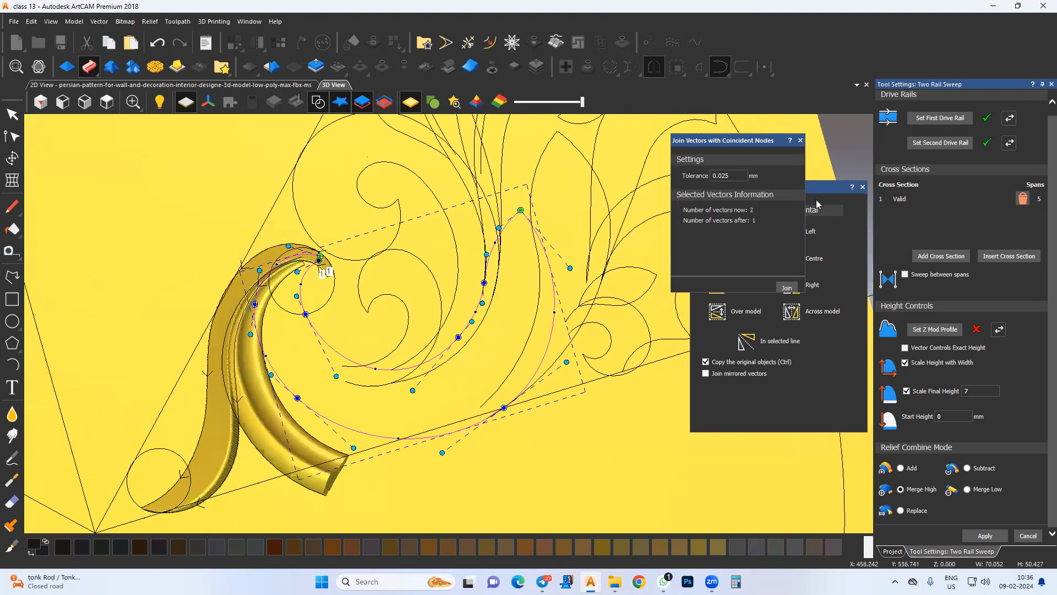
pyautogui.click(951, 118)
pyautogui.click(1004, 118)
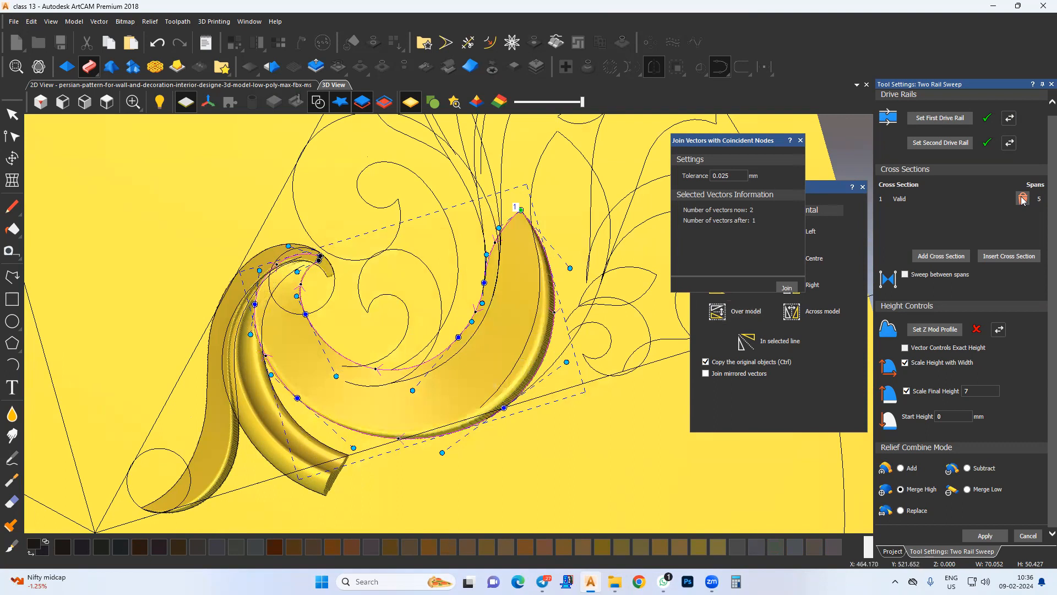
# Remove the crescent's sloped cross-section and add the M-shaped profile as cross-sections 1 to 3
pyautogui.moveTo(568, 267); pyautogui.dragTo(446, 326, button='middle')
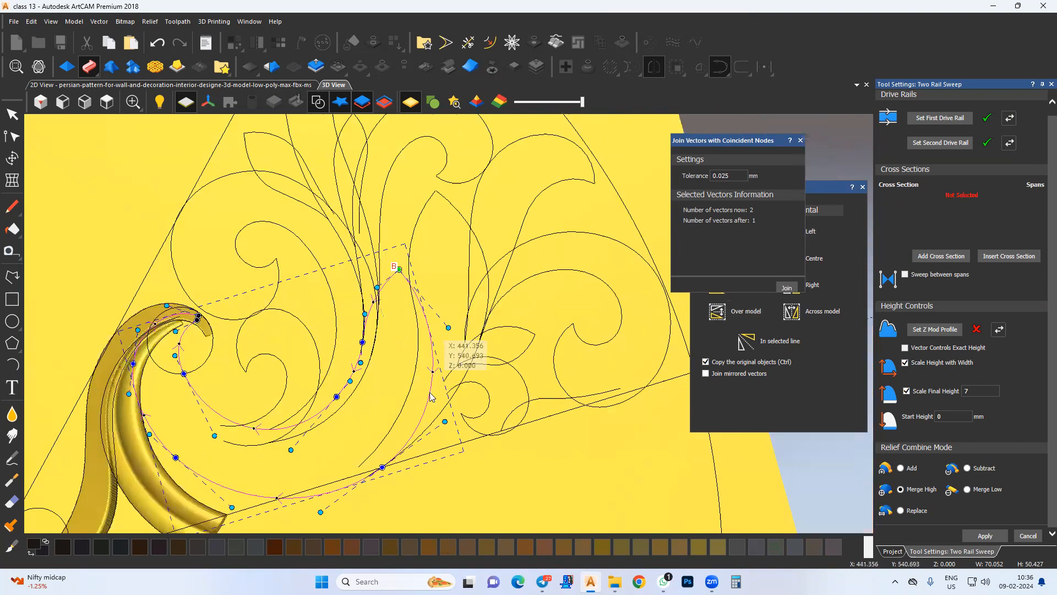
pyautogui.moveTo(431, 396); pyautogui.dragTo(416, 413, button='middle')
pyautogui.scroll(-2, 416, 413)
pyautogui.click(460, 183)
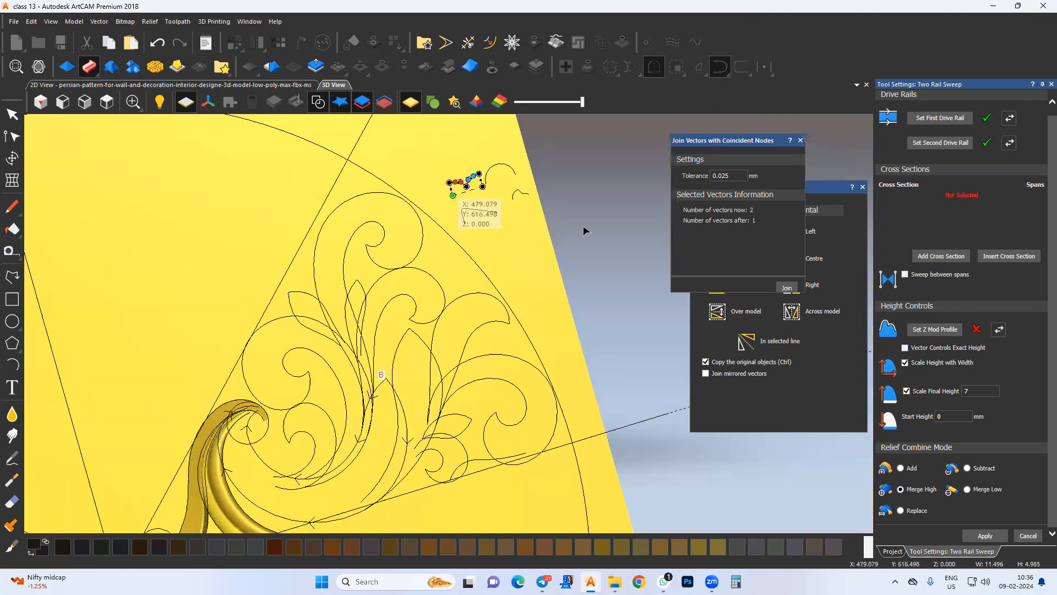
pyautogui.click(941, 256)
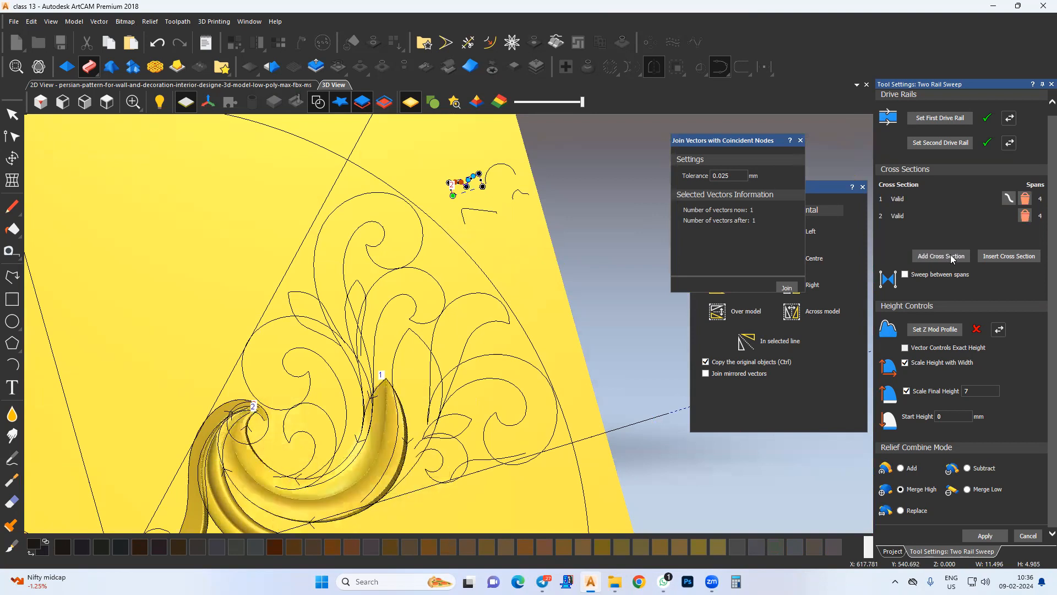
pyautogui.click(952, 257)
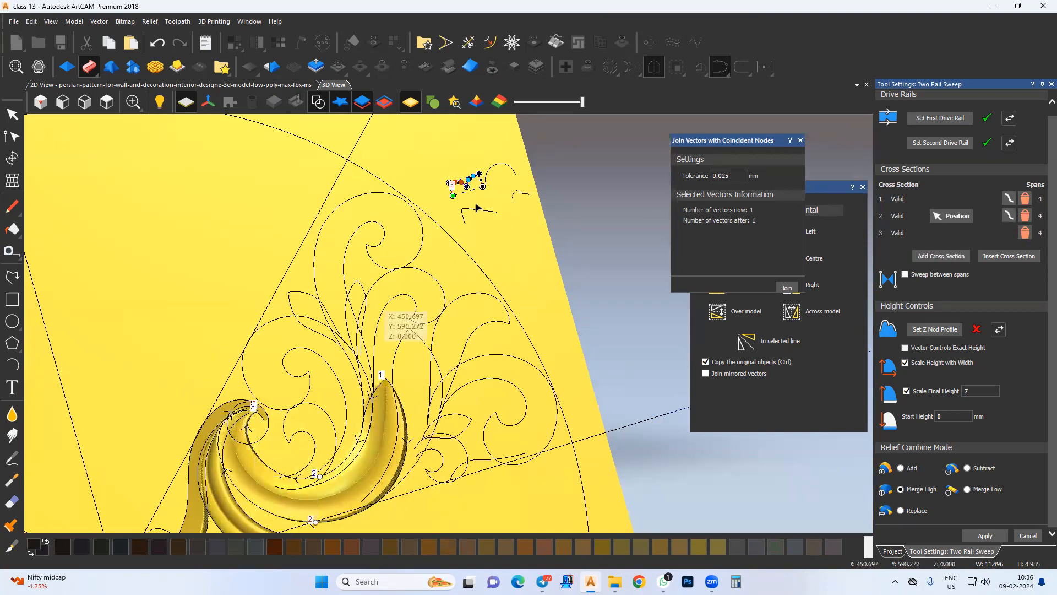
# Add the plain arch profile three times as the crescent's cross-sections 4 to 6
pyautogui.click(494, 174)
pyautogui.click(939, 257)
pyautogui.click(938, 257)
pyautogui.click(939, 257)
# Set the crescent sweep's start height to 3 mm and its scaled final height to 4
pyautogui.moveTo(423, 448); pyautogui.dragTo(452, 377, button='middle')
pyautogui.scroll(2, 381, 444)
pyautogui.moveTo(321, 277); pyautogui.dragTo(424, 354)
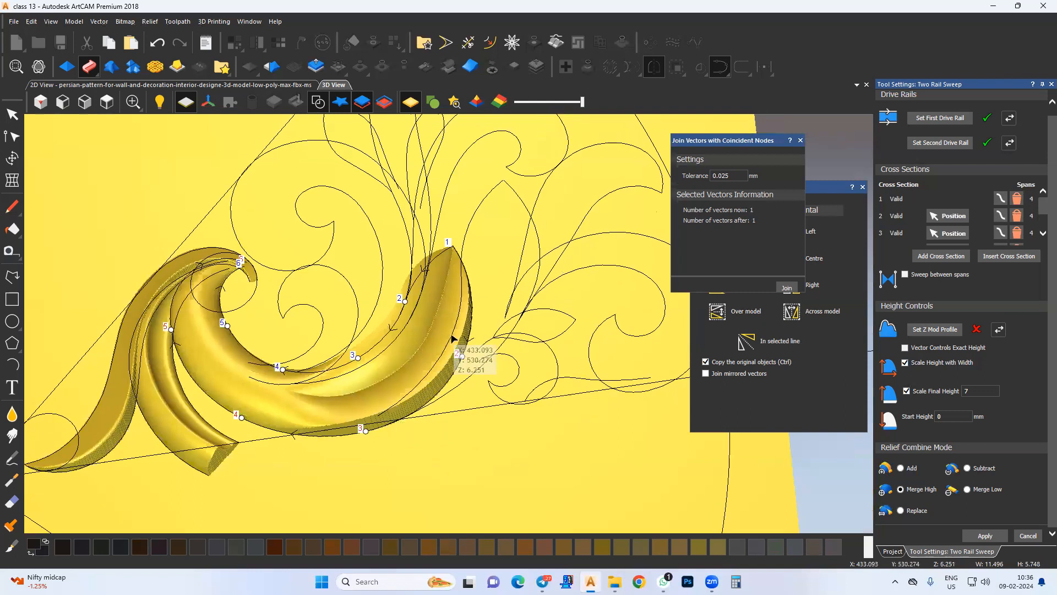
pyautogui.moveTo(474, 289); pyautogui.dragTo(489, 311)
pyautogui.scroll(2, 489, 306)
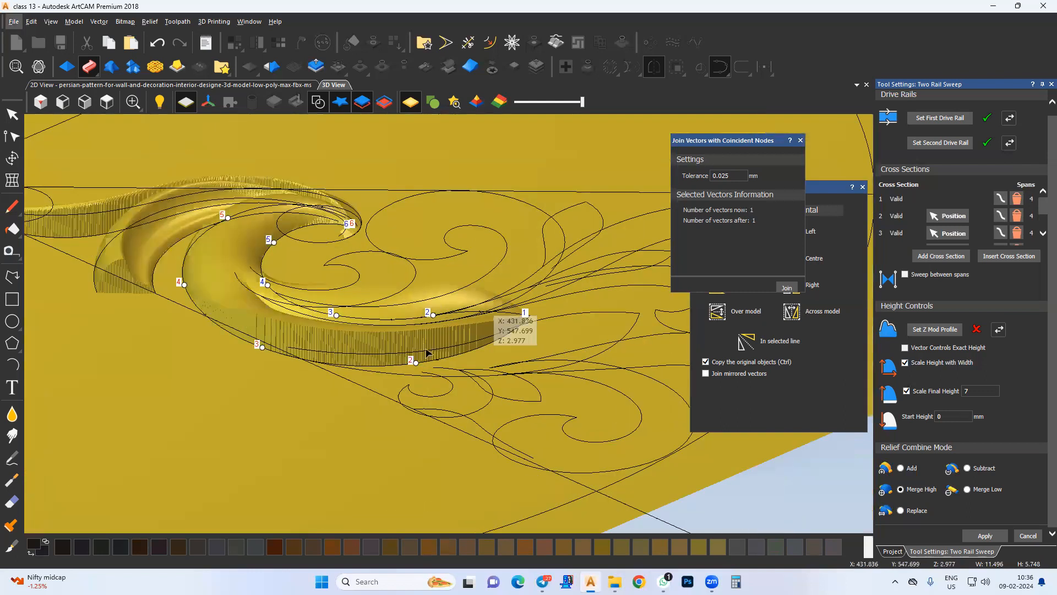
pyautogui.moveTo(431, 347); pyautogui.dragTo(426, 368, button='middle')
pyautogui.moveTo(269, 283); pyautogui.dragTo(280, 322)
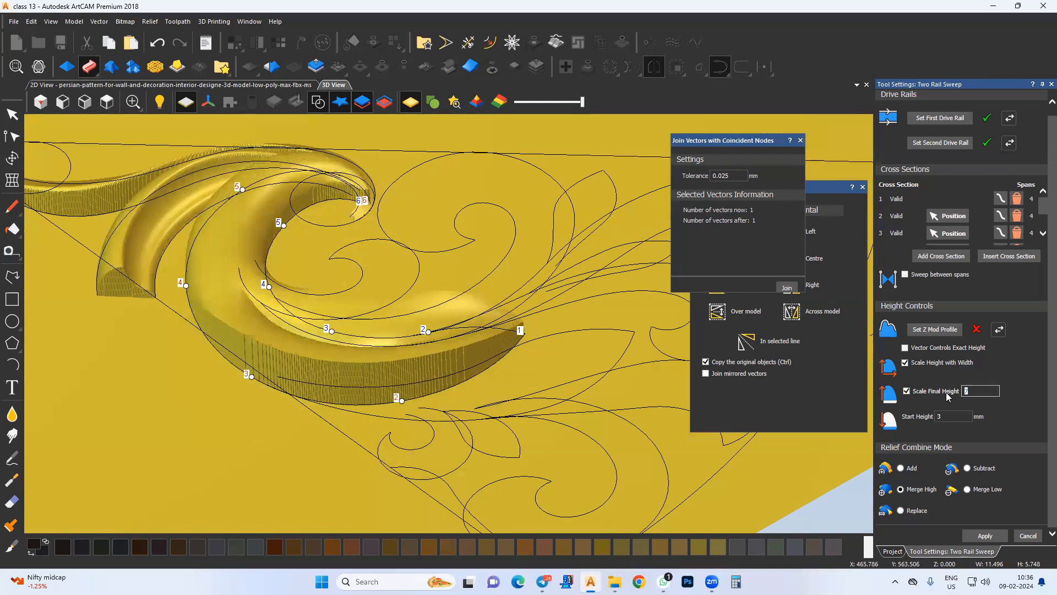
pyautogui.write('4')
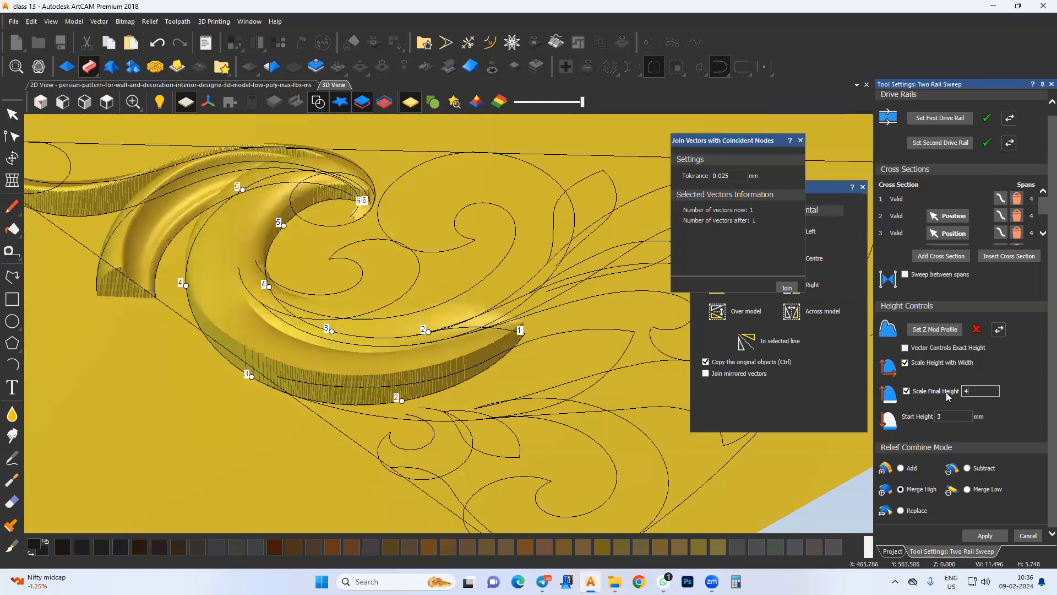
pyautogui.moveTo(317, 346); pyautogui.dragTo(172, 288)
pyautogui.scroll(-2, 366, 372)
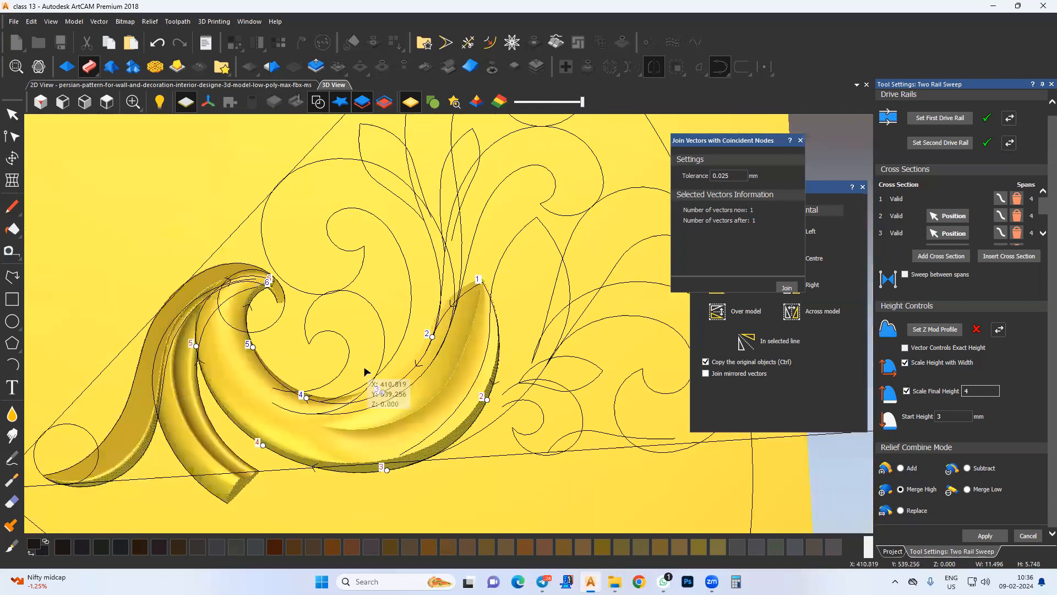
# Apply the crescent sweep and set the adjoining pointed leaf's two edges as drive rails
pyautogui.moveTo(385, 399); pyautogui.dragTo(391, 425)
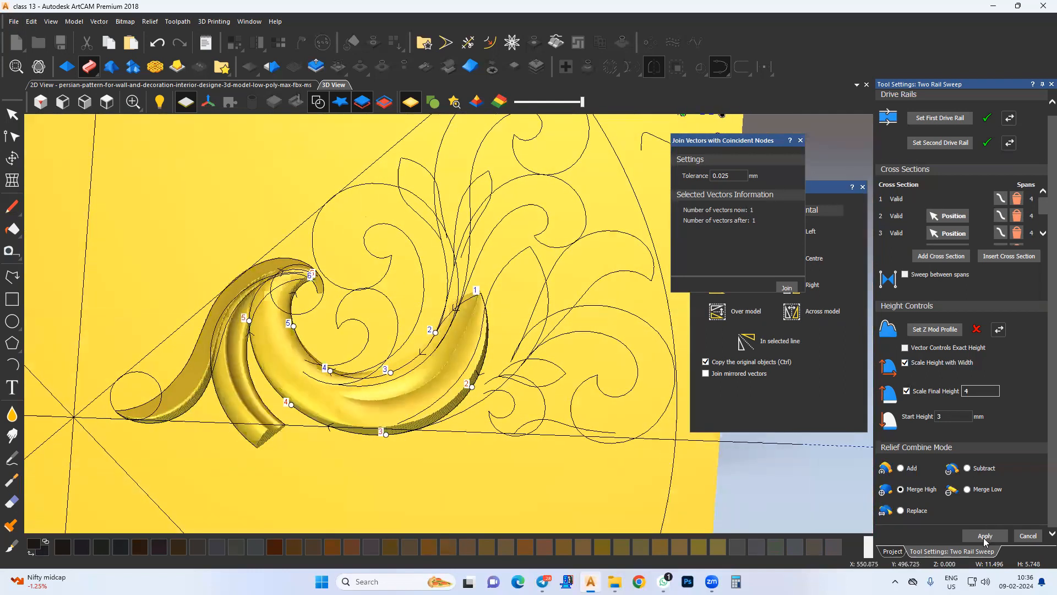
pyautogui.scroll(3, 484, 309)
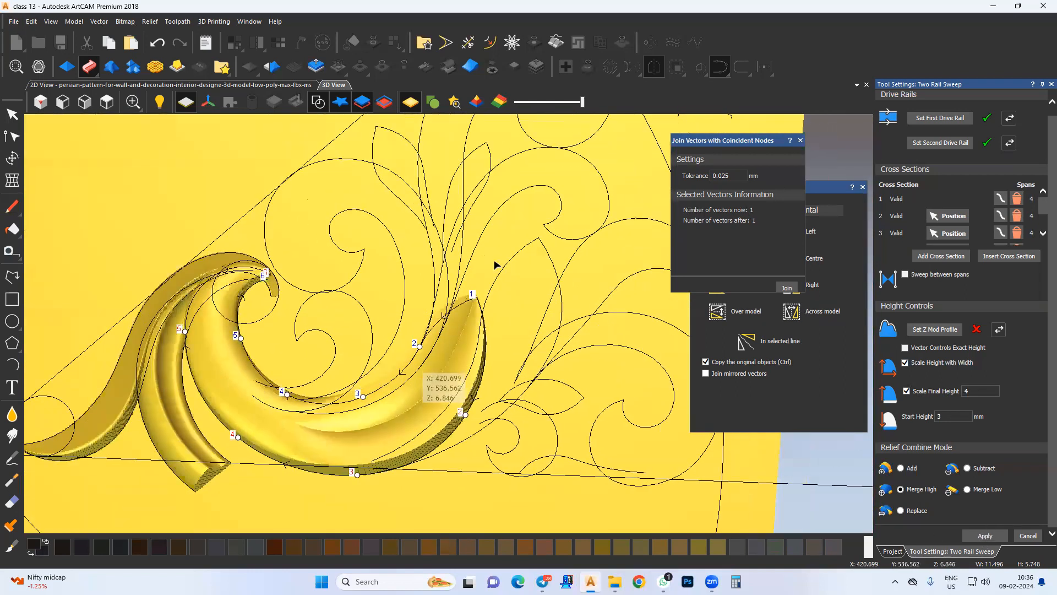
pyautogui.keyDown('shift'); pyautogui.click(498, 270); pyautogui.keyUp('shift')
pyautogui.click(939, 118)
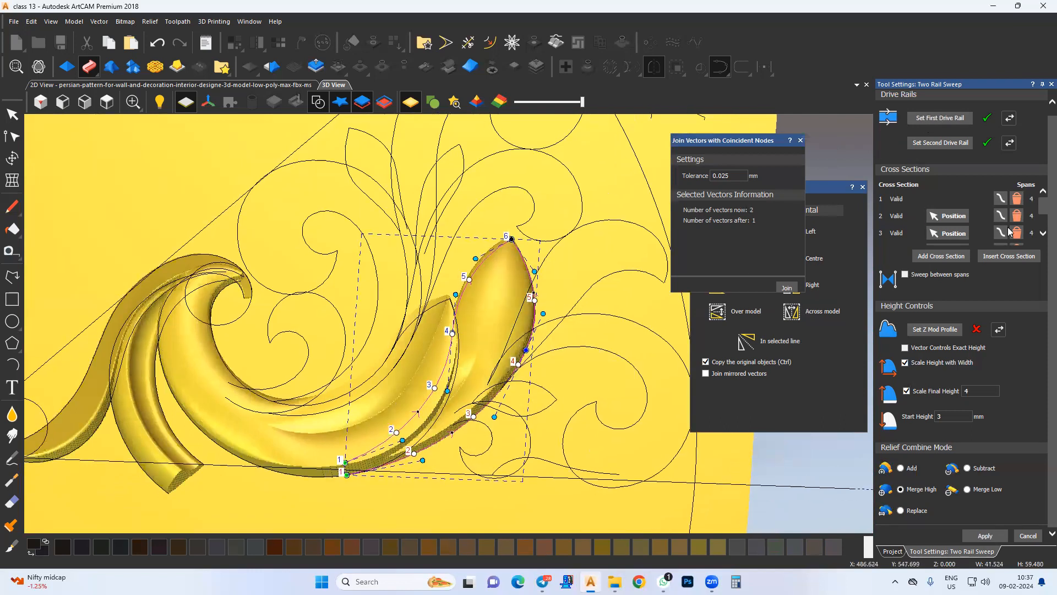
# Remove the last three arch cross-sections, keeping the three M-shaped ones, and apply the pointed leaf's sweep
pyautogui.scroll(-2, 1023, 240)
pyautogui.scroll(-2, 1017, 240)
pyautogui.click(1017, 237)
pyautogui.click(1017, 238)
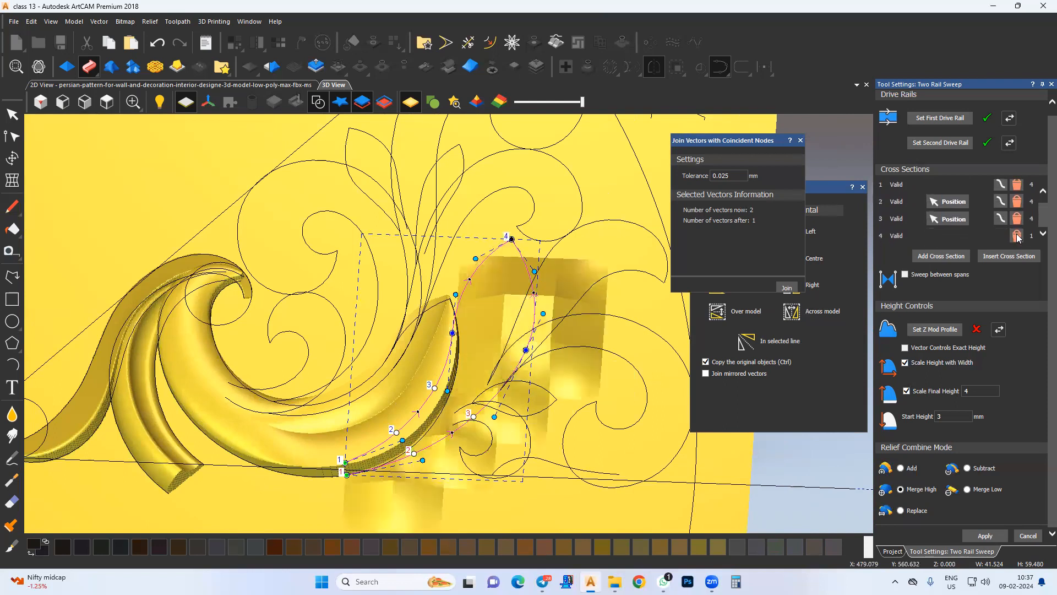
pyautogui.click(1018, 237)
pyautogui.moveTo(485, 435); pyautogui.dragTo(437, 470)
pyautogui.moveTo(395, 418); pyautogui.dragTo(455, 384)
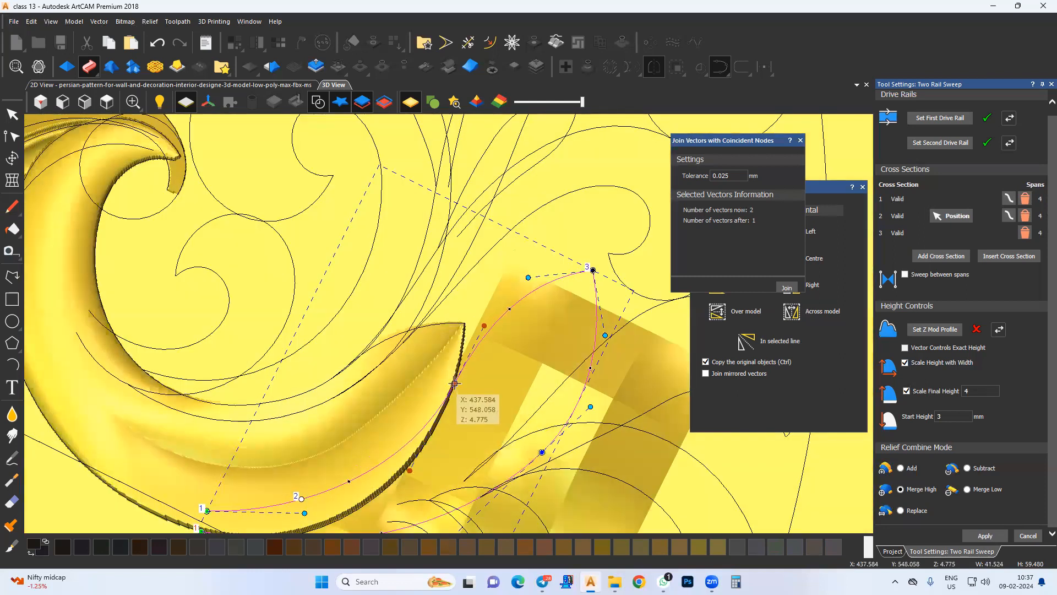
pyautogui.moveTo(423, 478); pyautogui.dragTo(504, 352)
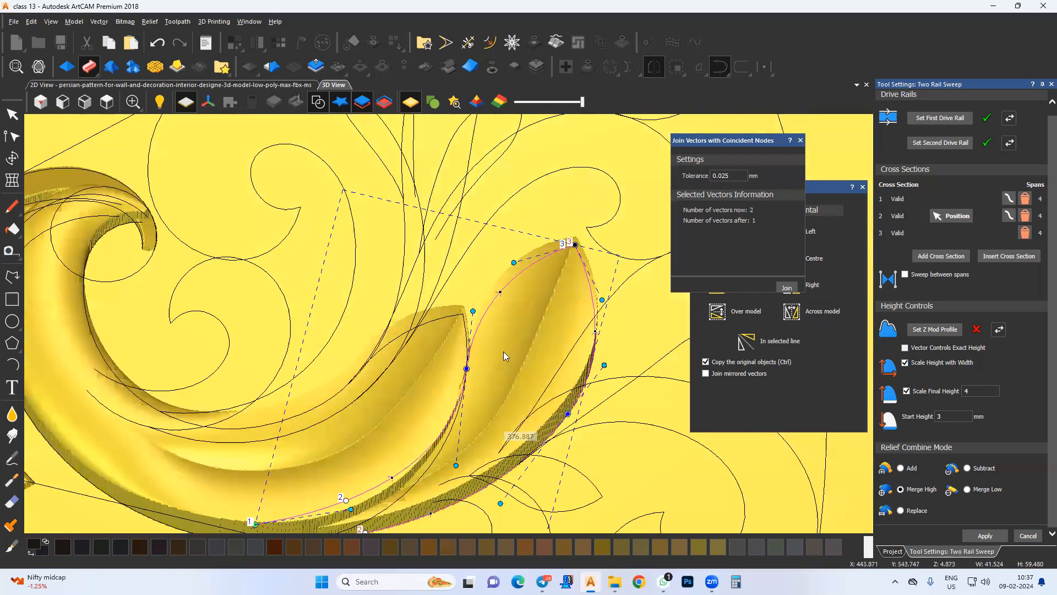
pyautogui.scroll(-3, 449, 432)
pyautogui.scroll(2, 449, 435)
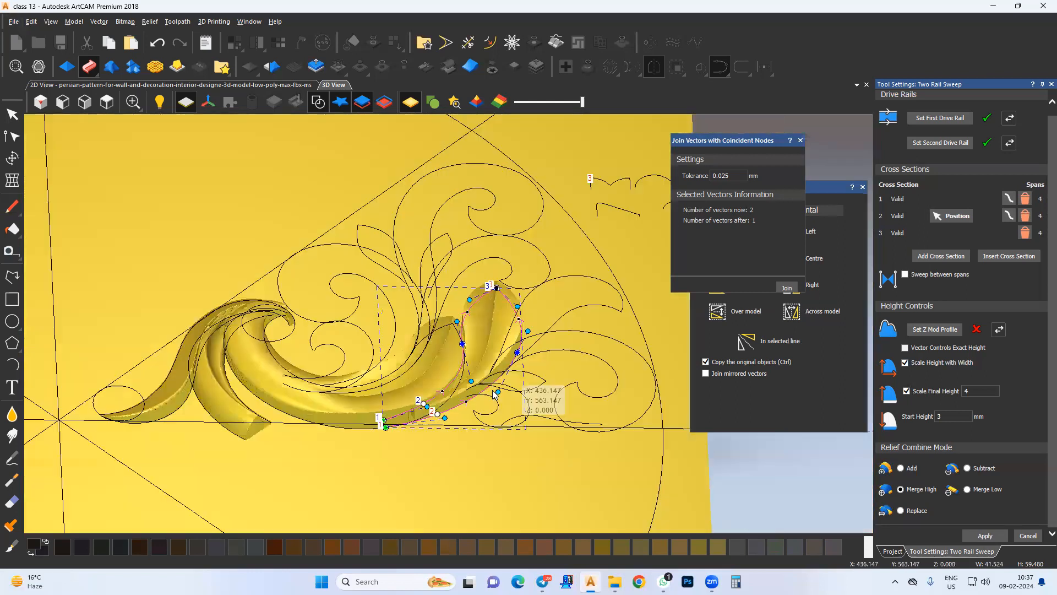
pyautogui.click(985, 535)
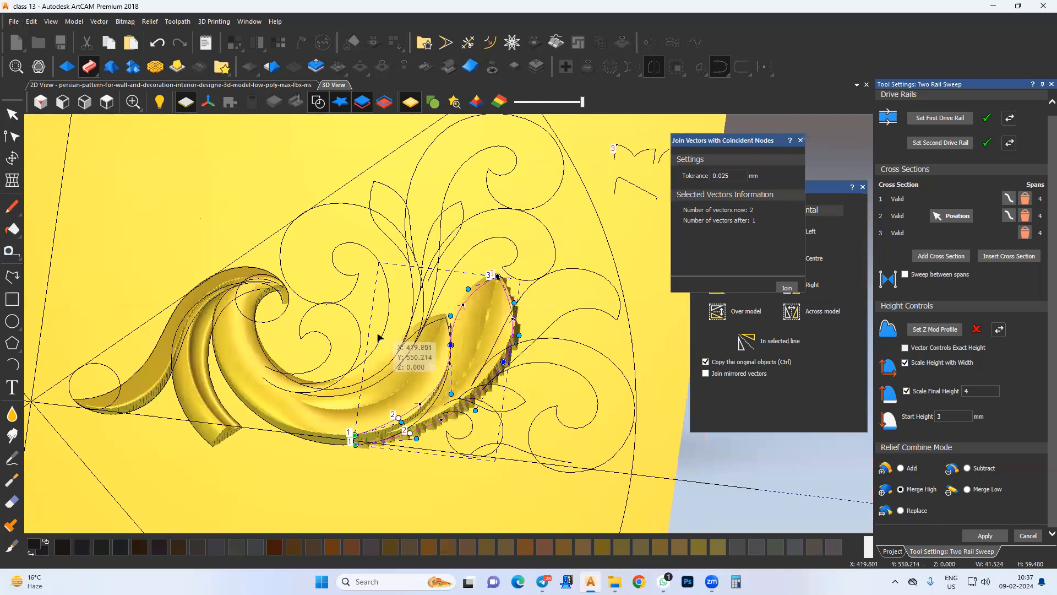
# Set the neighbouring hooked leaf's two edges as drive rails and apply its sweep with the three M-shaped cross-sections
pyautogui.press('F2')
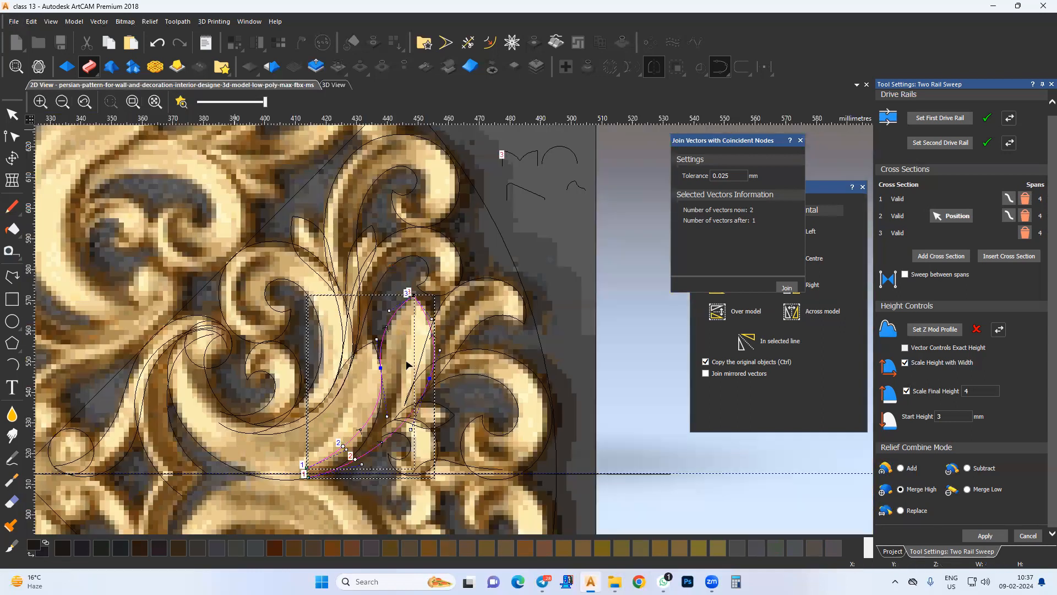
pyautogui.click(488, 278)
pyautogui.keyDown('shift'); pyautogui.click(484, 316); pyautogui.keyUp('shift')
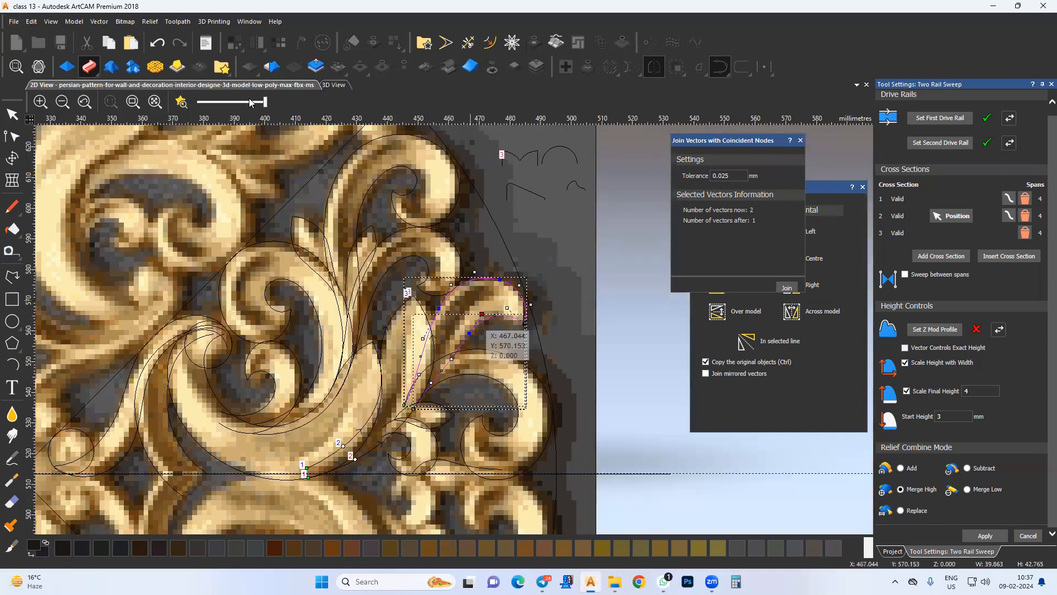
pyautogui.click(334, 84)
pyautogui.click(954, 120)
pyautogui.moveTo(457, 312); pyautogui.dragTo(425, 247)
pyautogui.moveTo(440, 409); pyautogui.dragTo(457, 349)
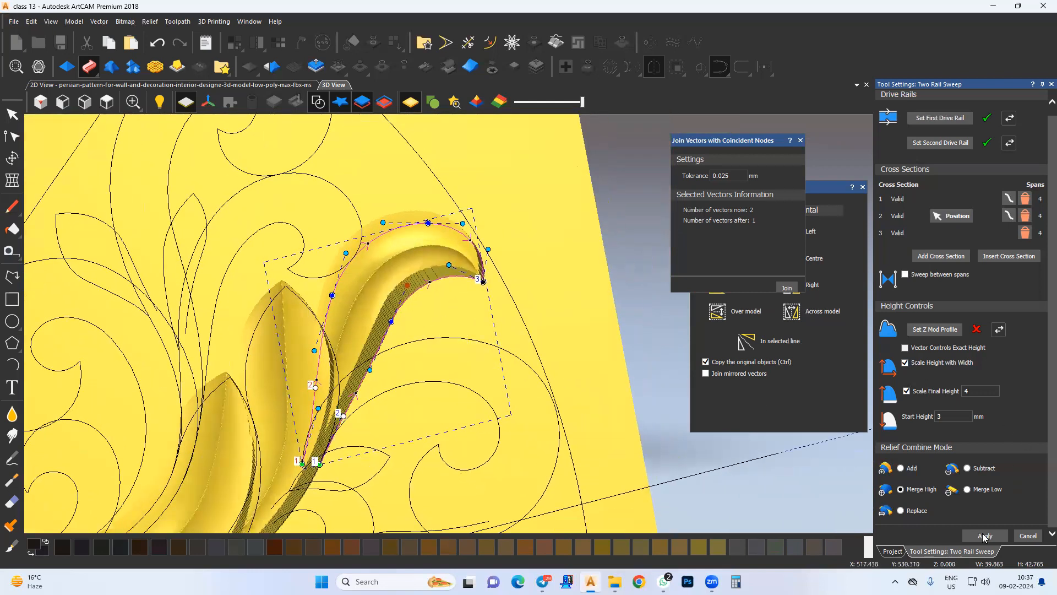
pyautogui.click(979, 538)
# Try the large spiral scroll's two edges as drive rails, reversing the first rail's direction
pyautogui.scroll(-2, 491, 350)
pyautogui.click(460, 333)
pyautogui.keyDown('shift'); pyautogui.click(461, 364); pyautogui.keyUp('shift')
pyautogui.click(119, 85)
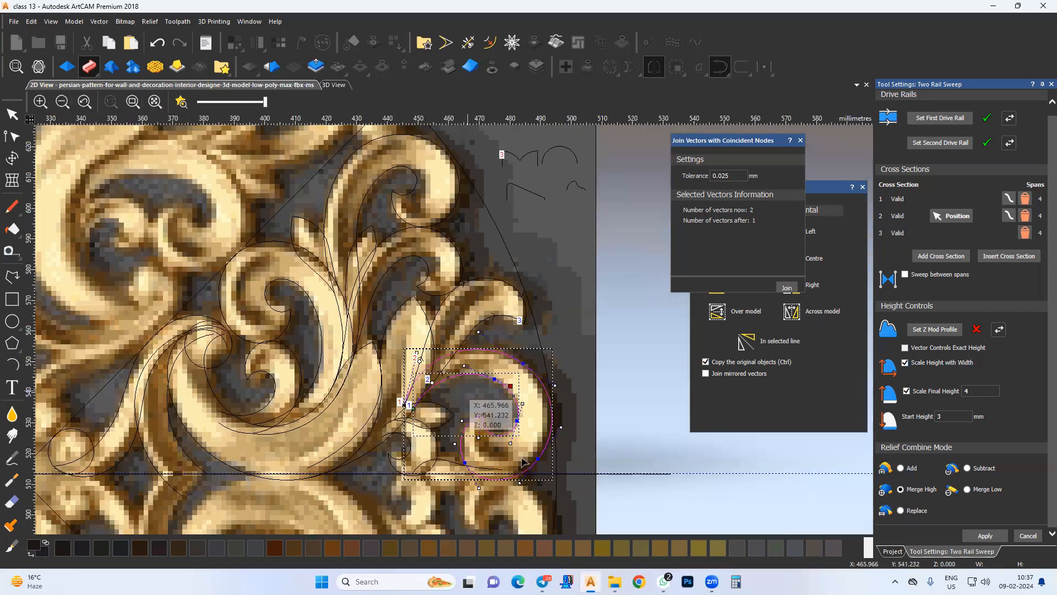
pyautogui.click(333, 84)
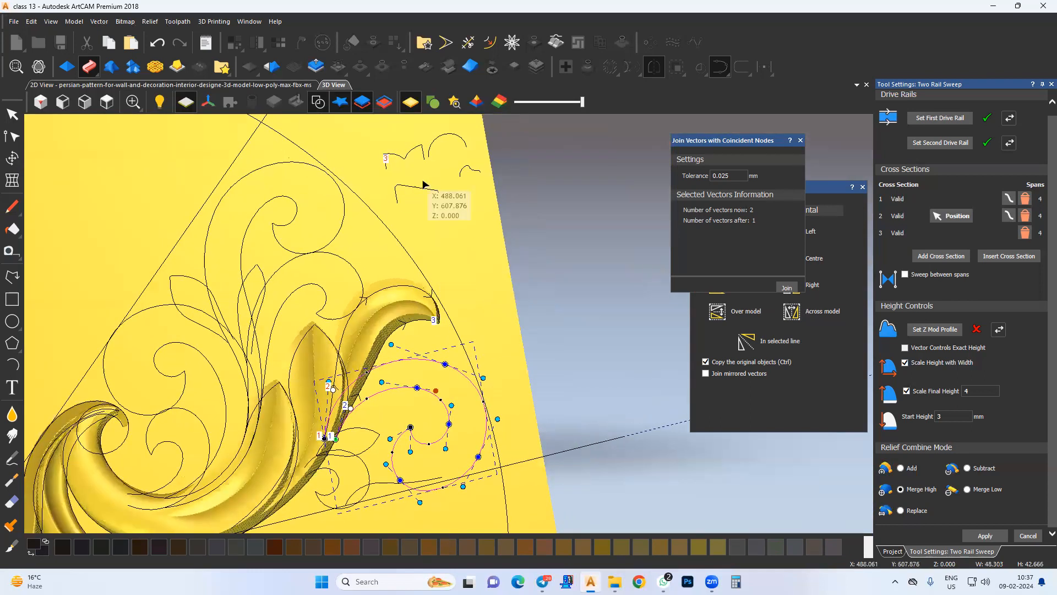
pyautogui.click(942, 118)
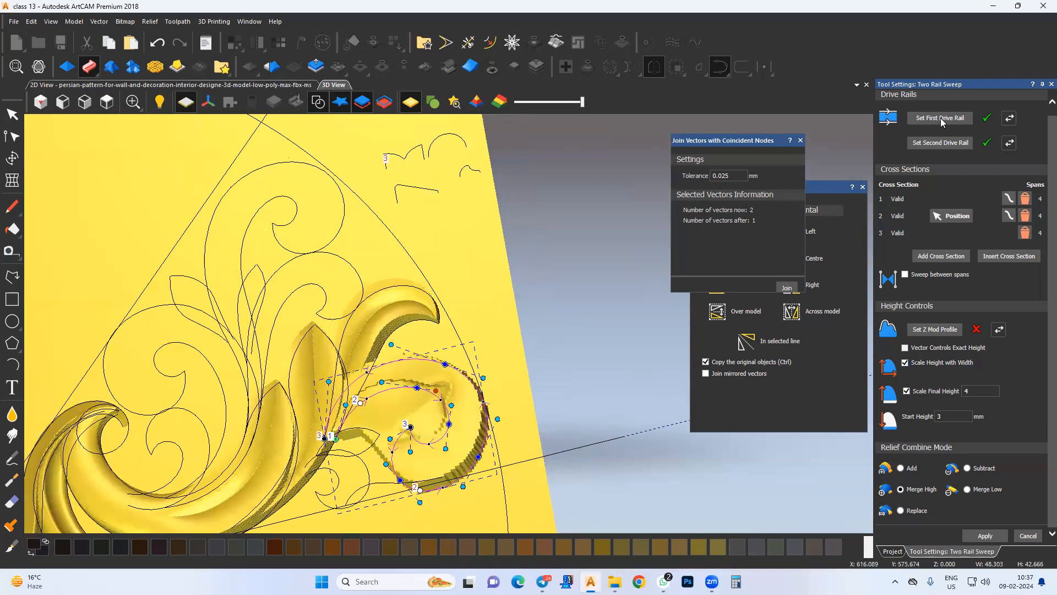
pyautogui.click(1009, 117)
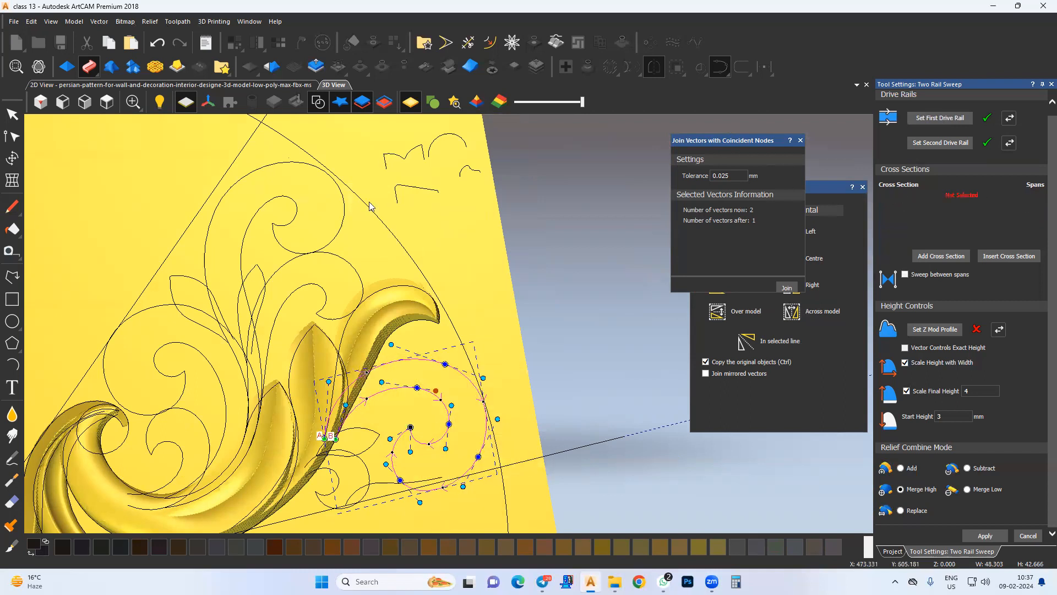
# Try the straight sloped profile as the scroll's only cross-section, with a 2 mm start height and a scaled final height of 5
pyautogui.click(431, 193)
pyautogui.click(940, 255)
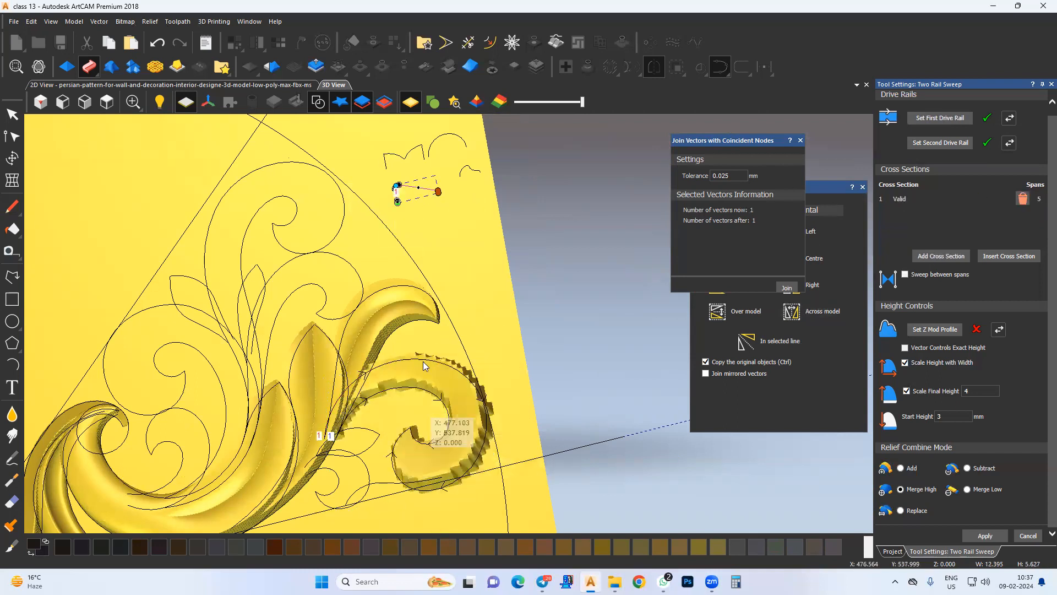
pyautogui.scroll(5, 422, 361)
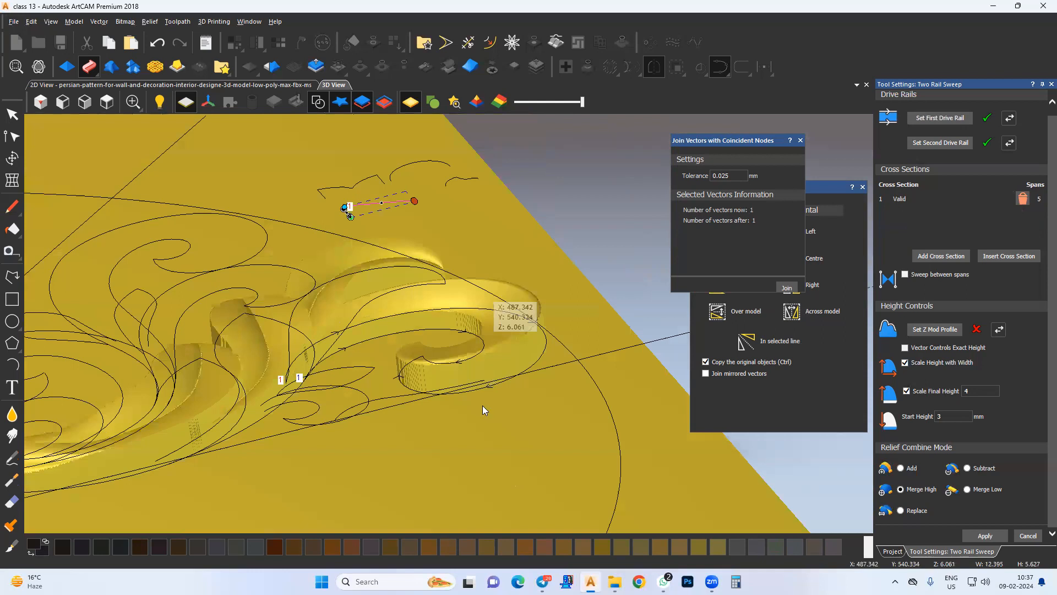
pyautogui.moveTo(498, 302); pyautogui.dragTo(477, 386)
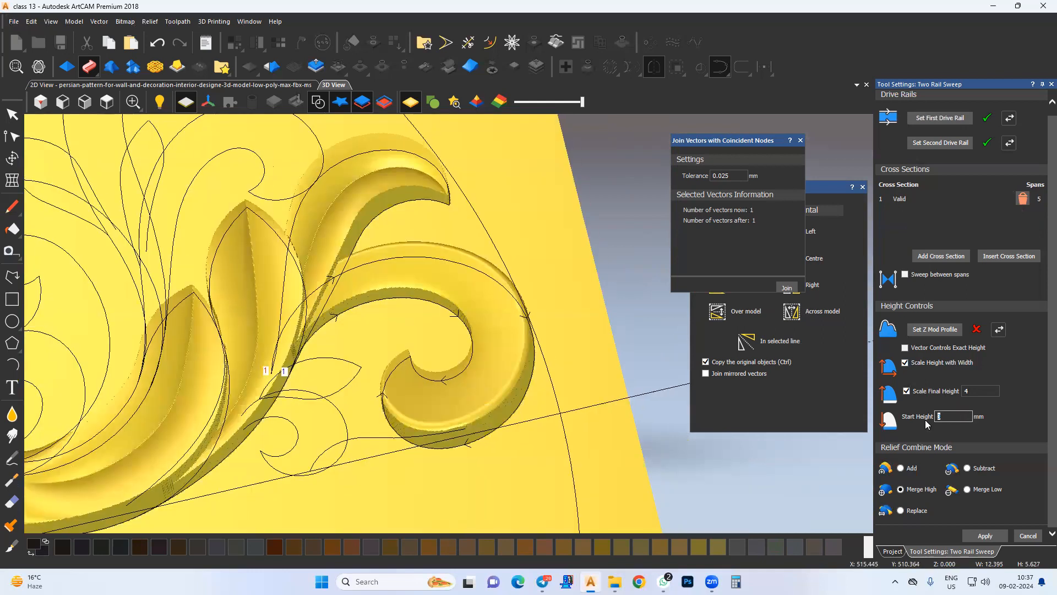
pyautogui.click(967, 392)
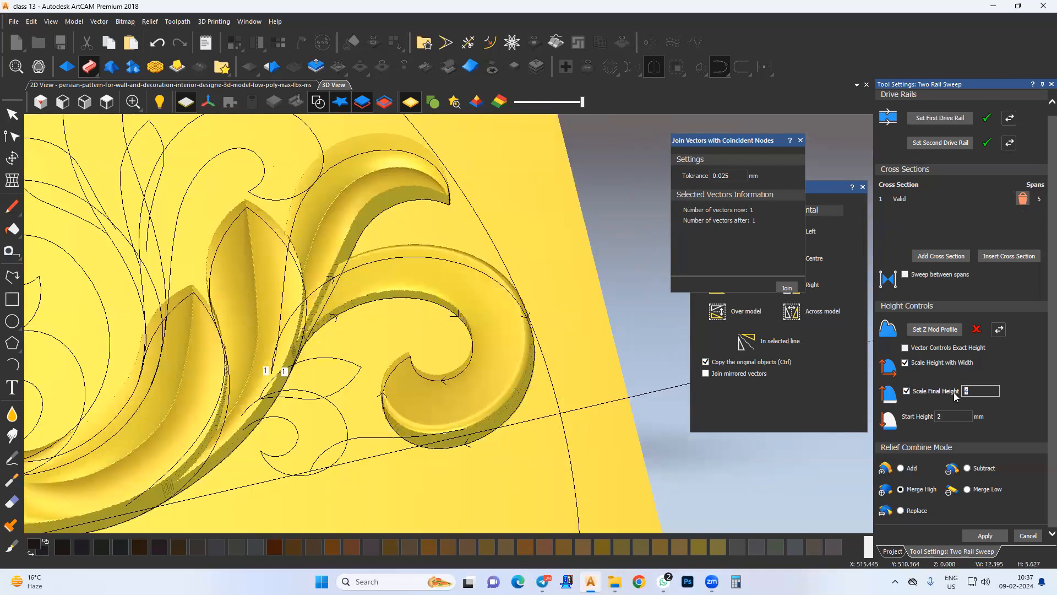
pyautogui.moveTo(447, 354); pyautogui.dragTo(145, 131)
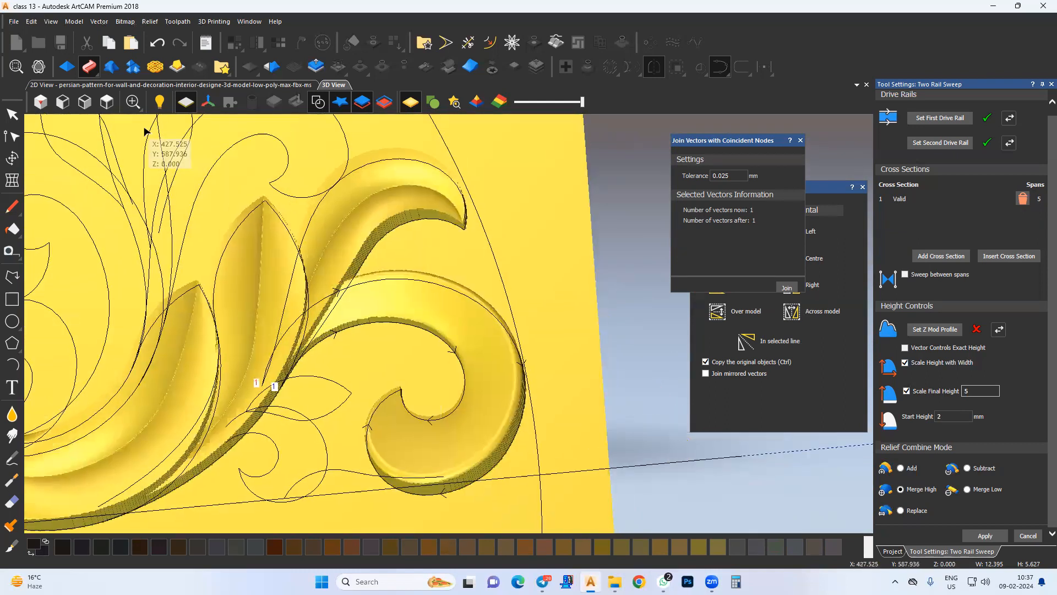
# Leave the sweep and place a copy of the straight sloped profile just below the original
pyautogui.click(106, 102)
pyautogui.scroll(5, 468, 308)
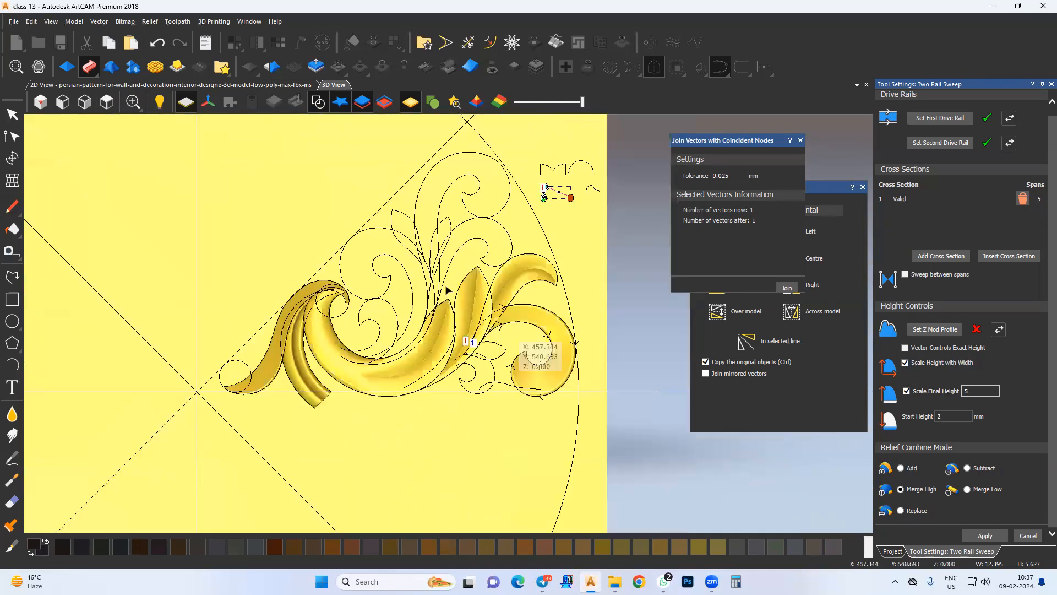
pyautogui.scroll(-2, 446, 290)
pyautogui.scroll(8, 413, 213)
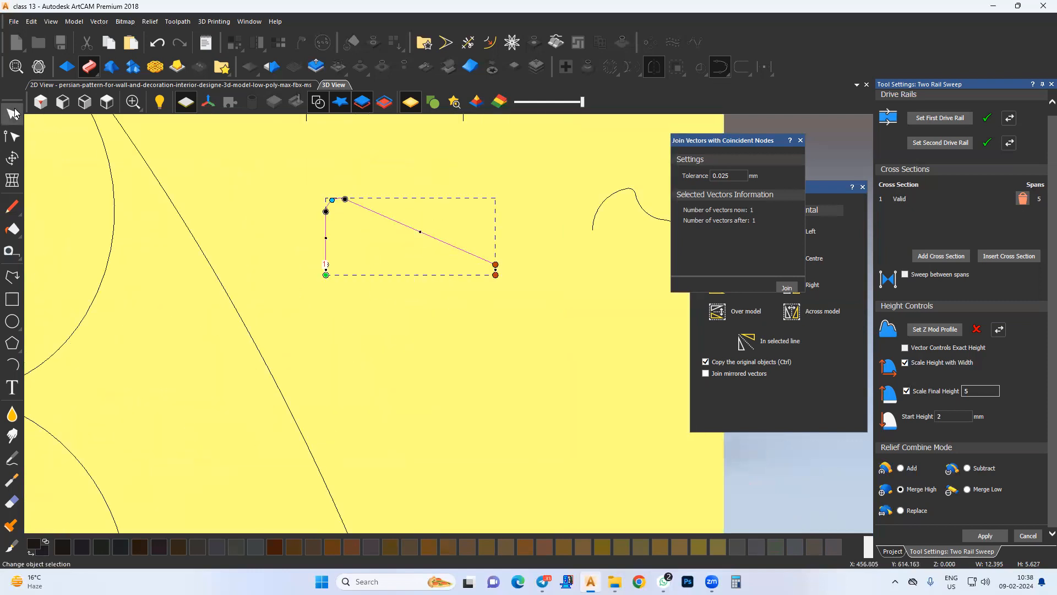
pyautogui.click(13, 114)
pyautogui.scroll(-3, 461, 350)
pyautogui.click(358, 242)
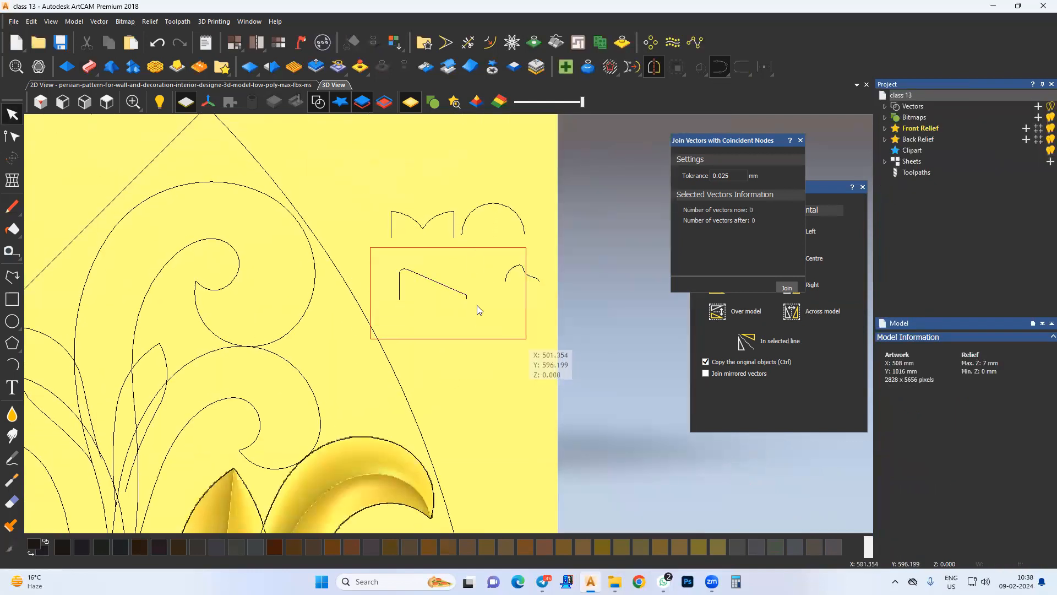
pyautogui.click(400, 275)
pyautogui.moveTo(401, 276); pyautogui.dragTo(421, 338)
# Edit the copied profile's nodes to bend its long sloping edge into a shallow concave curve
pyautogui.press('n')
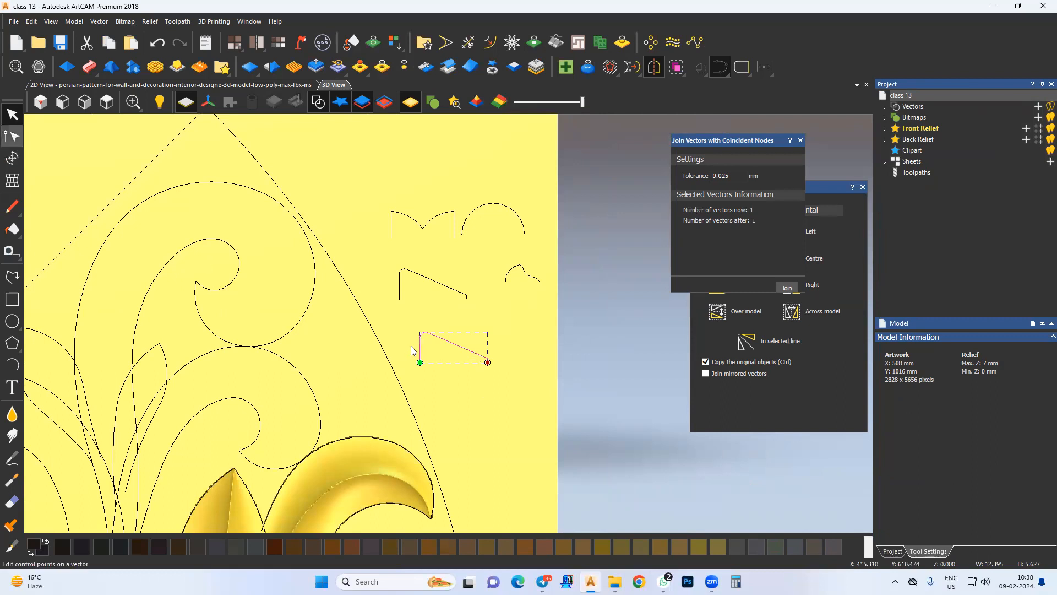
pyautogui.scroll(2, 430, 341)
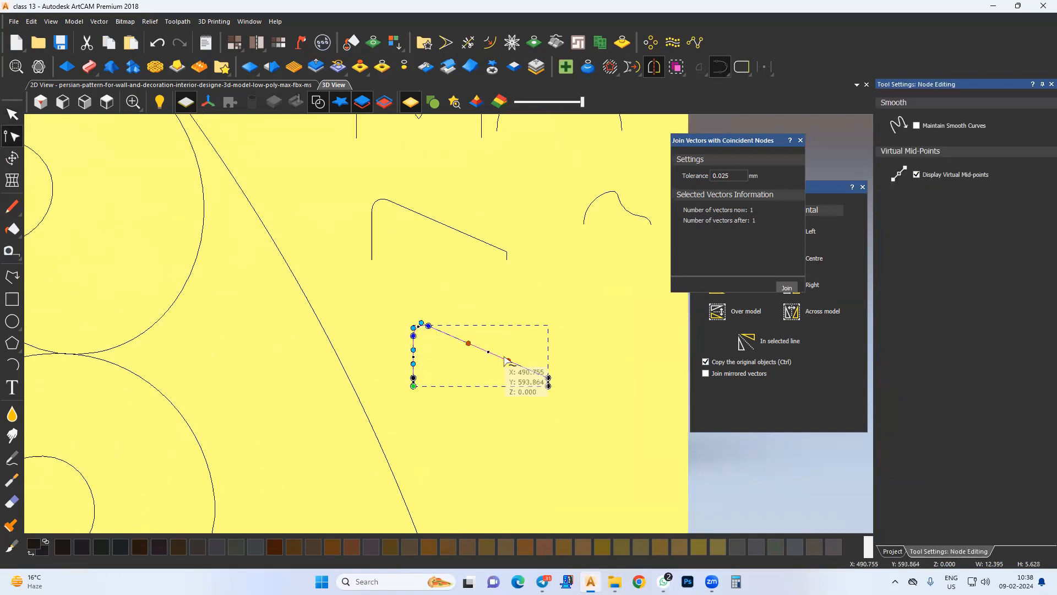
pyautogui.moveTo(507, 360); pyautogui.dragTo(498, 372)
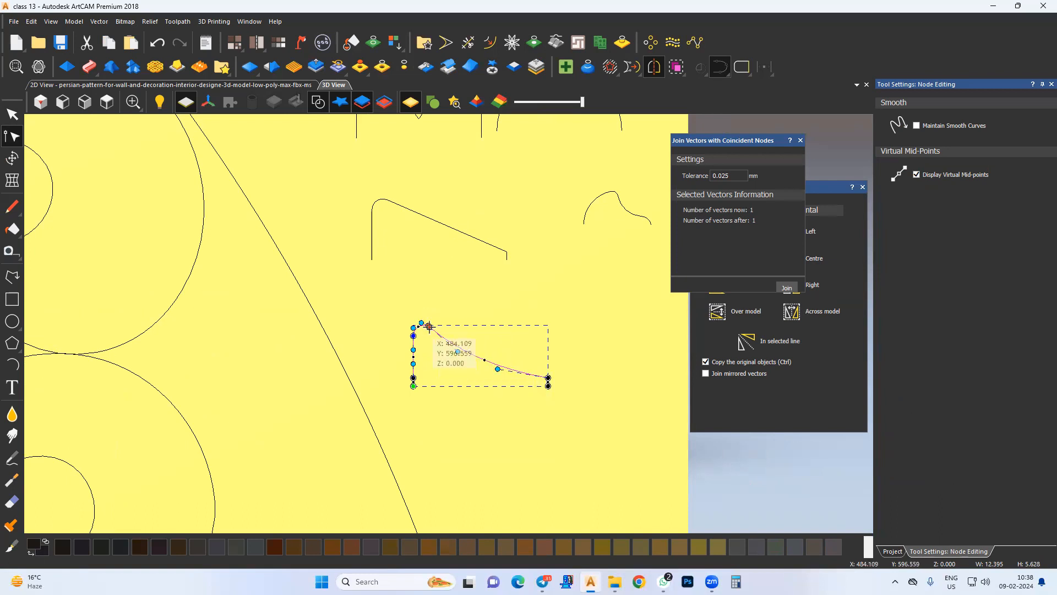
pyautogui.scroll(1, 429, 326)
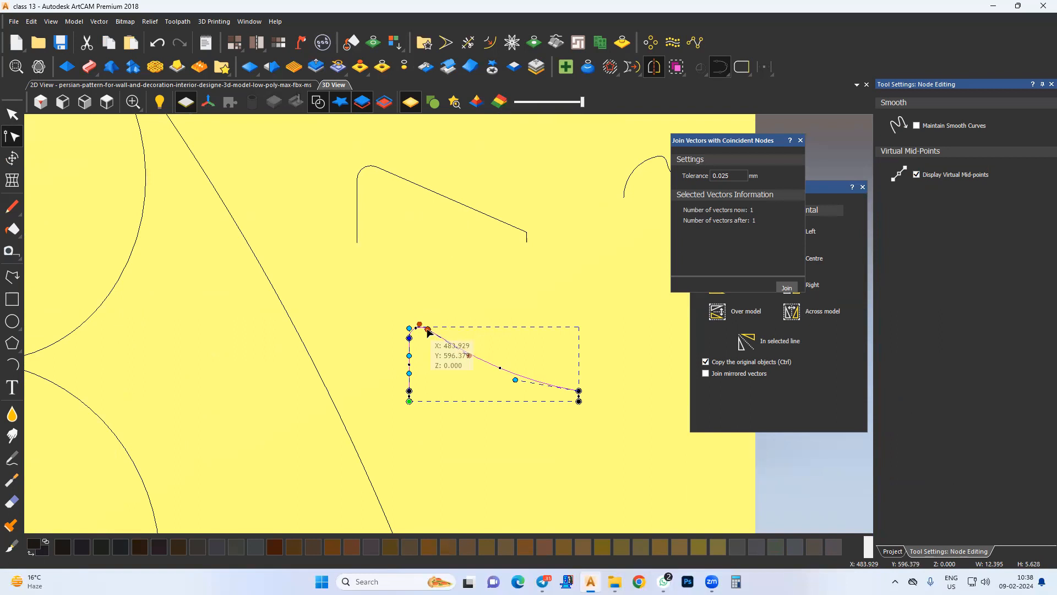
pyautogui.click(477, 413)
# Start a Two Rail Sweep along the large spiral scroll's two edges, using the concave profile as the single cross-section
pyautogui.scroll(-5, 475, 414)
pyautogui.moveTo(421, 504); pyautogui.dragTo(464, 300, button='middle')
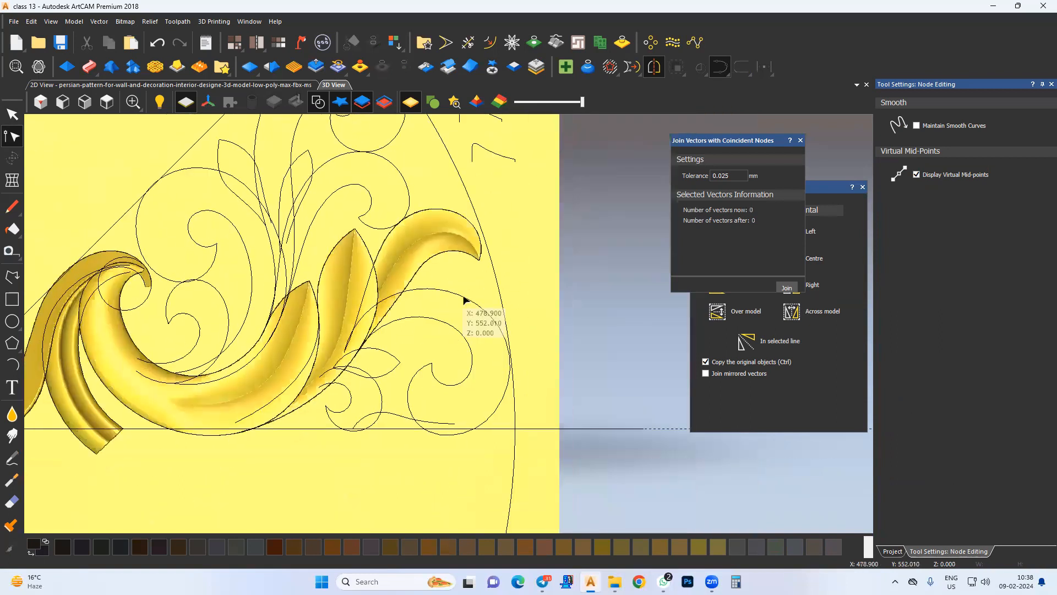
pyautogui.click(464, 298)
pyautogui.keyDown('shift'); pyautogui.click(458, 332); pyautogui.keyUp('shift')
pyautogui.moveTo(428, 332); pyautogui.dragTo(426, 352, button='middle')
pyautogui.click(90, 68)
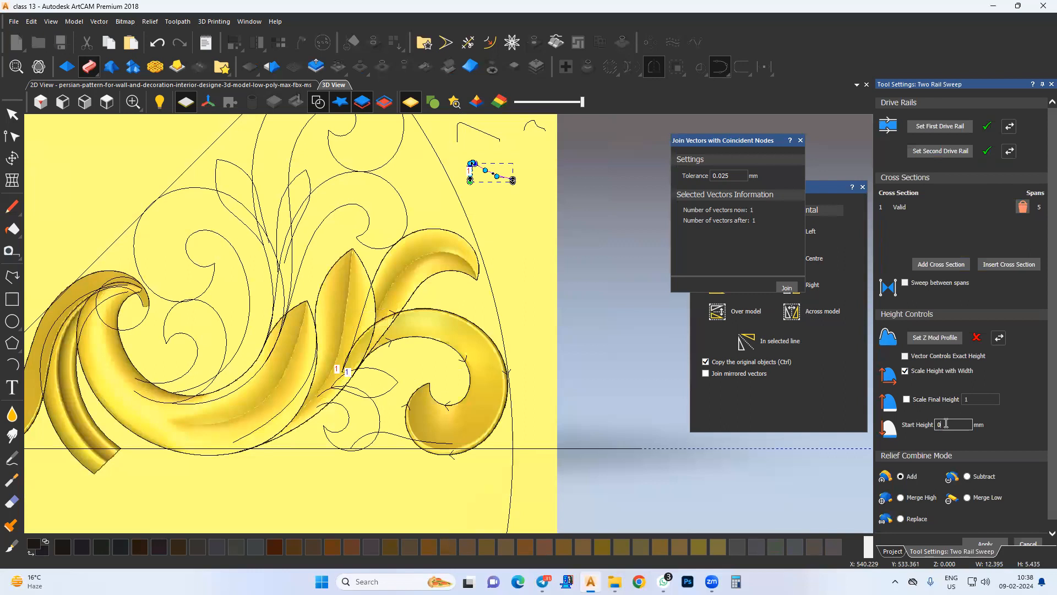
# Set the scroll's start height to 2 mm and scaled final height to 5, choose Merge High, and apply the sweep
pyautogui.click(952, 400)
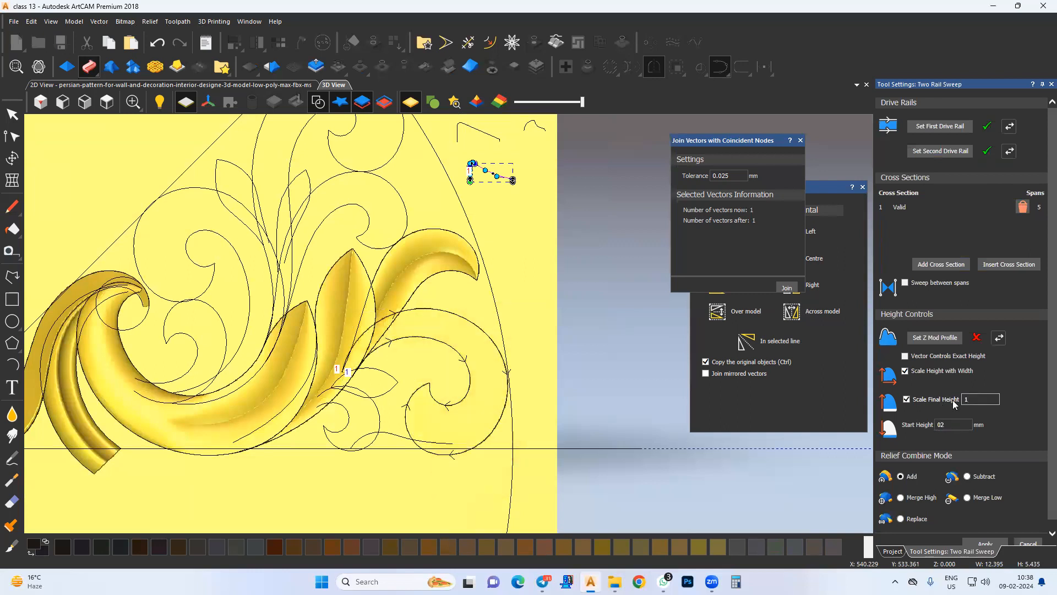
pyautogui.write('5')
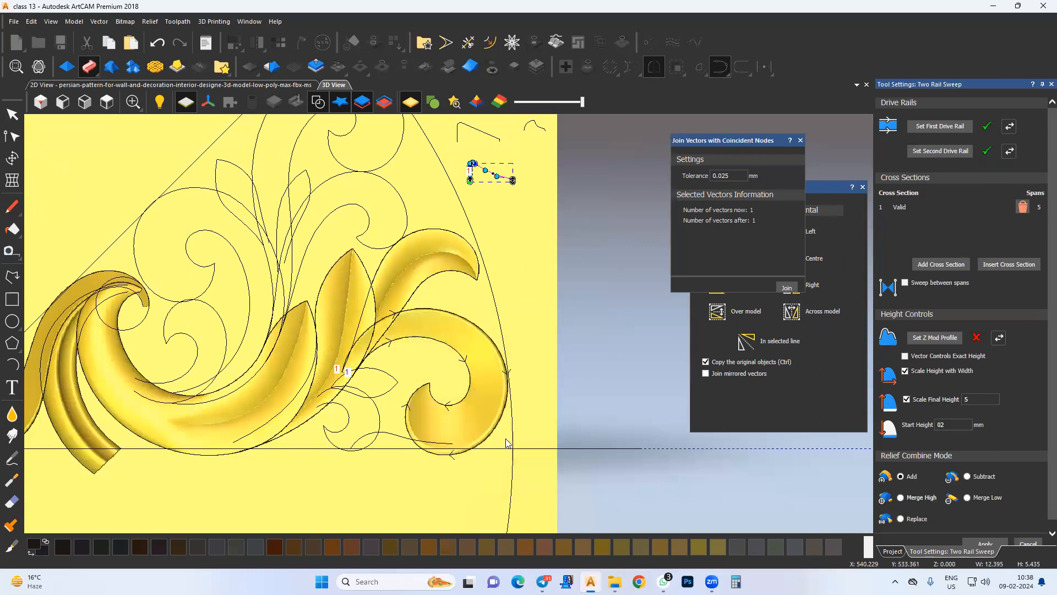
pyautogui.moveTo(388, 455); pyautogui.dragTo(473, 355, button='middle')
pyautogui.scroll(4, 426, 368)
pyautogui.moveTo(488, 411); pyautogui.dragTo(535, 337, button='middle')
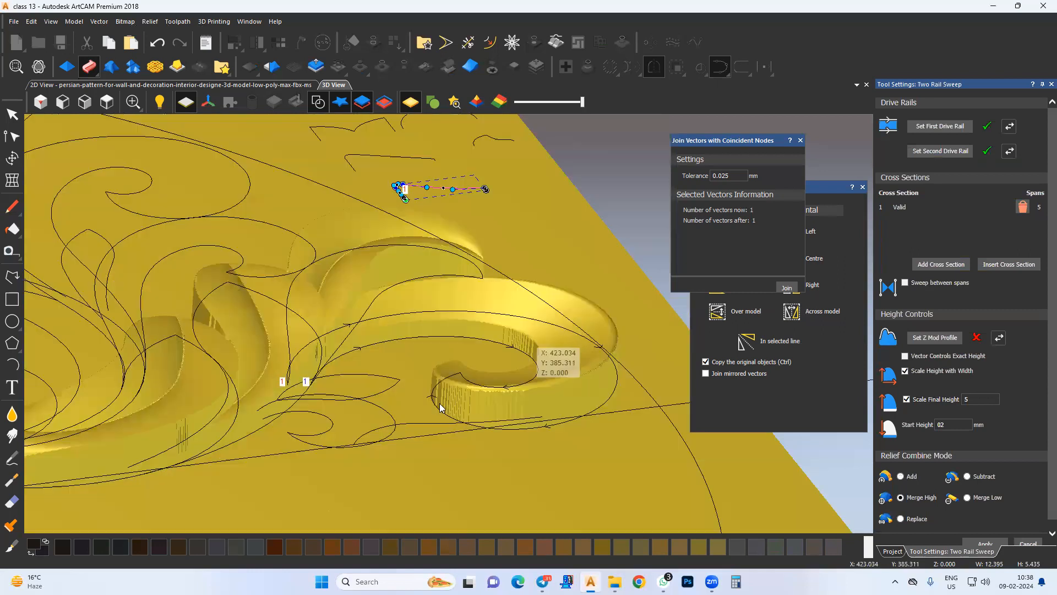
pyautogui.moveTo(408, 402); pyautogui.dragTo(388, 364, button='middle')
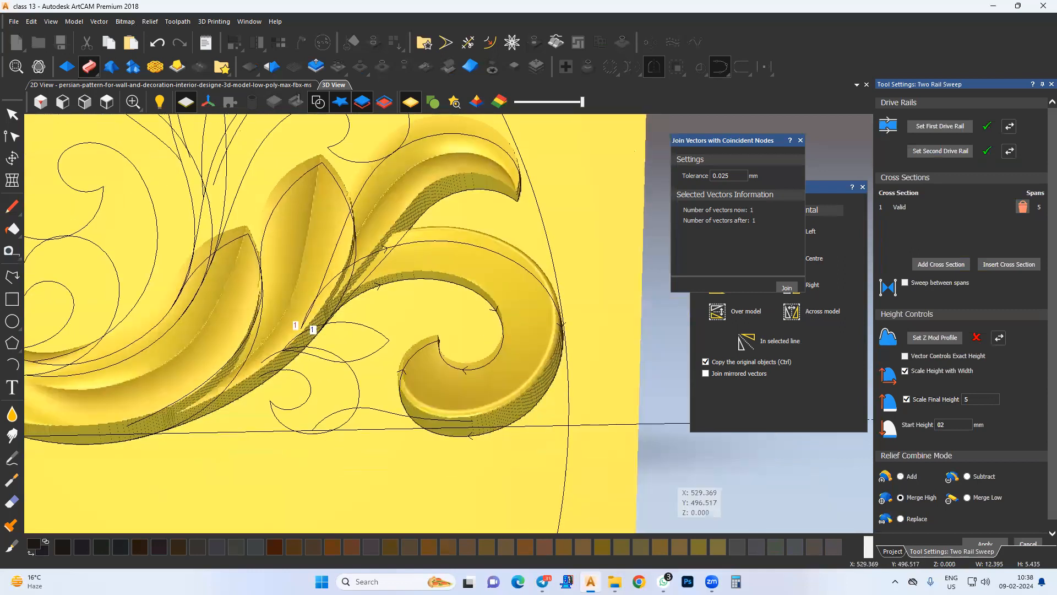
pyautogui.scroll(-1, 994, 537)
pyautogui.click(985, 536)
# Set the two edges of the small curl below the leaves as drive rails
pyautogui.click(329, 390)
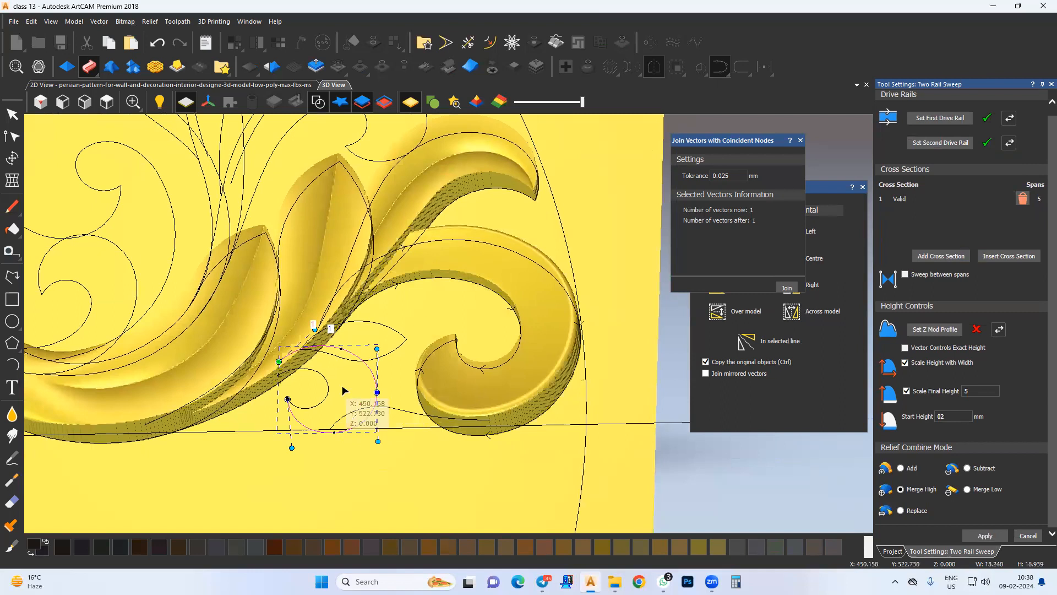
pyautogui.click(930, 120)
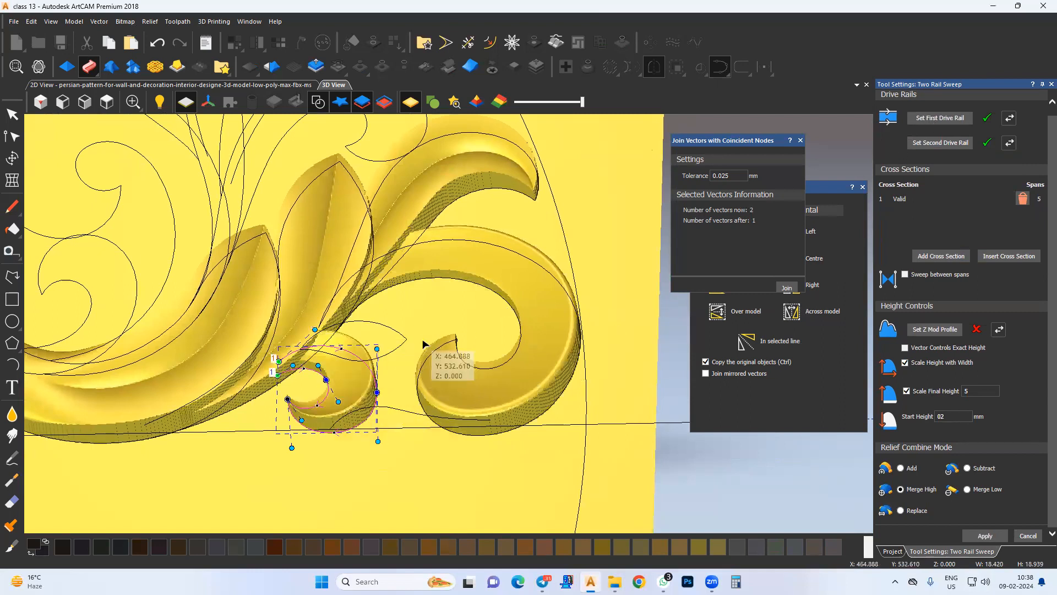
pyautogui.moveTo(425, 337); pyautogui.dragTo(431, 334, button='middle')
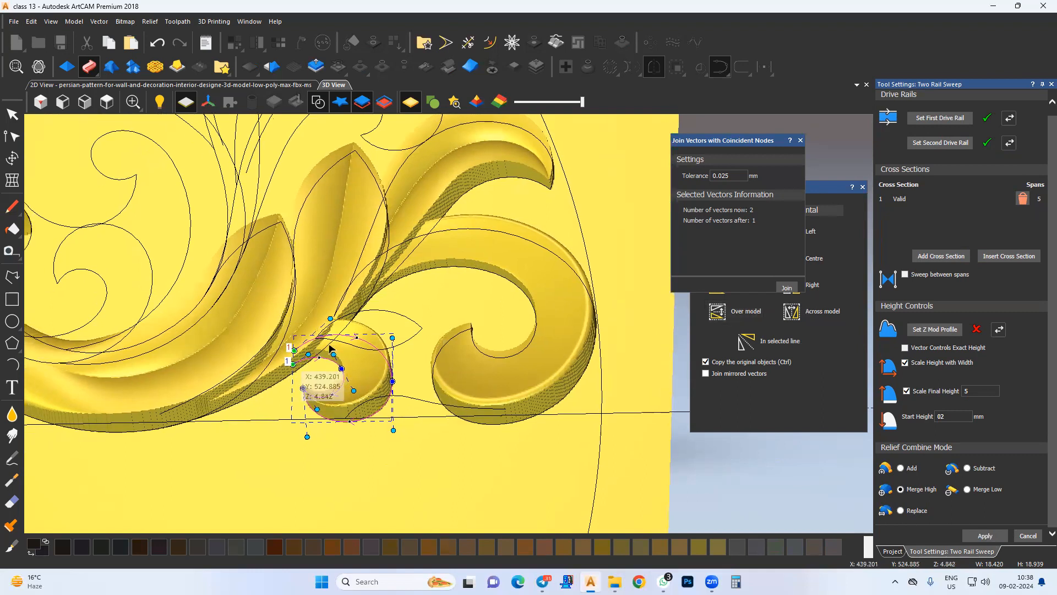
pyautogui.scroll(2, 407, 353)
pyautogui.click(427, 333)
pyautogui.scroll(-3, 423, 333)
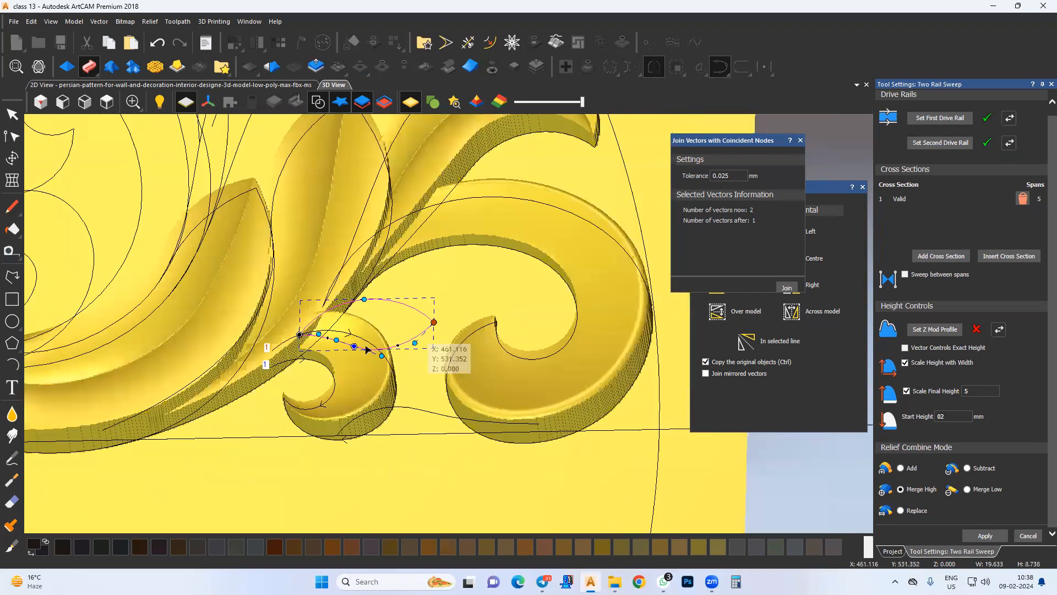
pyautogui.click(947, 118)
pyautogui.click(1020, 199)
pyautogui.scroll(-2, 408, 300)
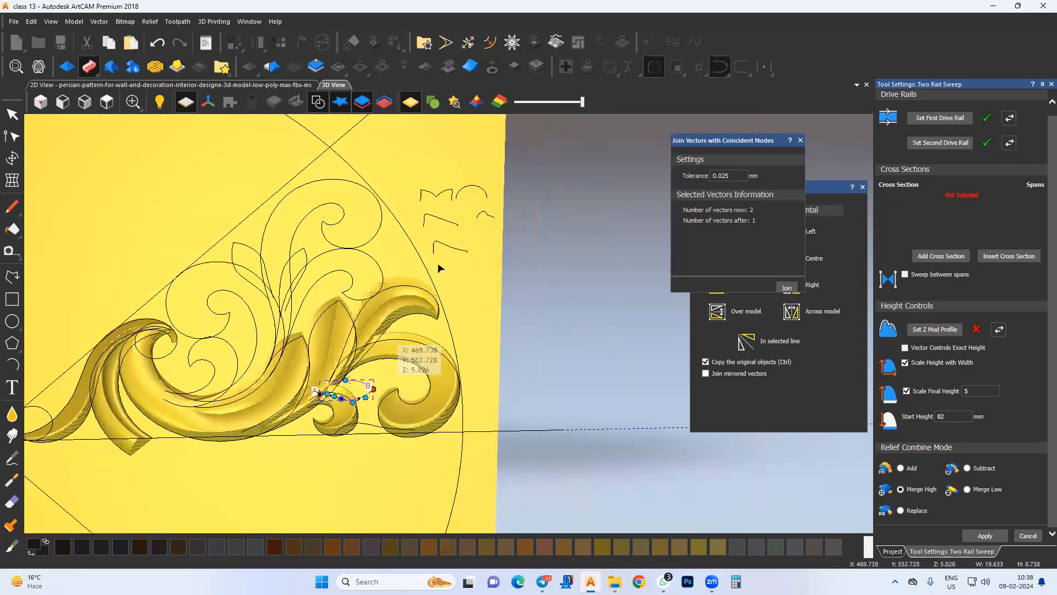
# Draw an open polyline half-profile with a short vertical edge and a straight rising slope, about 5.25 mm wide and 5.26 mm high
pyautogui.click(460, 228)
pyautogui.moveTo(460, 228); pyautogui.dragTo(472, 301, button='middle')
pyautogui.click(109, 106)
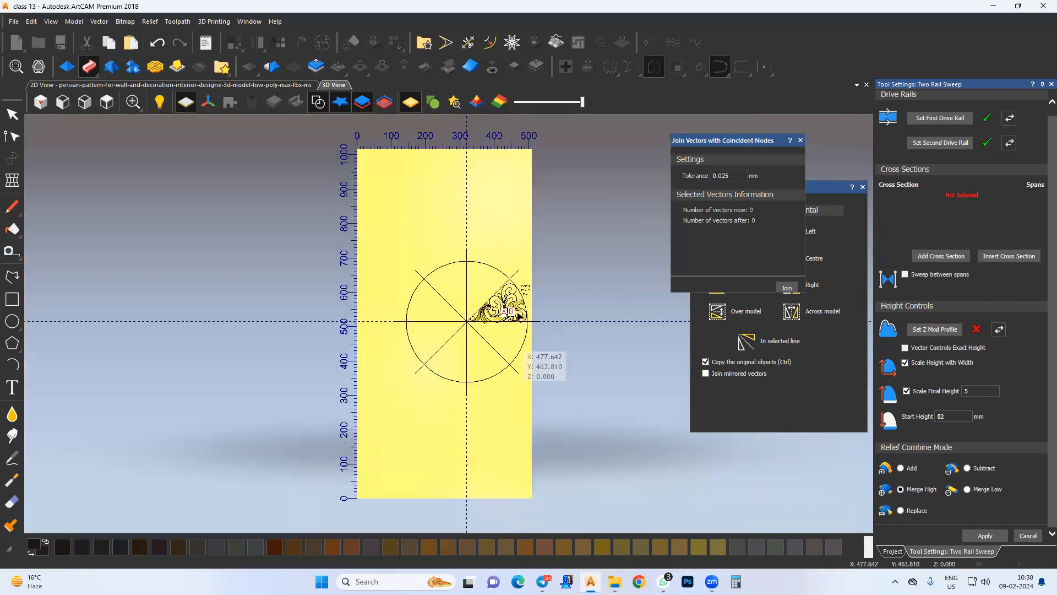
pyautogui.scroll(6, 523, 297)
pyautogui.moveTo(478, 317); pyautogui.dragTo(444, 341, button='middle')
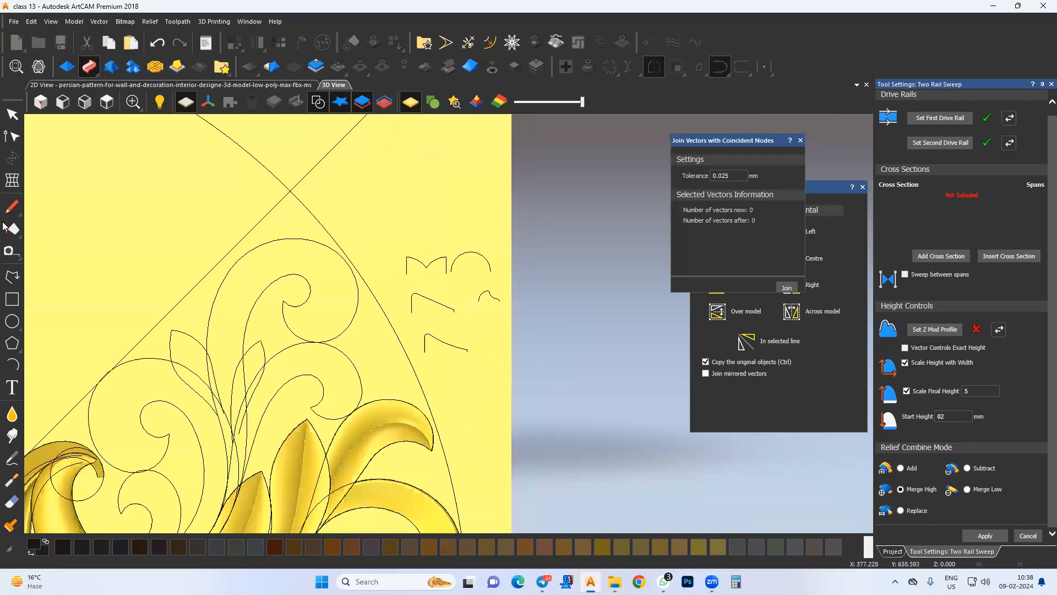
pyautogui.click(11, 112)
pyautogui.click(13, 276)
pyautogui.scroll(2, 407, 287)
pyautogui.click(405, 236)
pyautogui.click(405, 249)
pyautogui.click(434, 234)
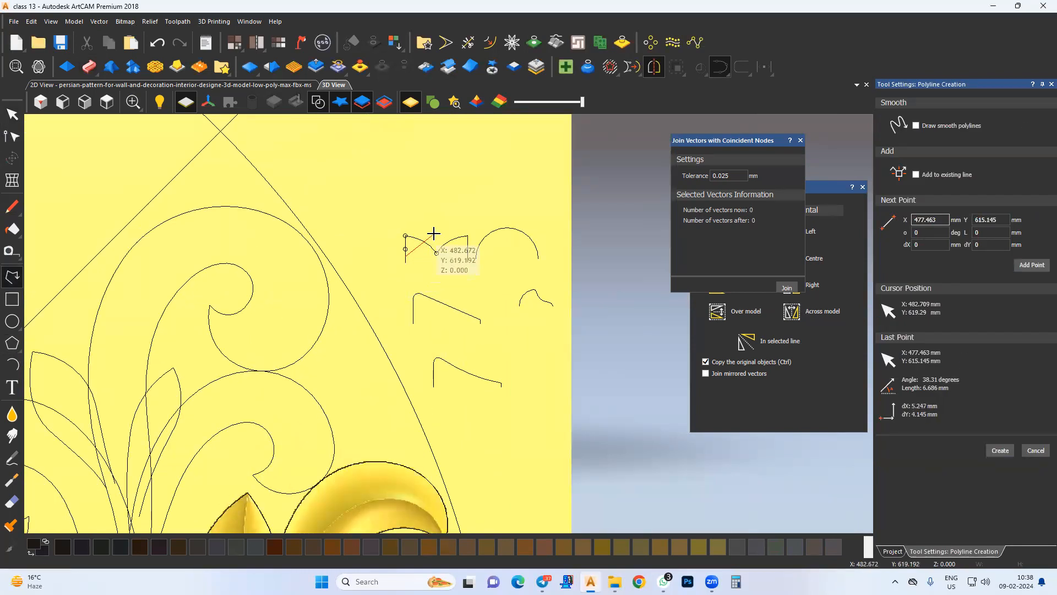
pyautogui.press('Escape')
# Move the half-profile to the empty area below the other profiles and mirror it to the right as a joined copy, forming a peak
pyautogui.moveTo(441, 253); pyautogui.dragTo(548, 355)
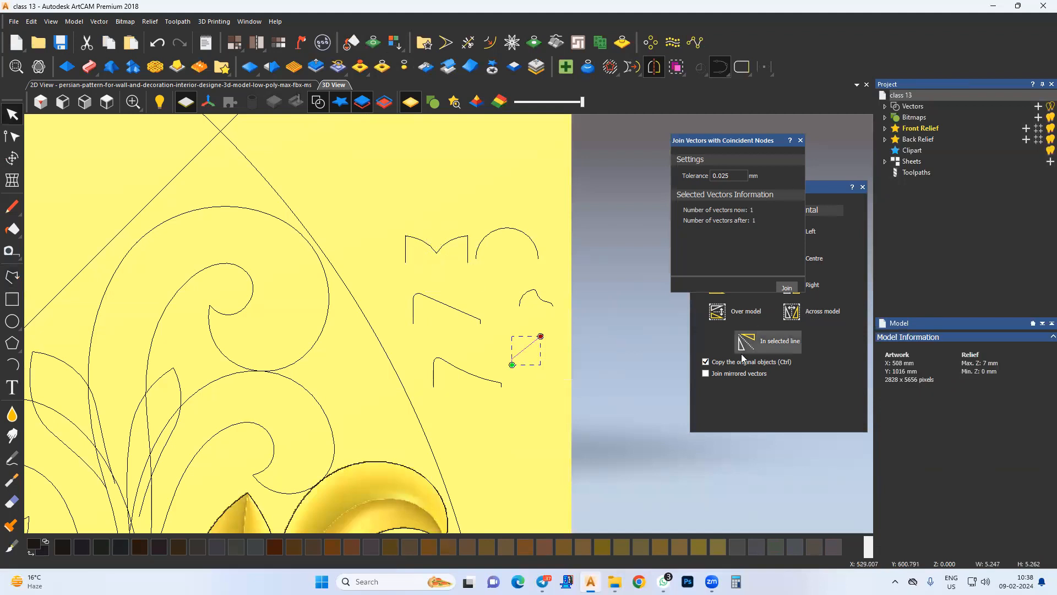
pyautogui.click(705, 374)
pyautogui.click(796, 284)
# Start a Two Rail Sweep along the small leaf's two edges with the peaked profile as cross-section, and reverse the second rail's direction
pyautogui.scroll(6, 451, 457)
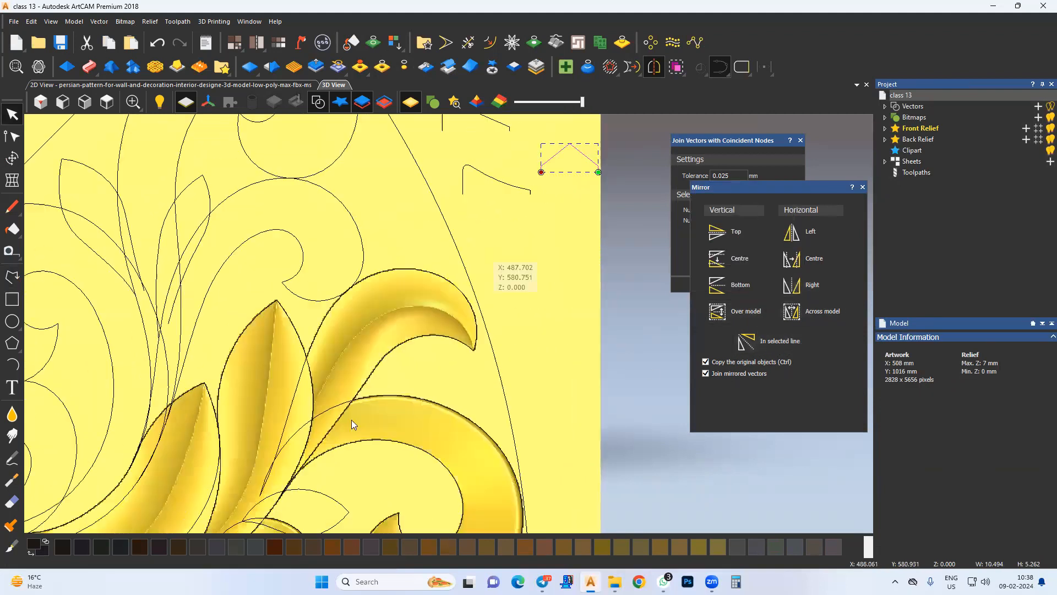
pyautogui.moveTo(369, 414); pyautogui.dragTo(369, 418)
pyautogui.moveTo(410, 405); pyautogui.dragTo(374, 454, button='middle')
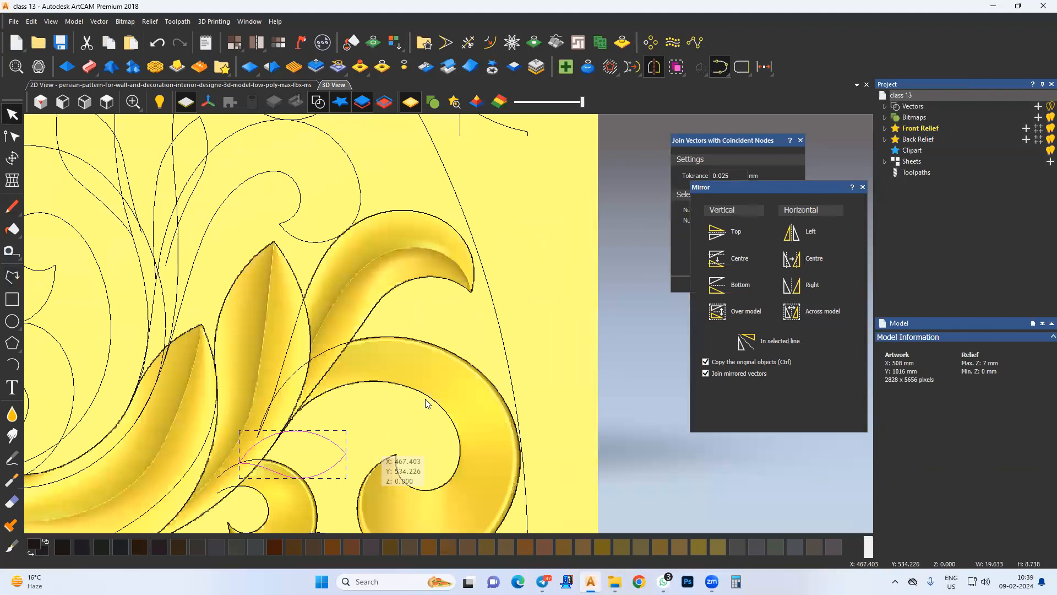
pyautogui.scroll(-5, 427, 404)
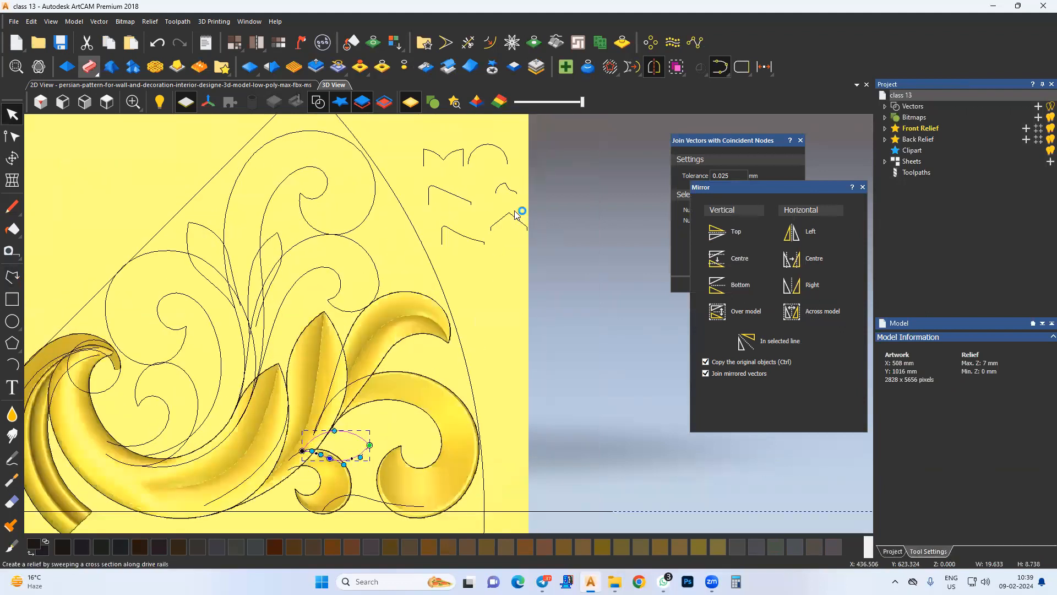
pyautogui.click(515, 216)
pyautogui.click(939, 265)
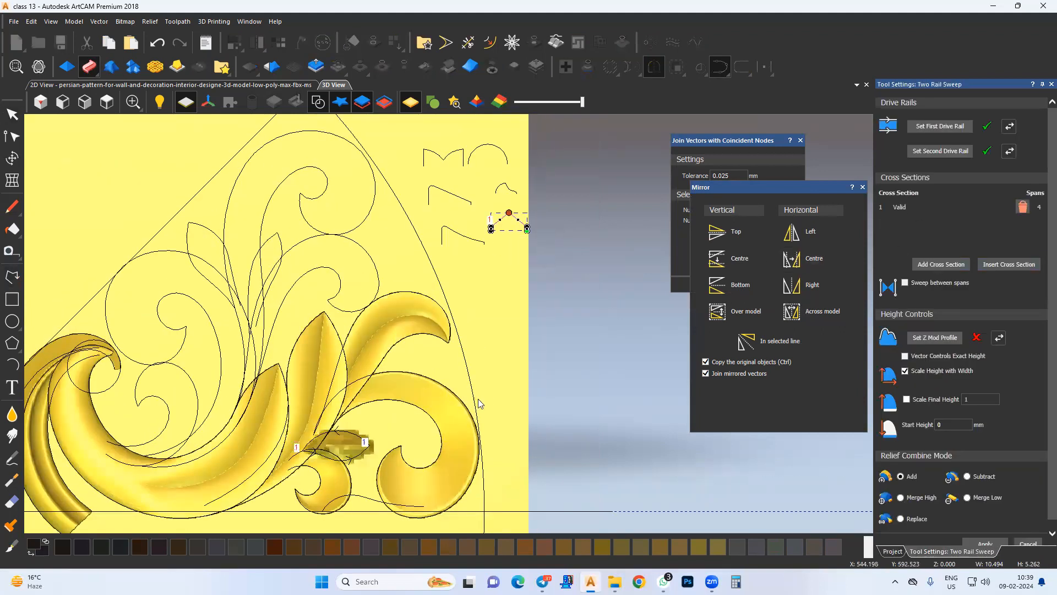
pyautogui.click(1010, 154)
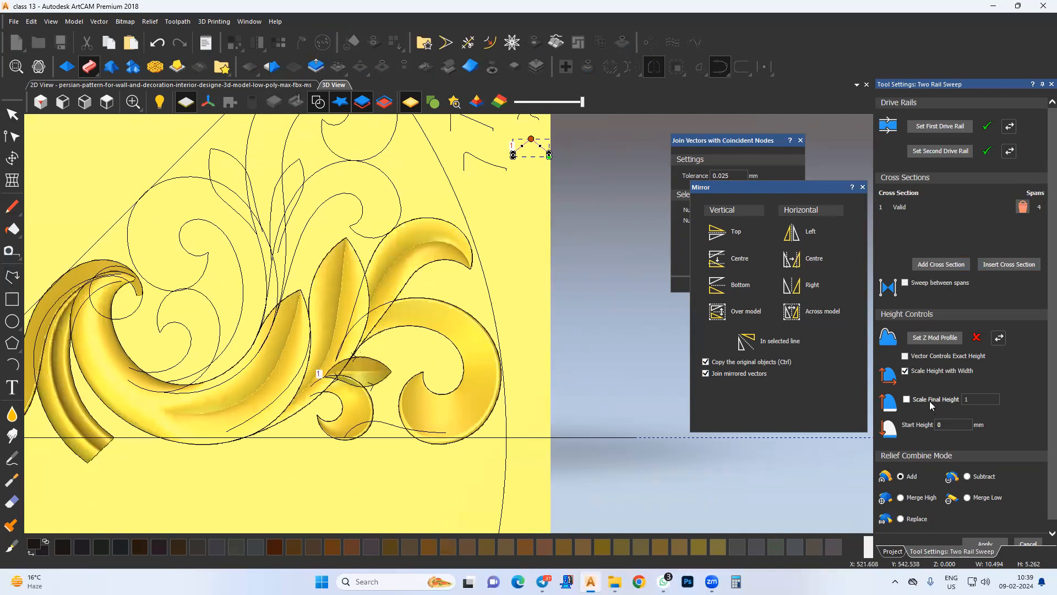
# Set the leaf's scaled final height to 5 and start height to 2 mm, choose Merge High, and apply the sweep
pyautogui.click(988, 400)
pyautogui.press('BackSpace')
pyautogui.scroll(3, 331, 375)
pyautogui.moveTo(339, 308); pyautogui.dragTo(411, 407)
pyautogui.scroll(-3, 411, 407)
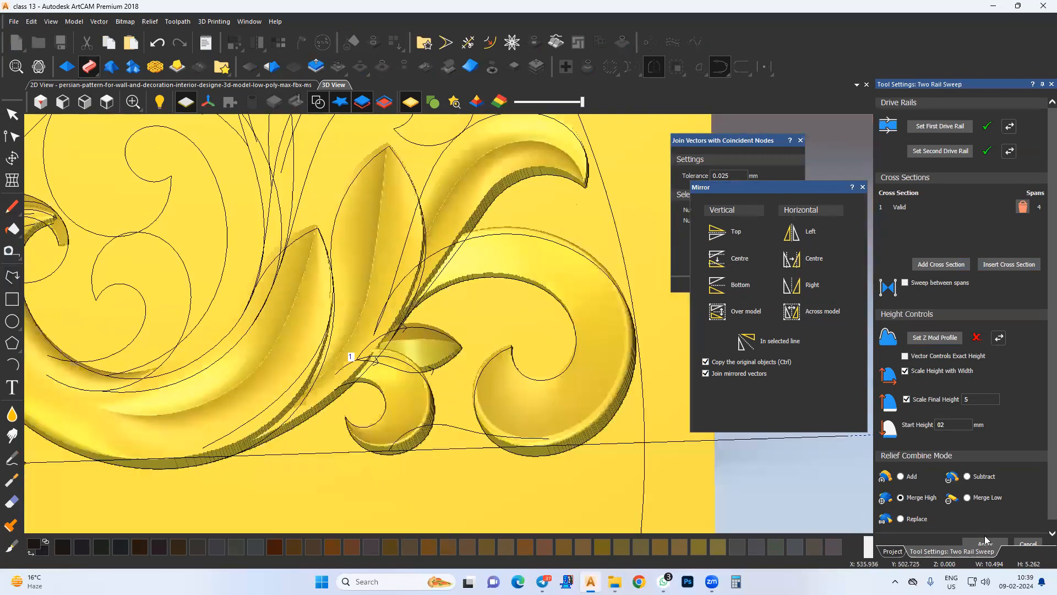
pyautogui.click(984, 540)
# Set the innermost curl's two edges as drive rails and replace the peaked cross-section with the small rounded, stepped profile
pyautogui.scroll(-4, 385, 380)
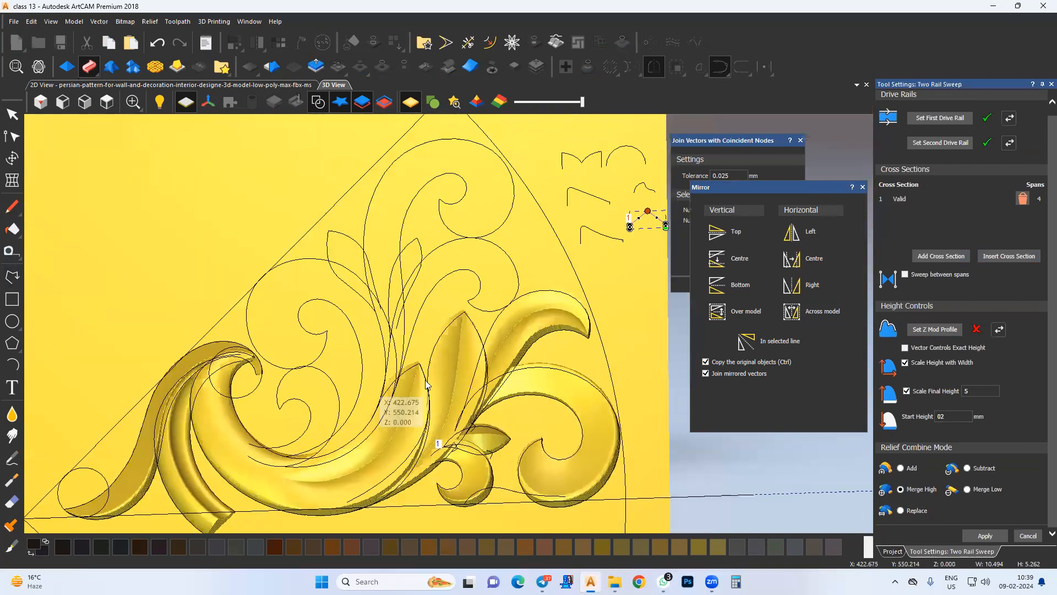
pyautogui.click(405, 373)
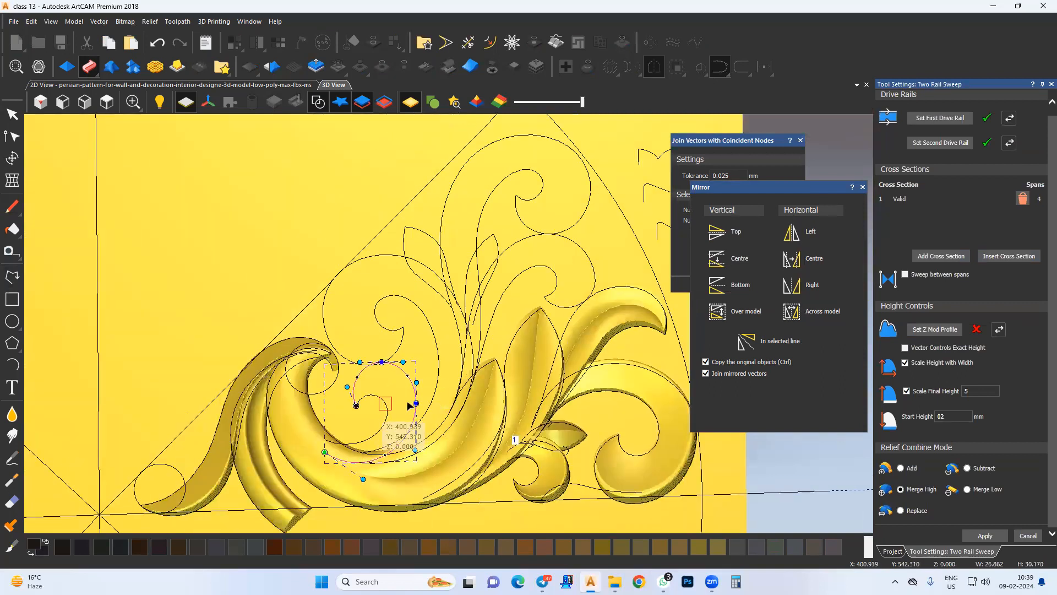
pyautogui.click(934, 121)
pyautogui.moveTo(494, 355); pyautogui.dragTo(477, 331, button='middle')
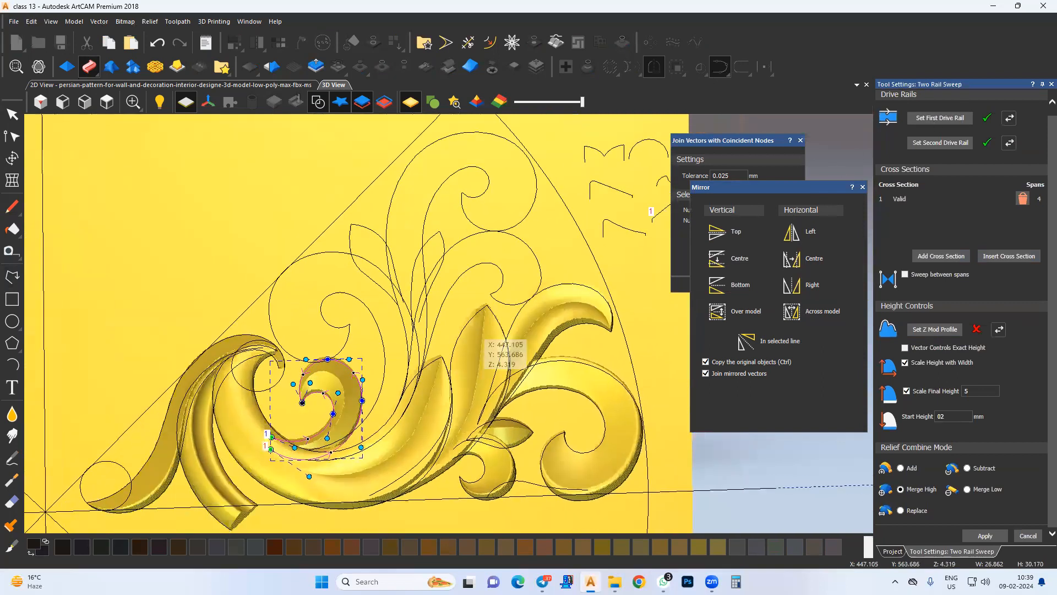
pyautogui.click(1024, 198)
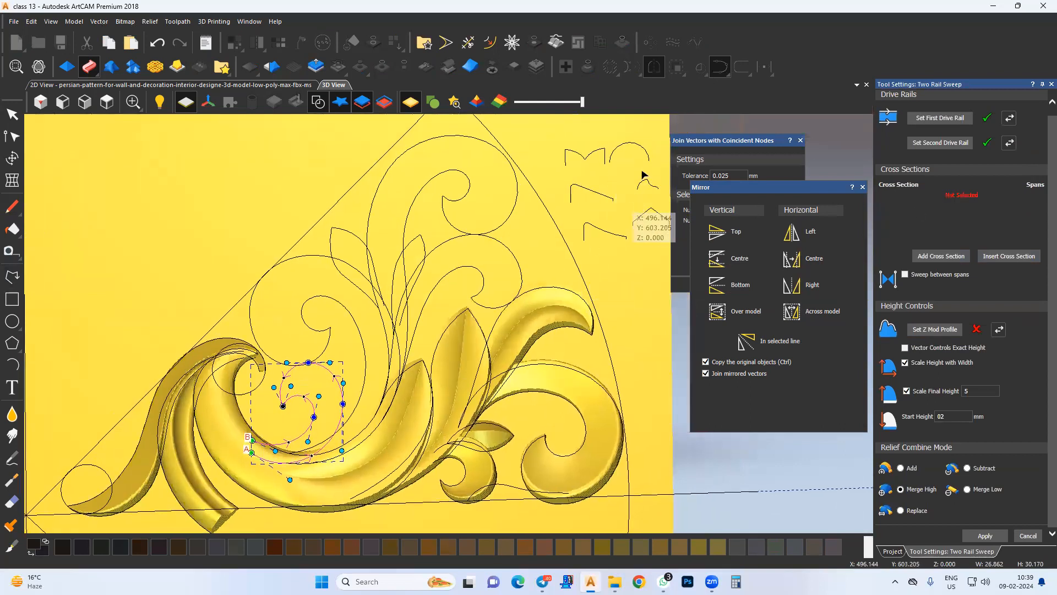
pyautogui.click(644, 196)
# Add the same small profile repeatedly as cross-section until four sections are distributed along the innermost curl
pyautogui.scroll(5, 277, 467)
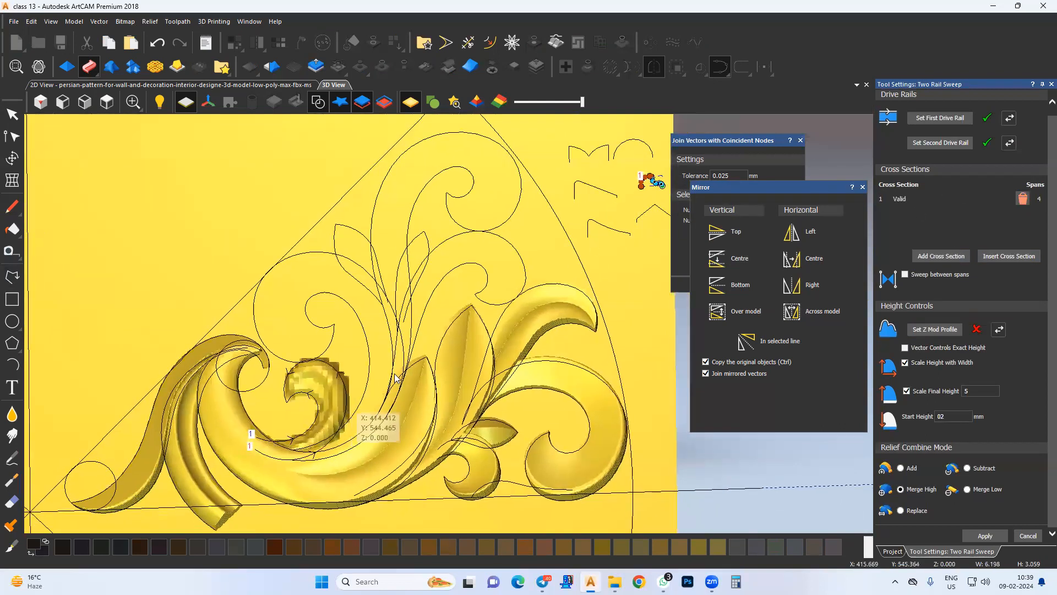
pyautogui.moveTo(554, 354); pyautogui.dragTo(489, 425)
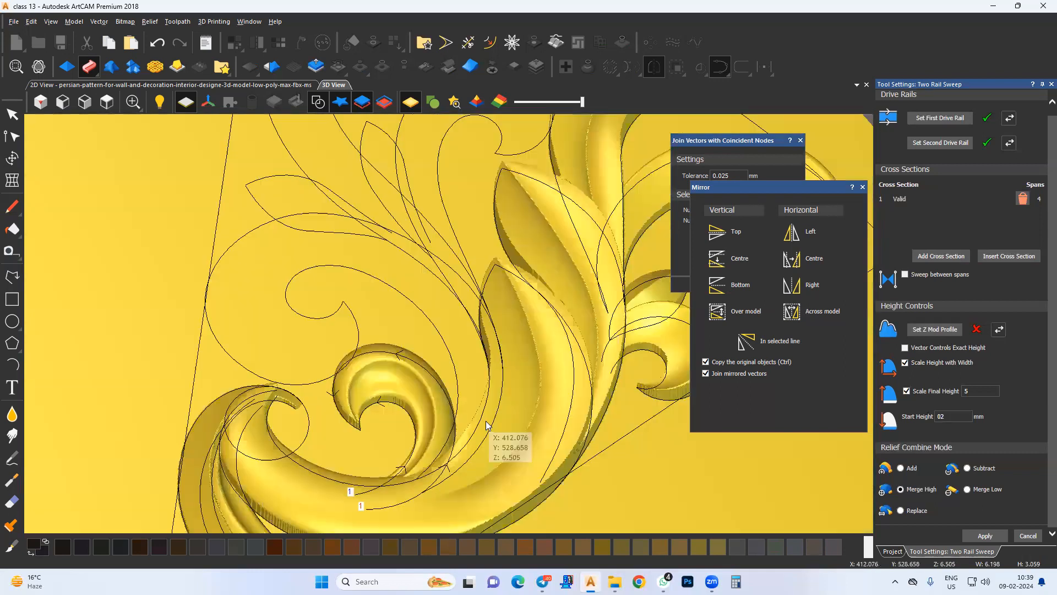
pyautogui.moveTo(327, 349); pyautogui.dragTo(405, 440)
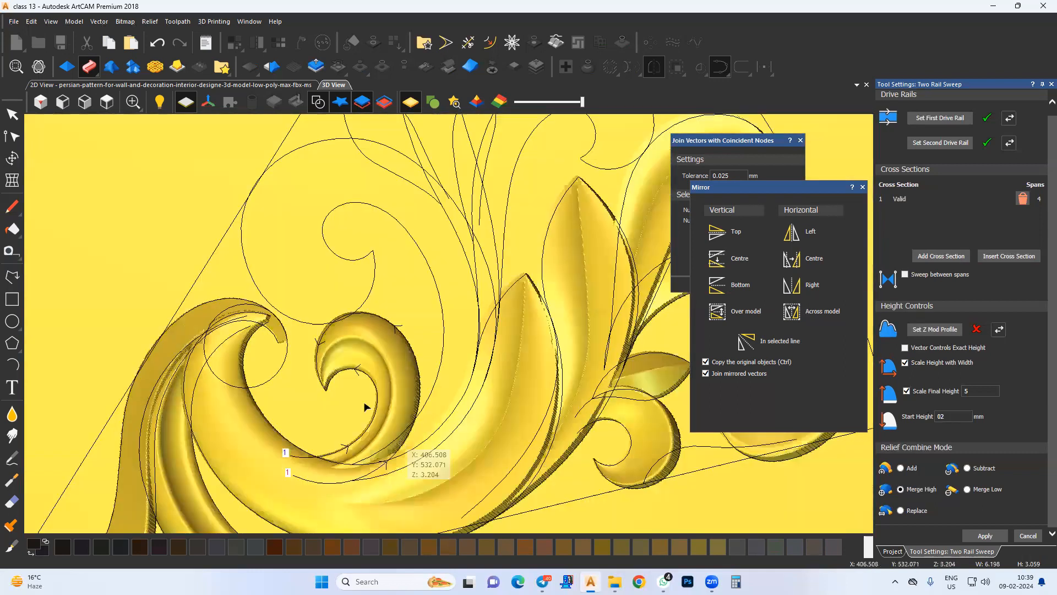
pyautogui.moveTo(364, 406); pyautogui.dragTo(496, 396)
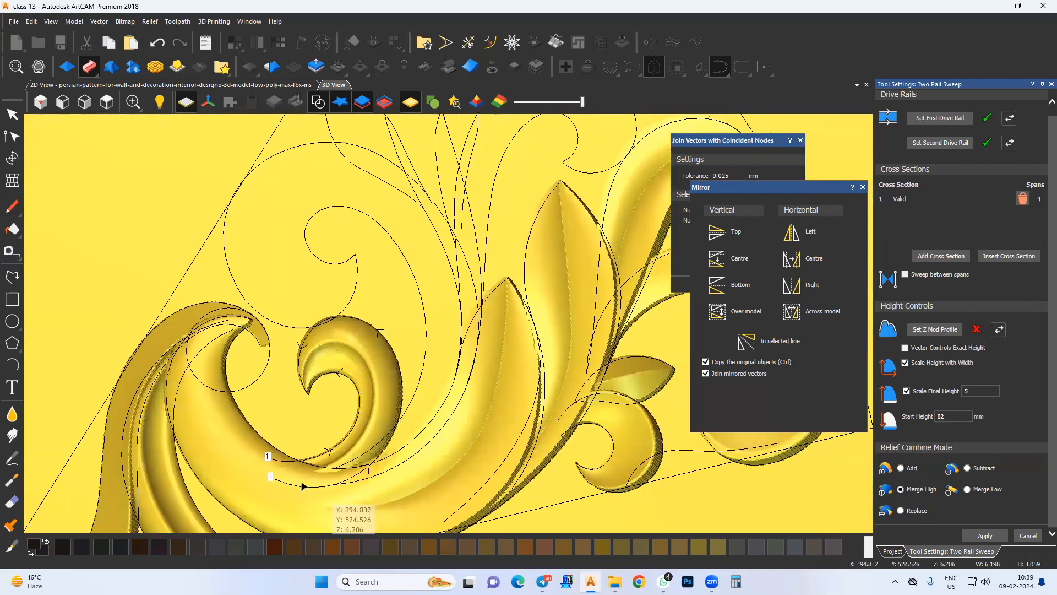
pyautogui.scroll(-3, 528, 283)
pyautogui.moveTo(528, 283); pyautogui.dragTo(463, 379, button='middle')
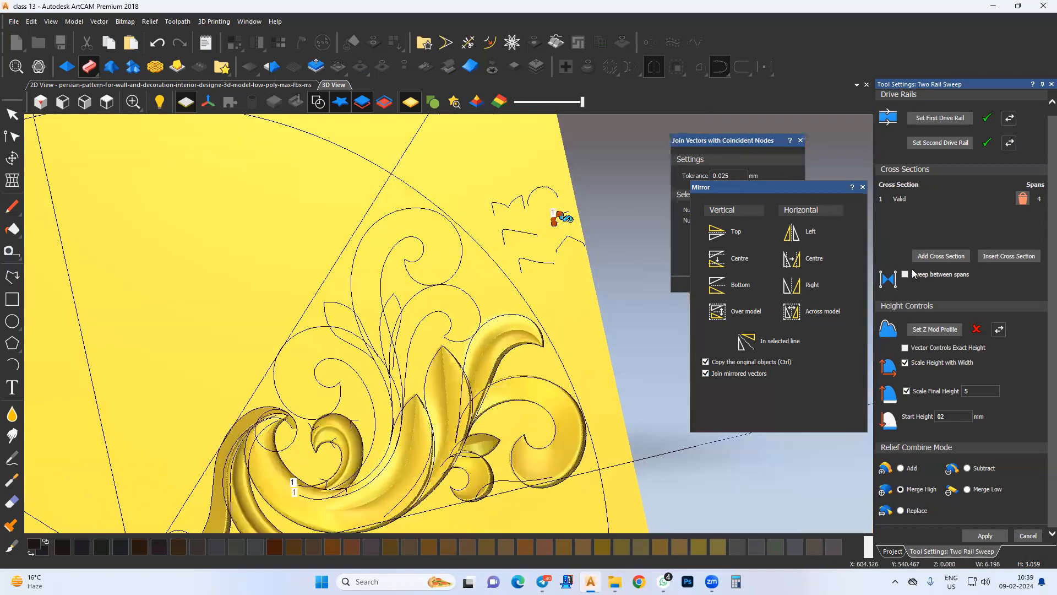
pyautogui.click(944, 256)
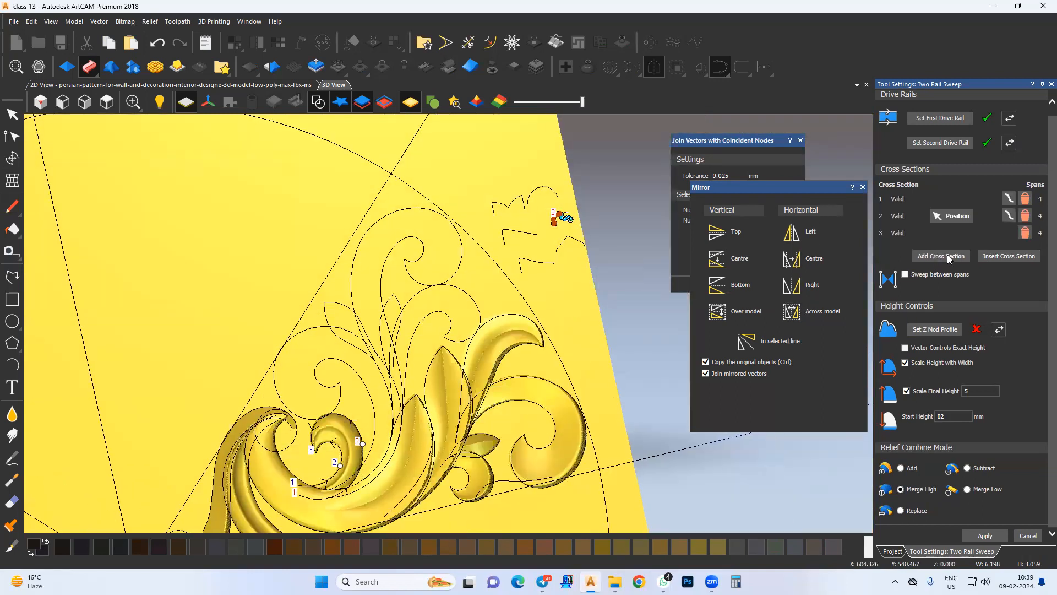
# Shift the third section's inner end toward the curl's tip and the second section's outer end toward its root, and apply the sweep
pyautogui.click(107, 101)
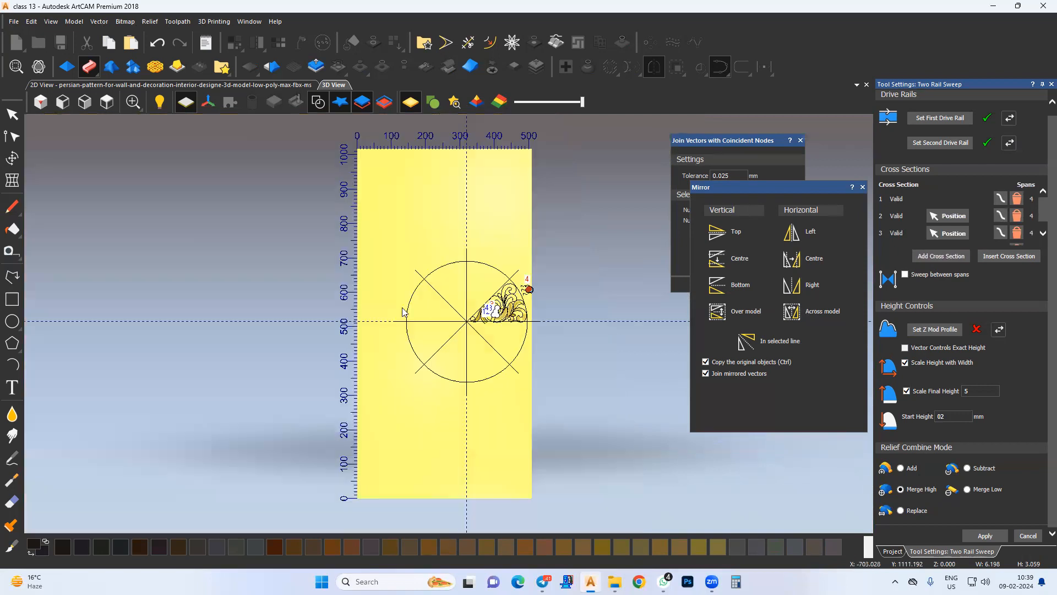
pyautogui.scroll(5, 451, 332)
pyautogui.scroll(3, 432, 360)
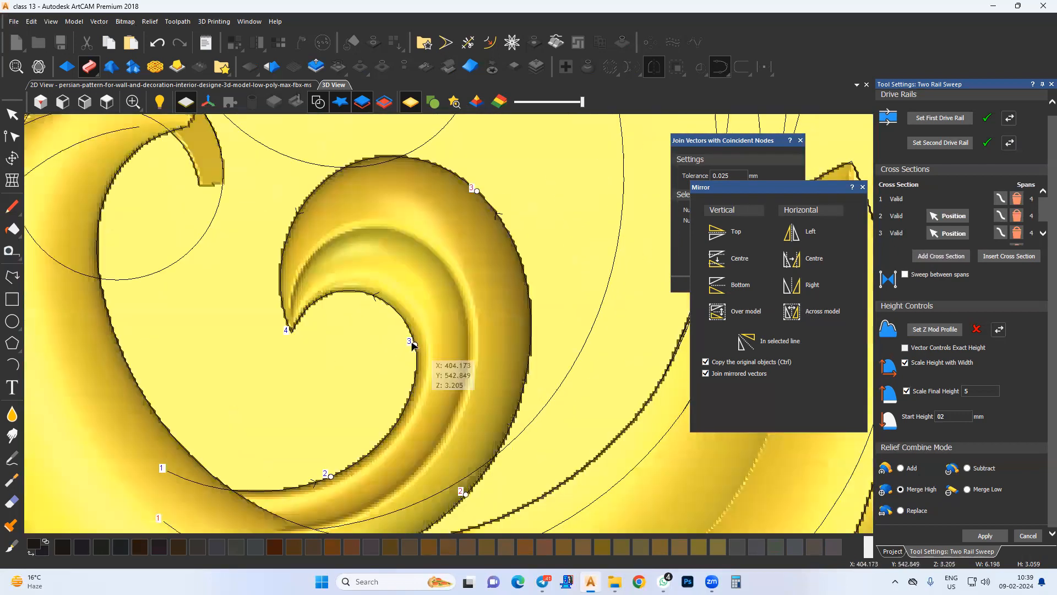
pyautogui.moveTo(364, 393); pyautogui.dragTo(371, 357, button='middle')
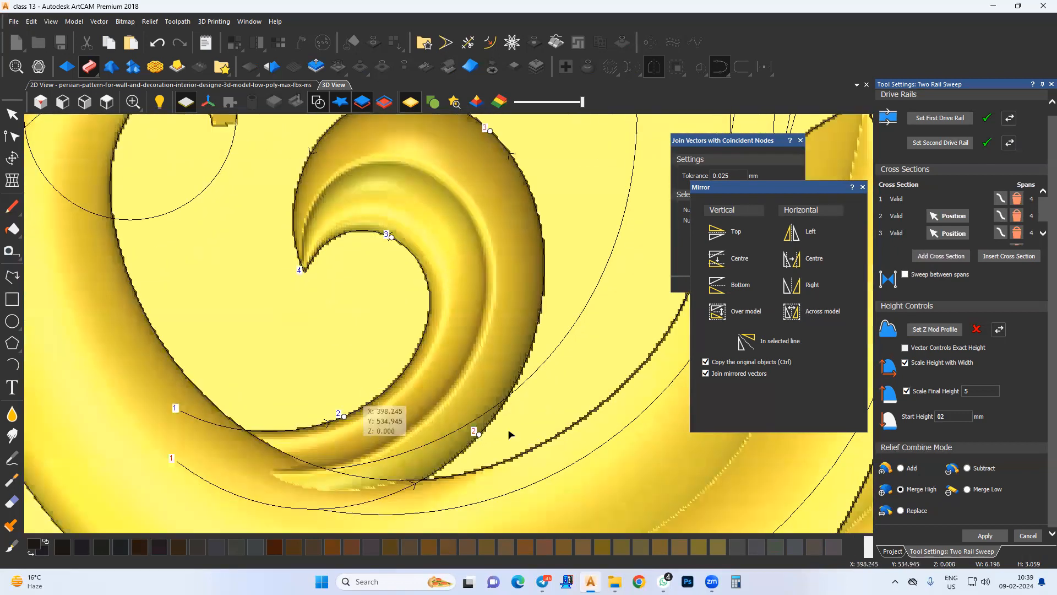
pyautogui.moveTo(478, 433); pyautogui.dragTo(365, 504)
pyautogui.scroll(-4, 385, 474)
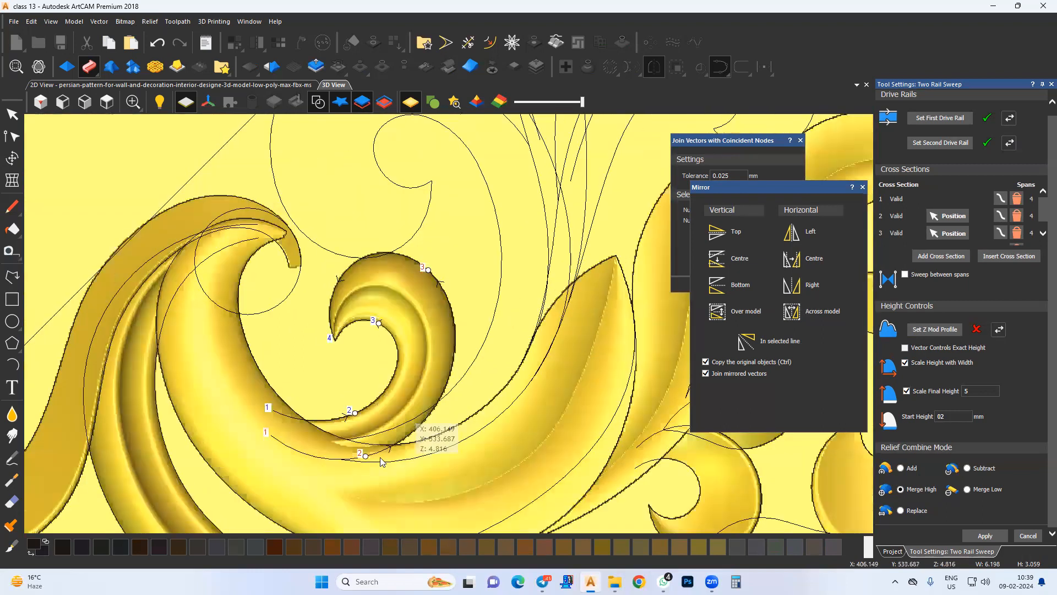
pyautogui.moveTo(381, 462); pyautogui.dragTo(420, 437)
pyautogui.moveTo(337, 357); pyautogui.dragTo(347, 324)
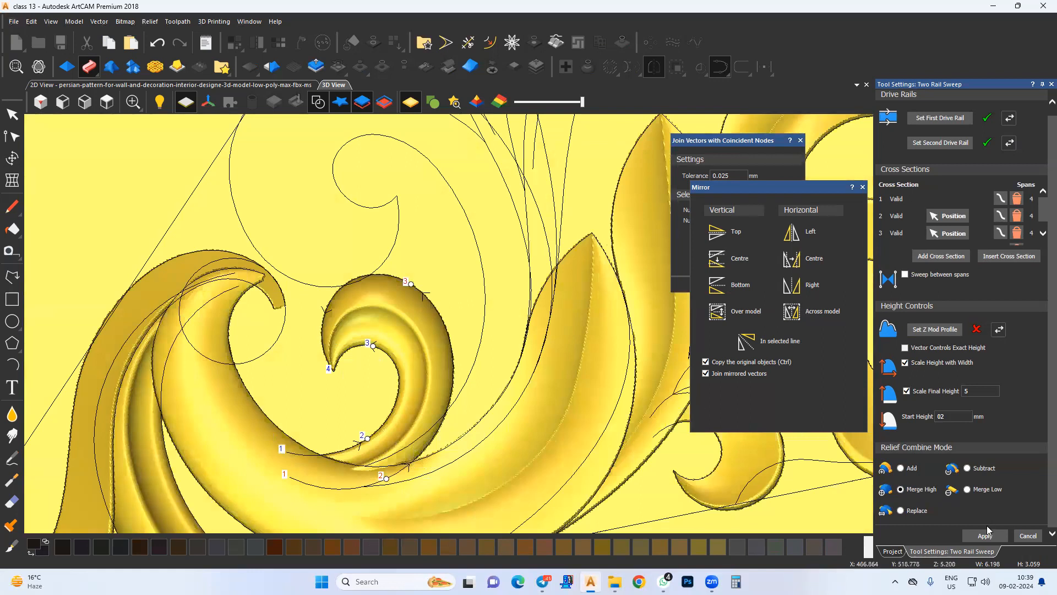
# Set the two edges of the larger spiral scroll above the curl as drive rails and remove all the existing cross-sections
pyautogui.scroll(-3, 454, 301)
pyautogui.moveTo(427, 291); pyautogui.dragTo(428, 359, button='middle')
pyautogui.click(375, 224)
pyautogui.keyDown('shift'); pyautogui.click(380, 286); pyautogui.keyUp('shift')
pyautogui.click(959, 120)
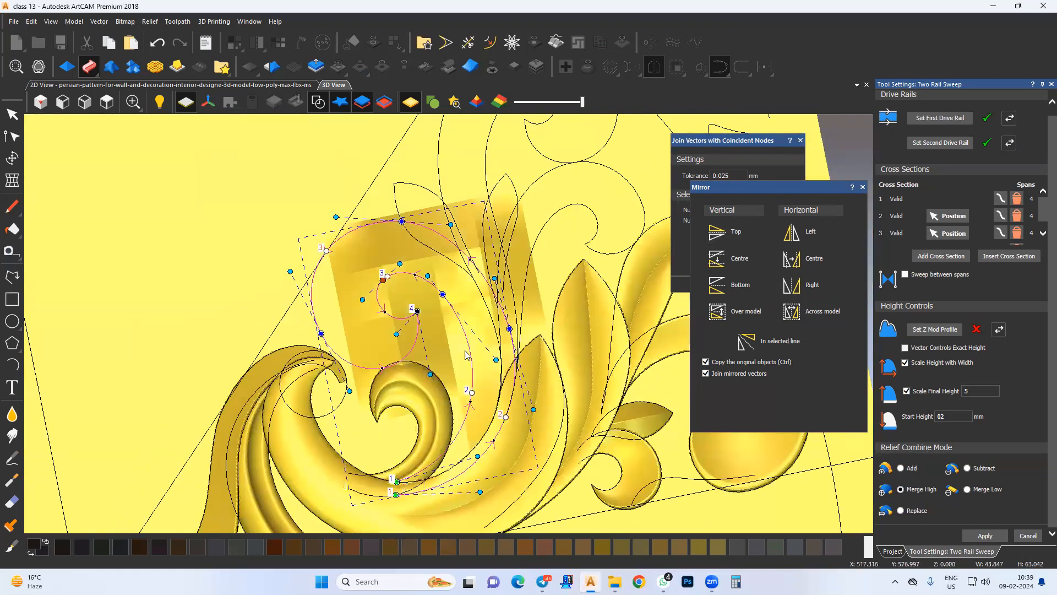
pyautogui.click(1018, 199)
pyautogui.click(1018, 198)
pyautogui.click(1018, 198)
# Add the concave profile repeatedly as cross-section until seven sections are distributed along the larger spiral scroll
pyautogui.scroll(-3, 429, 315)
pyautogui.moveTo(427, 290); pyautogui.dragTo(204, 382, button='middle')
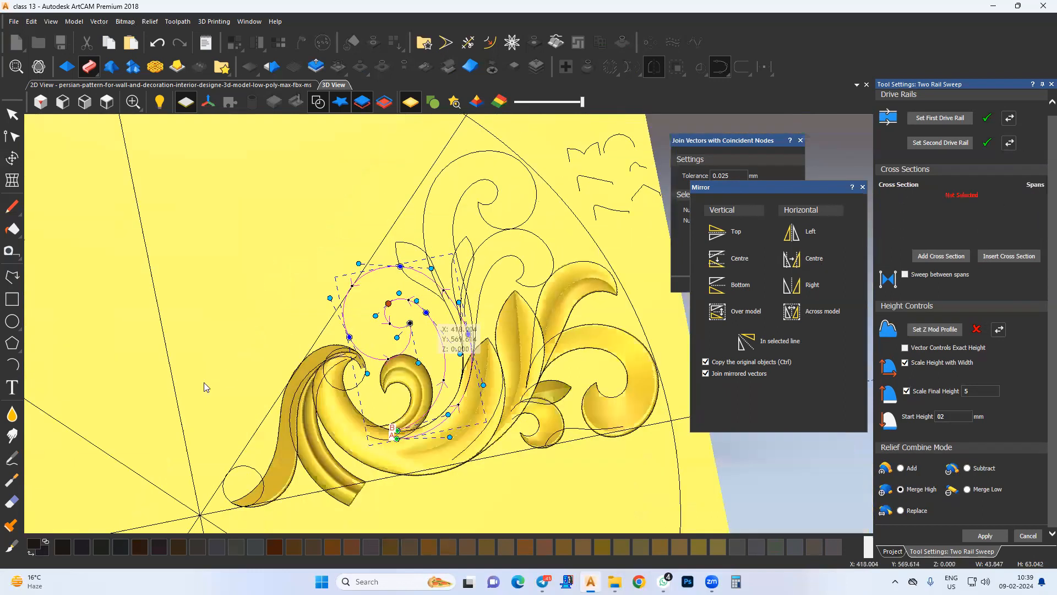
pyautogui.click(395, 300)
pyautogui.click(931, 256)
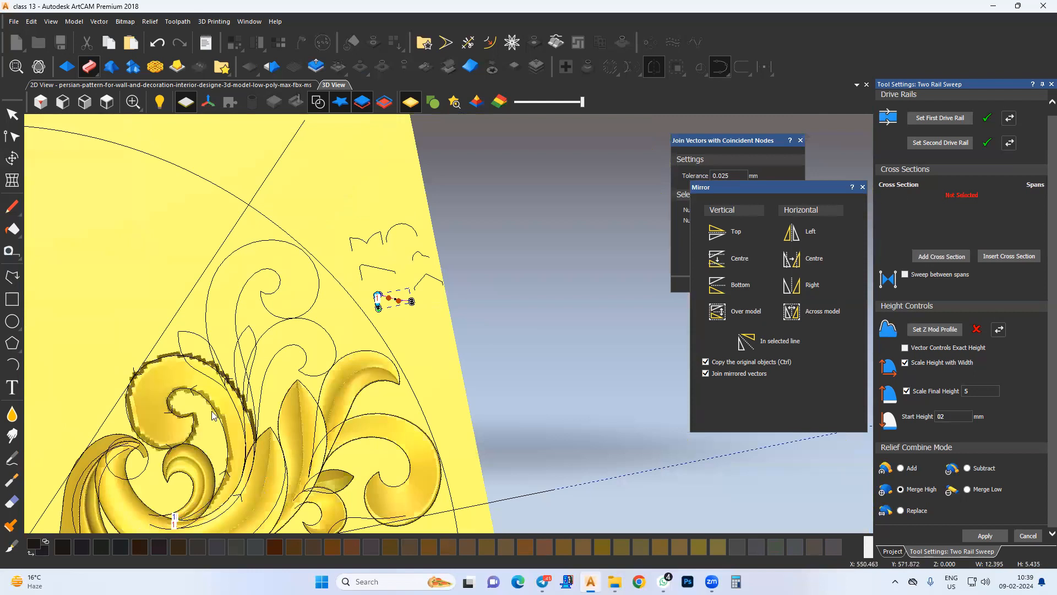
pyautogui.moveTo(192, 423); pyautogui.dragTo(273, 337, button='middle')
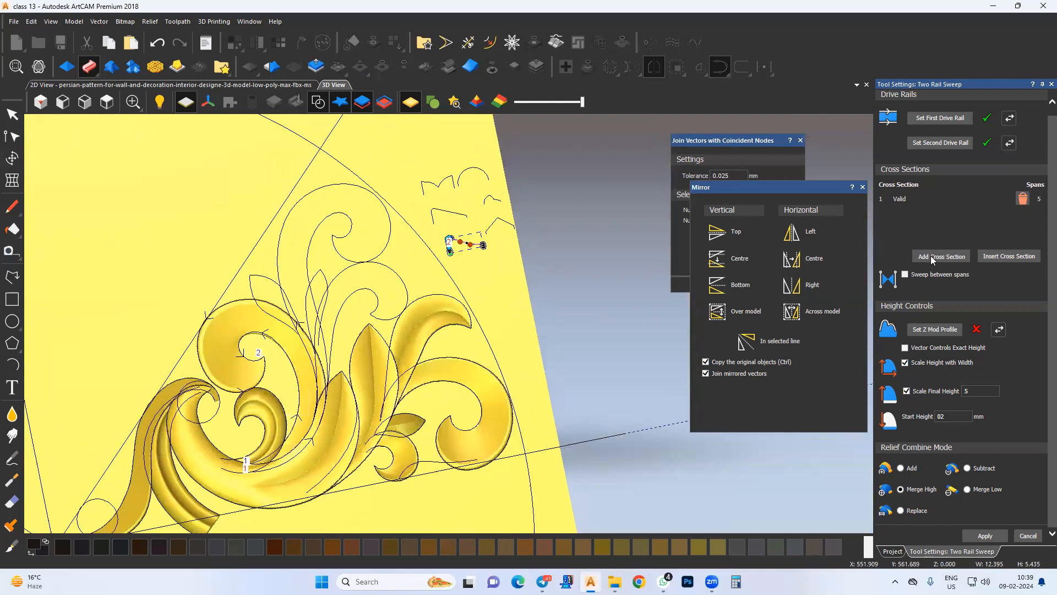
pyautogui.click(930, 256)
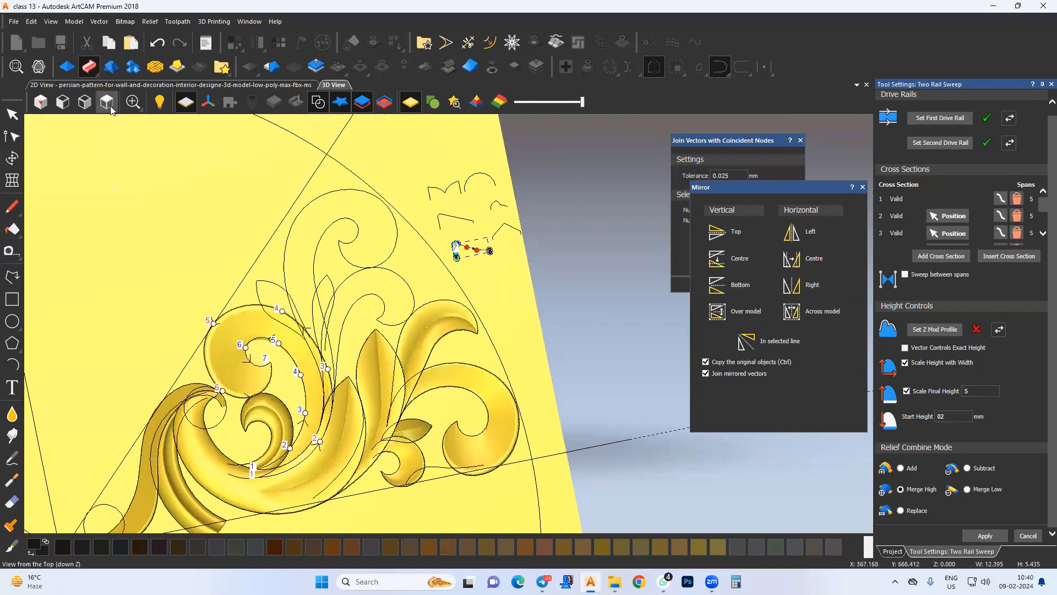
# On the larger spiral scroll, shift the second section's outer end toward the root and the third section's inner end toward the tip
pyautogui.scroll(12, 512, 311)
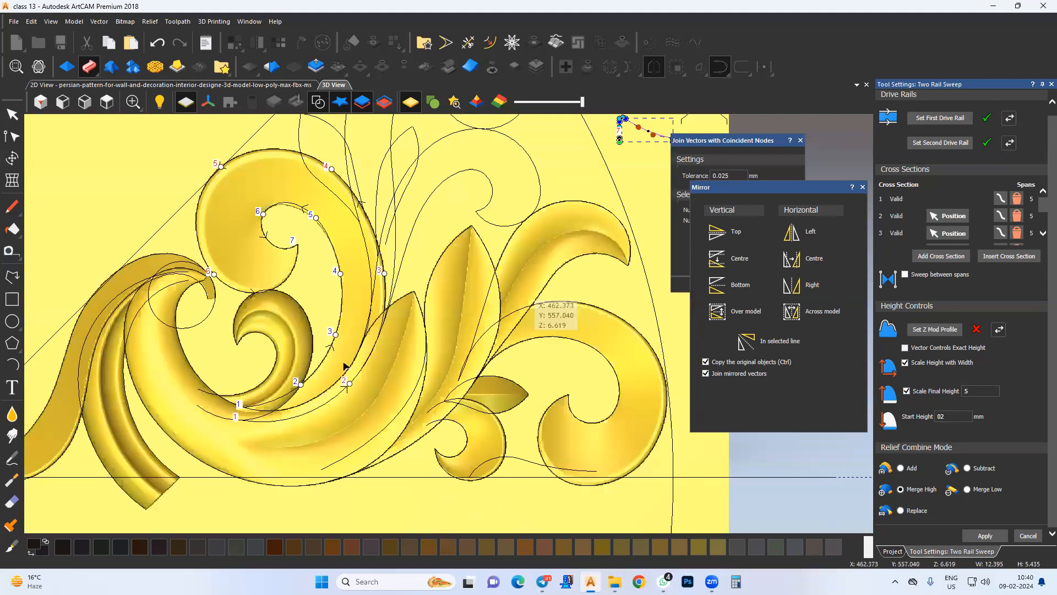
pyautogui.scroll(1, 353, 396)
pyautogui.moveTo(358, 388); pyautogui.dragTo(311, 420)
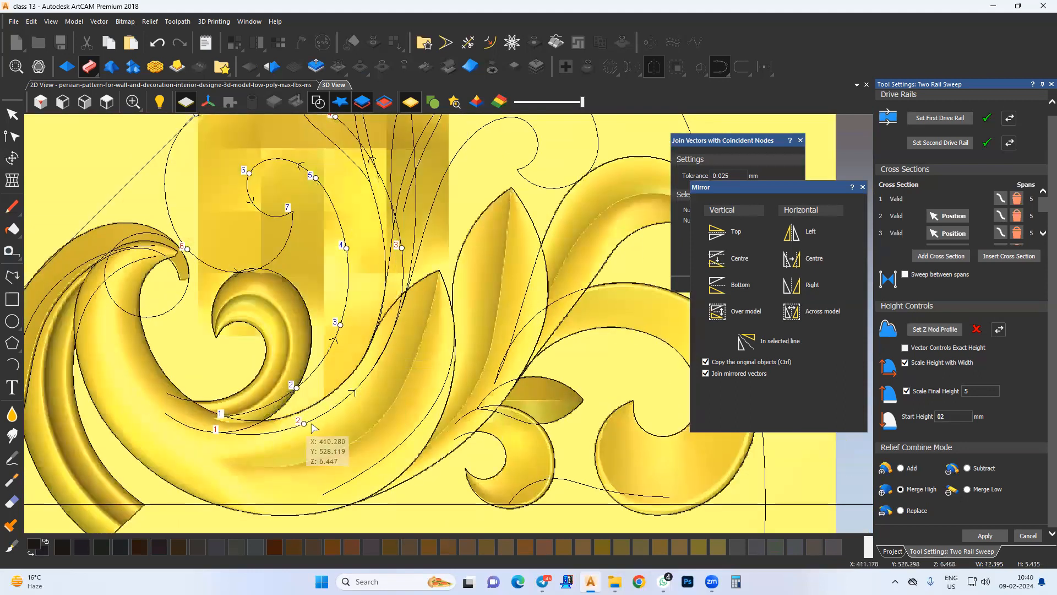
pyautogui.moveTo(392, 257); pyautogui.dragTo(398, 304, button='middle')
pyautogui.moveTo(344, 373); pyautogui.dragTo(353, 327)
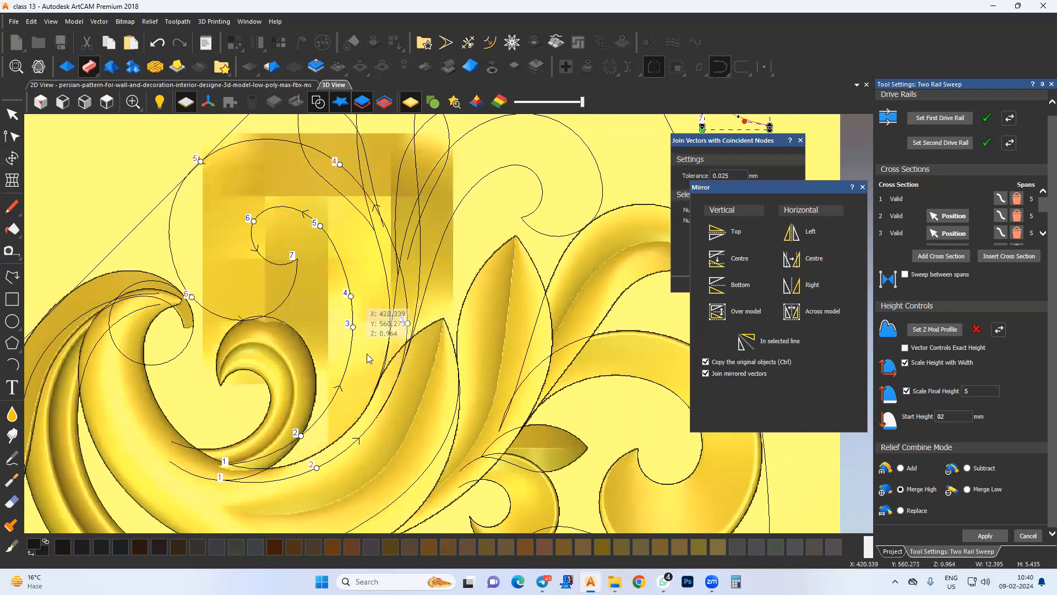
# Shift the inner ends of the sixth, fifth and fourth sections toward the spiral scroll's tip, and apply the sweep
pyautogui.moveTo(368, 359); pyautogui.dragTo(375, 432, button='middle')
pyautogui.moveTo(261, 297); pyautogui.dragTo(257, 332)
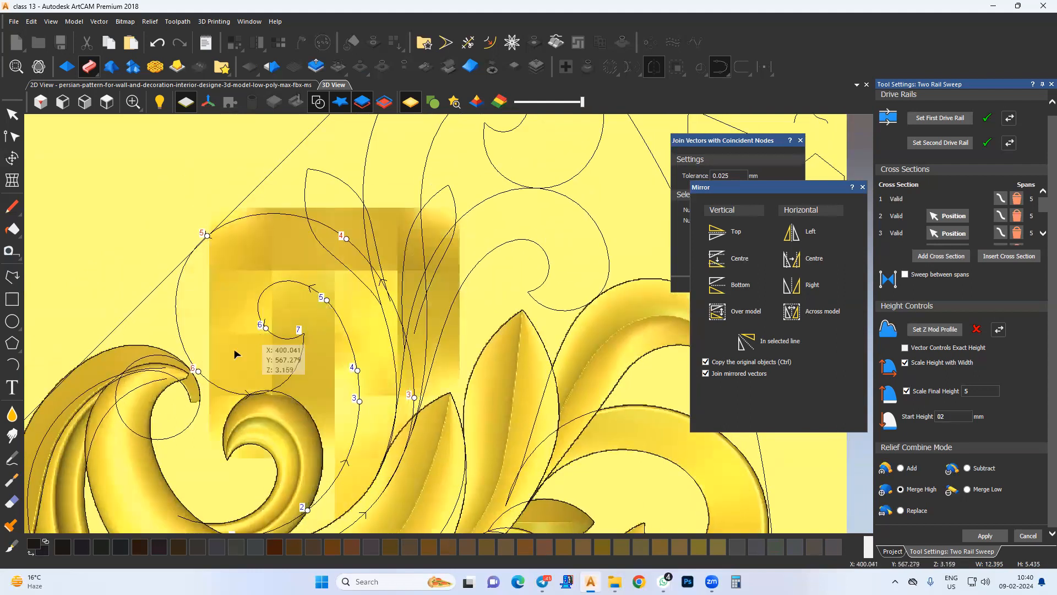
pyautogui.moveTo(326, 301); pyautogui.dragTo(262, 293)
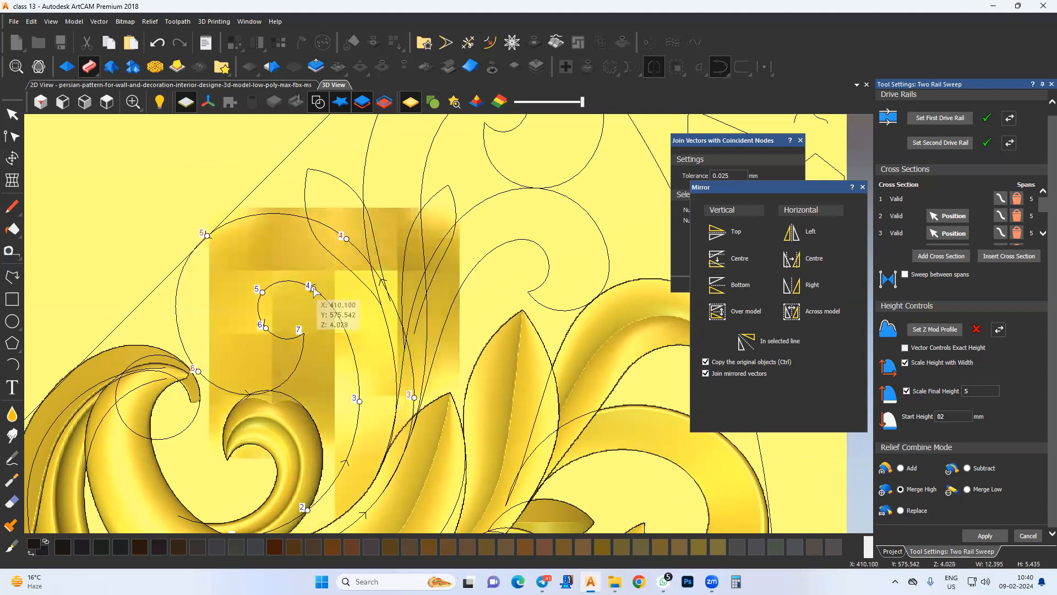
pyautogui.moveTo(313, 288); pyautogui.dragTo(314, 289)
pyautogui.moveTo(306, 342); pyautogui.dragTo(446, 395)
pyautogui.moveTo(361, 423); pyautogui.dragTo(328, 444)
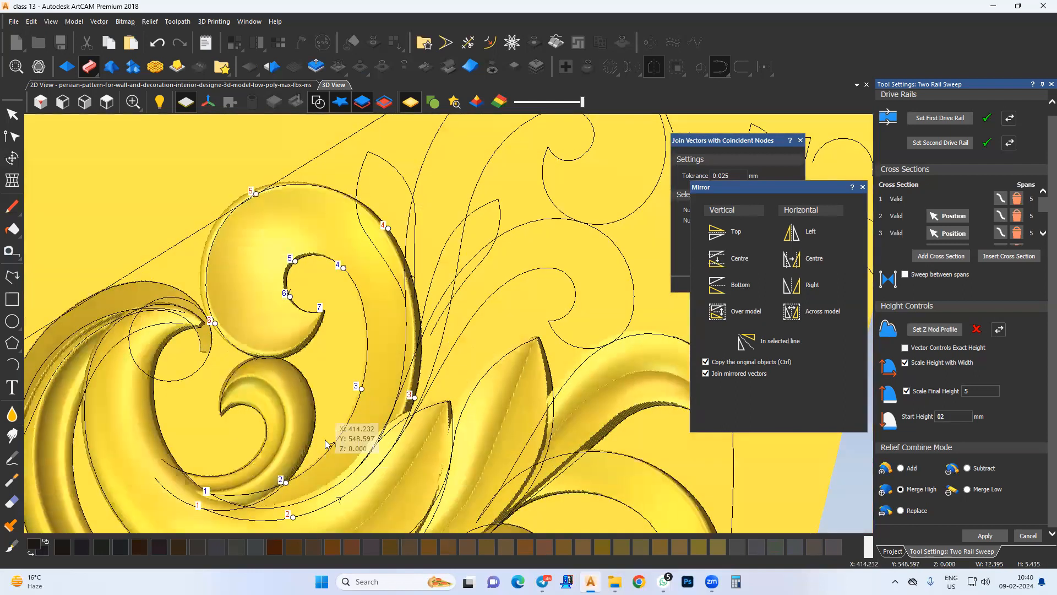
# Set the two edges of the tall uppermost scroll as the first and second drive rails
pyautogui.moveTo(501, 278); pyautogui.dragTo(442, 348, button='middle')
pyautogui.click(571, 327)
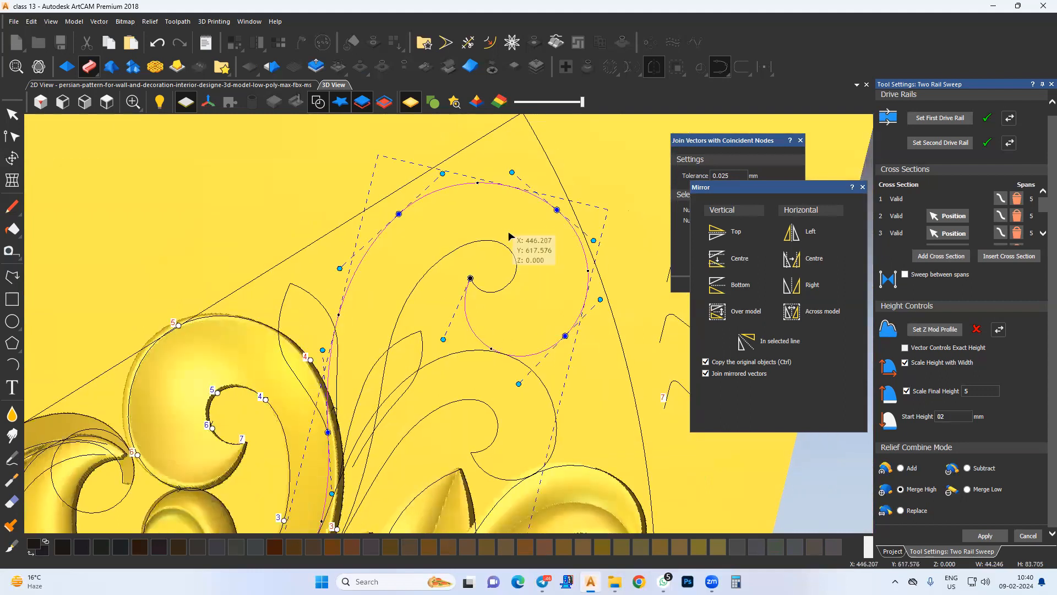
pyautogui.click(943, 119)
pyautogui.moveTo(488, 312); pyautogui.dragTo(486, 320, button='middle')
pyautogui.moveTo(488, 325); pyautogui.dragTo(463, 419)
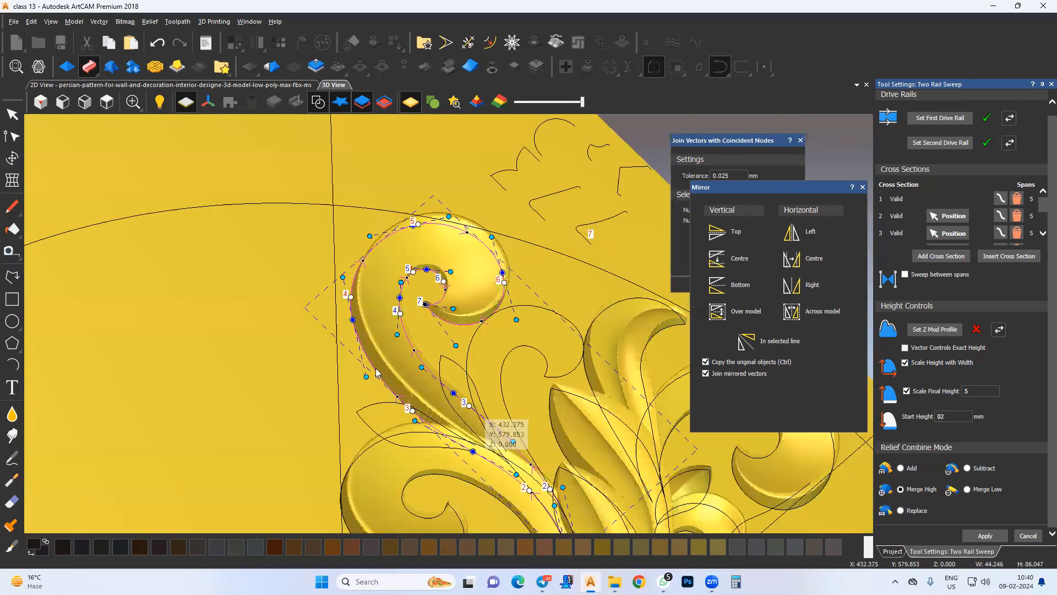
# Shift the fourth section's outer end slightly toward the tall scroll's root, and apply the sweep
pyautogui.scroll(5, 377, 373)
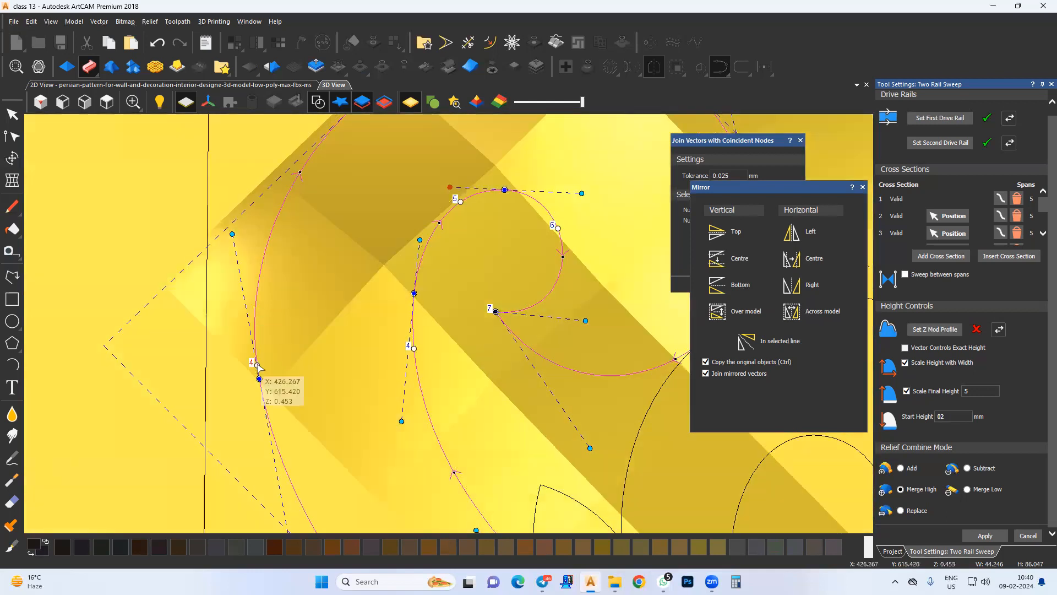
pyautogui.moveTo(259, 424); pyautogui.dragTo(380, 418)
pyautogui.moveTo(433, 487); pyautogui.dragTo(633, 394)
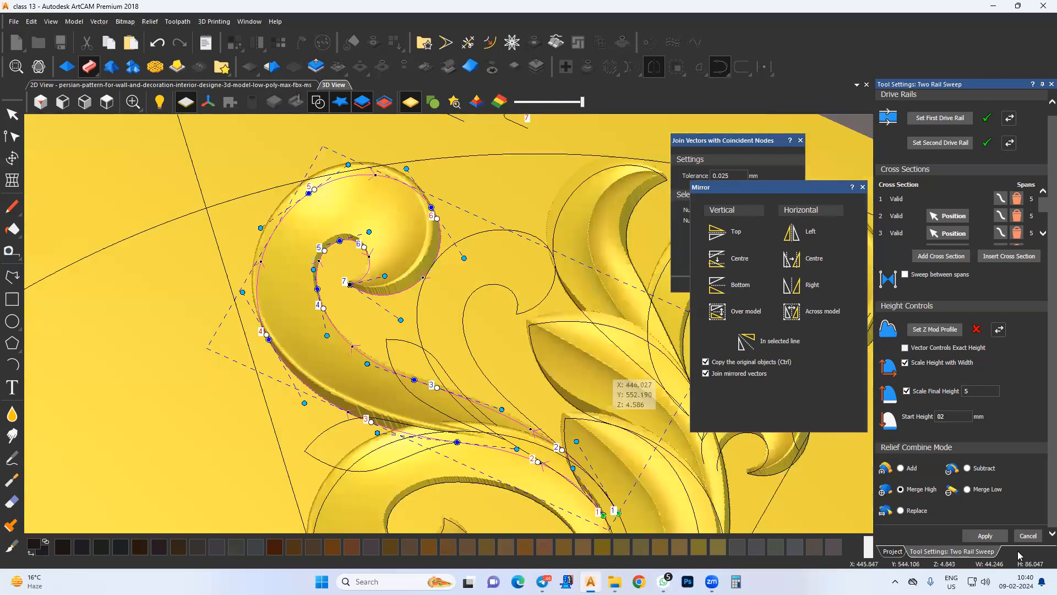
# Set the two edges of the middle scroll beneath the tall one as drive rails and apply the sweep
pyautogui.moveTo(432, 247); pyautogui.dragTo(498, 311)
pyautogui.click(953, 119)
pyautogui.click(984, 535)
pyautogui.moveTo(421, 336); pyautogui.dragTo(483, 306)
pyautogui.moveTo(333, 316); pyautogui.dragTo(438, 319)
pyautogui.moveTo(408, 469)
pyautogui.mouseDown()
pyautogui.moveTo(427, 481)
pyautogui.moveTo(414, 392)
pyautogui.mouseUp()
pyautogui.click(107, 102)
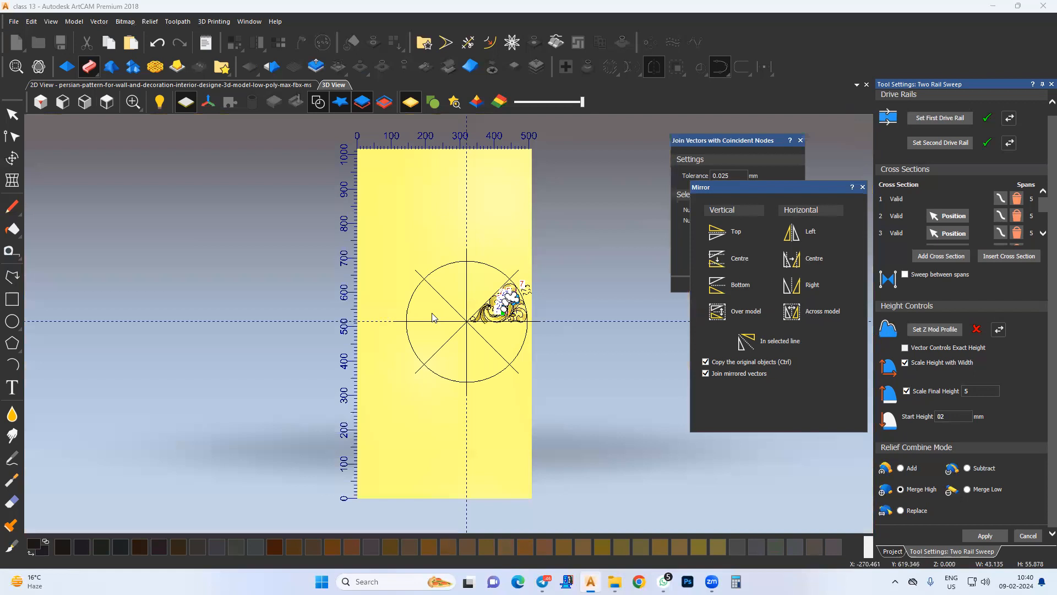
# Reshape the middle scroll's outer rail by adjusting its node and handles around the outer bend and tip, and apply the sweep
pyautogui.scroll(5, 399, 237)
pyautogui.moveTo(508, 301); pyautogui.dragTo(385, 205, button='middle')
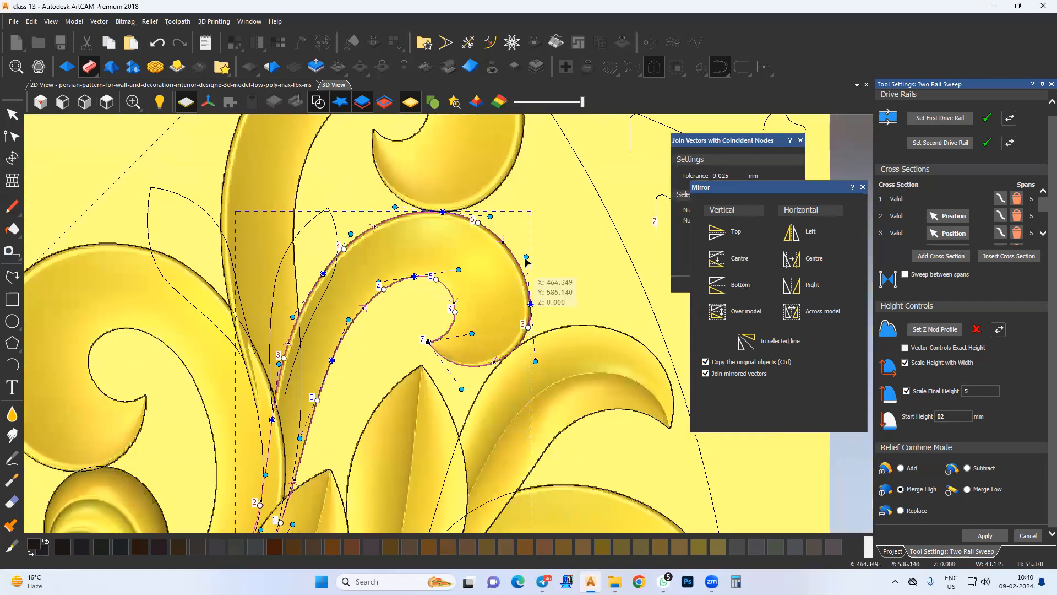
pyautogui.moveTo(525, 256); pyautogui.dragTo(533, 256)
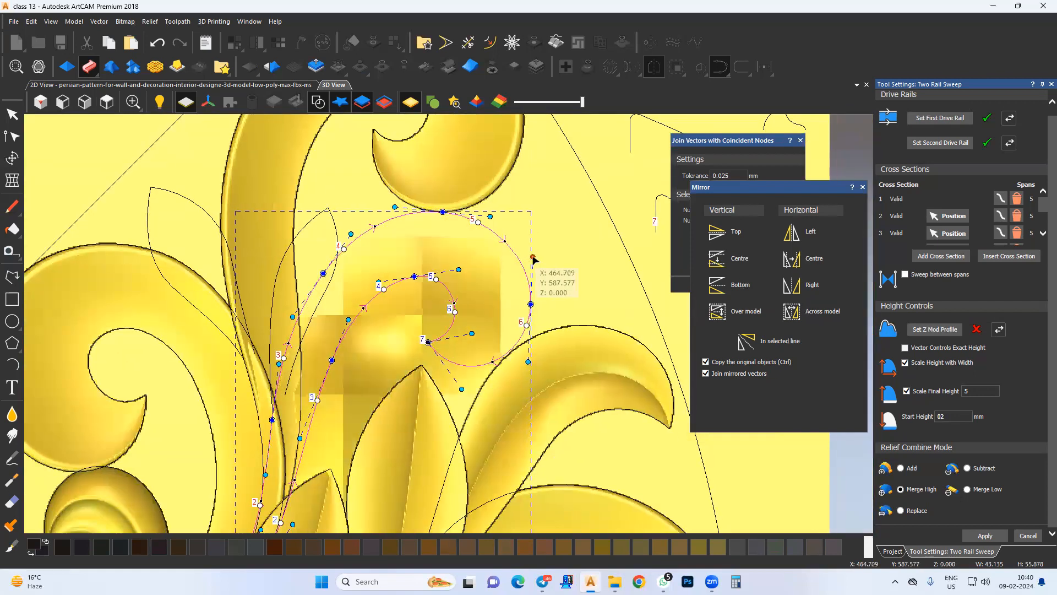
pyautogui.moveTo(461, 388); pyautogui.dragTo(471, 393)
pyautogui.moveTo(498, 306); pyautogui.dragTo(495, 317, button='middle')
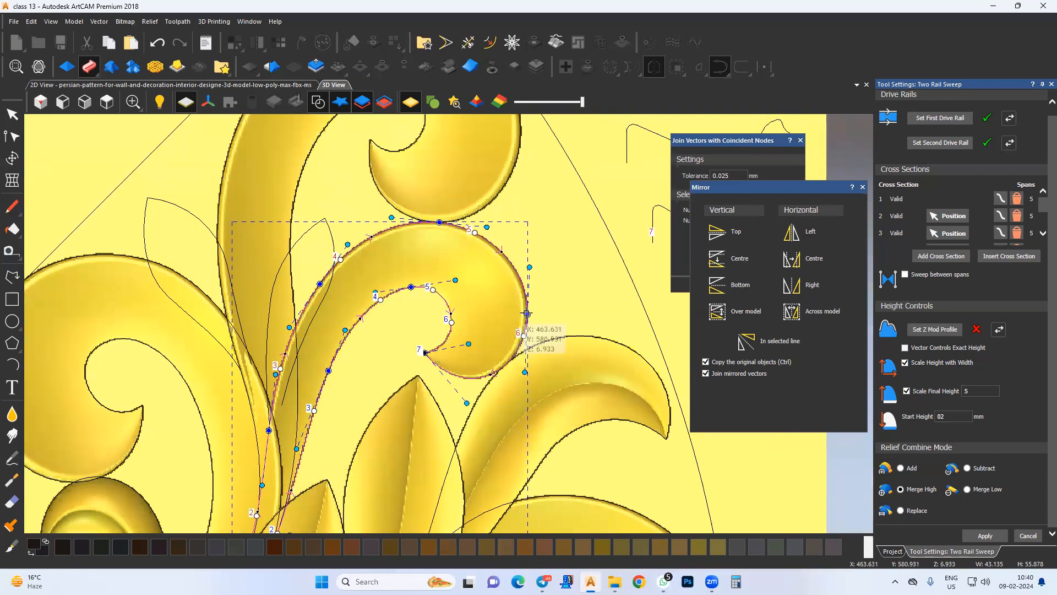
pyautogui.moveTo(527, 315); pyautogui.dragTo(529, 313)
pyautogui.moveTo(492, 266); pyautogui.dragTo(494, 272, button='middle')
pyautogui.moveTo(432, 294); pyautogui.dragTo(452, 253, button='middle')
pyautogui.scroll(-1, 399, 341)
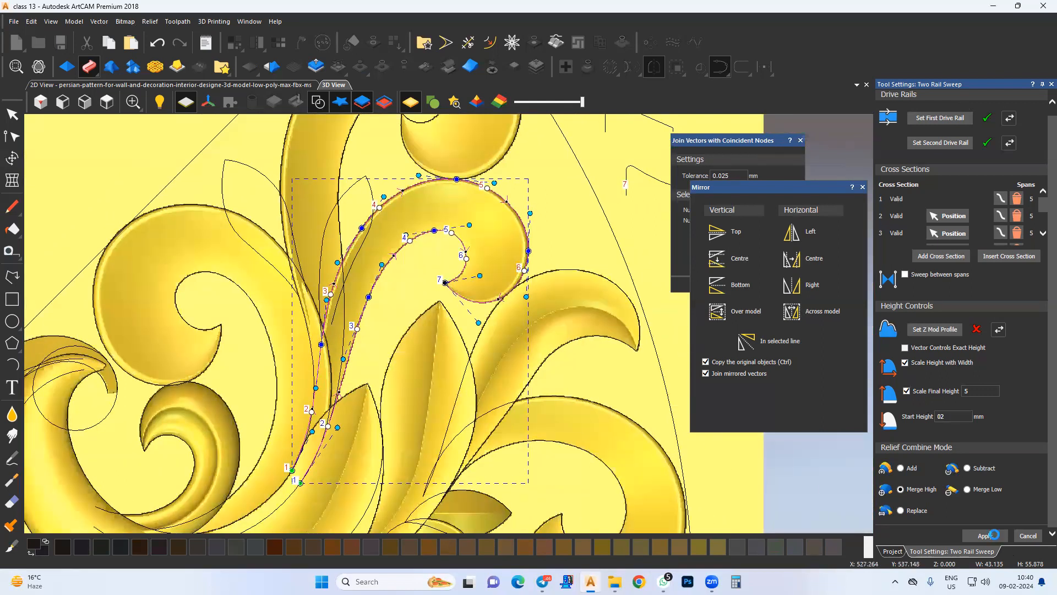
# Set the two edges of the narrow leaf between the scrolls as drive rails and remove all the existing cross-sections
pyautogui.moveTo(383, 161); pyautogui.dragTo(355, 251, button='middle')
pyautogui.click(361, 234)
pyautogui.click(939, 118)
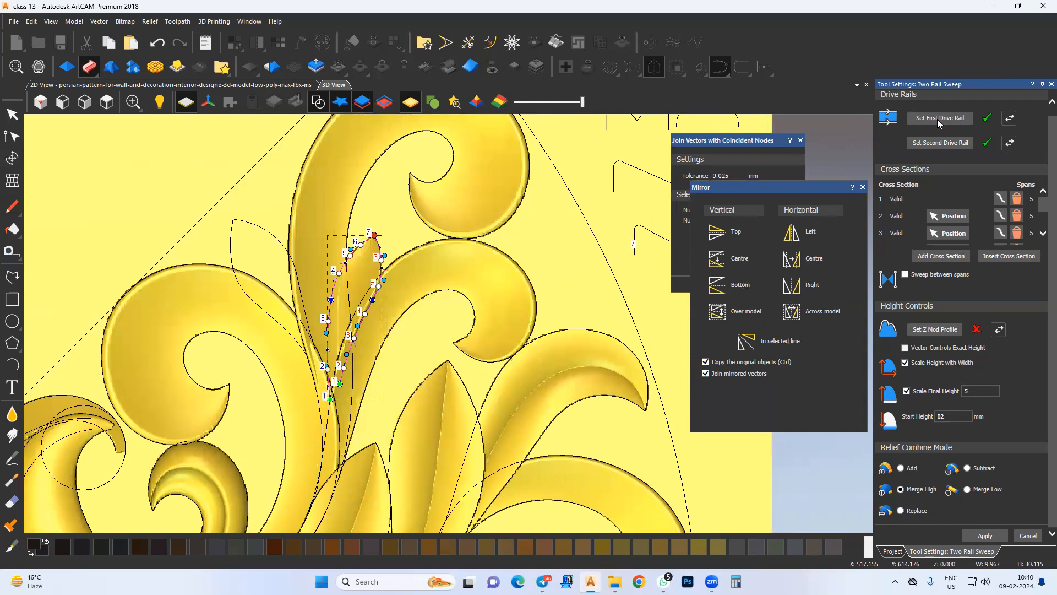
pyautogui.click(1017, 200)
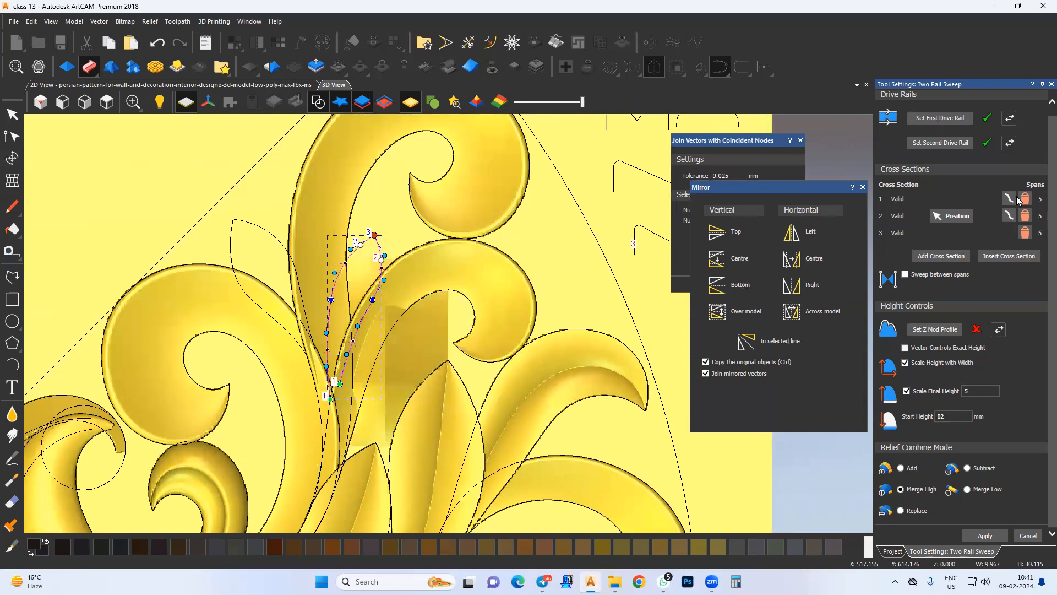
pyautogui.click(1025, 200)
pyautogui.scroll(-5, 490, 297)
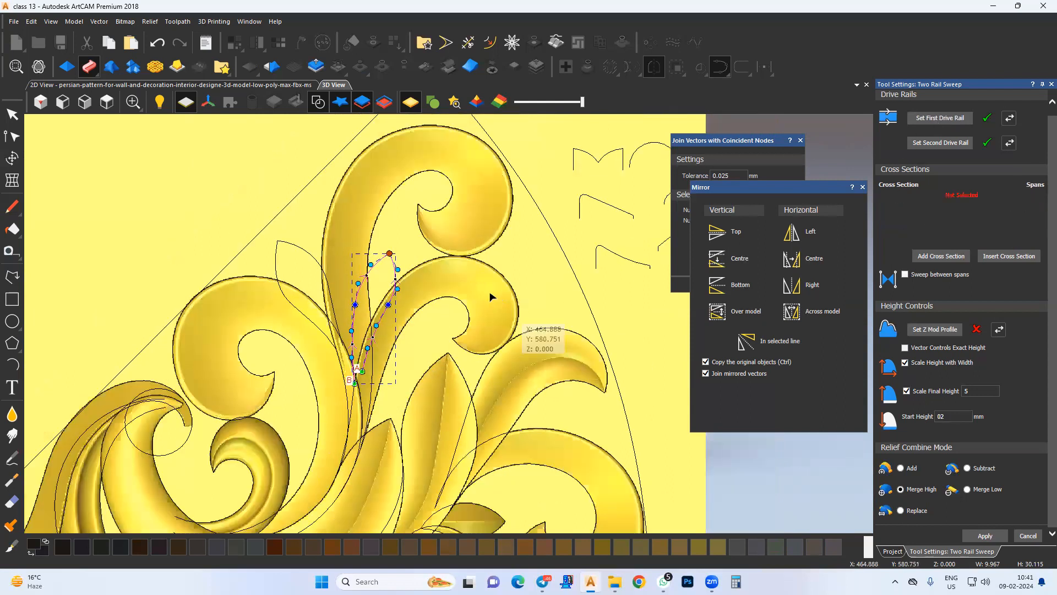
# Add the rounded arch profile as the narrow leaf's cross-section, set Scale Final Height to 4, and apply the sweep
pyautogui.click(935, 257)
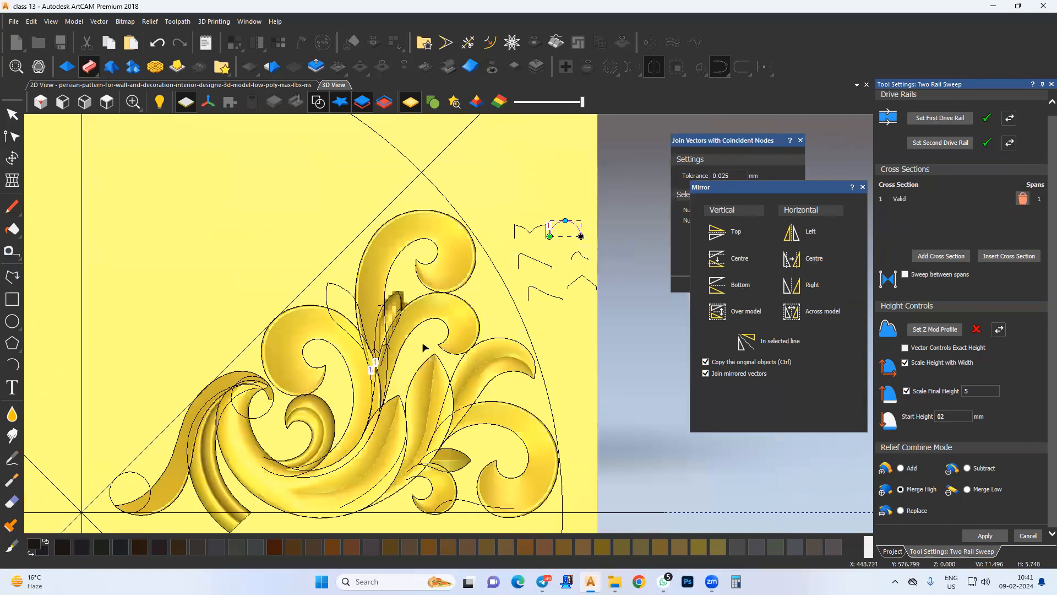
pyautogui.scroll(3, 394, 341)
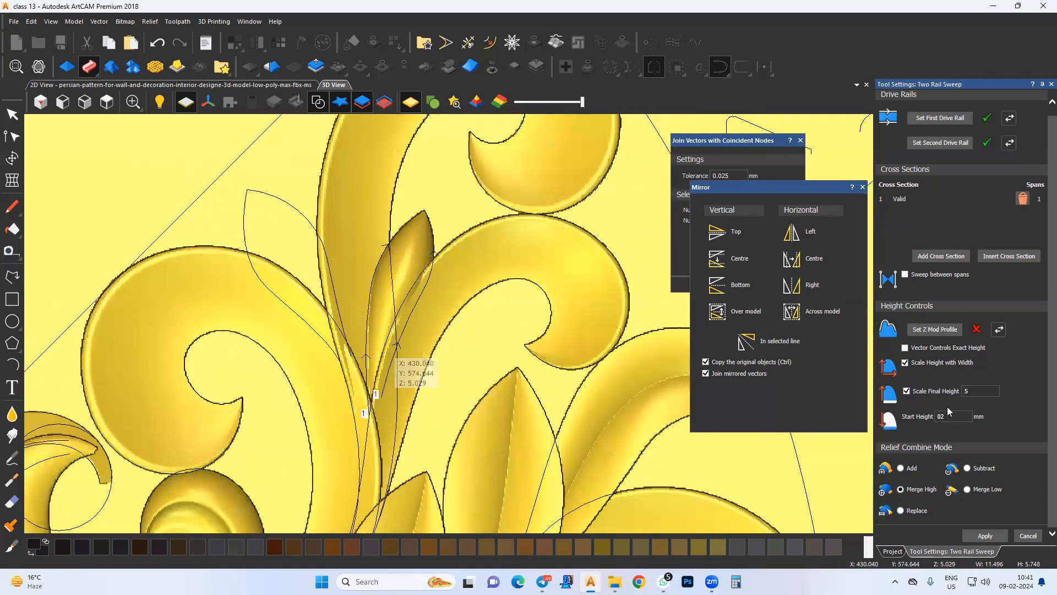
pyautogui.write('4')
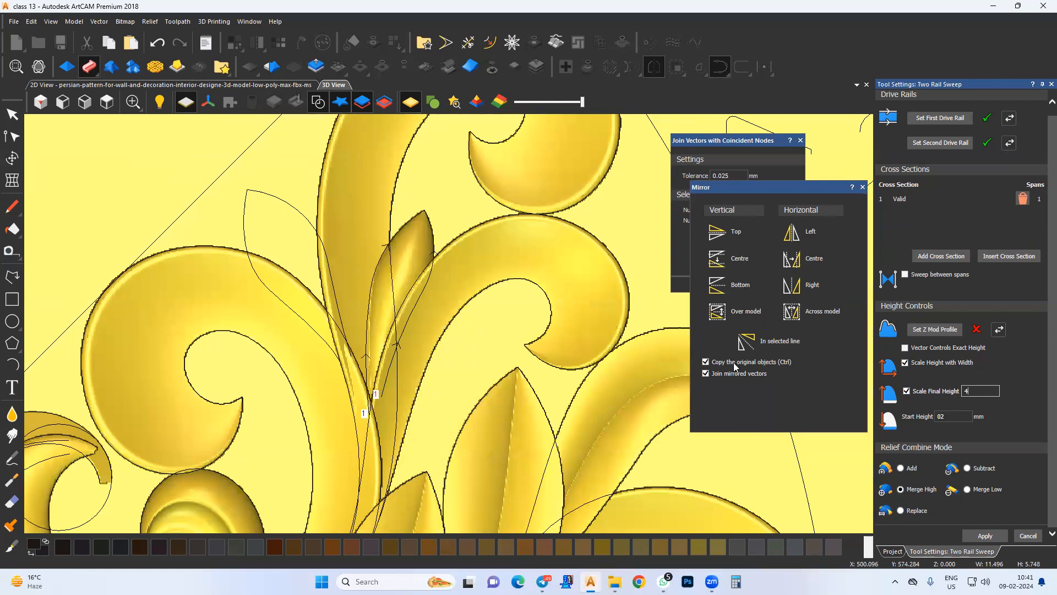
pyautogui.click(985, 535)
# Sweep the pointed leaf above the spiral scroll using the peaked profile as its only cross-section and a Scale Final Height of 5
pyautogui.scroll(2, 330, 236)
pyautogui.click(336, 220)
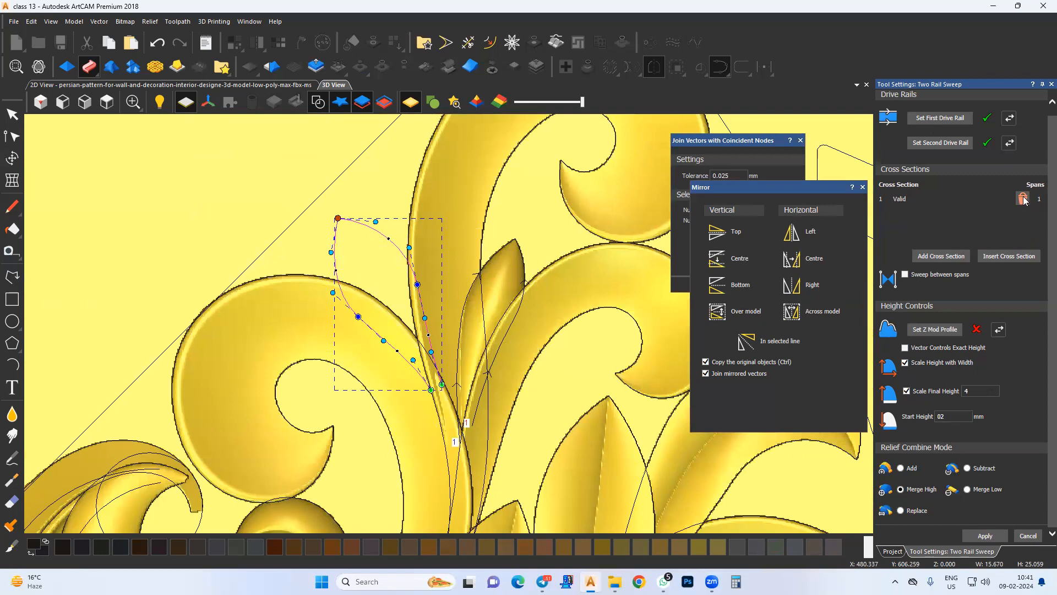
pyautogui.scroll(-5, 497, 318)
pyautogui.click(483, 312)
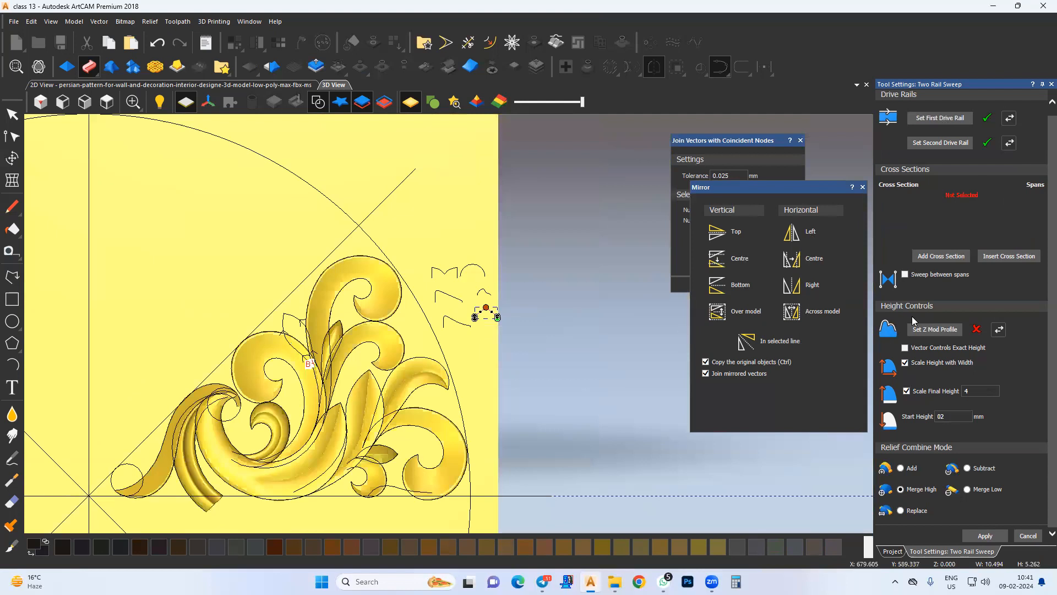
pyautogui.click(947, 255)
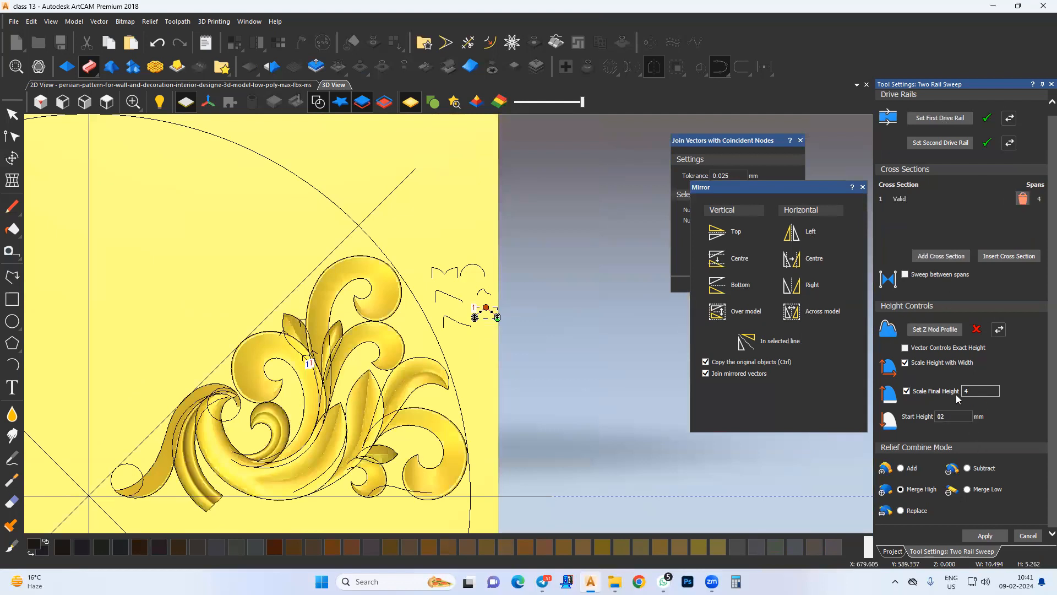
pyautogui.scroll(6, 344, 357)
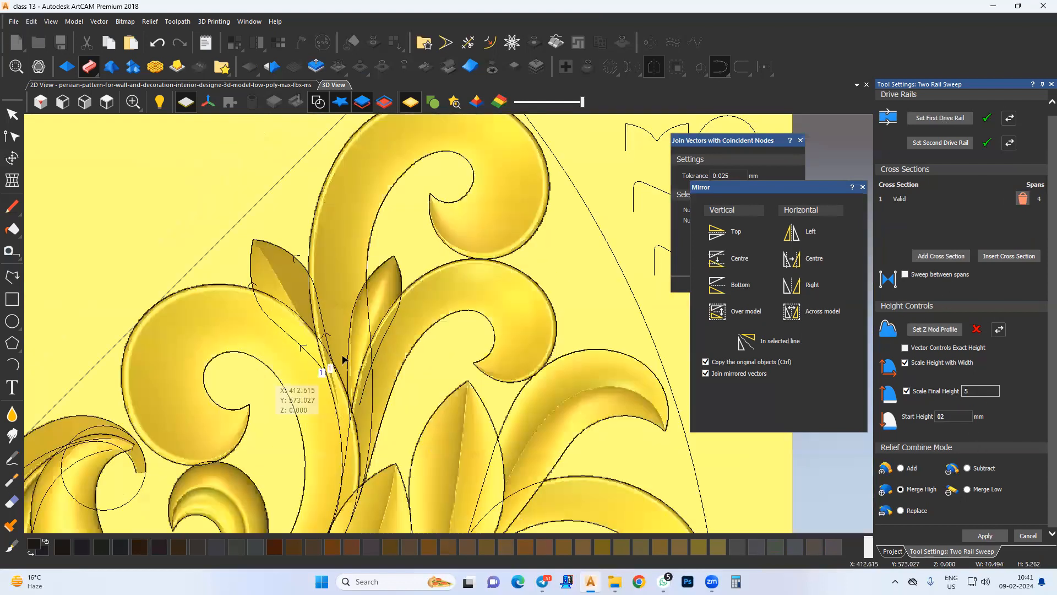
# Move the lower end node of the pointed leaf's right edge slightly outward toward the stem
pyautogui.scroll(-2, 366, 388)
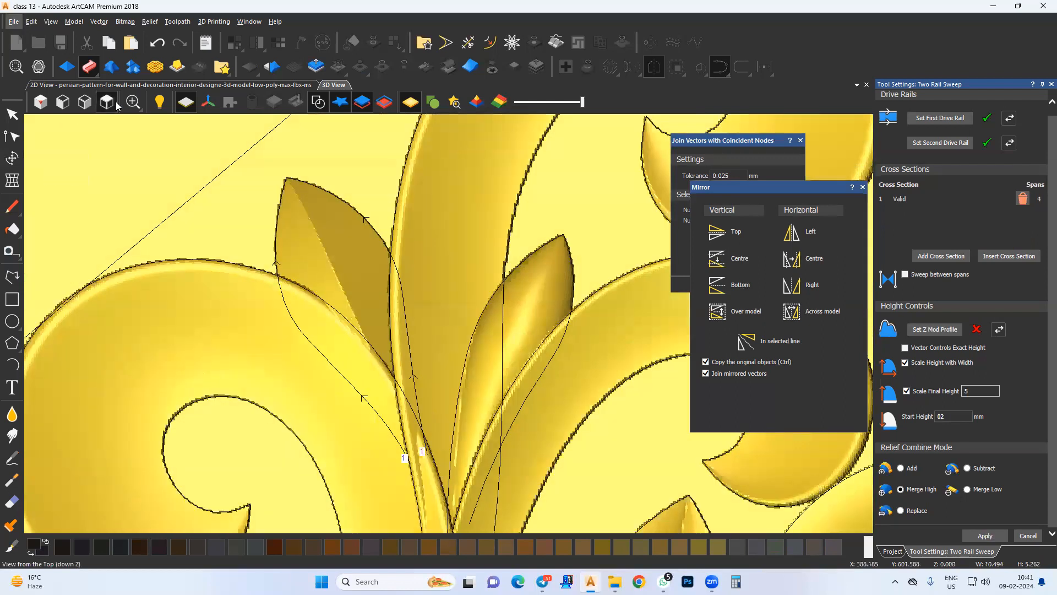
pyautogui.scroll(-5, 536, 287)
pyautogui.scroll(5, 535, 287)
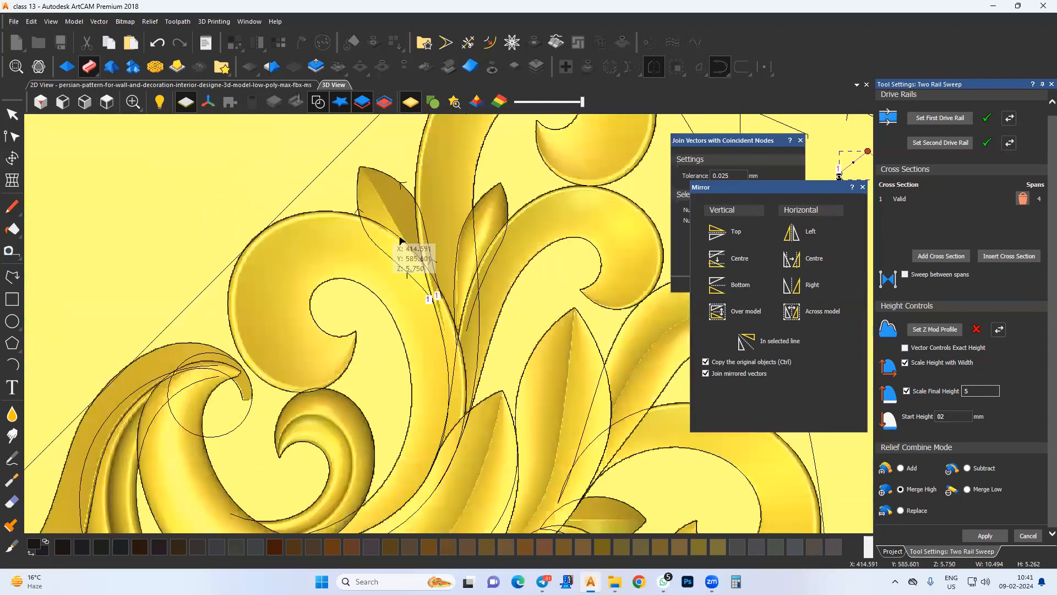
pyautogui.scroll(3, 438, 272)
pyautogui.click(434, 368)
pyautogui.moveTo(435, 367); pyautogui.dragTo(445, 363)
pyautogui.moveTo(446, 363); pyautogui.dragTo(444, 382, button='middle')
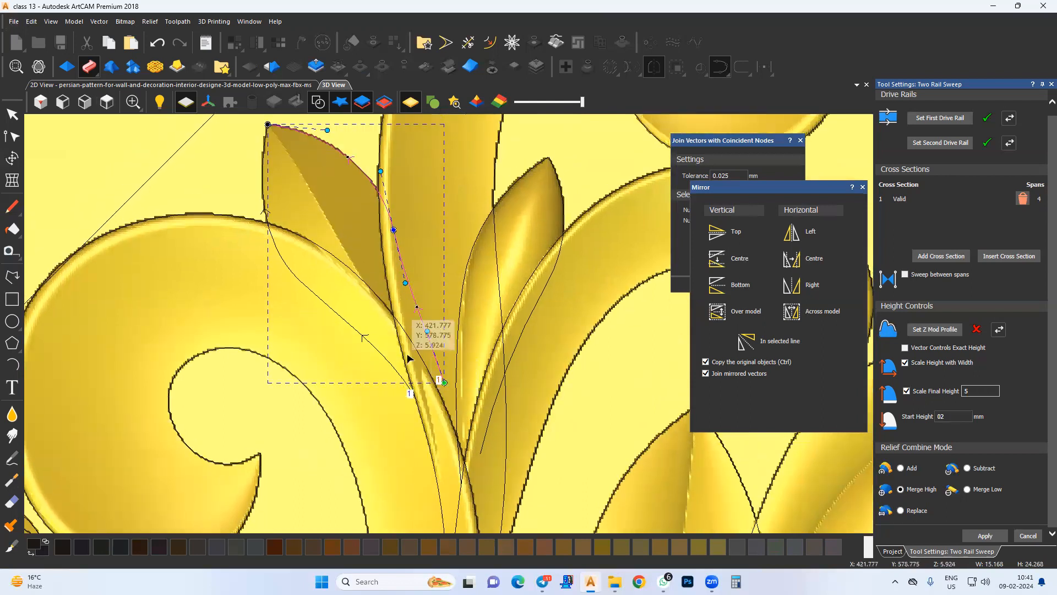
# Shift the middle node of the pointed leaf's left edge slightly inward and nudge the right edge's lower end further outward
pyautogui.click(365, 336)
pyautogui.moveTo(300, 281); pyautogui.dragTo(308, 279)
pyautogui.moveTo(396, 319); pyautogui.dragTo(387, 326, button='middle')
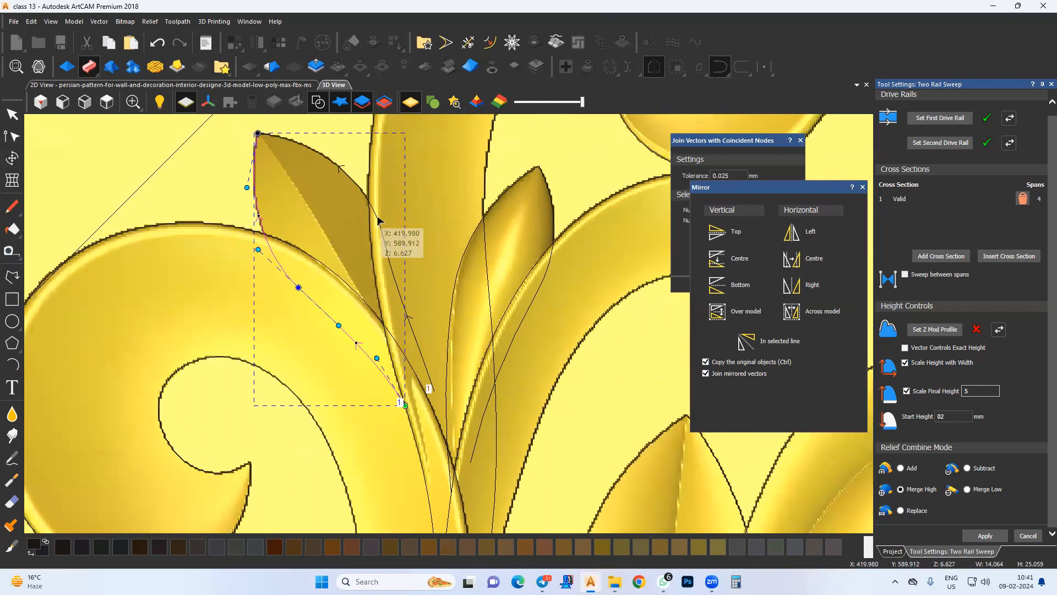
pyautogui.click(392, 242)
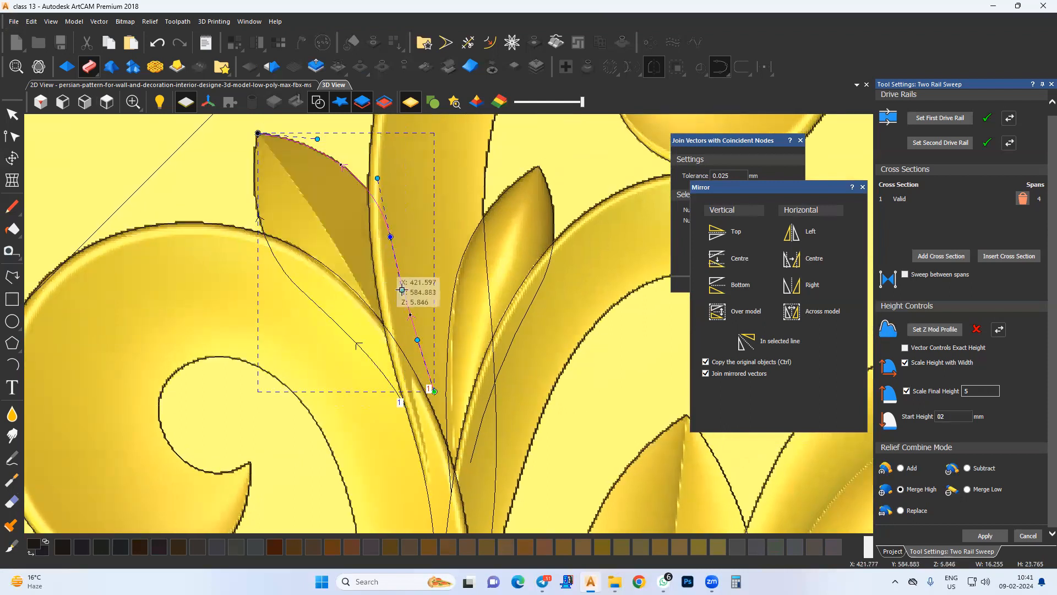
pyautogui.moveTo(434, 391); pyautogui.dragTo(440, 385)
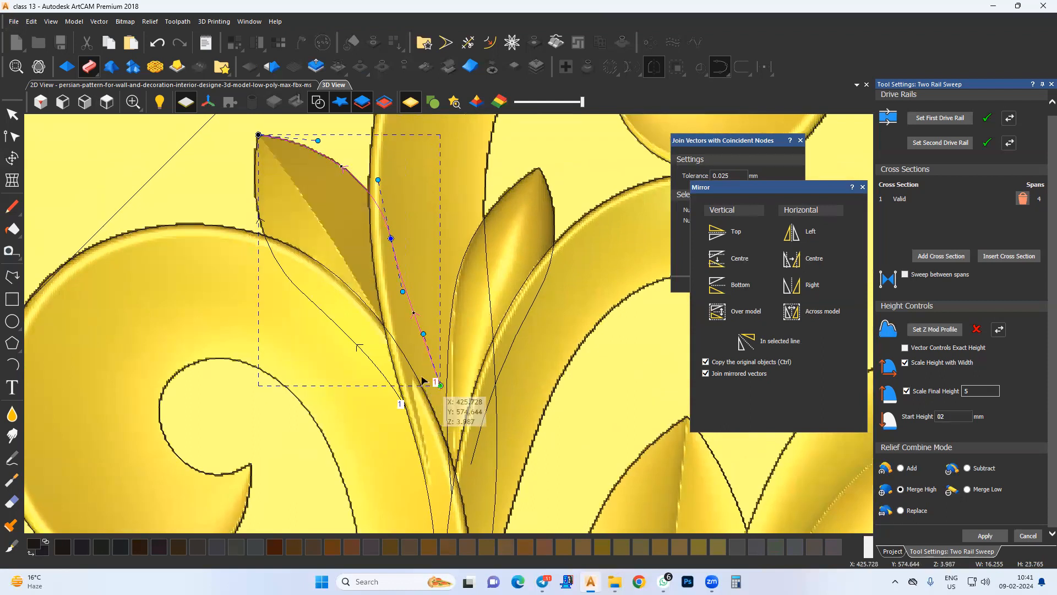
# Apply the pointed leaf's sweep and close the Two Rail Sweep tool
pyautogui.scroll(-2, 423, 378)
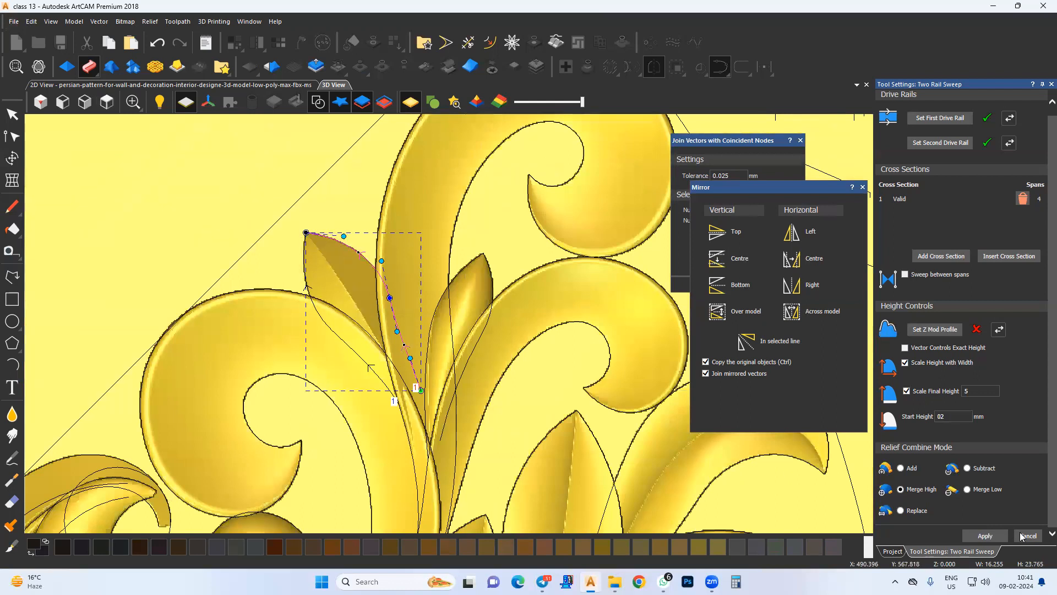
pyautogui.scroll(-3, 341, 291)
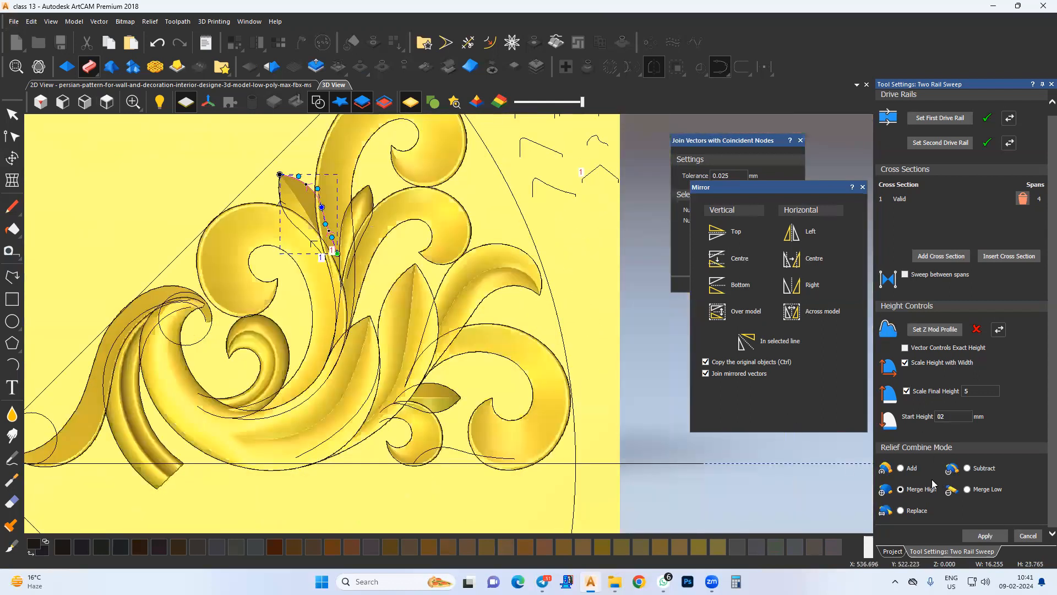
pyautogui.click(1029, 535)
# Give the small circle at the stem's end near the ornament's centre a round profile with a 90° angle in the Shape Editor
pyautogui.scroll(3, 340, 449)
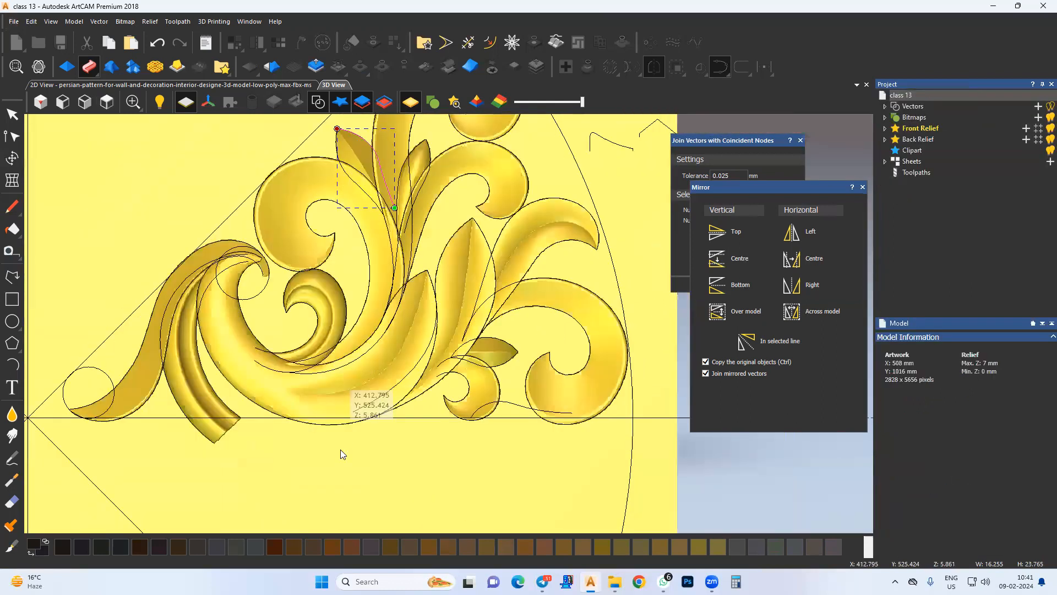
pyautogui.moveTo(152, 406); pyautogui.dragTo(232, 426, button='middle')
pyautogui.click(213, 380)
pyautogui.moveTo(212, 381); pyautogui.dragTo(299, 328, button='middle')
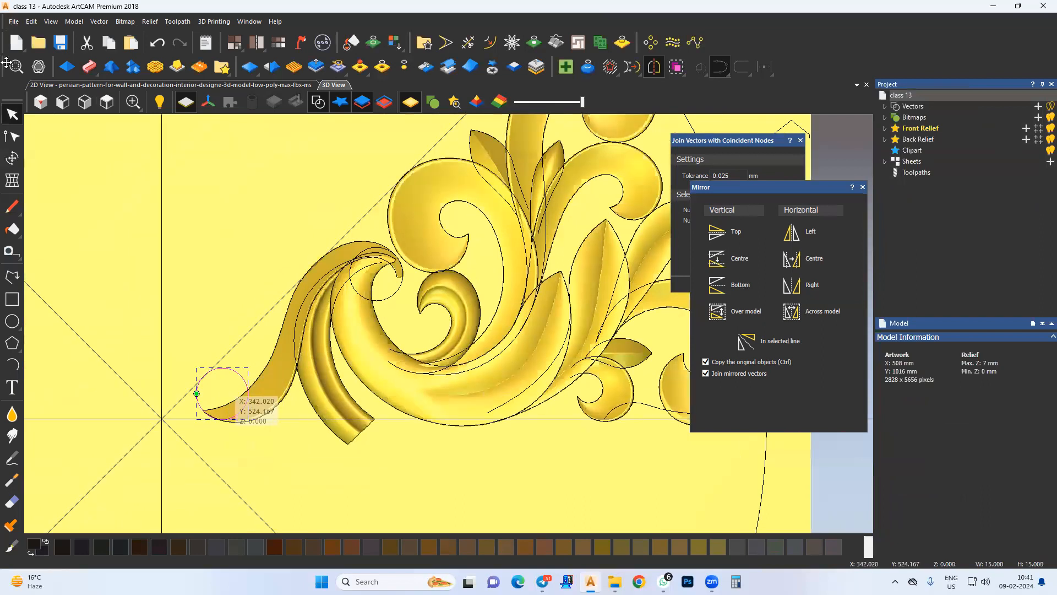
pyautogui.click(68, 59)
pyautogui.scroll(4, 262, 352)
pyautogui.moveTo(557, 351)
pyautogui.mouseDown()
pyautogui.moveTo(456, 307)
pyautogui.moveTo(552, 352)
pyautogui.mouseUp()
pyautogui.moveTo(993, 211); pyautogui.dragTo(995, 187)
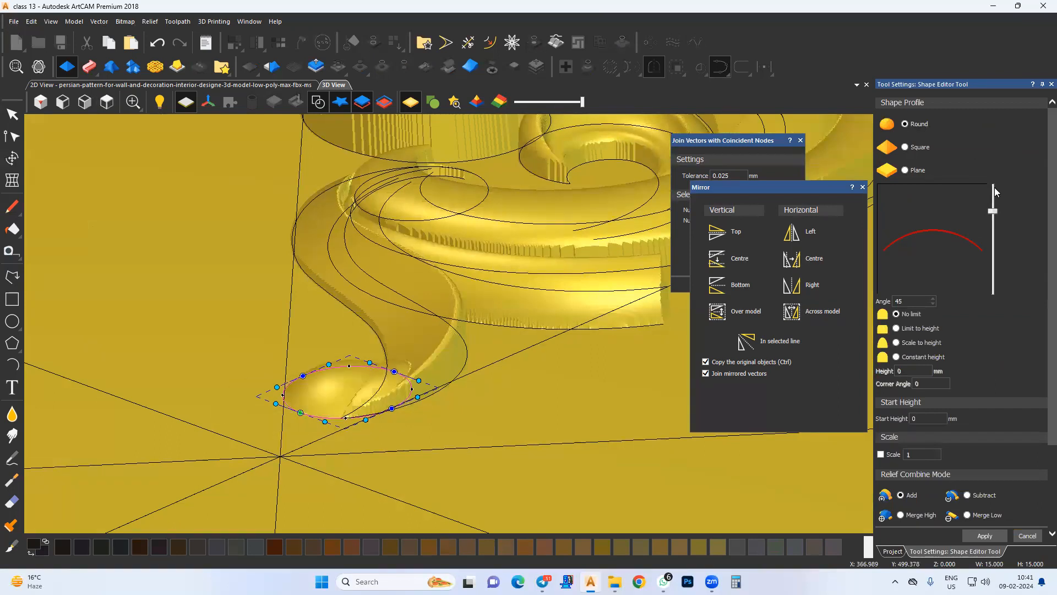
# Build the circle's dome in Merge High mode, scaled to a height of 7 mm
pyautogui.click(919, 516)
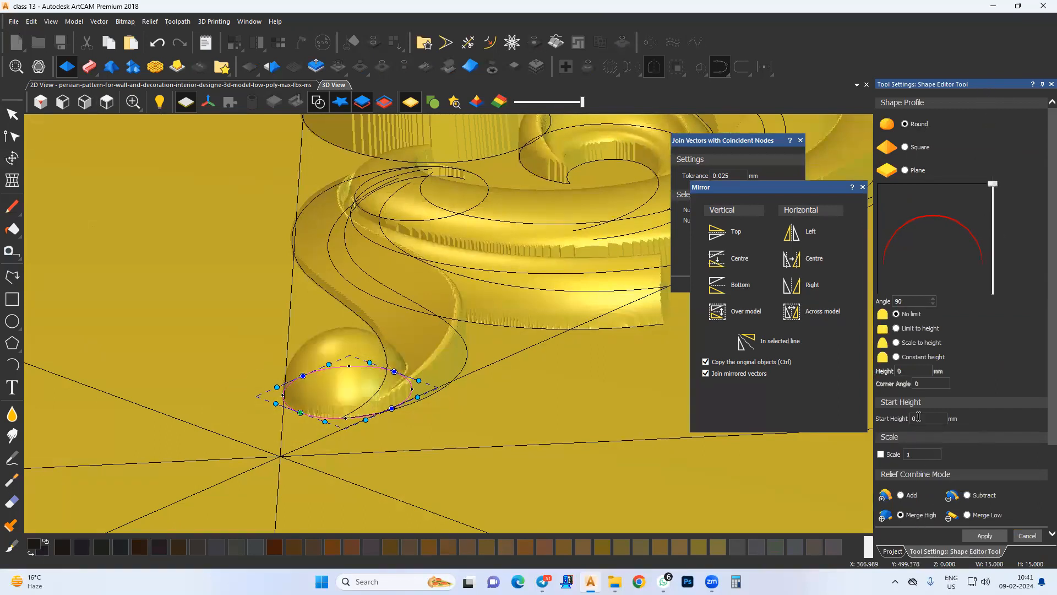
pyautogui.click(910, 343)
pyautogui.press('Return')
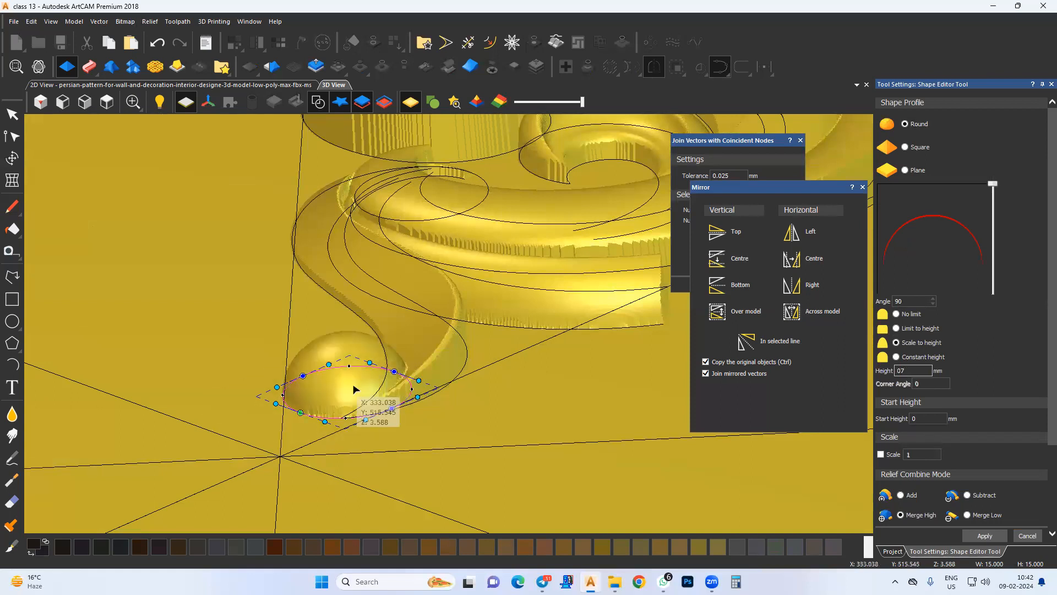
pyautogui.scroll(4, 396, 401)
pyautogui.scroll(-4, 402, 397)
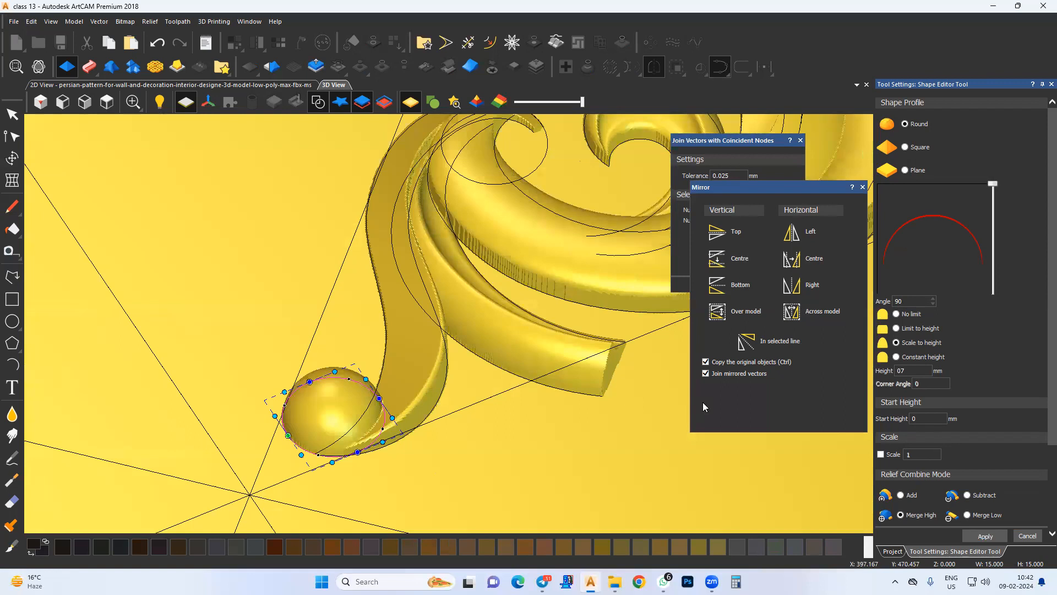
# Give the circle at the large scroll's curled tip a round 90° profile scaled to a height of 7 mm
pyautogui.scroll(-2, 472, 306)
pyautogui.moveTo(512, 205); pyautogui.dragTo(459, 404, button='middle')
pyautogui.scroll(2, 516, 375)
pyautogui.click(476, 396)
pyautogui.click(915, 125)
pyautogui.moveTo(992, 209); pyautogui.dragTo(993, 100)
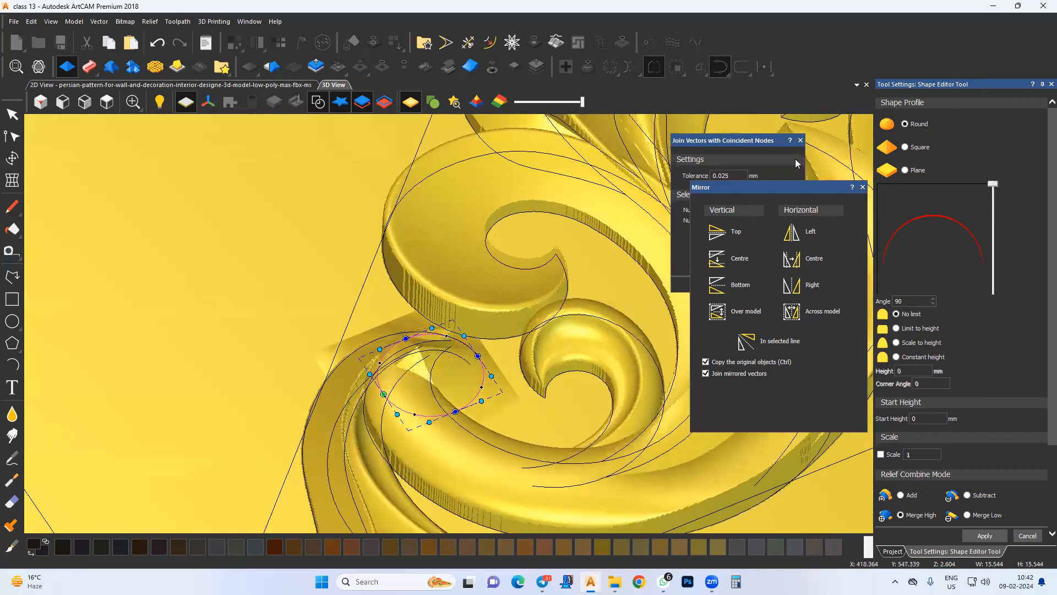
pyautogui.scroll(3, 448, 368)
pyautogui.scroll(1, 408, 337)
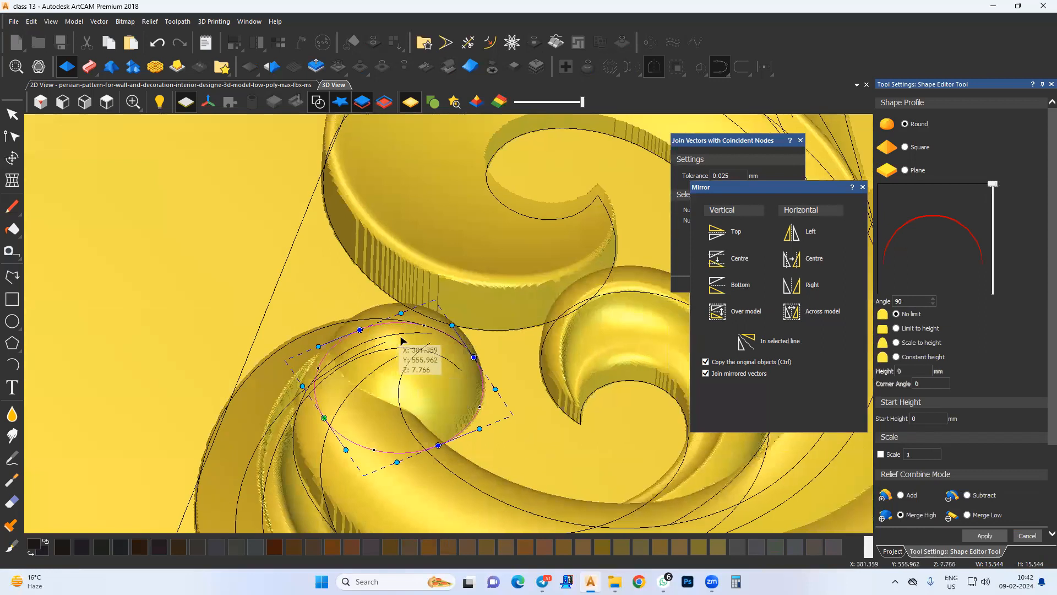
pyautogui.moveTo(449, 353); pyautogui.dragTo(420, 348, button='middle')
pyautogui.click(896, 343)
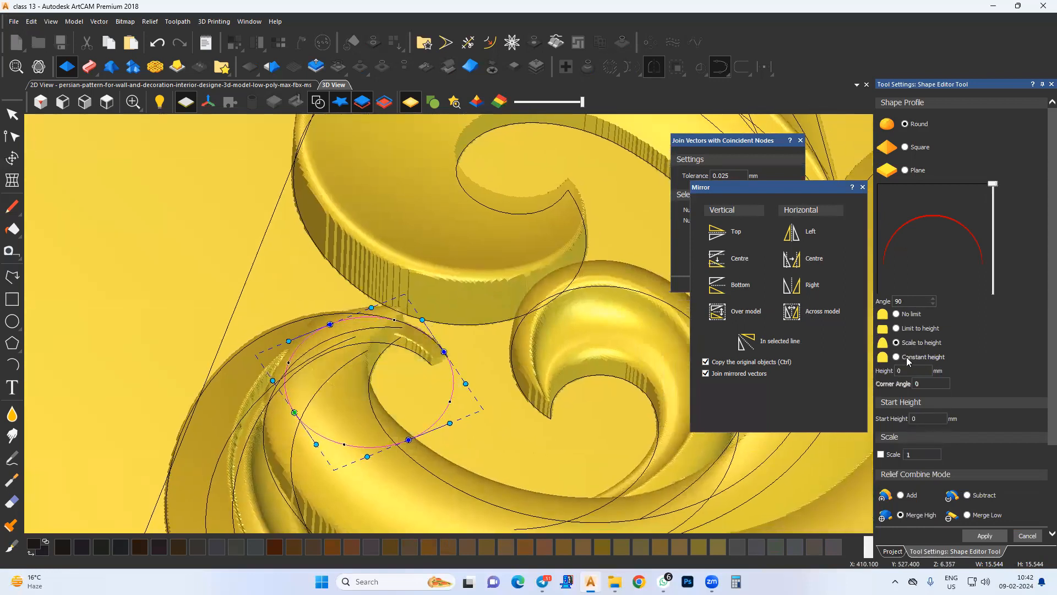
pyautogui.write('7')
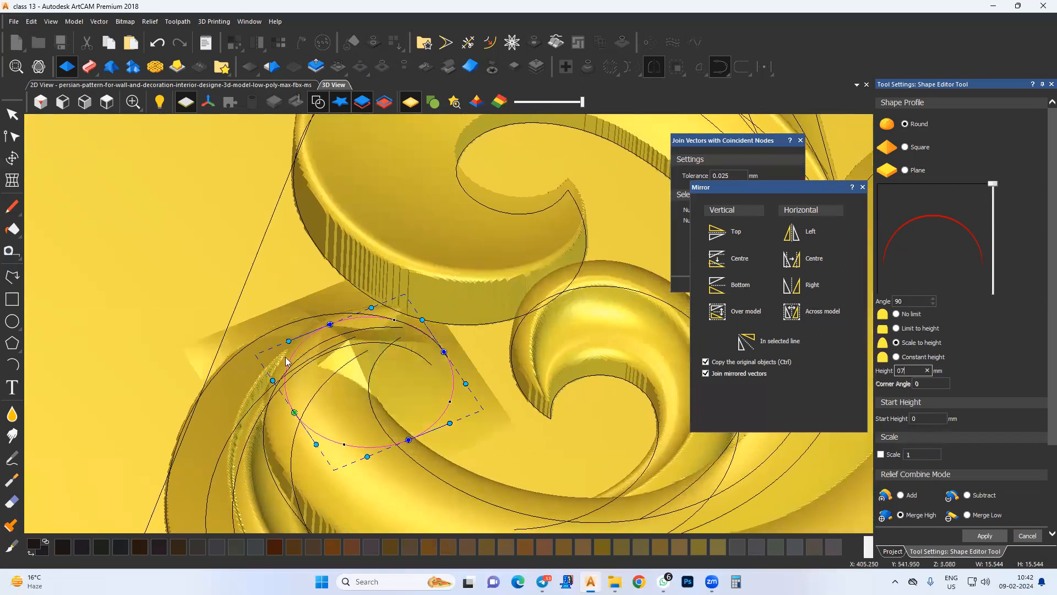
# Set the scroll-tip dome's start height to 2 mm and height to 5 mm, then apply it and close the Shape Editor
pyautogui.scroll(3, 421, 321)
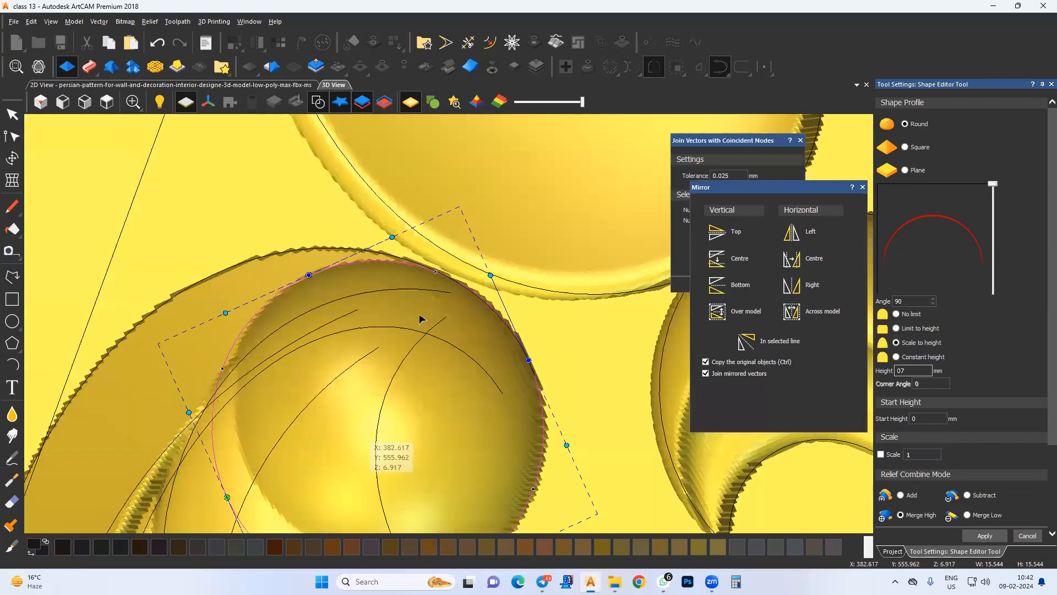
pyautogui.scroll(-1, 421, 320)
pyautogui.moveTo(421, 321); pyautogui.dragTo(619, 313)
pyautogui.moveTo(476, 464); pyautogui.dragTo(479, 434)
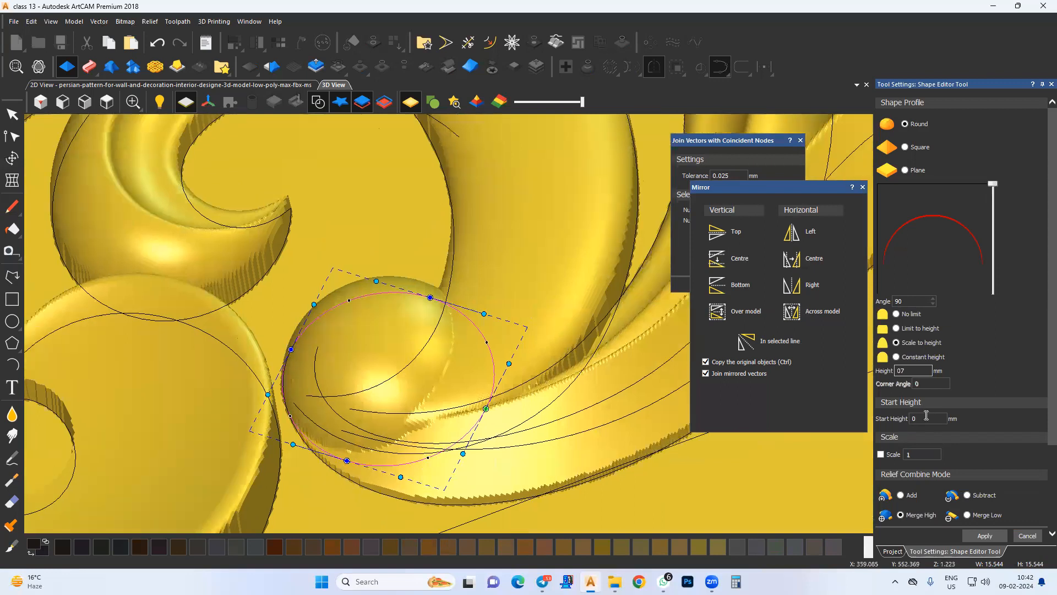
pyautogui.write('2')
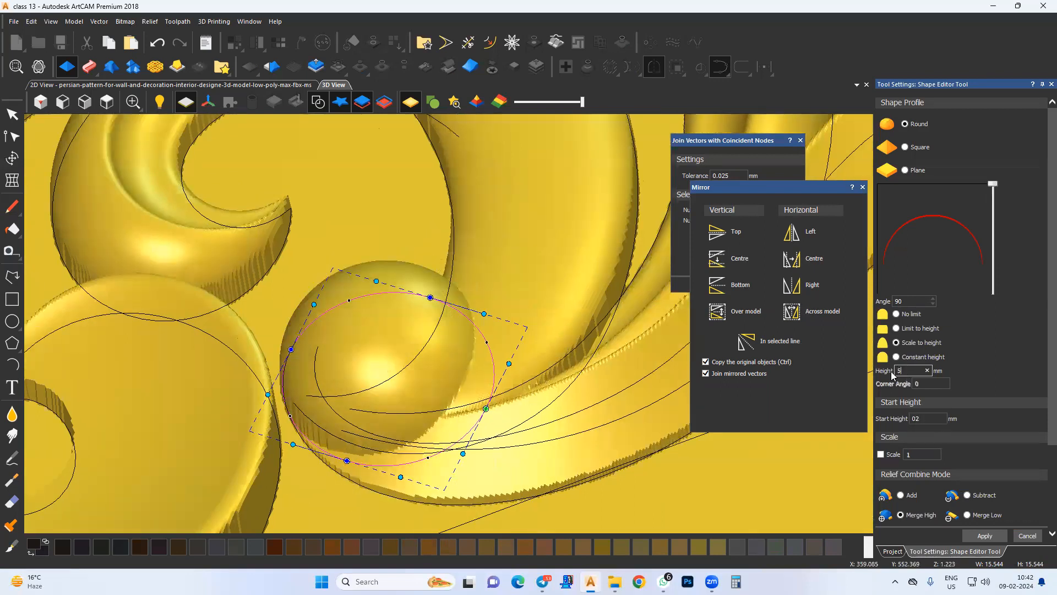
pyautogui.moveTo(527, 384); pyautogui.dragTo(360, 450)
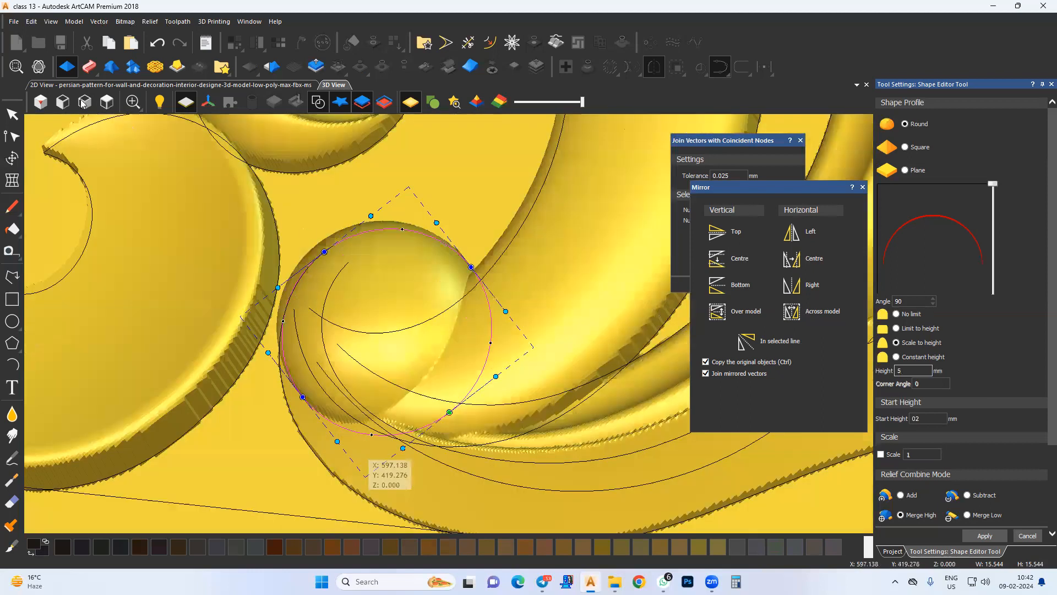
pyautogui.click(103, 103)
pyautogui.scroll(5, 503, 302)
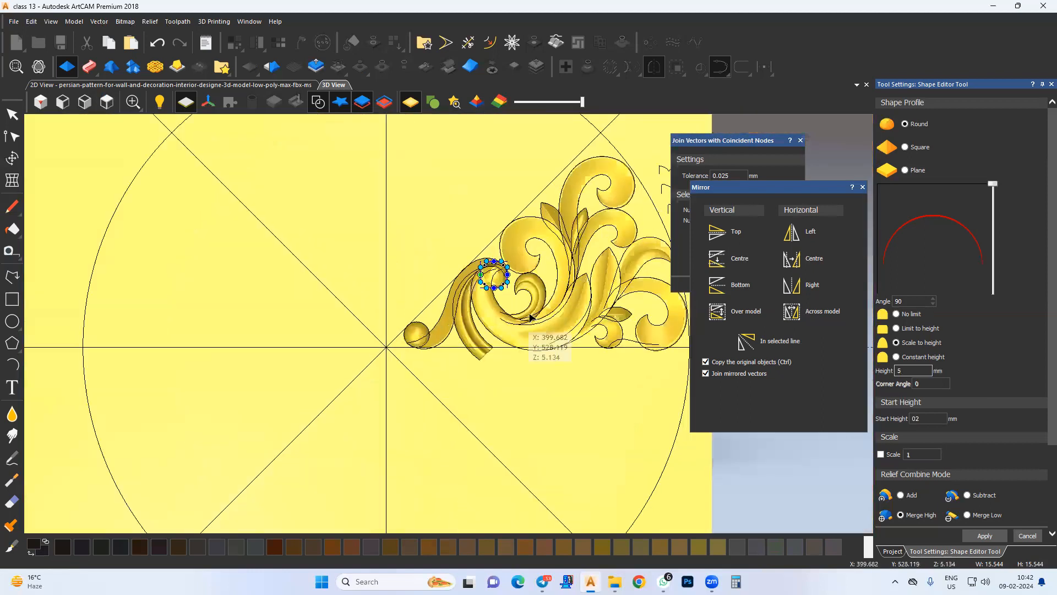
pyautogui.scroll(5, 460, 235)
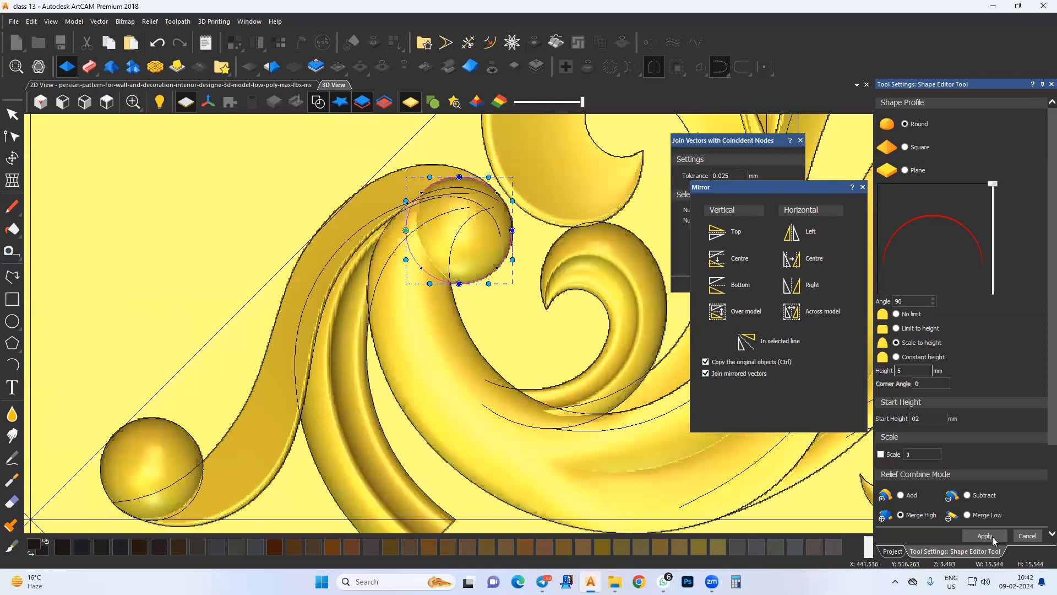
pyautogui.scroll(-4, 456, 374)
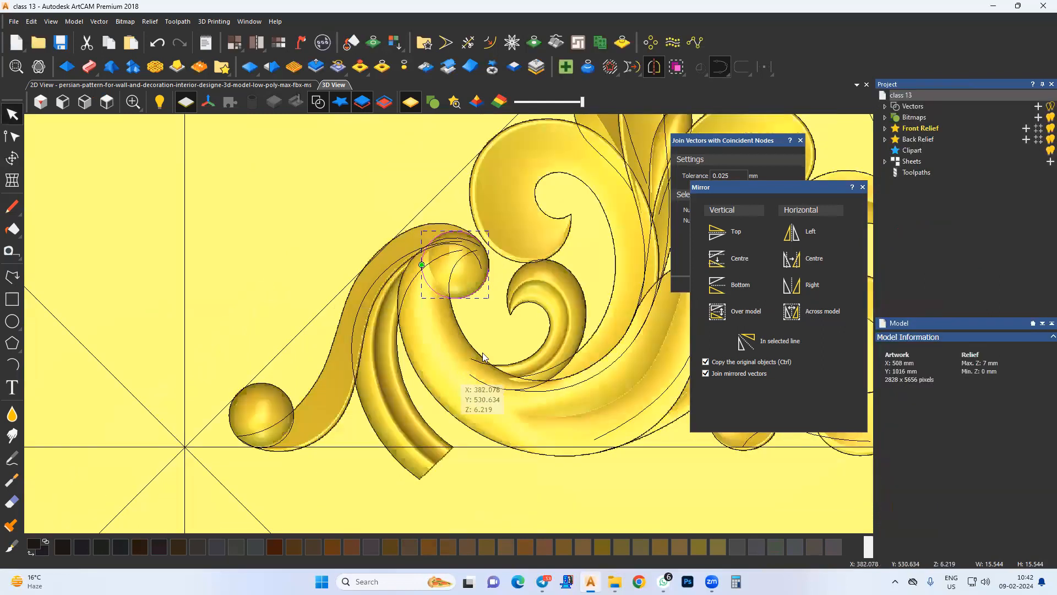
# Draw a circle about 16 mm across over the traced ball on the diagonal guide above the topmost scroll, then return to the 3D view
pyautogui.click(453, 344)
pyautogui.scroll(-1, 429, 346)
pyautogui.moveTo(403, 344); pyautogui.dragTo(384, 335, button='middle')
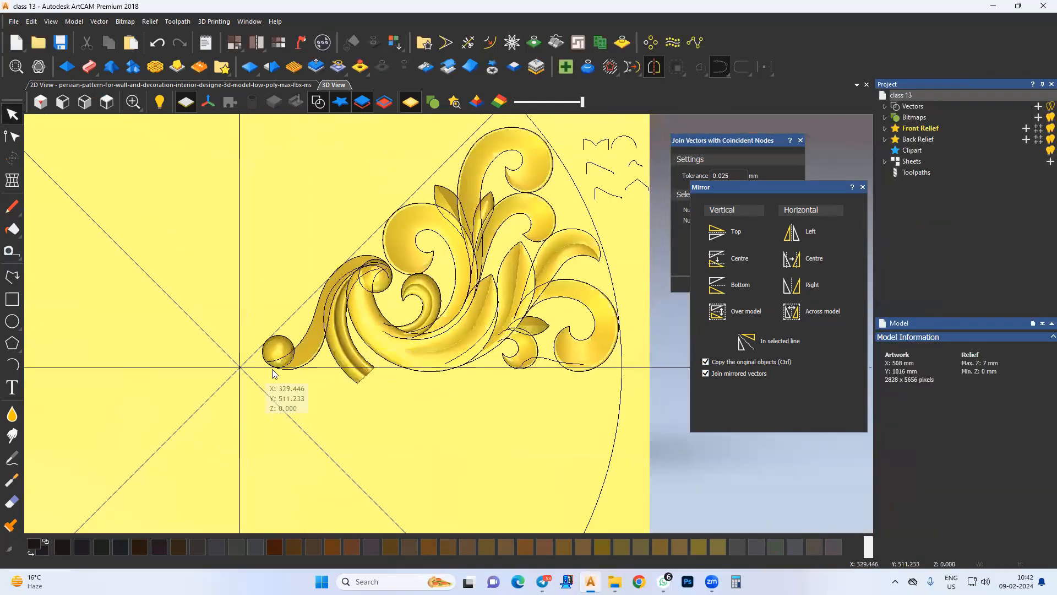
pyautogui.moveTo(523, 384); pyautogui.dragTo(497, 377, button='middle')
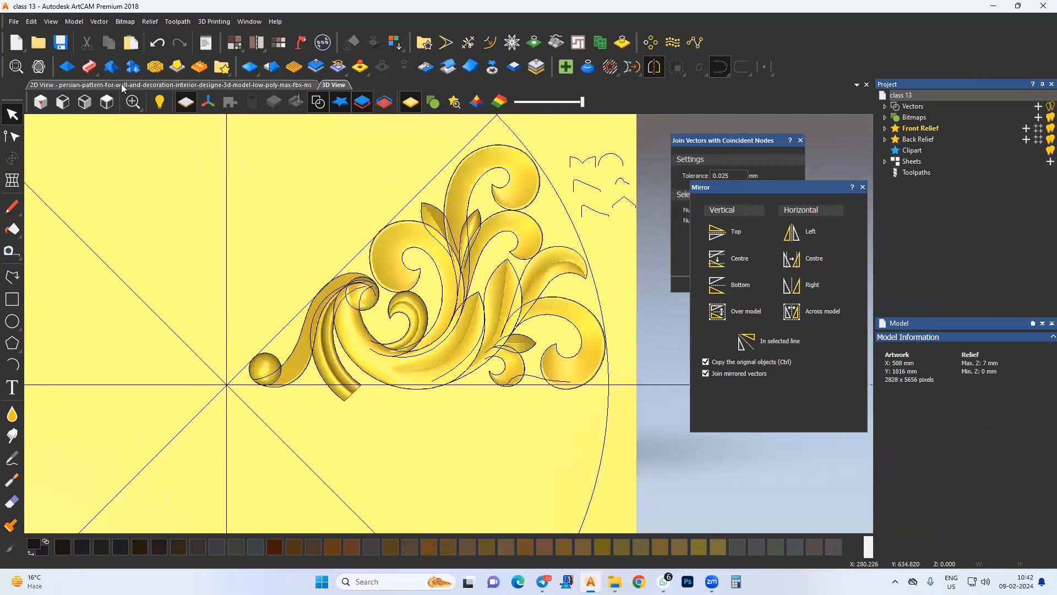
pyautogui.click(165, 84)
pyautogui.scroll(-2, 395, 343)
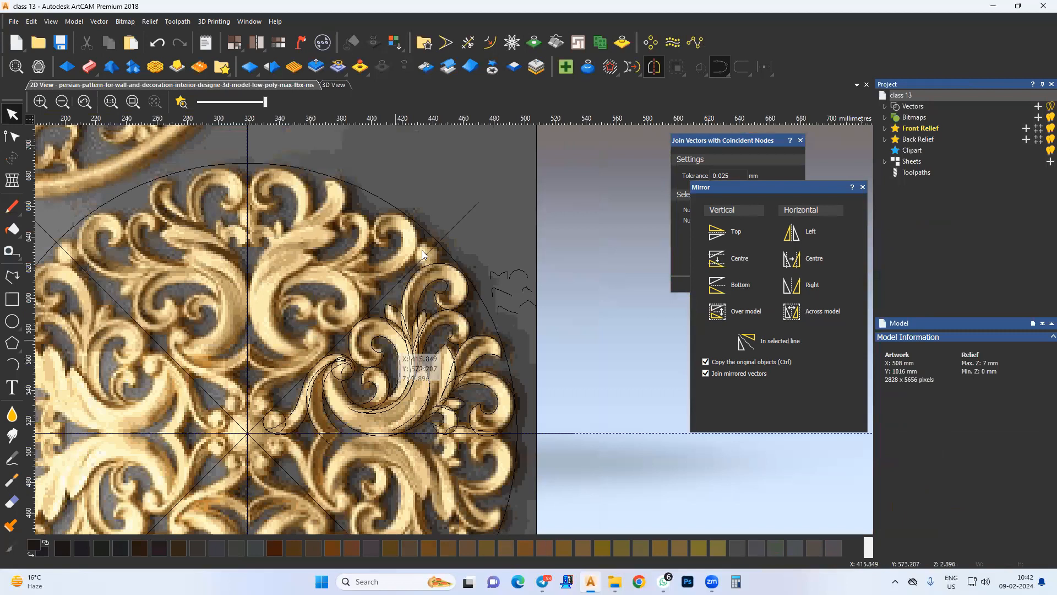
pyautogui.scroll(4, 444, 269)
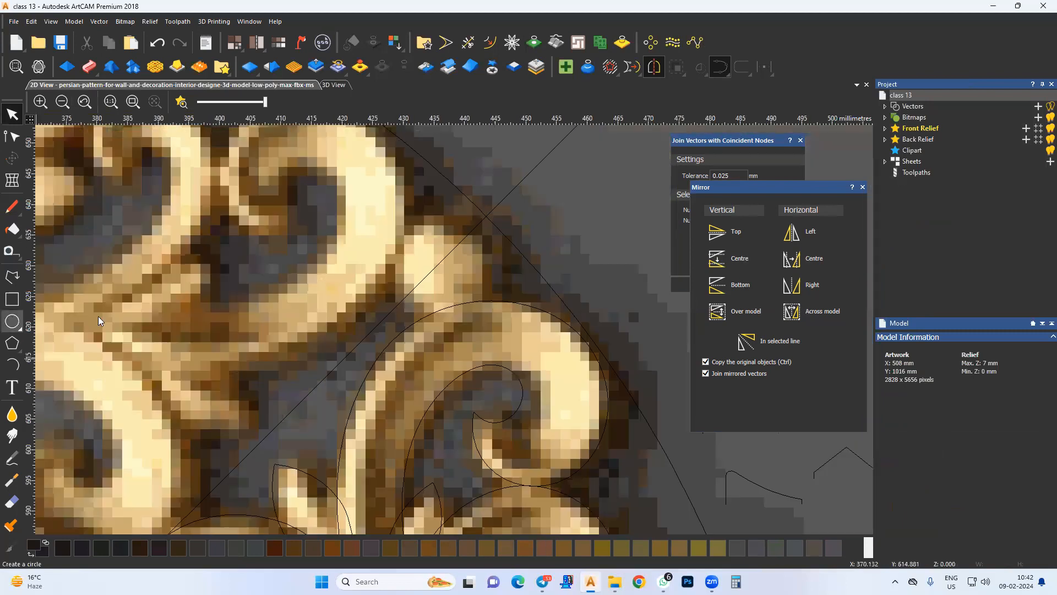
pyautogui.click(437, 264)
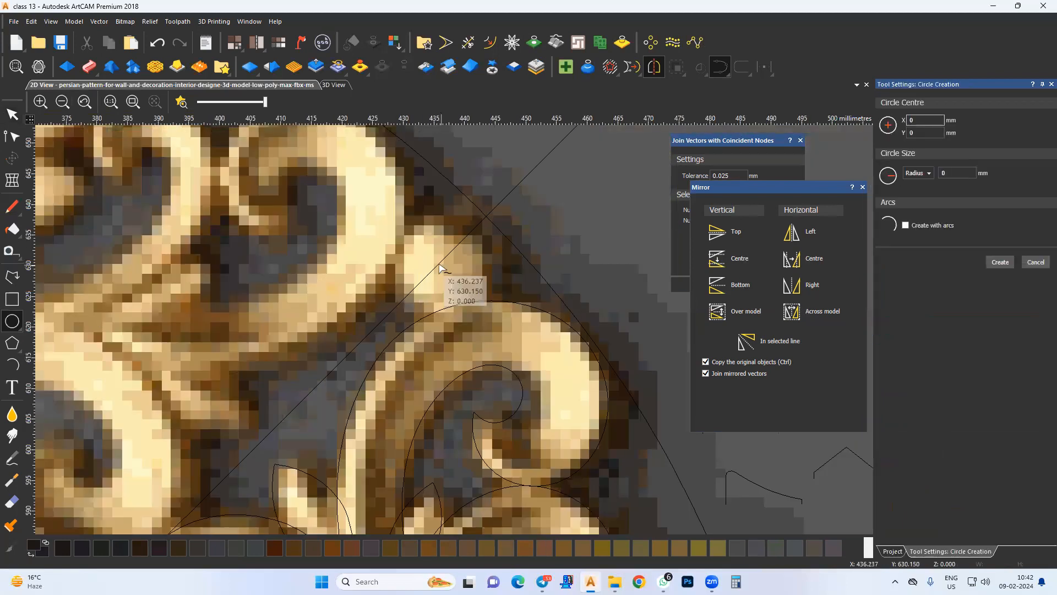
pyautogui.click(451, 309)
pyautogui.scroll(-4, 420, 345)
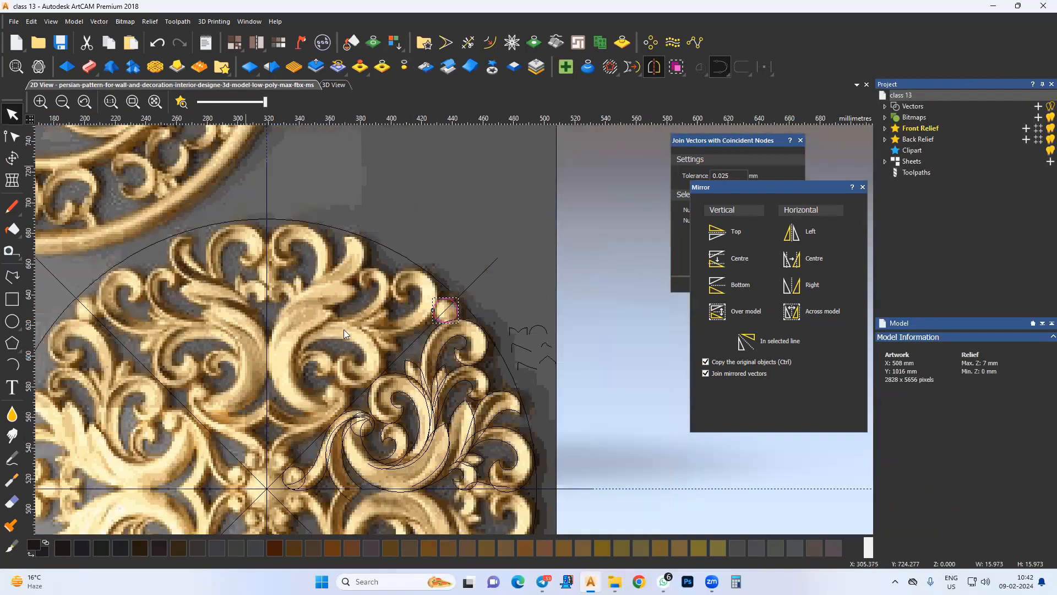
pyautogui.press('F3')
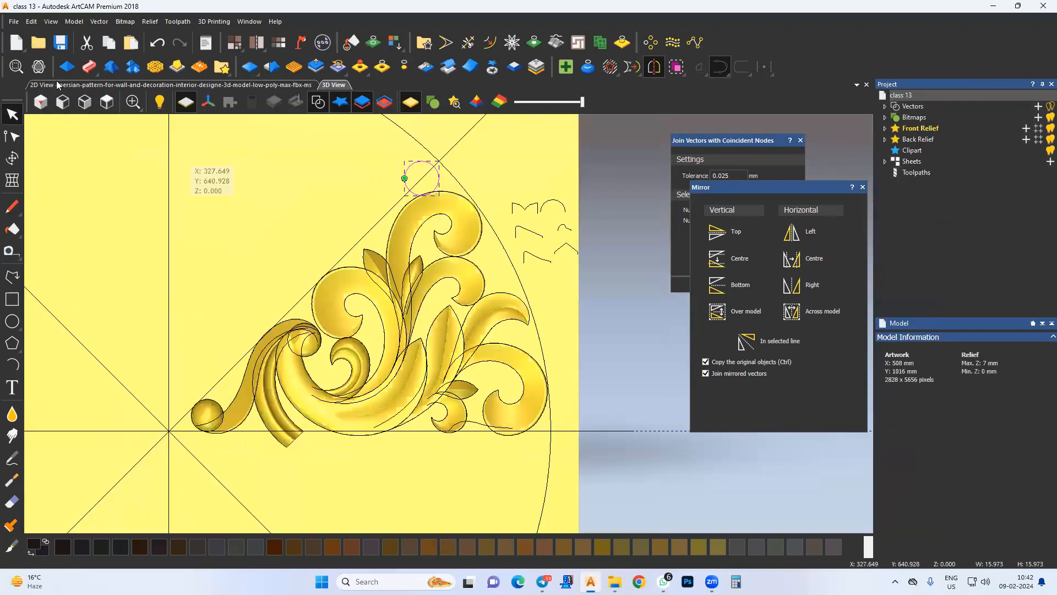
# Draw a rectangle about 193 × 14 mm below the horizontal centre line, covering the parts of the ornament that overhang it
pyautogui.click(259, 231)
pyautogui.moveTo(260, 229); pyautogui.dragTo(265, 225, button='middle')
pyautogui.moveTo(262, 321); pyautogui.dragTo(270, 255, button='middle')
pyautogui.click(12, 299)
pyautogui.moveTo(188, 367); pyautogui.dragTo(608, 397)
pyautogui.press('Escape')
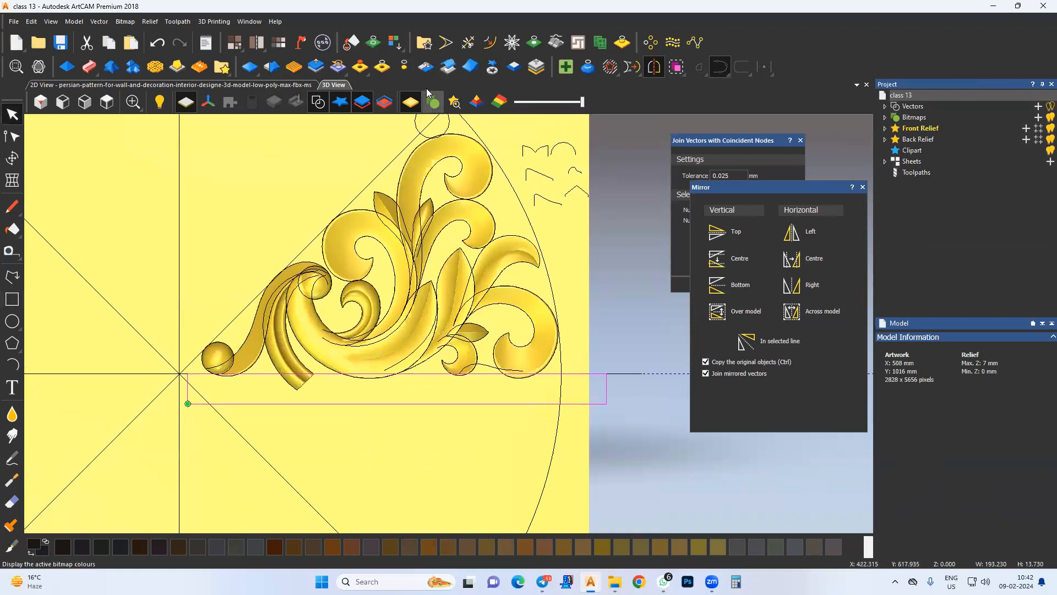
# Zero the relief inside the rectangle to trim the overhang, then delete the rectangle
pyautogui.click(382, 68)
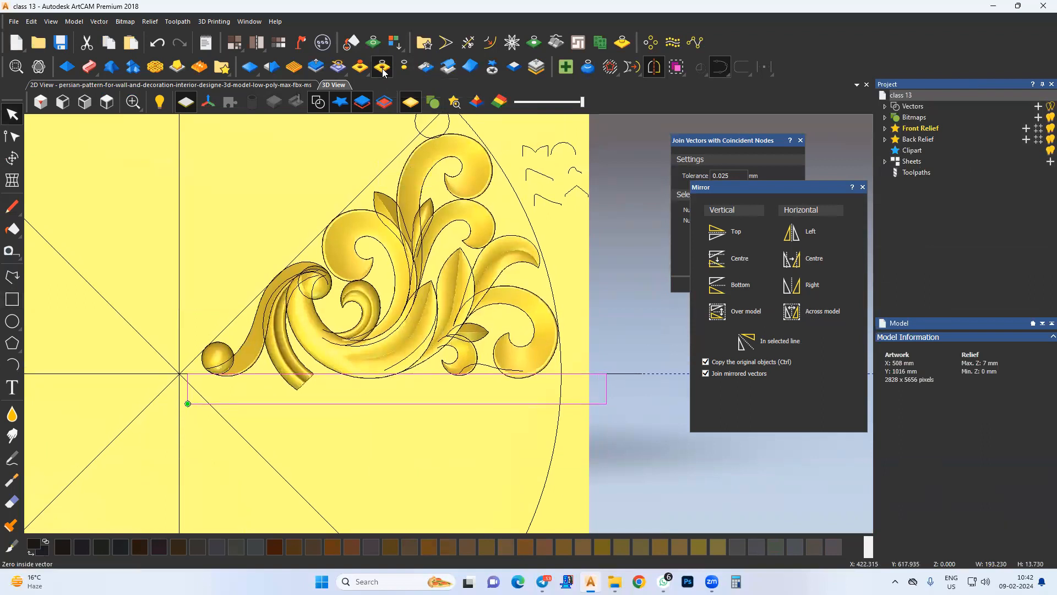
pyautogui.click(408, 403)
pyautogui.press('Delete')
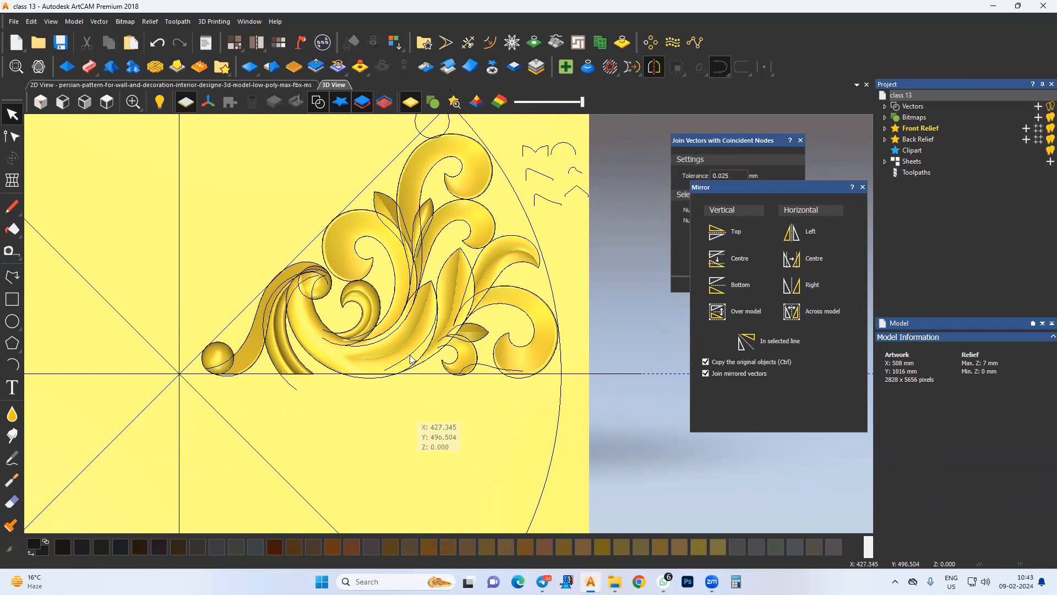
# Cut the ornament relief out as relief clipart, then add the upper circle and the horizontal centre line to the selection
pyautogui.click(495, 70)
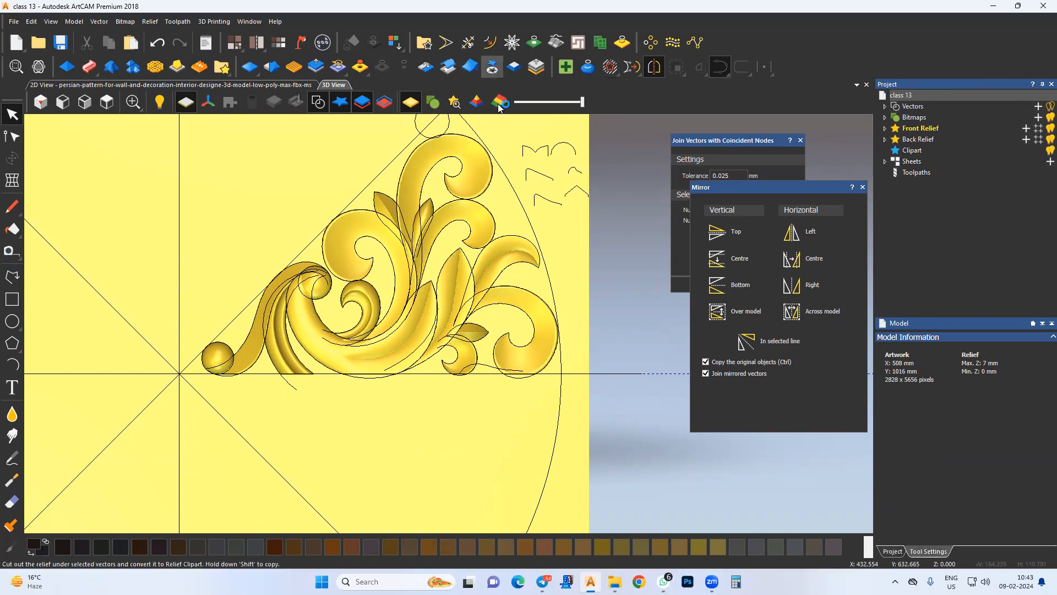
pyautogui.keyDown('shift'); pyautogui.click(417, 128); pyautogui.keyUp('shift')
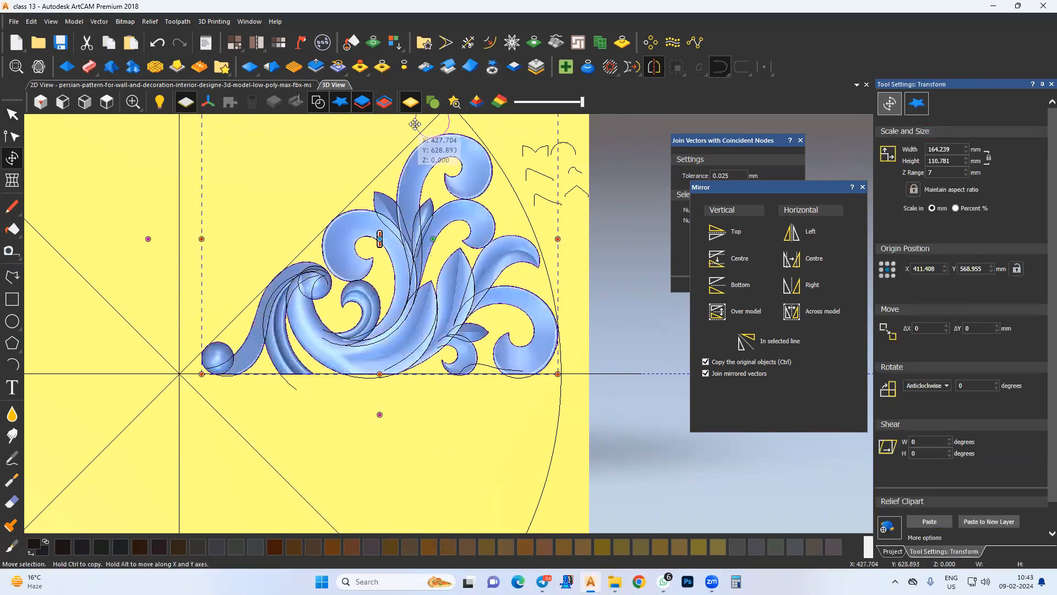
pyautogui.keyDown('shift'); pyautogui.click(581, 375); pyautogui.keyUp('shift')
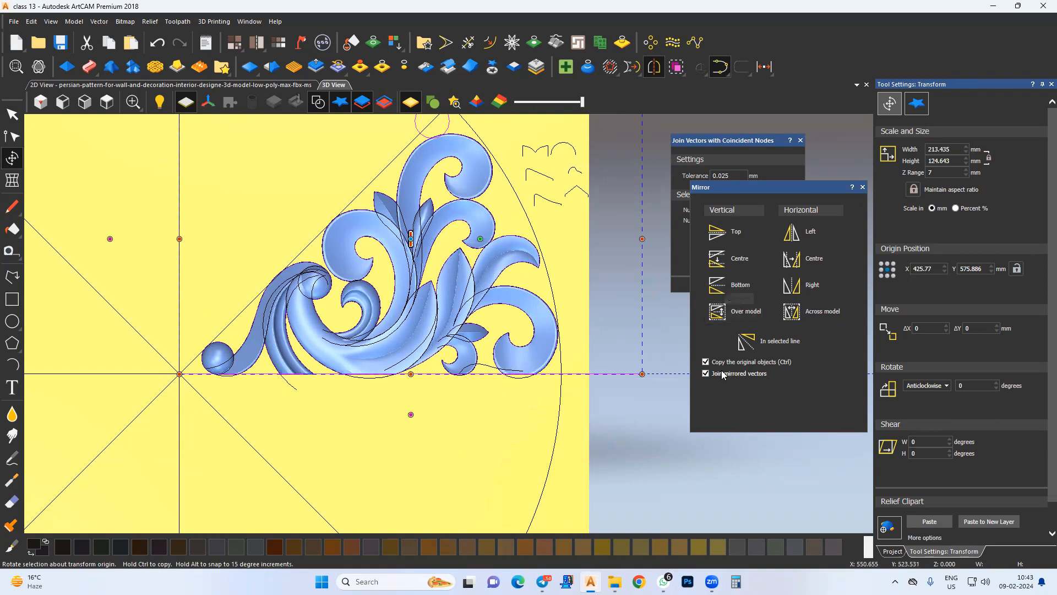
# Mirror a copy of the selected clipart, circle and centre line about the selection's bottom edge, with joining of mirrored vectors turned off
pyautogui.click(720, 288)
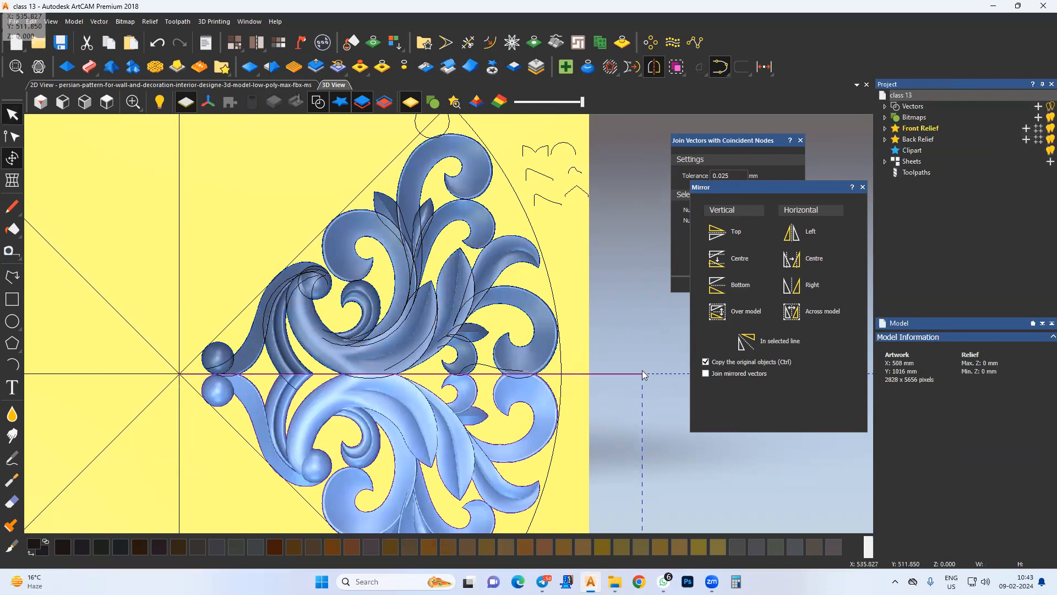
pyautogui.scroll(5, 624, 370)
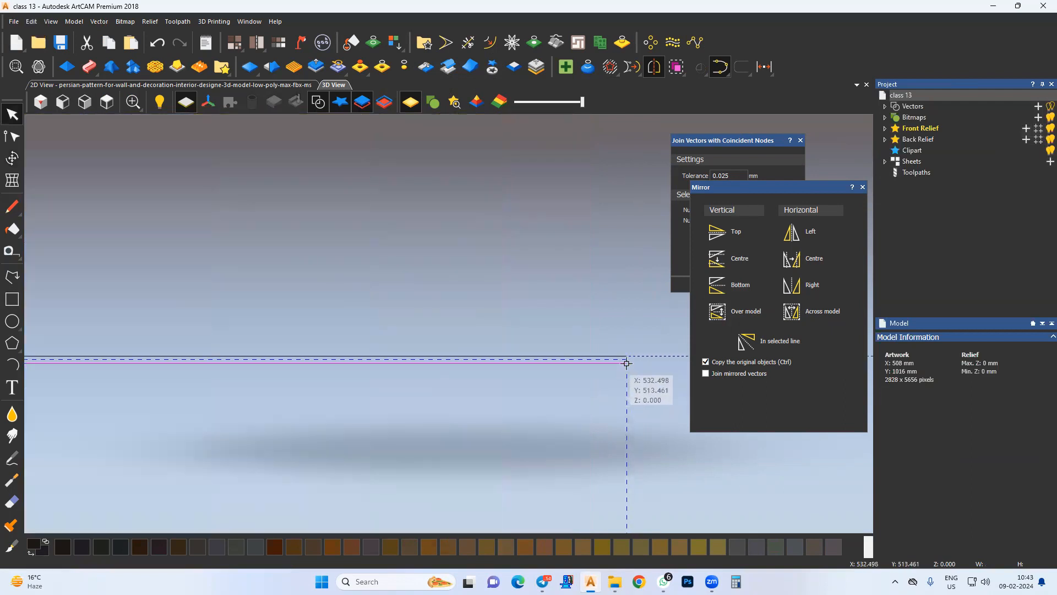
pyautogui.scroll(-2, 473, 385)
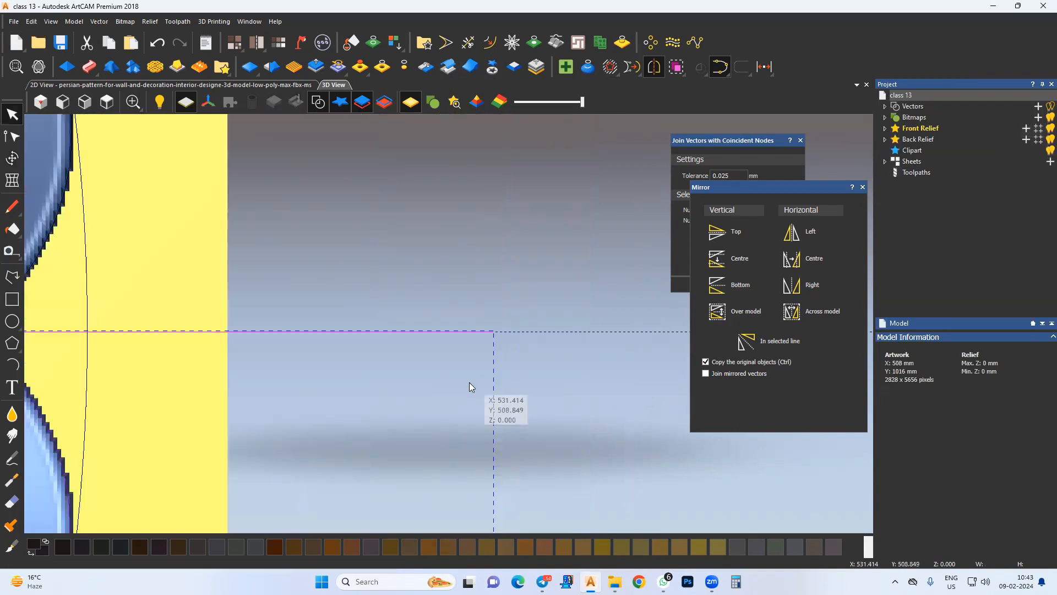
pyautogui.scroll(-3, 469, 382)
pyautogui.moveTo(367, 366); pyautogui.dragTo(495, 361, button='middle')
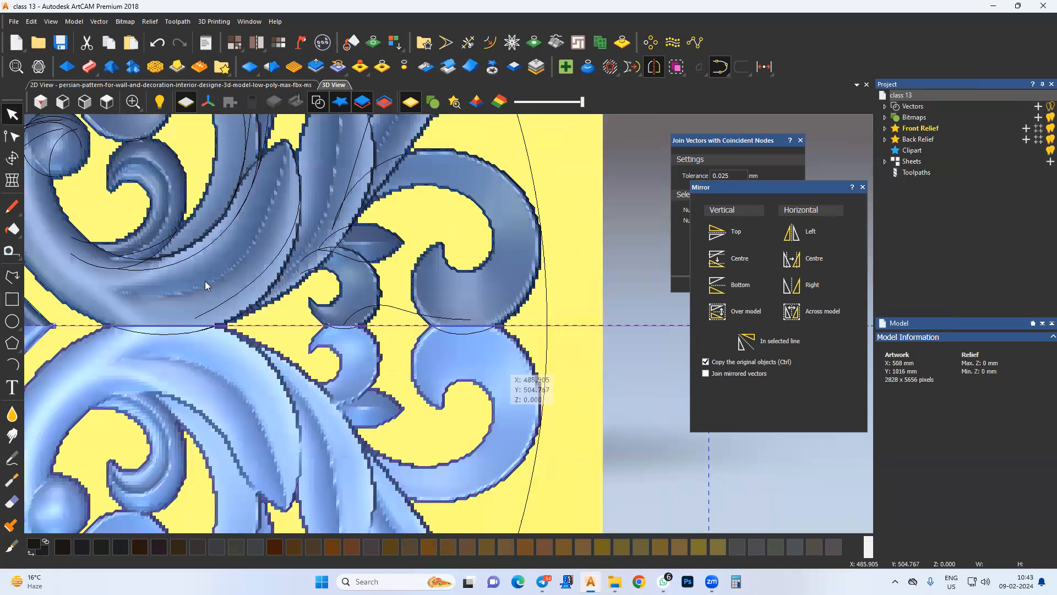
pyautogui.scroll(-2, 207, 308)
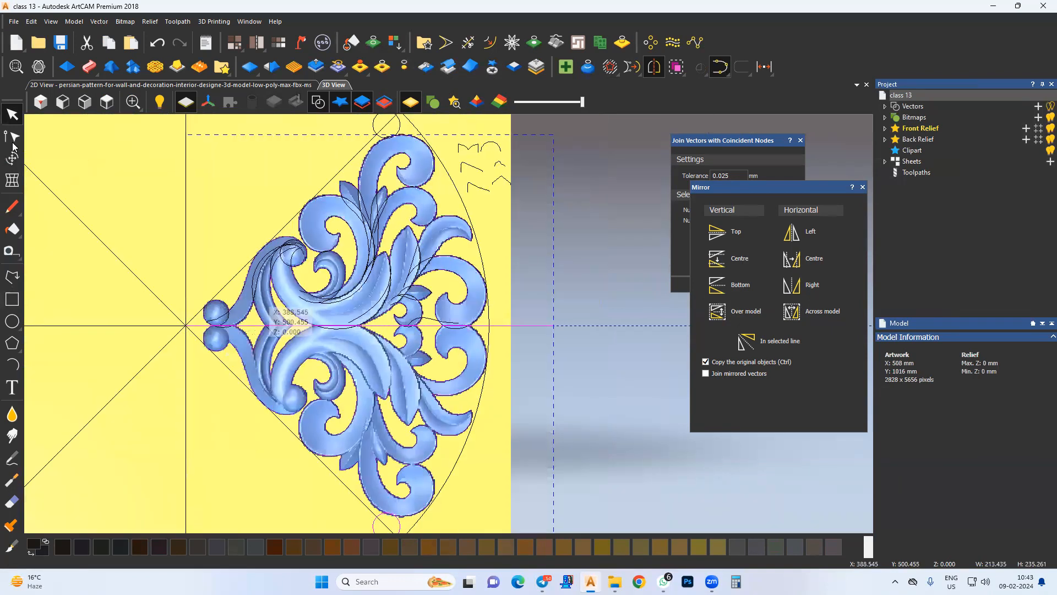
# Merge the mirrored ornament clipart back into the relief, then mirror a copy of the small central leaf curve about its bottom edge
pyautogui.click(479, 314)
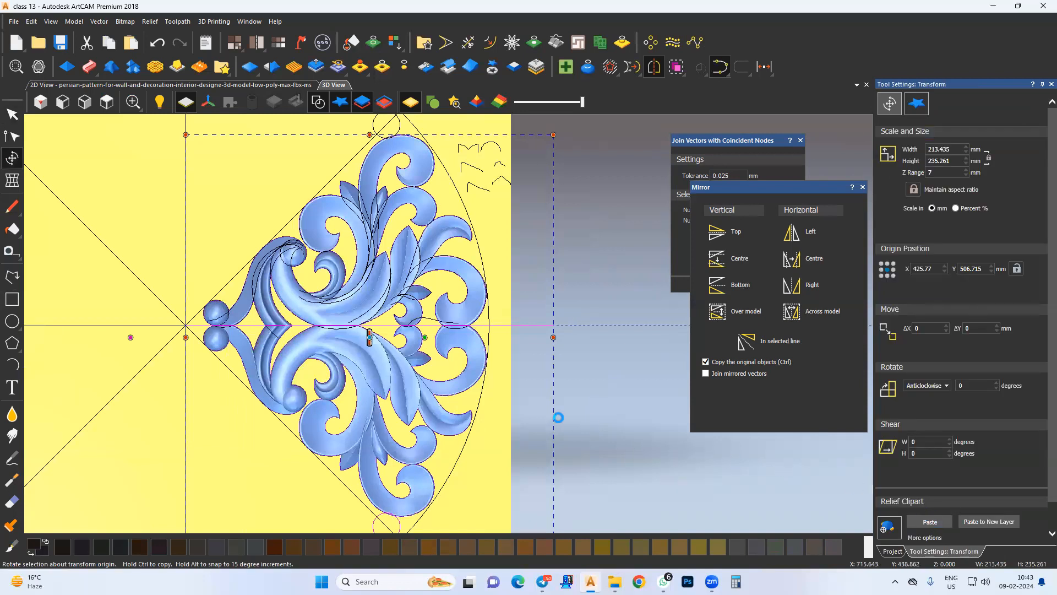
pyautogui.click(558, 418)
pyautogui.moveTo(421, 328); pyautogui.dragTo(432, 315, button='middle')
pyautogui.click(435, 308)
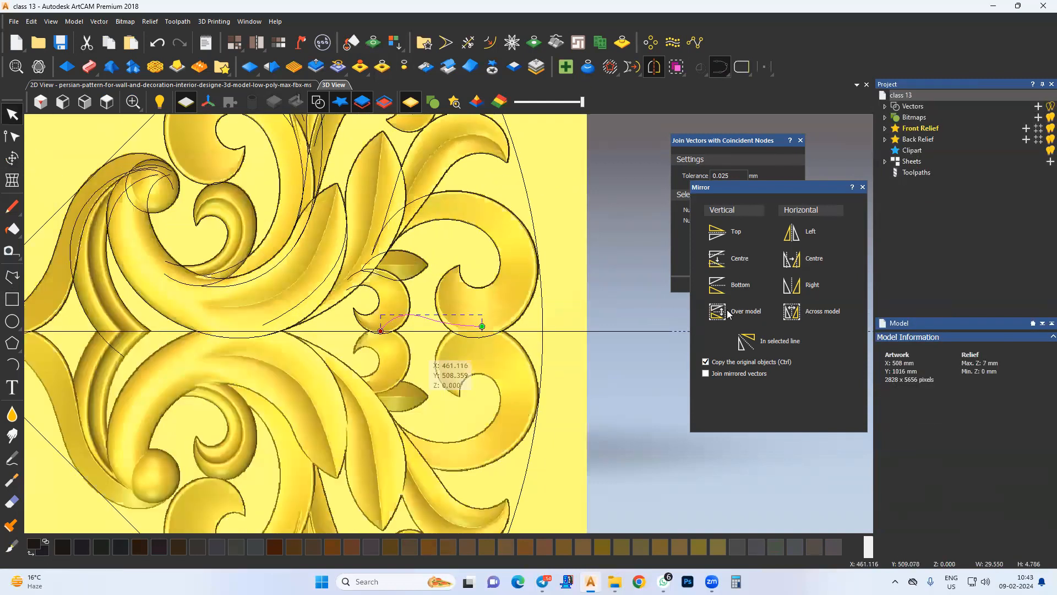
pyautogui.click(717, 285)
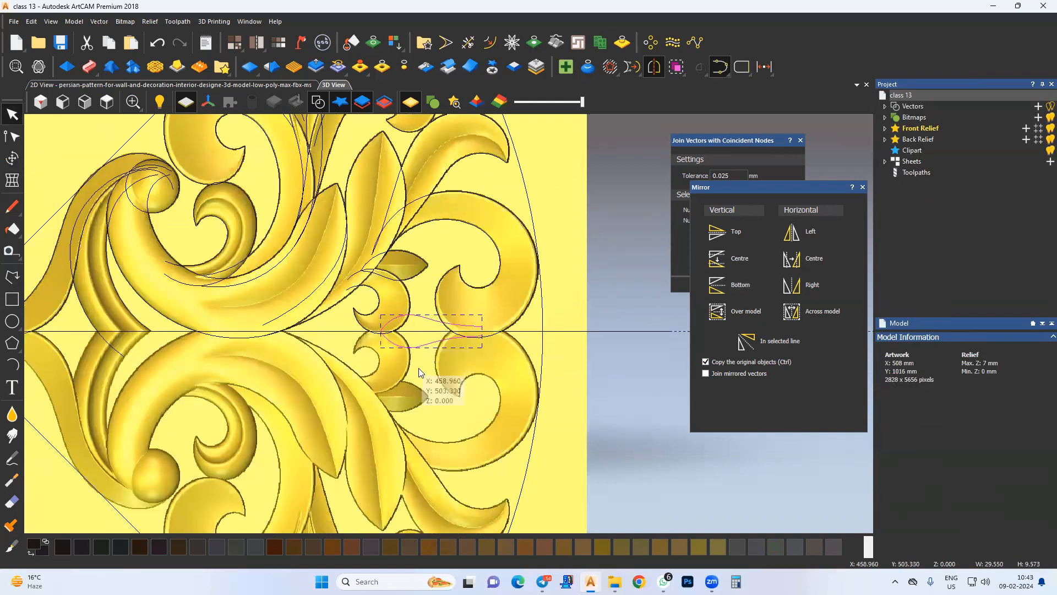
# Build the small central leaf with a Two Rail Sweep using the curved cross section, final height scale 5, start height 2 mm and Merge High
pyautogui.scroll(-3, 419, 372)
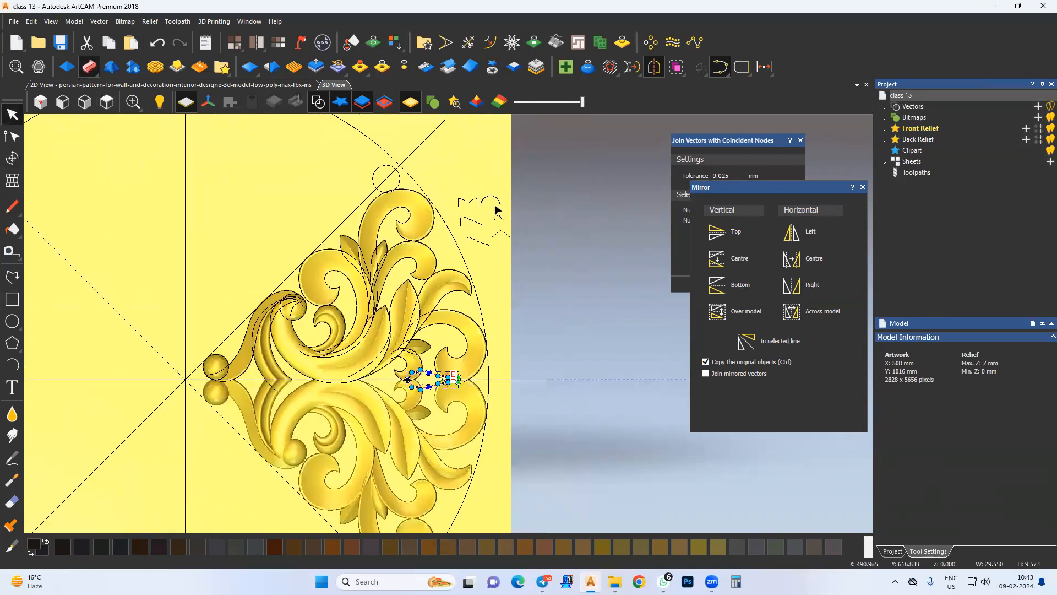
pyautogui.click(496, 234)
pyautogui.click(934, 265)
pyautogui.scroll(4, 485, 394)
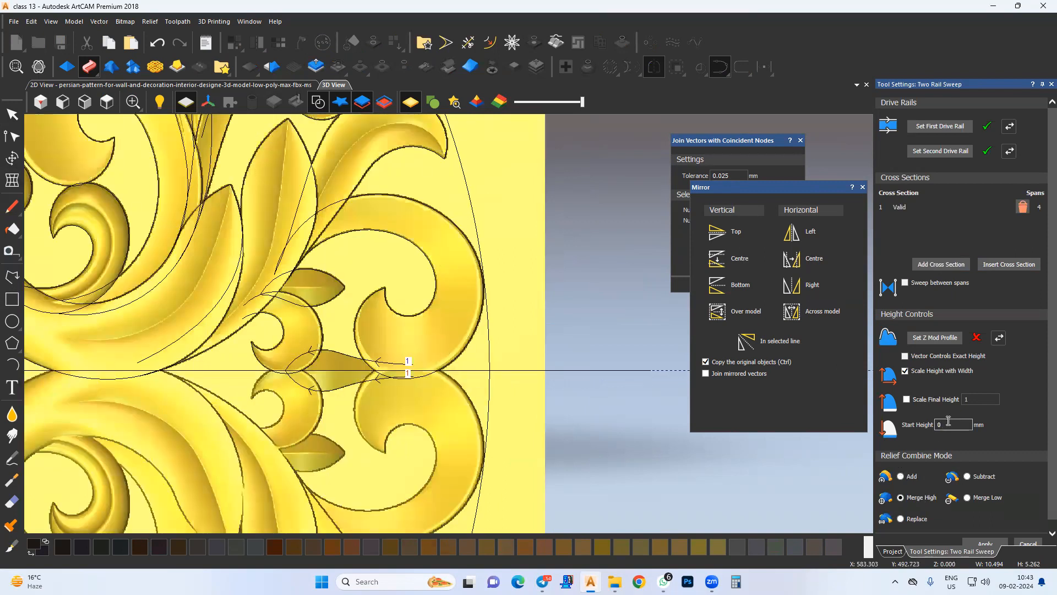
pyautogui.click(937, 401)
pyautogui.moveTo(972, 400); pyautogui.dragTo(954, 401)
pyautogui.write('5')
pyautogui.moveTo(433, 406); pyautogui.dragTo(442, 356, button='middle')
pyautogui.scroll(-1, 996, 538)
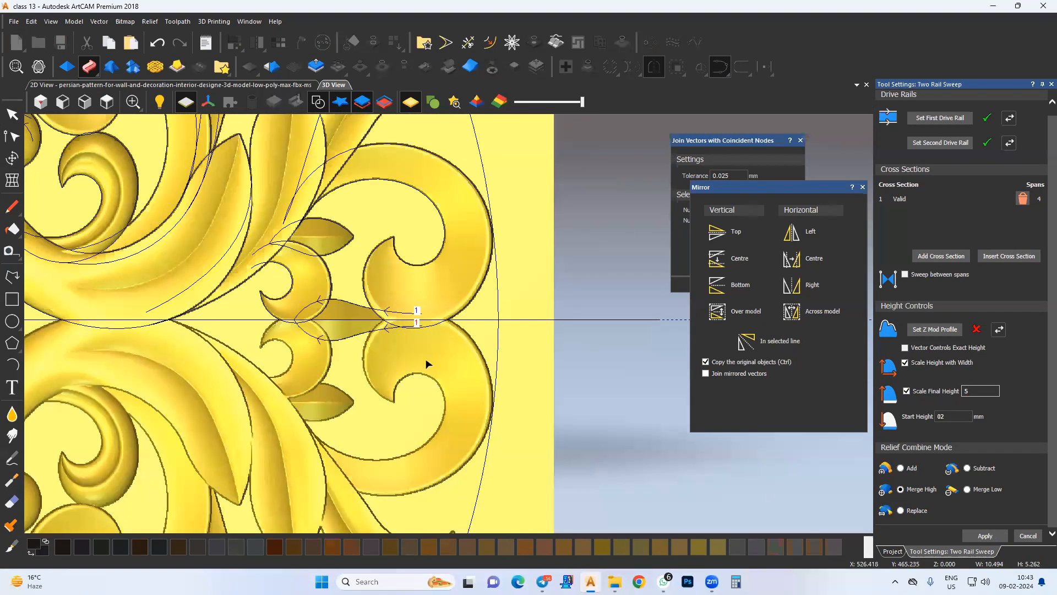
# Give the two outer end circles a round shape profile with a 90-degree angle, limited to a height of 7 mm
pyautogui.scroll(-5, 418, 337)
pyautogui.scroll(4, 403, 400)
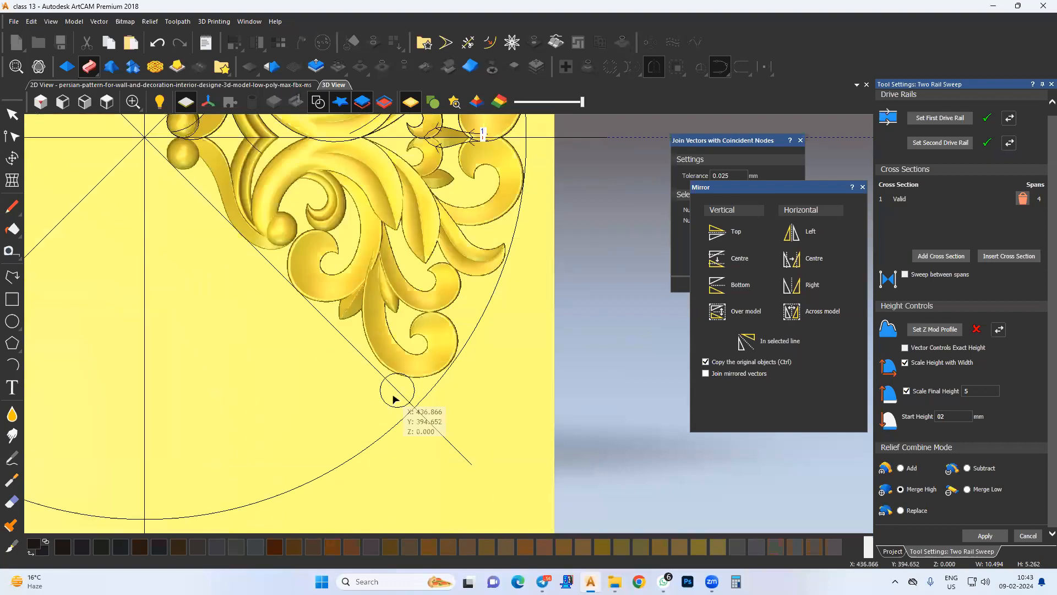
pyautogui.moveTo(380, 385); pyautogui.dragTo(392, 380)
pyautogui.scroll(-5, 376, 408)
pyautogui.scroll(5, 406, 297)
pyautogui.keyDown('shift'); pyautogui.moveTo(381, 277); pyautogui.dragTo(408, 312); pyautogui.keyUp('shift')
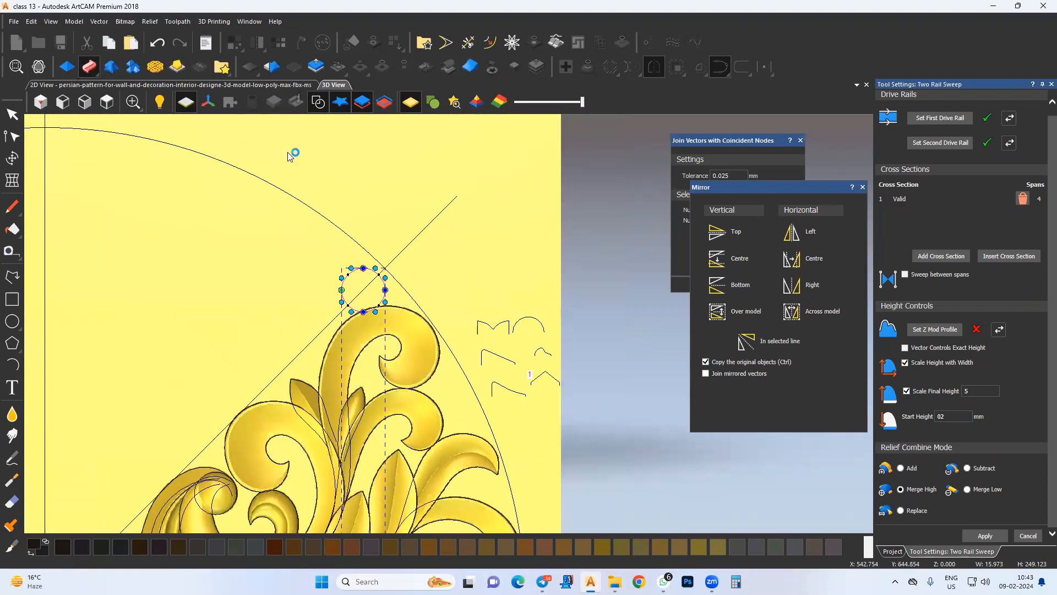
pyautogui.click(67, 67)
pyautogui.click(916, 125)
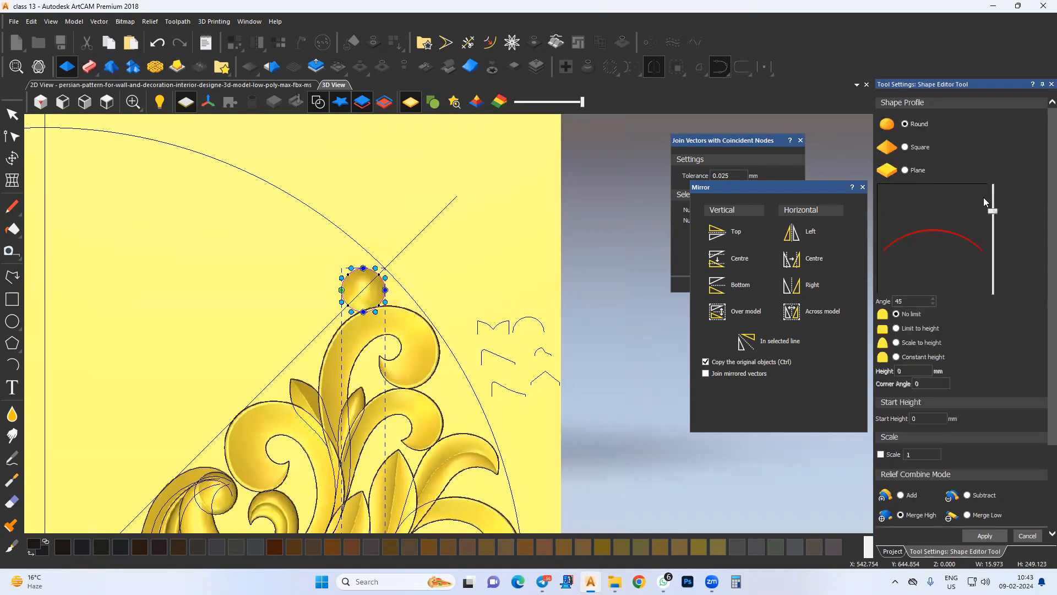
pyautogui.moveTo(993, 196); pyautogui.dragTo(981, 86)
pyautogui.click(920, 328)
pyautogui.click(909, 369)
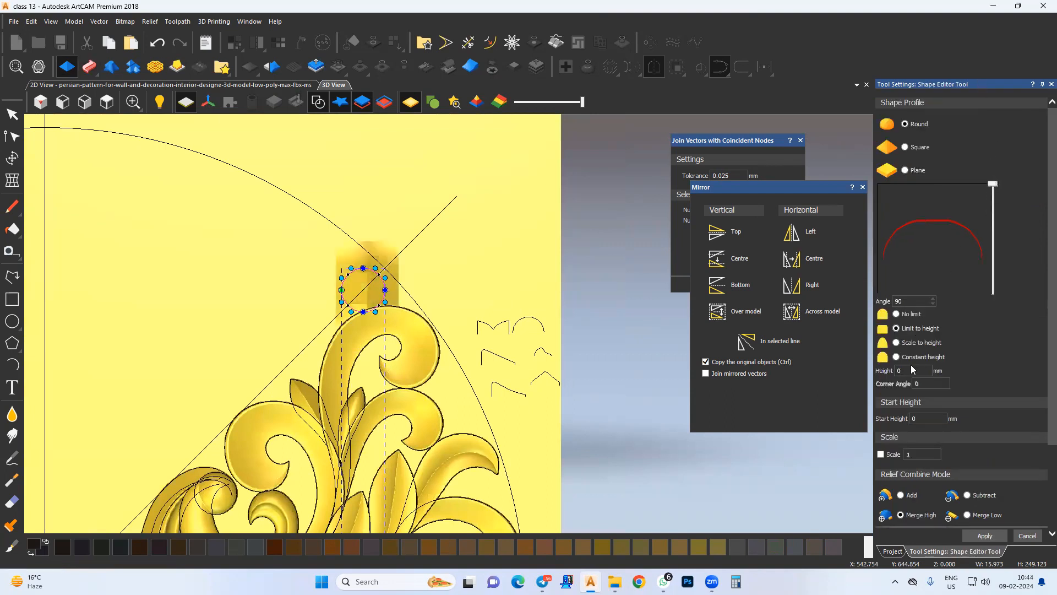
pyautogui.write('7')
pyautogui.scroll(3, 354, 288)
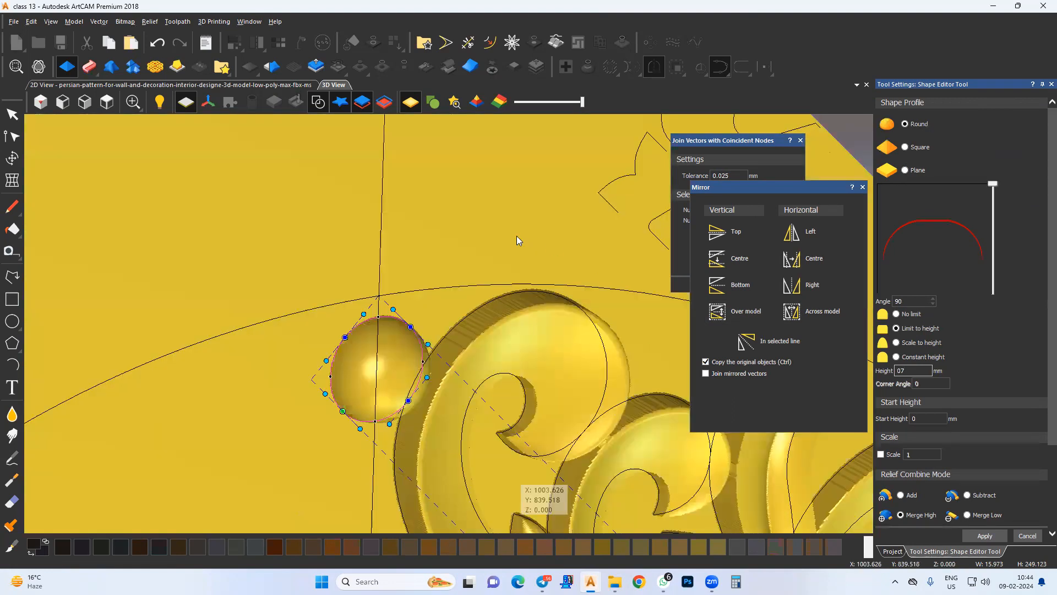
# Change the end-circle domes to start height 2 mm and height 5 mm, scaled to height, and apply them to the relief
pyautogui.moveTo(517, 240); pyautogui.dragTo(605, 358)
pyautogui.click(925, 419)
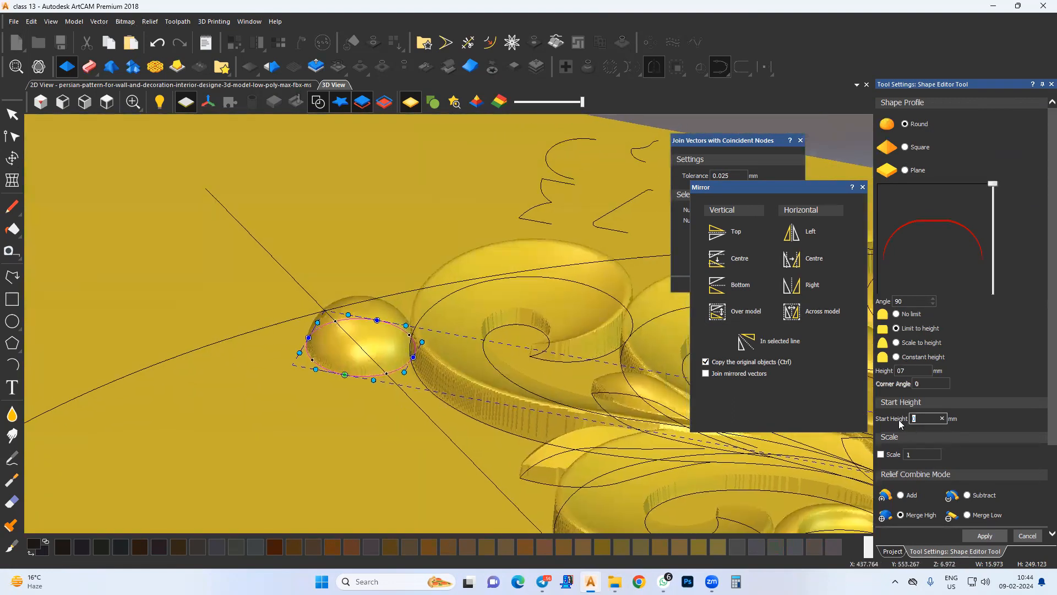
pyautogui.write('2')
pyautogui.click(909, 370)
pyautogui.write('5')
pyautogui.moveTo(478, 340); pyautogui.dragTo(493, 418)
pyautogui.click(896, 343)
pyautogui.click(985, 535)
pyautogui.click(1027, 535)
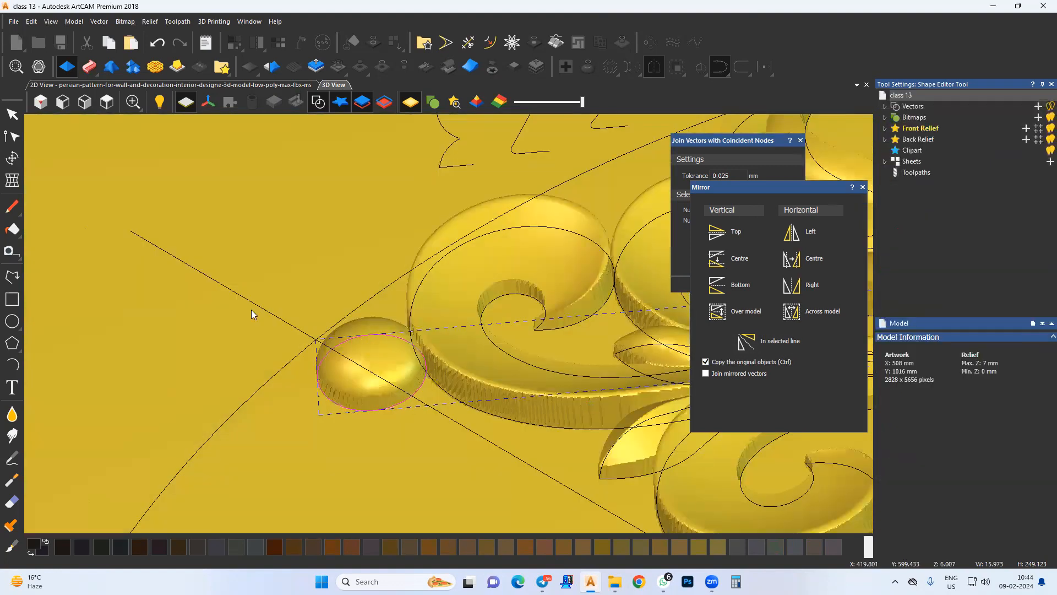
# Turn the finished quarter ornament into relief clipart and rotate-copy it as 4 objects over a total of 360 degrees about the ornament's centre
pyautogui.click(106, 103)
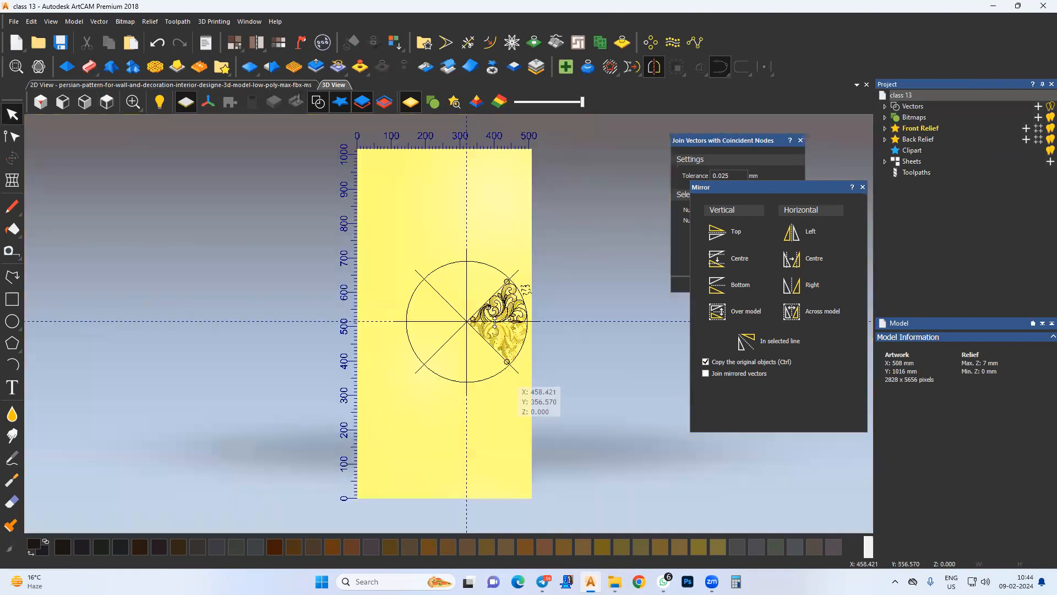
pyautogui.scroll(4, 445, 377)
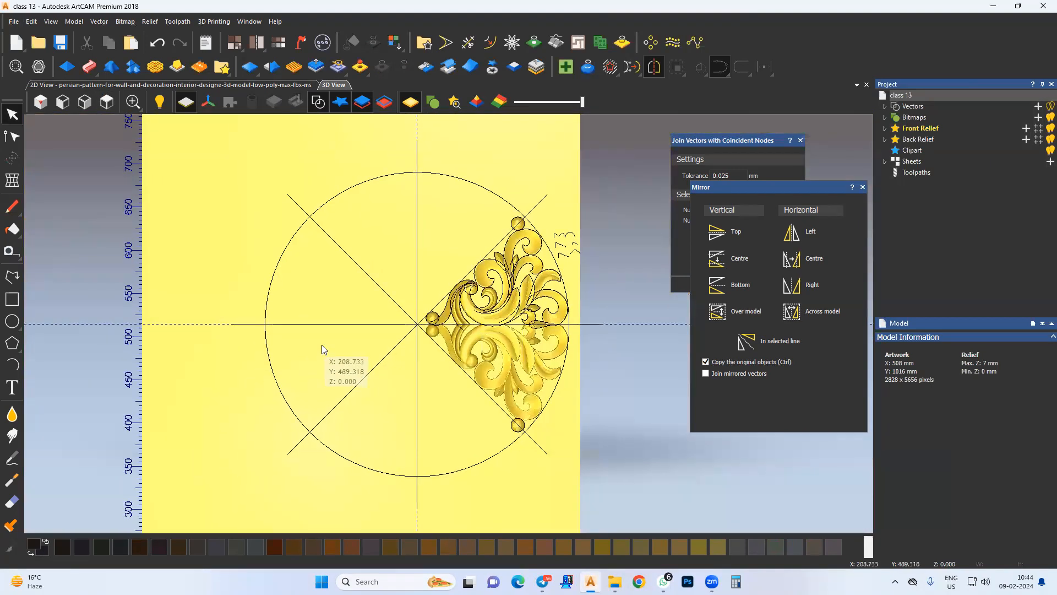
pyautogui.click(503, 71)
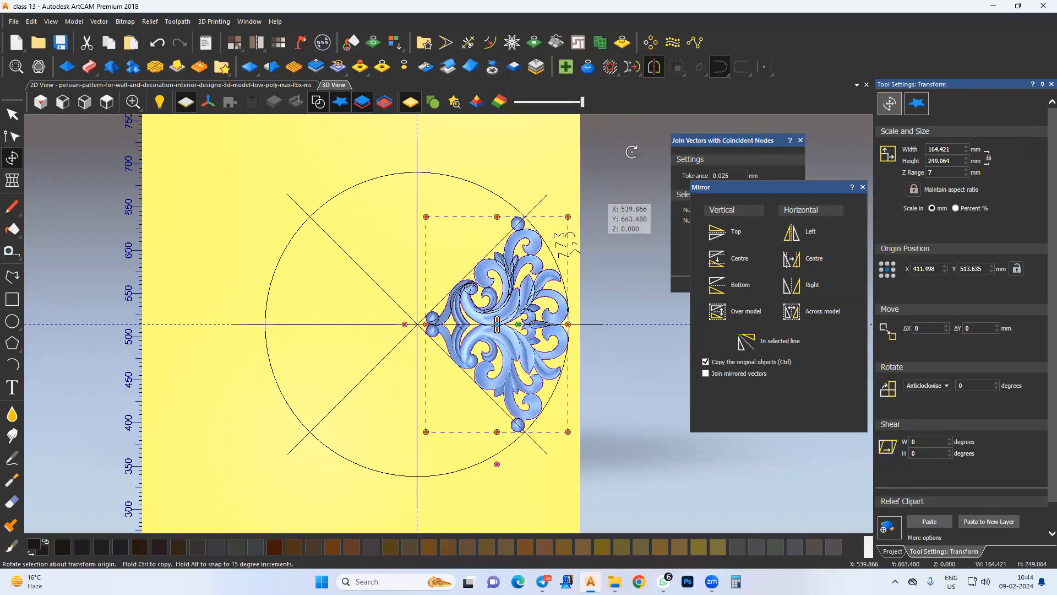
pyautogui.click(649, 43)
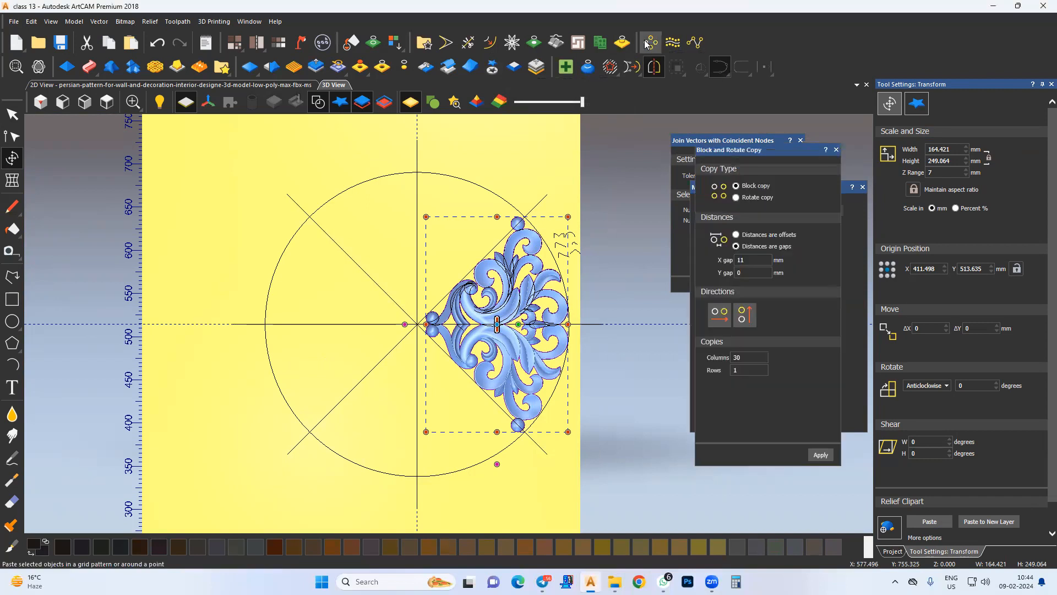
pyautogui.click(736, 197)
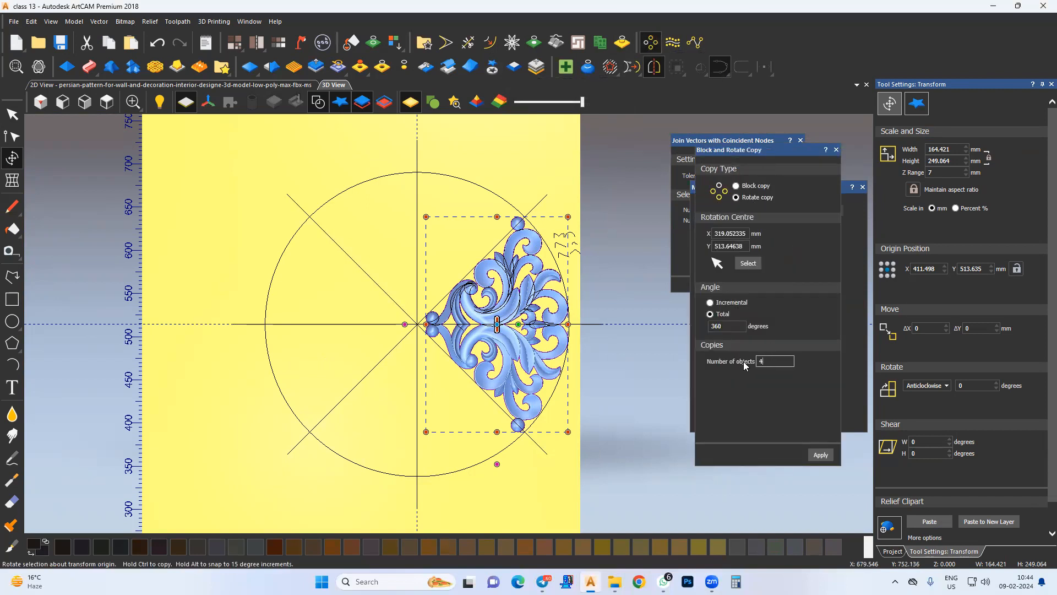
pyautogui.click(817, 455)
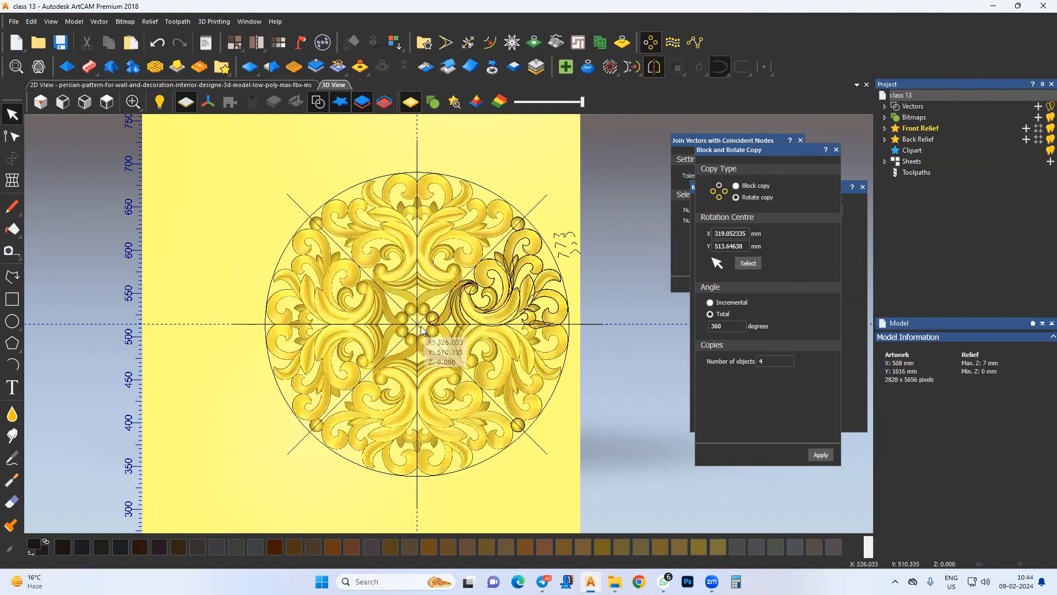
# Draw a circle about 33 mm in diameter at the ornament's centre in the 2D view
pyautogui.scroll(2, 421, 326)
pyautogui.click(116, 87)
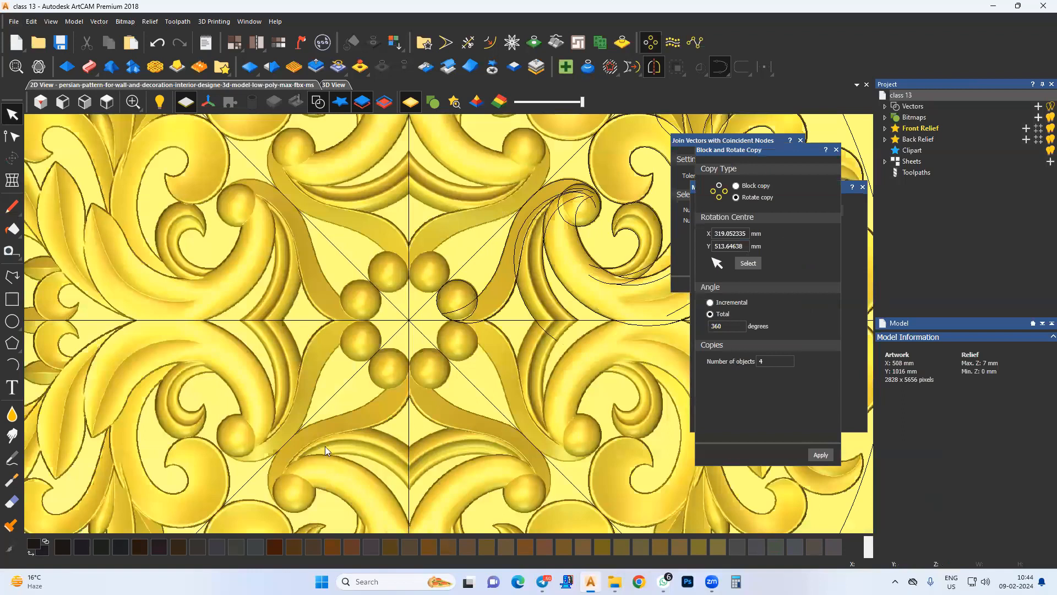
pyautogui.scroll(3, 339, 396)
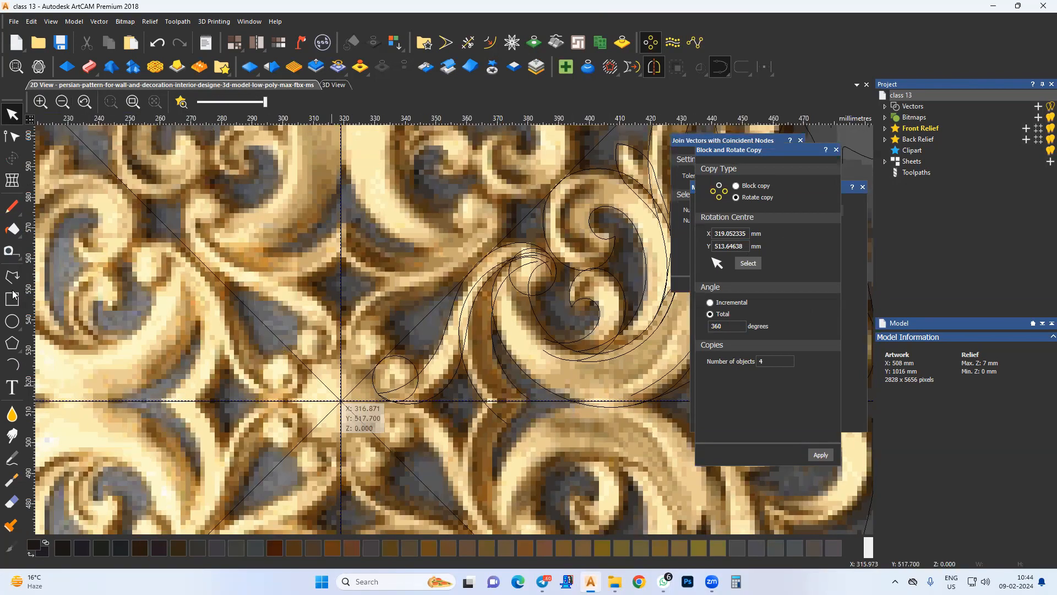
pyautogui.click(10, 320)
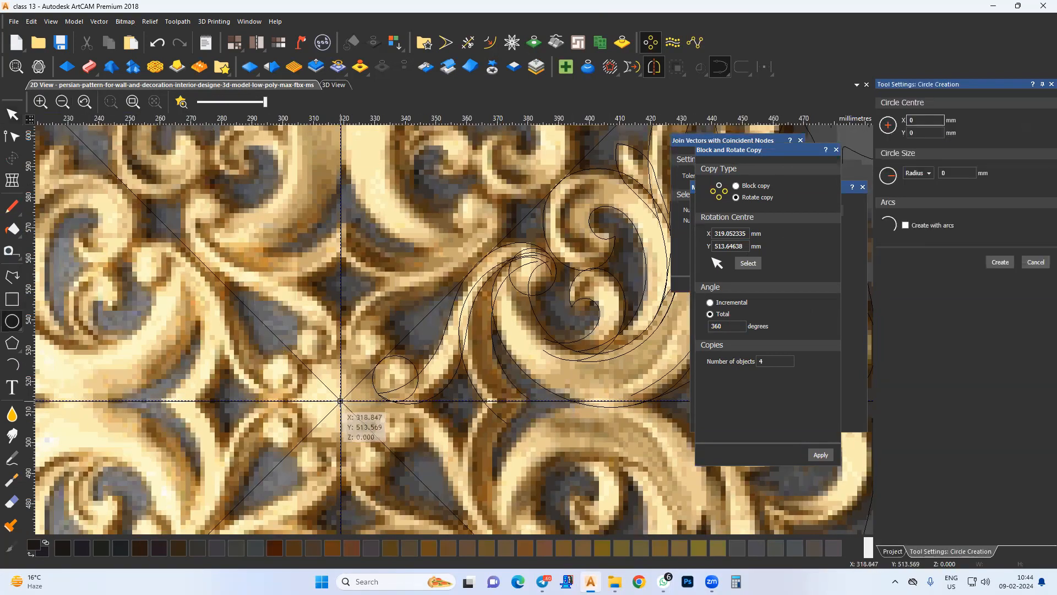
pyautogui.moveTo(352, 402); pyautogui.dragTo(391, 408)
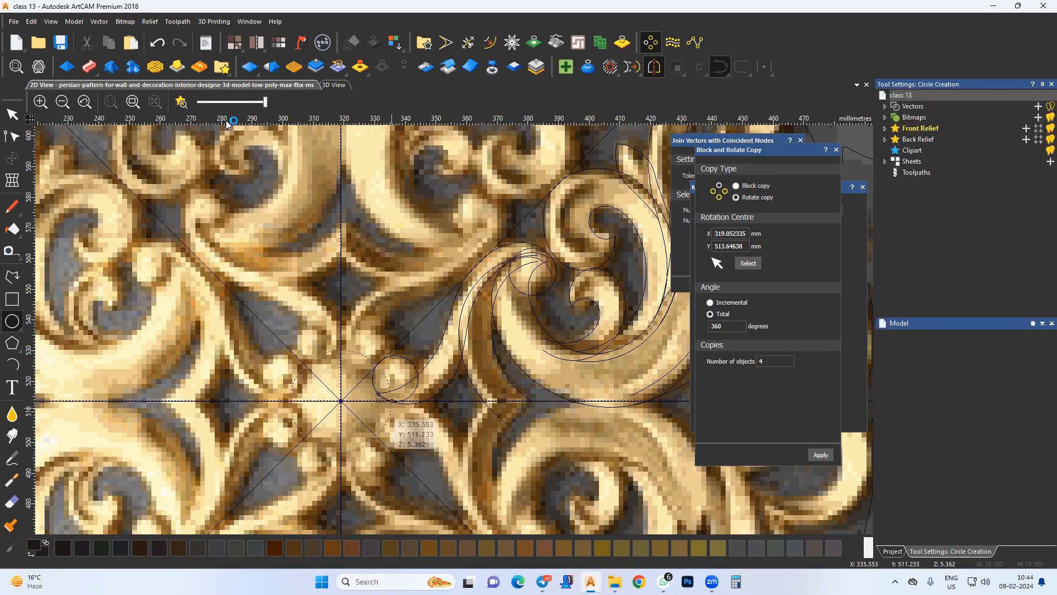
# Dome the centre circle in the 3D view with a round 90-degree profile, scaled to a height of 7 mm and merged high
pyautogui.click(335, 85)
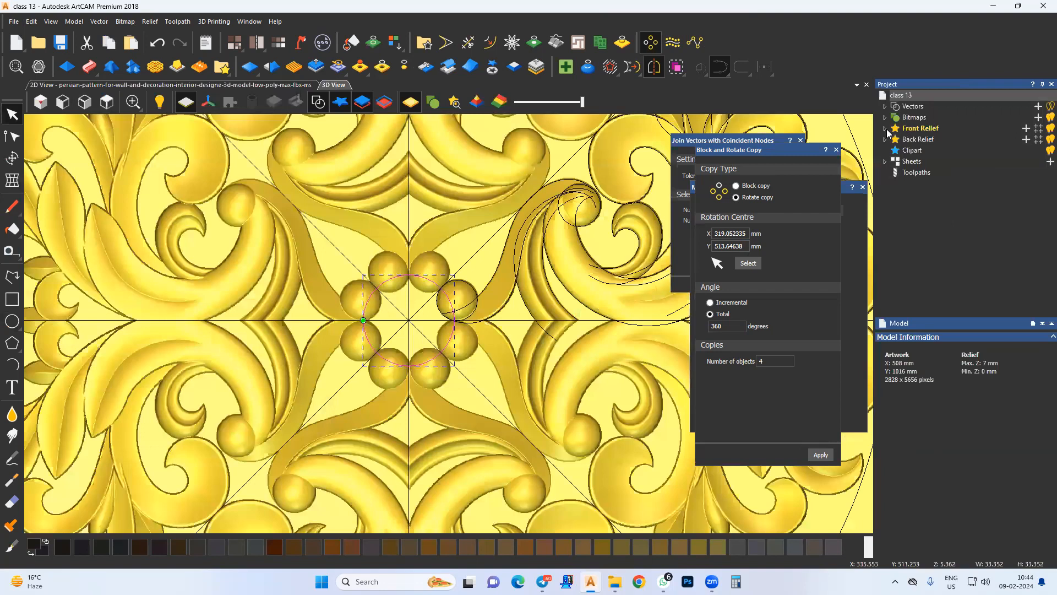
pyautogui.click(66, 67)
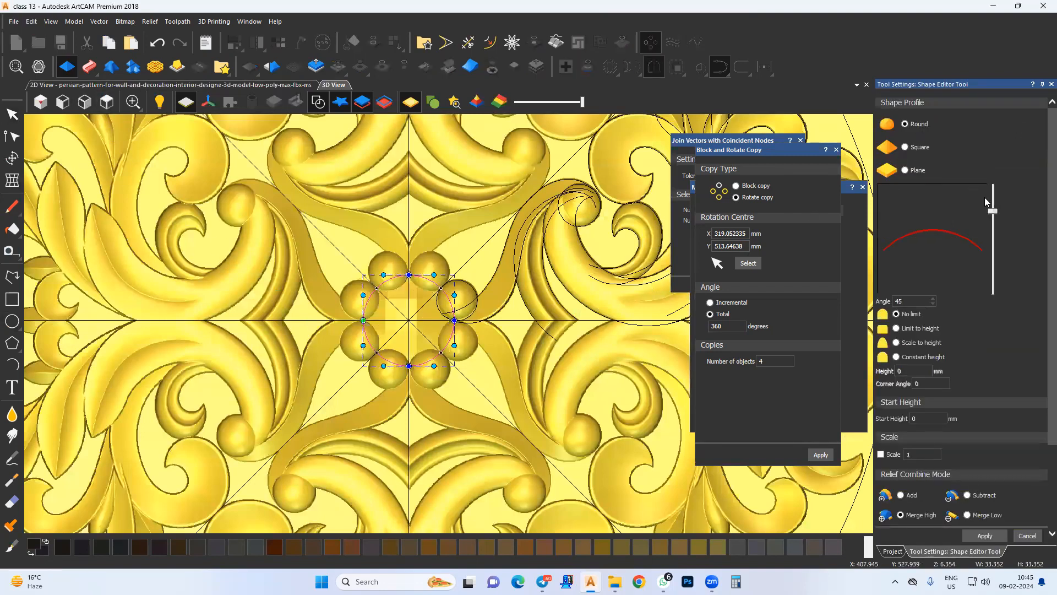
pyautogui.moveTo(993, 210); pyautogui.dragTo(986, 138)
pyautogui.moveTo(394, 408); pyautogui.dragTo(622, 347)
pyautogui.scroll(3, 623, 347)
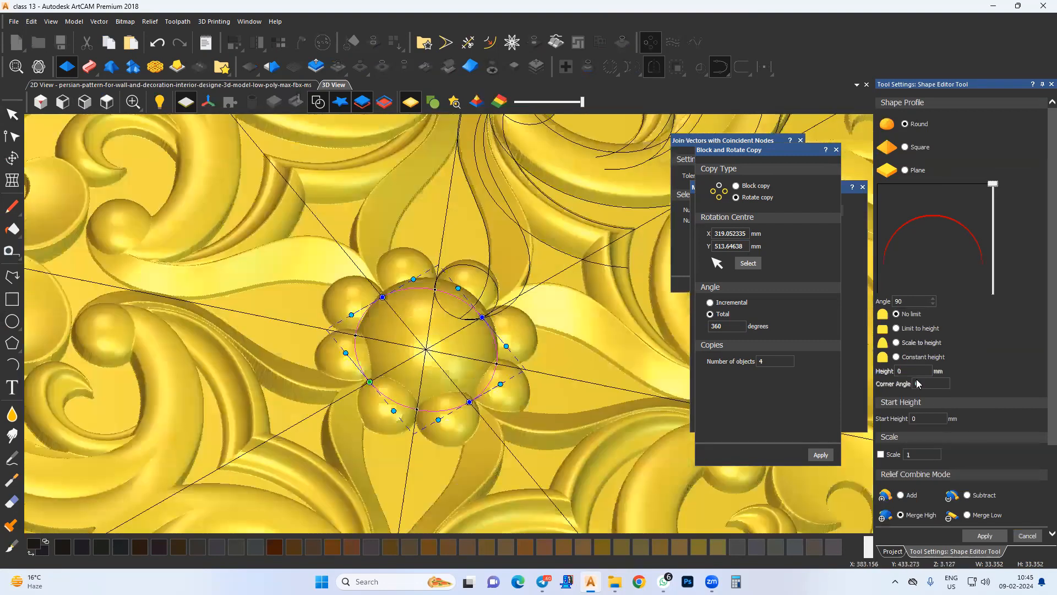
pyautogui.click(897, 343)
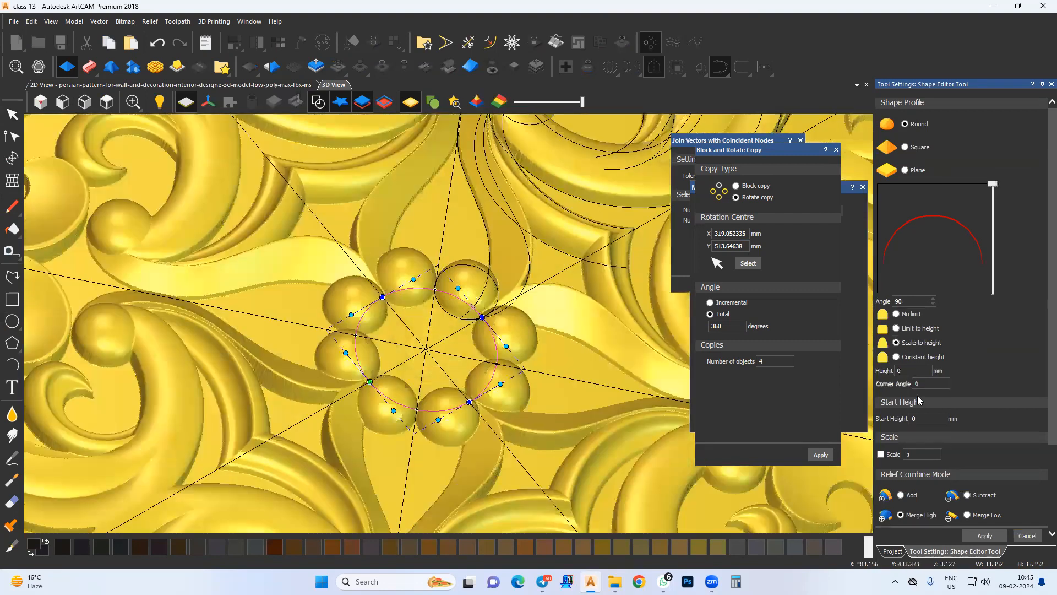
pyautogui.click(908, 371)
pyautogui.write('7')
pyautogui.scroll(2, 507, 325)
pyautogui.moveTo(507, 325); pyautogui.dragTo(424, 384)
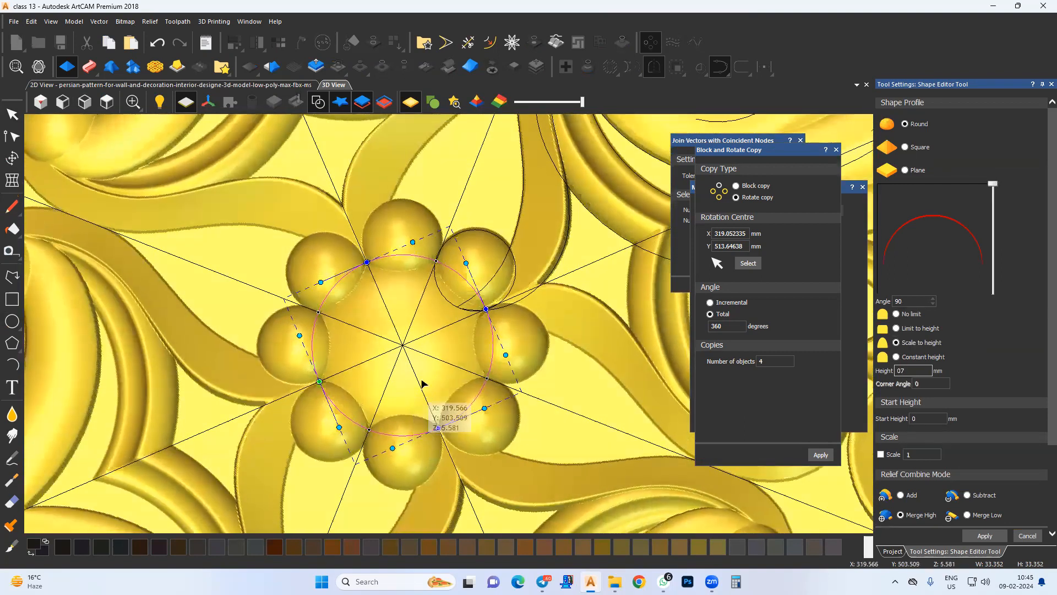
pyautogui.click(970, 535)
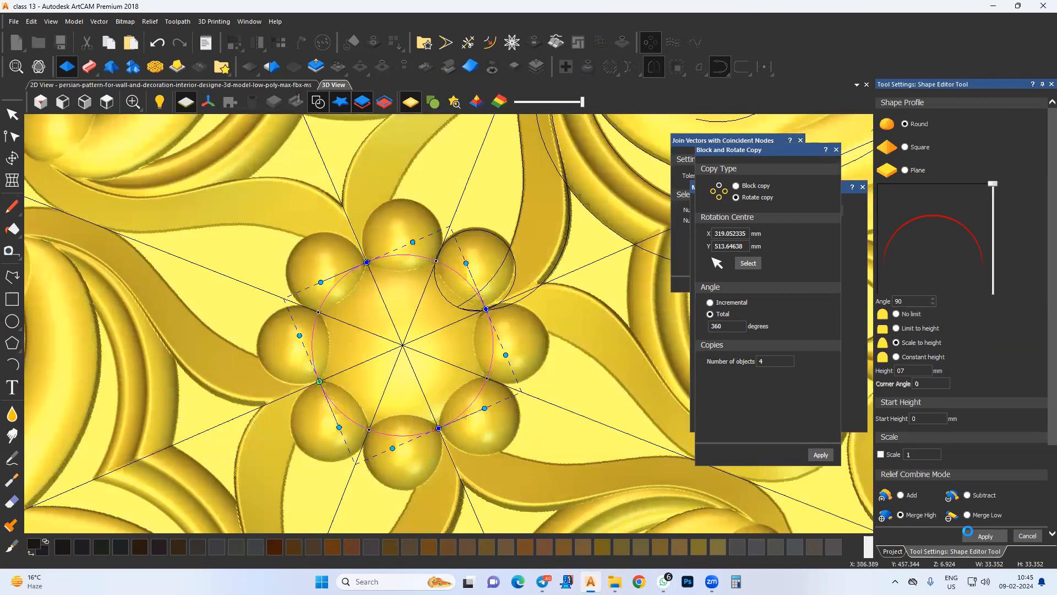
pyautogui.click(1025, 537)
pyautogui.click(261, 248)
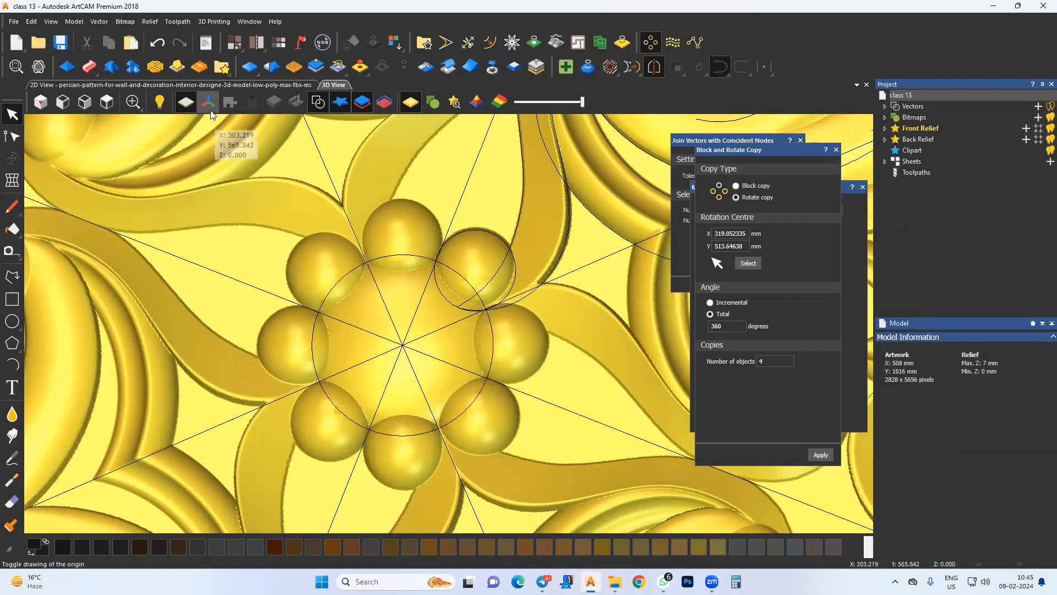
# Hide the vectors in the 3D view and save the model
pyautogui.click(318, 101)
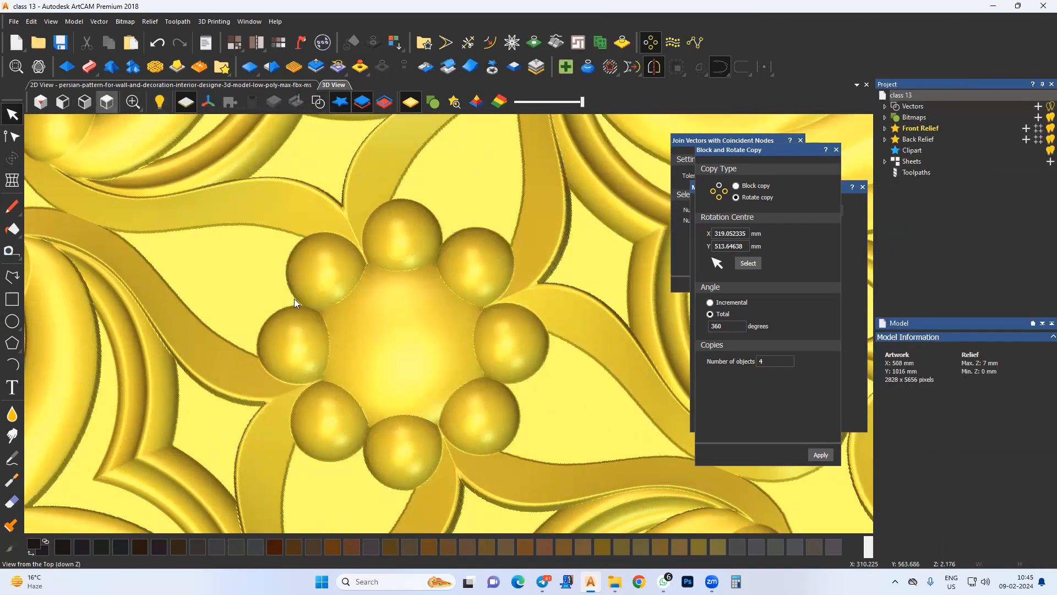
pyautogui.click(106, 102)
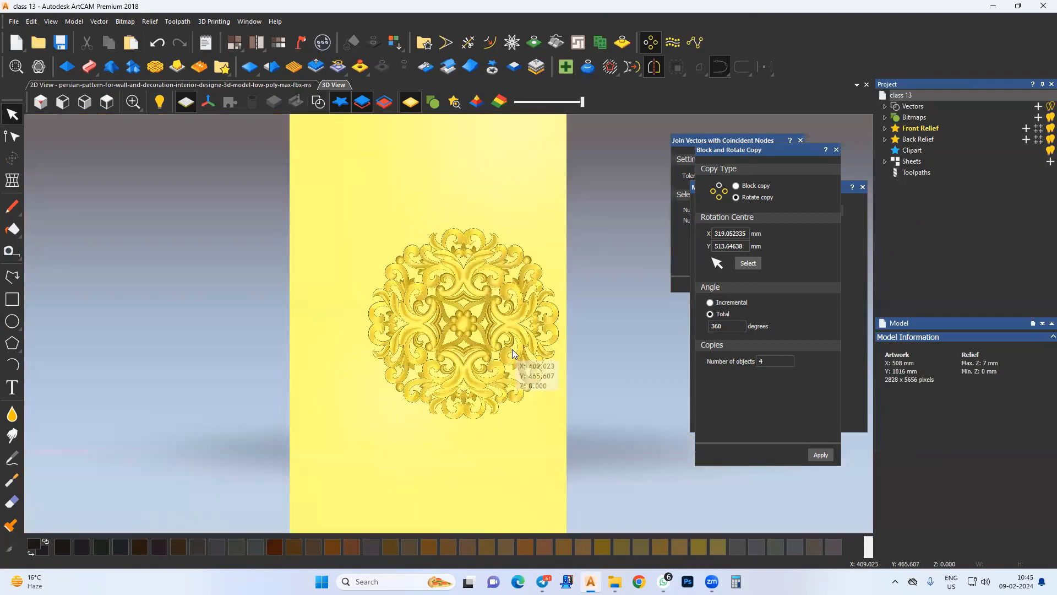
pyautogui.scroll(3, 512, 354)
pyautogui.hotkey('ctrl', 's')
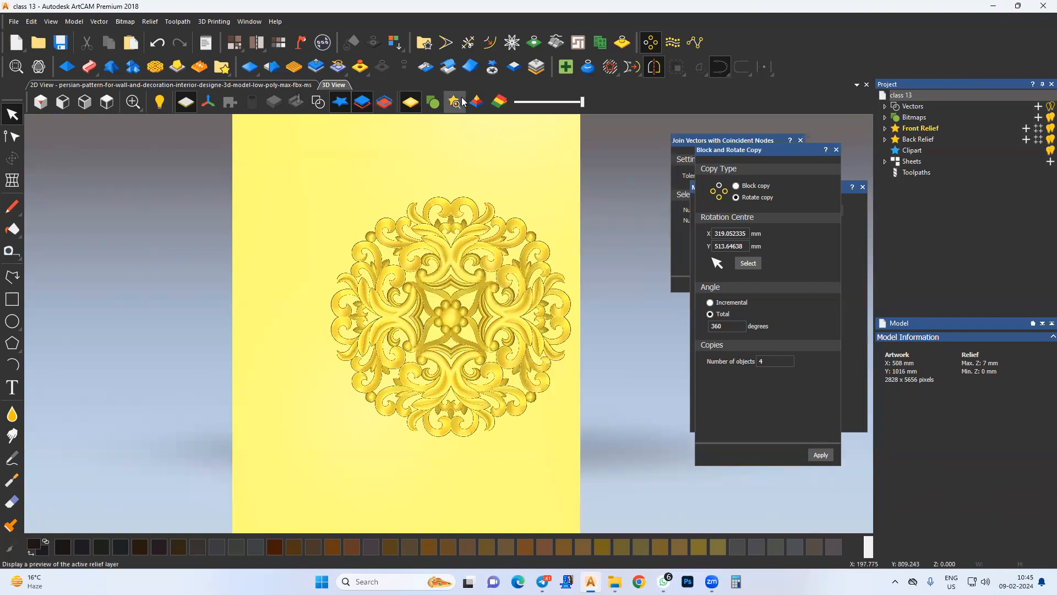
# Cut the complete round ornament out as relief clipart and select it for transforming
pyautogui.click(490, 63)
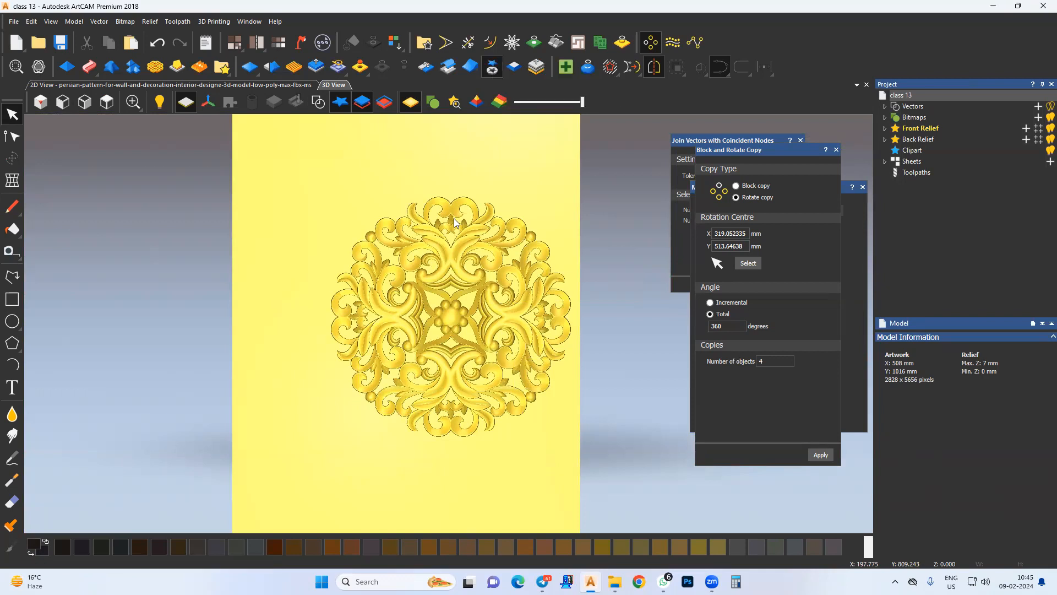
pyautogui.click(445, 253)
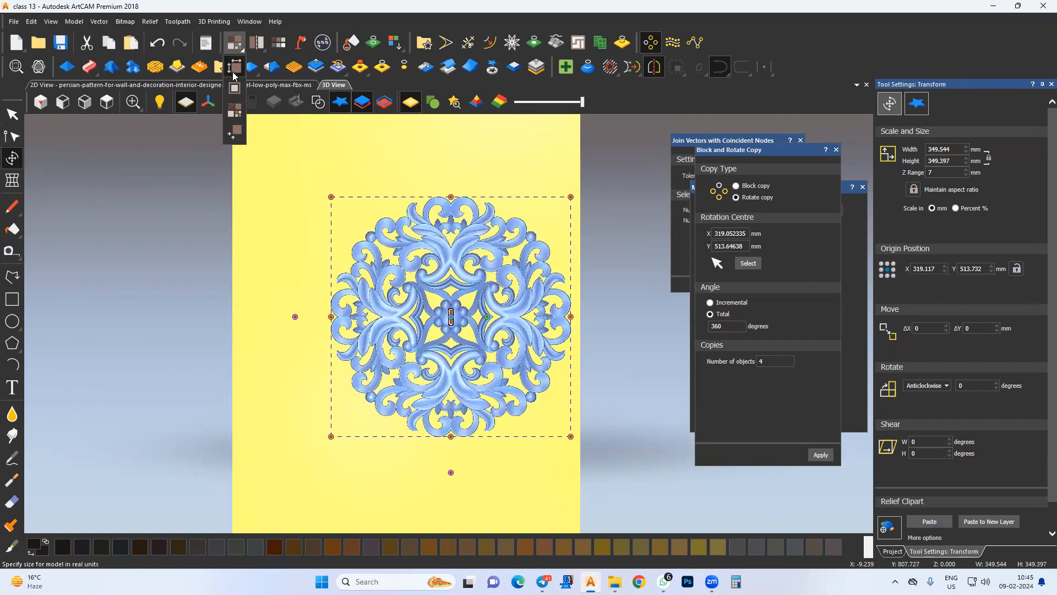
pyautogui.click(223, 67)
pyautogui.click(586, 329)
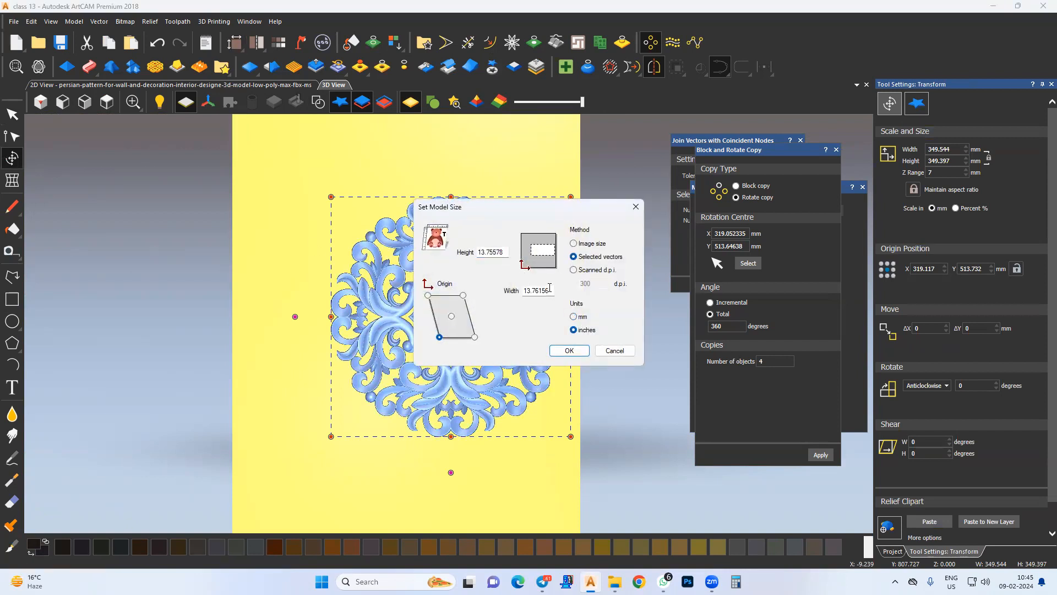
pyautogui.click(578, 317)
pyautogui.click(614, 351)
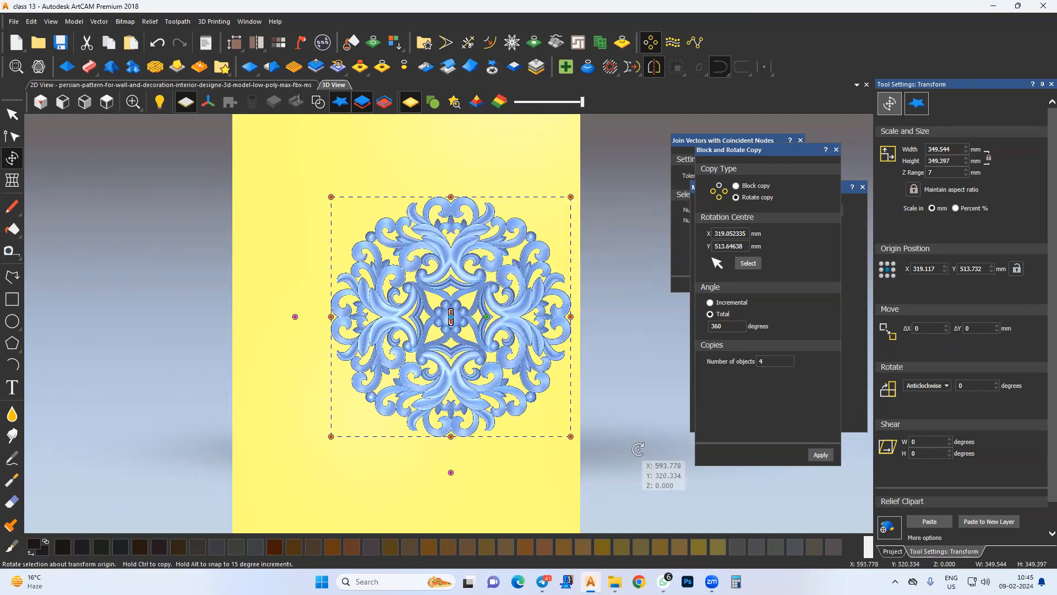
# Paste the complete ornament clipart back onto the relief
pyautogui.click(928, 524)
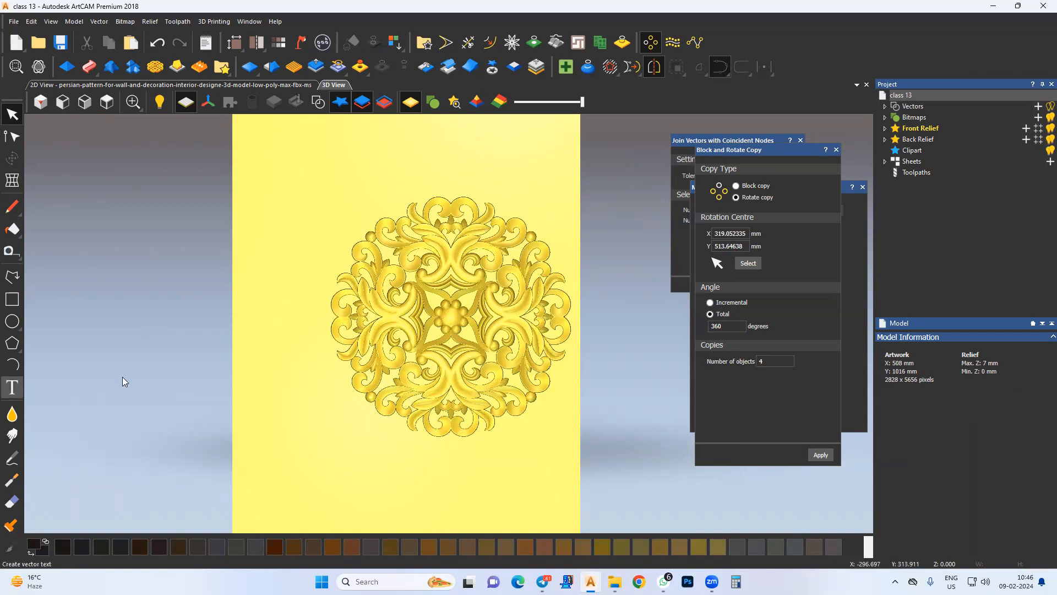
pyautogui.moveTo(508, 414); pyautogui.dragTo(434, 226)
pyautogui.scroll(4, 556, 313)
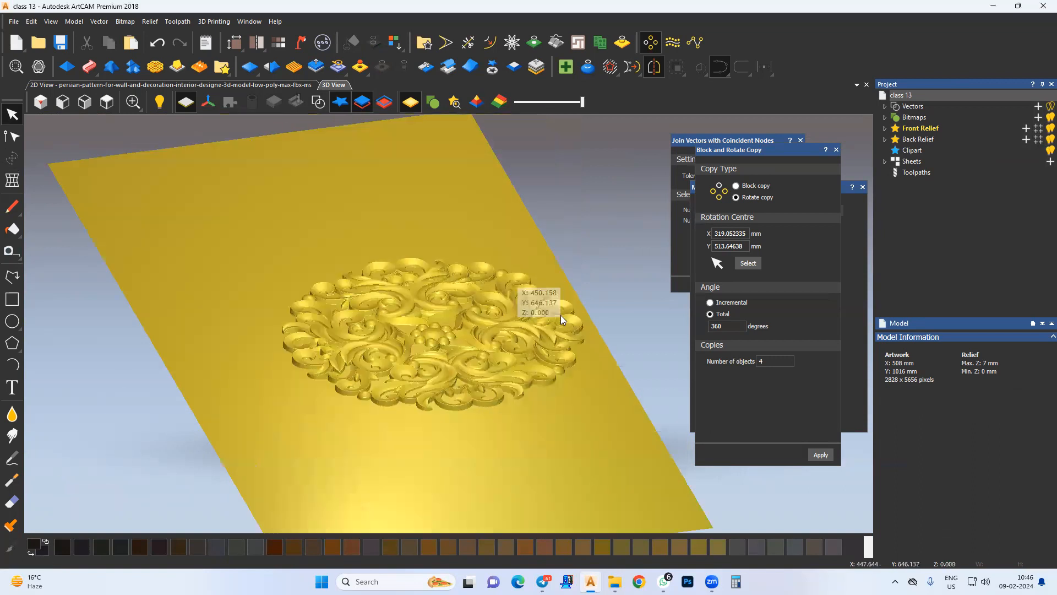
pyautogui.moveTo(521, 369); pyautogui.dragTo(438, 295)
pyautogui.click(107, 102)
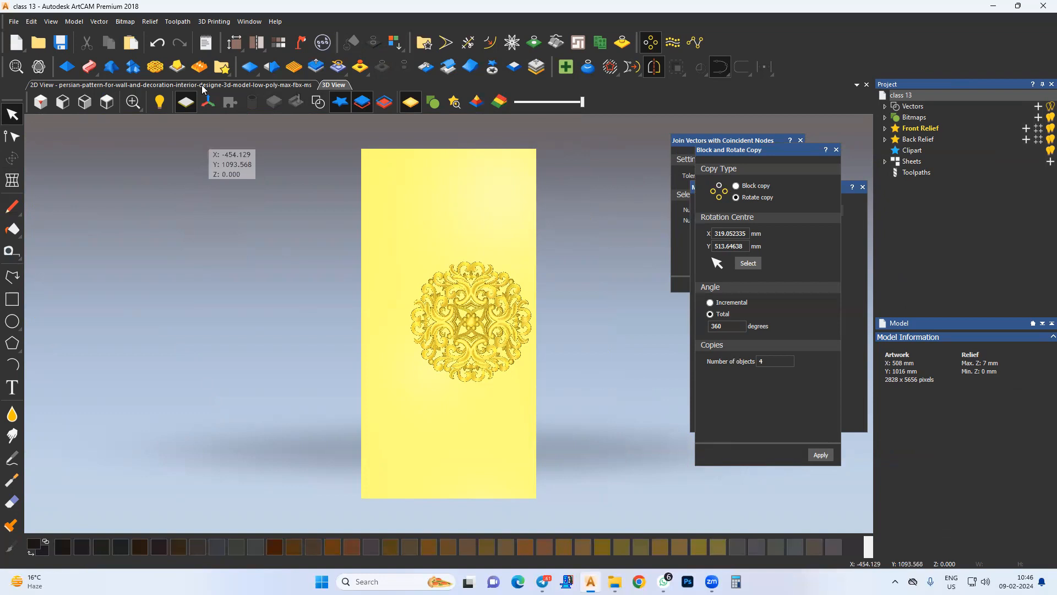
# Export the composite relief to the Class 13 folder as "class 13" in Autodesk ArtCAM 9 Relief File format (*.rlf)
pyautogui.click(150, 21)
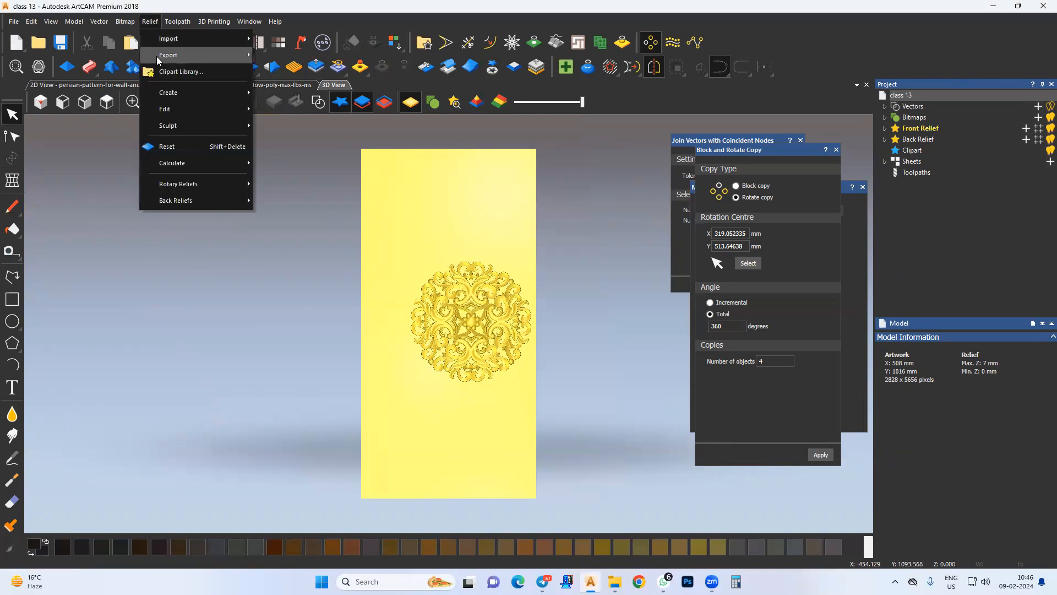
pyautogui.moveTo(220, 55)
pyautogui.click(312, 56)
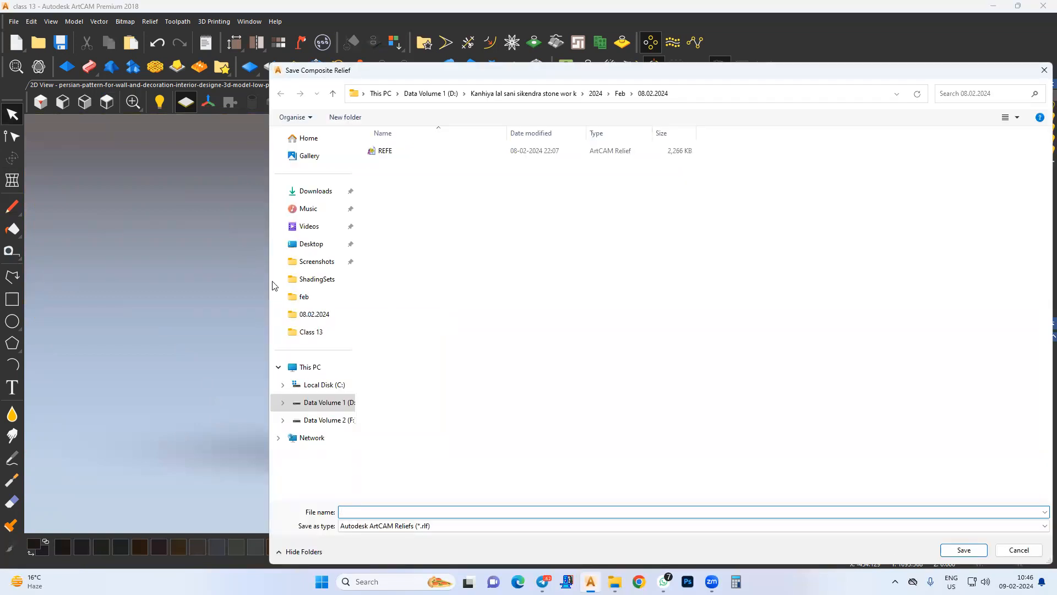
pyautogui.click(304, 332)
pyautogui.click(345, 511)
pyautogui.write('class 13')
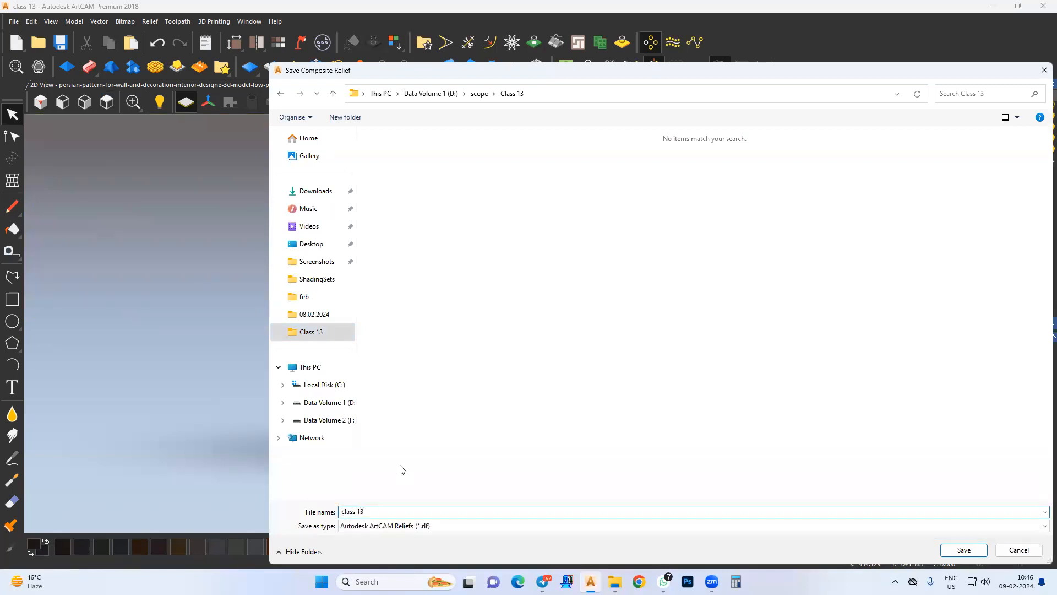
pyautogui.click(389, 526)
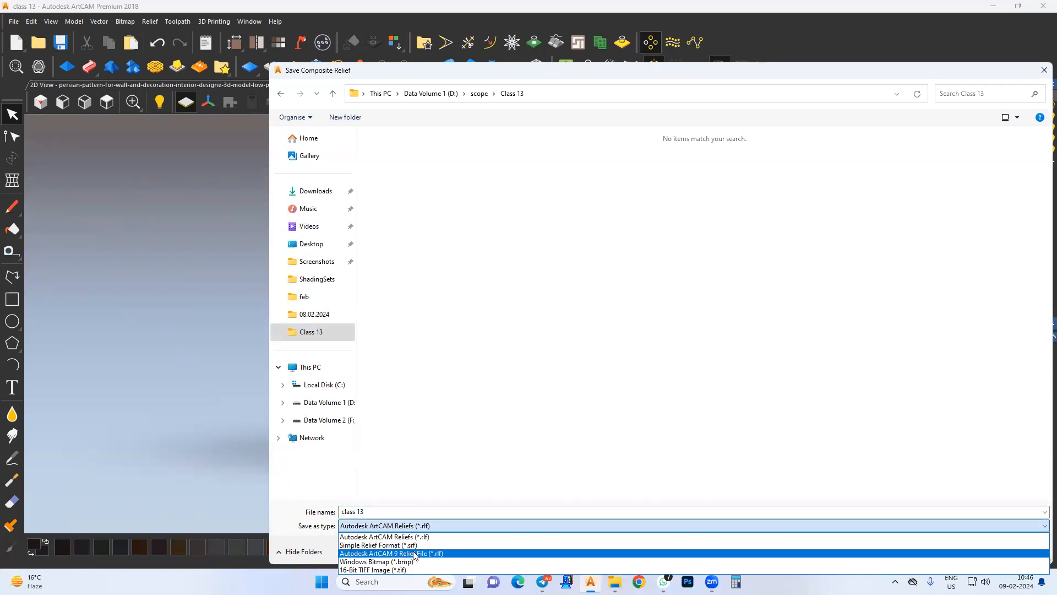
pyautogui.click(414, 553)
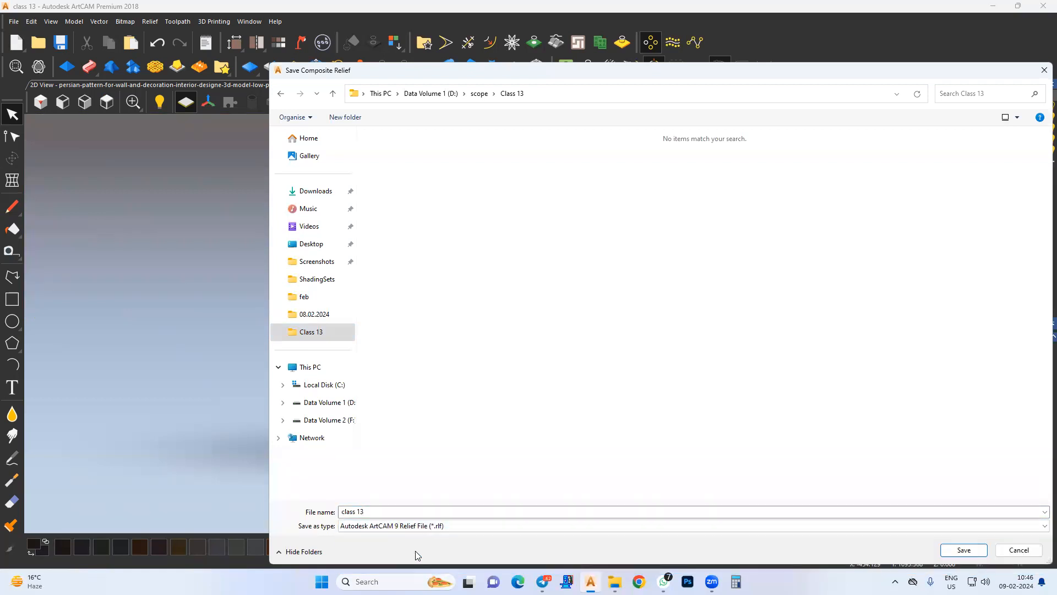
pyautogui.click(964, 550)
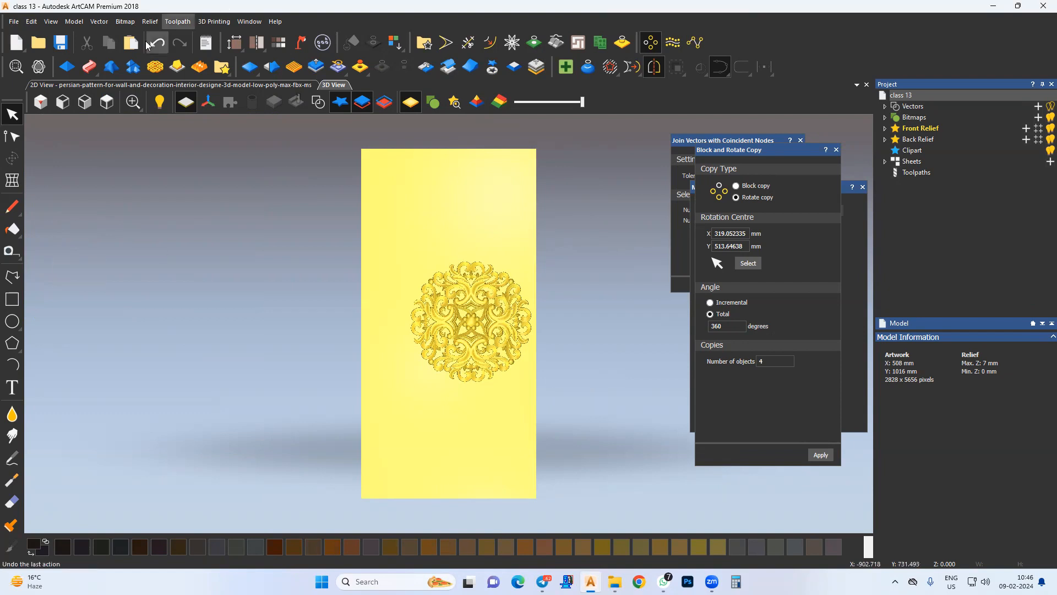
# Import the saved class 13 relief from the Class 13 folder as clipart
pyautogui.click(150, 22)
pyautogui.moveTo(169, 38)
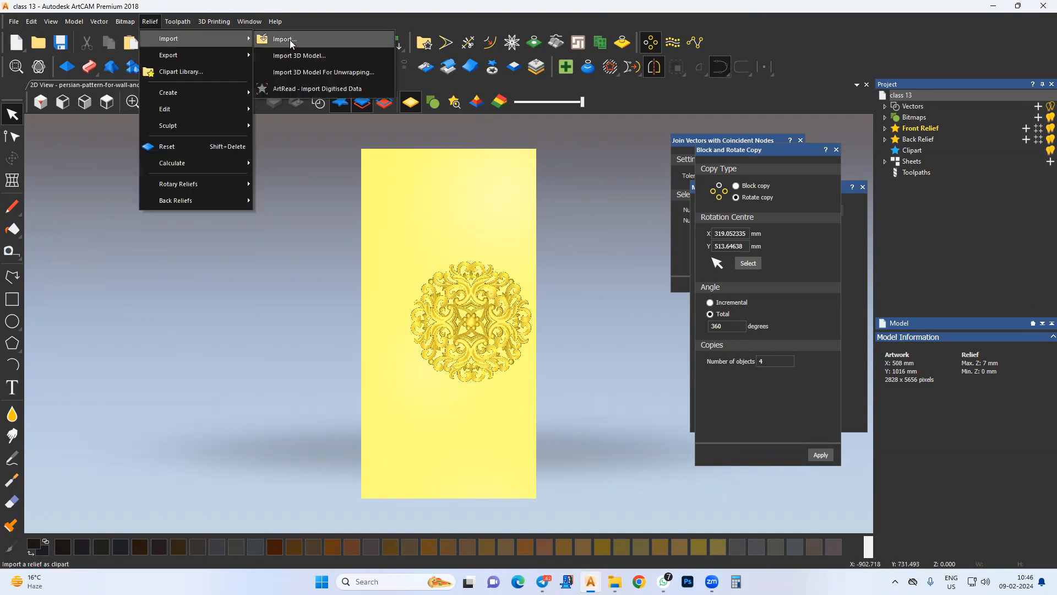
pyautogui.click(292, 40)
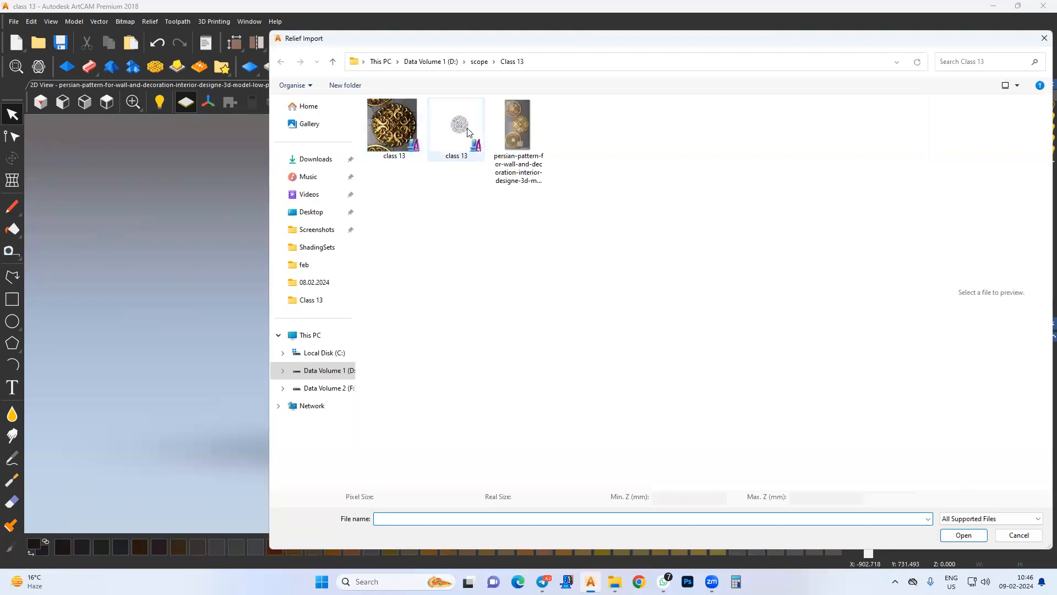
pyautogui.click(453, 125)
pyautogui.click(943, 536)
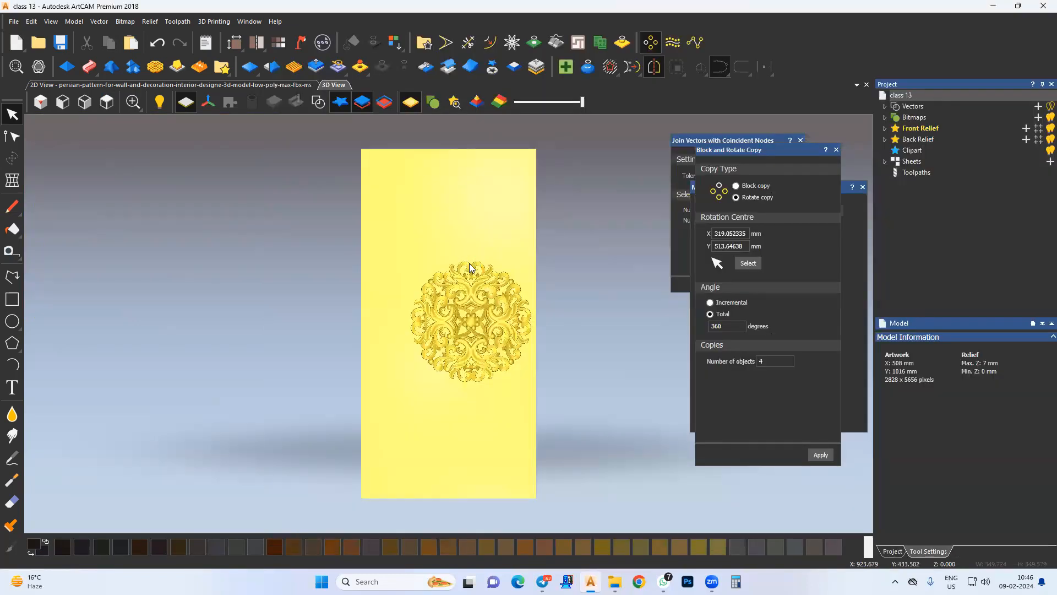
# Move the imported ornament to the empty area below the original, with its origin at about X 200, Y 194 mm
pyautogui.scroll(5, 464, 355)
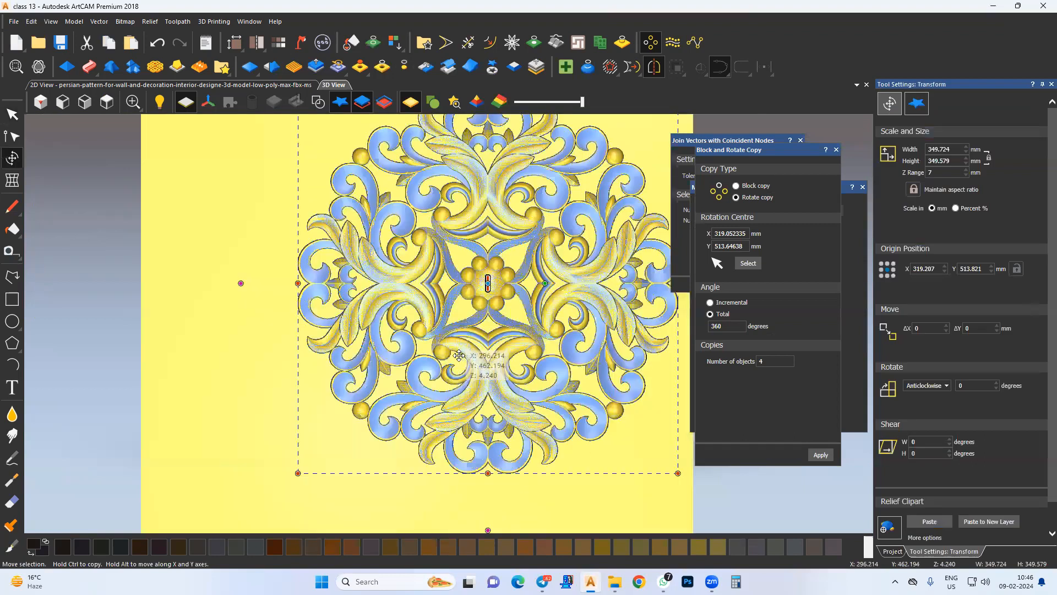
pyautogui.scroll(-5, 464, 355)
pyautogui.moveTo(392, 472); pyautogui.dragTo(397, 479)
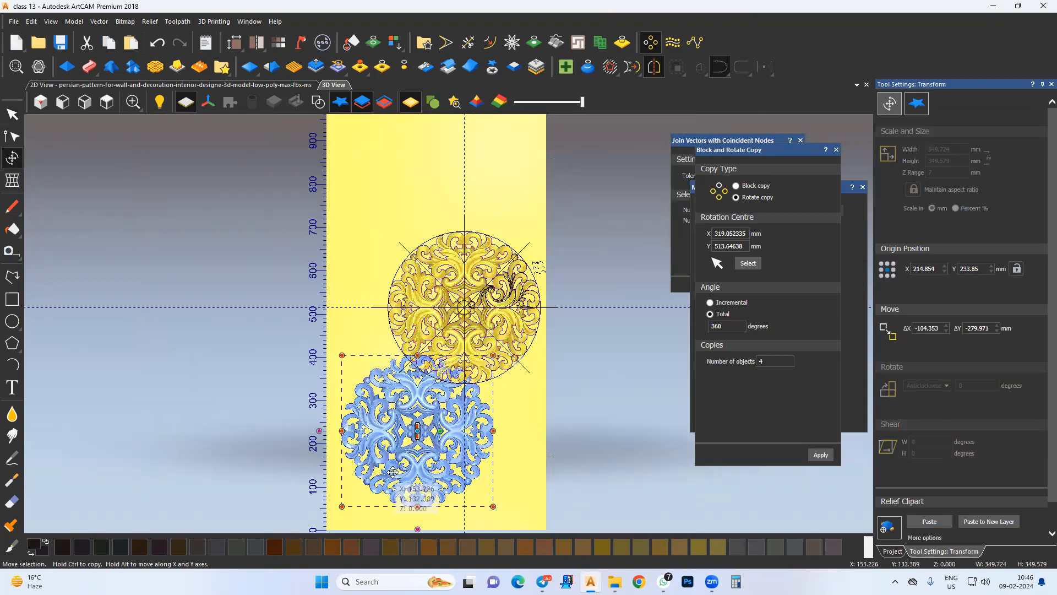
pyautogui.scroll(-2, 398, 479)
pyautogui.scroll(2, 423, 402)
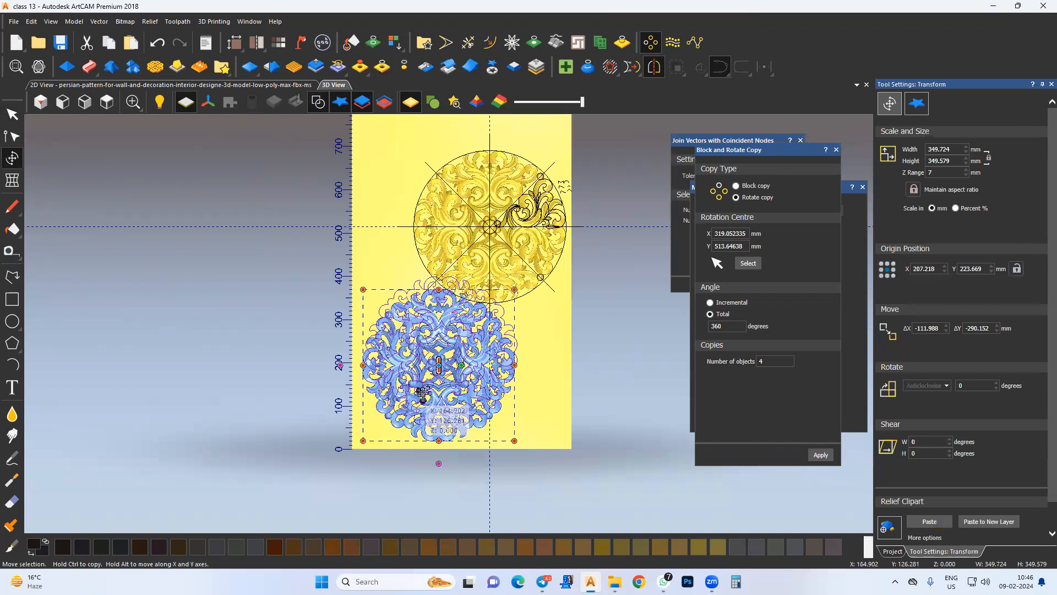
pyautogui.moveTo(421, 392); pyautogui.dragTo(417, 404)
# Scale the imported ornament to 200 mm wide and 200 mm high
pyautogui.moveTo(954, 149); pyautogui.dragTo(909, 162)
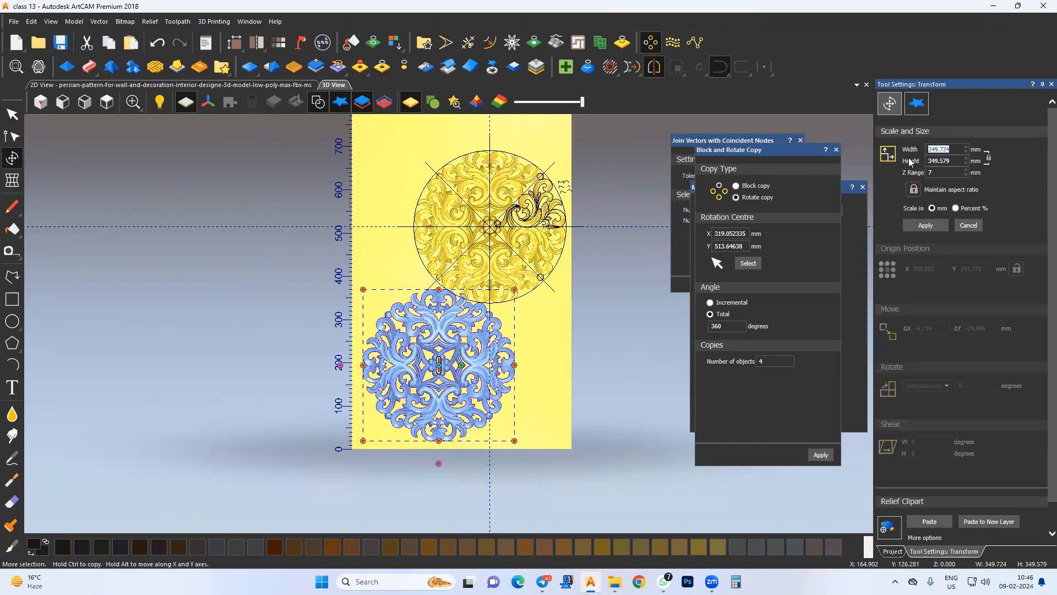
pyautogui.write('200')
pyautogui.press('Tab')
pyautogui.write('200')
pyautogui.moveTo(954, 149); pyautogui.dragTo(900, 157)
pyautogui.write('200')
pyautogui.click(920, 225)
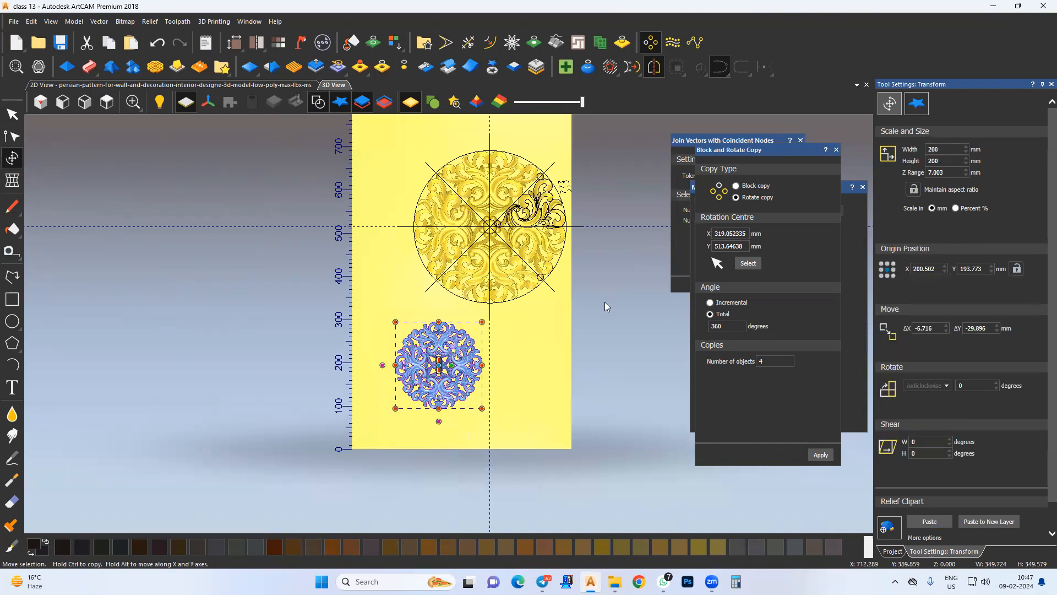
# Set the imported ornament's Z range to 5 mm
pyautogui.scroll(5, 444, 383)
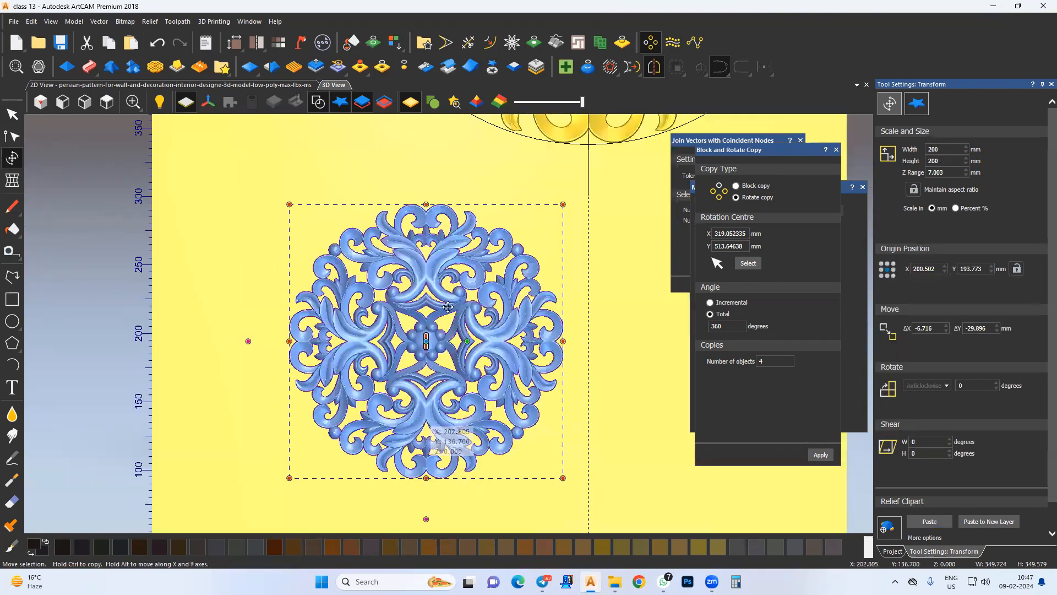
pyautogui.moveTo(447, 306); pyautogui.dragTo(550, 412, button='middle')
pyautogui.scroll(5, 525, 413)
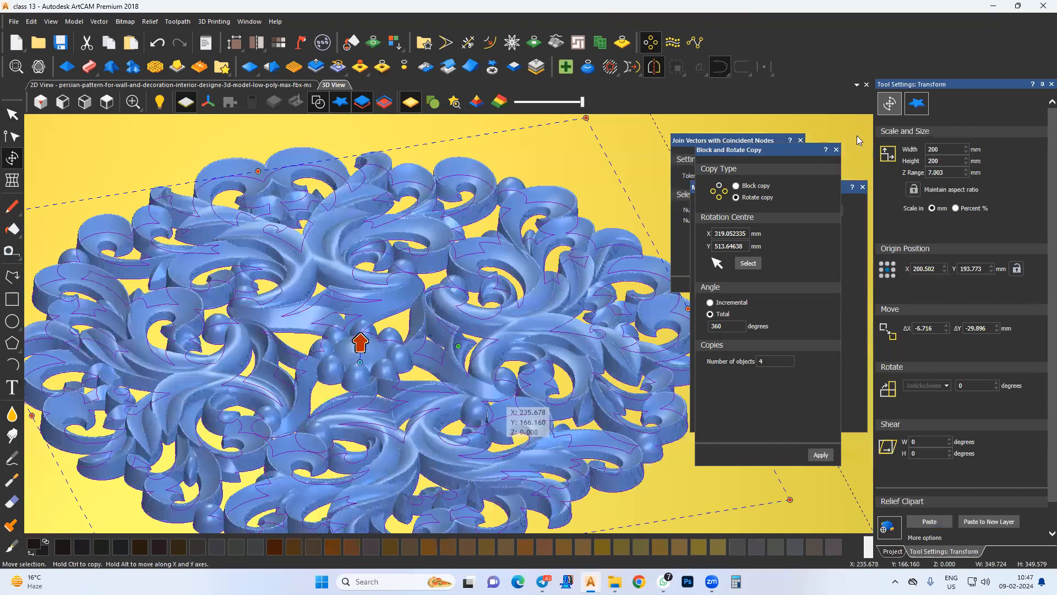
pyautogui.moveTo(857, 140); pyautogui.dragTo(854, 174, button='middle')
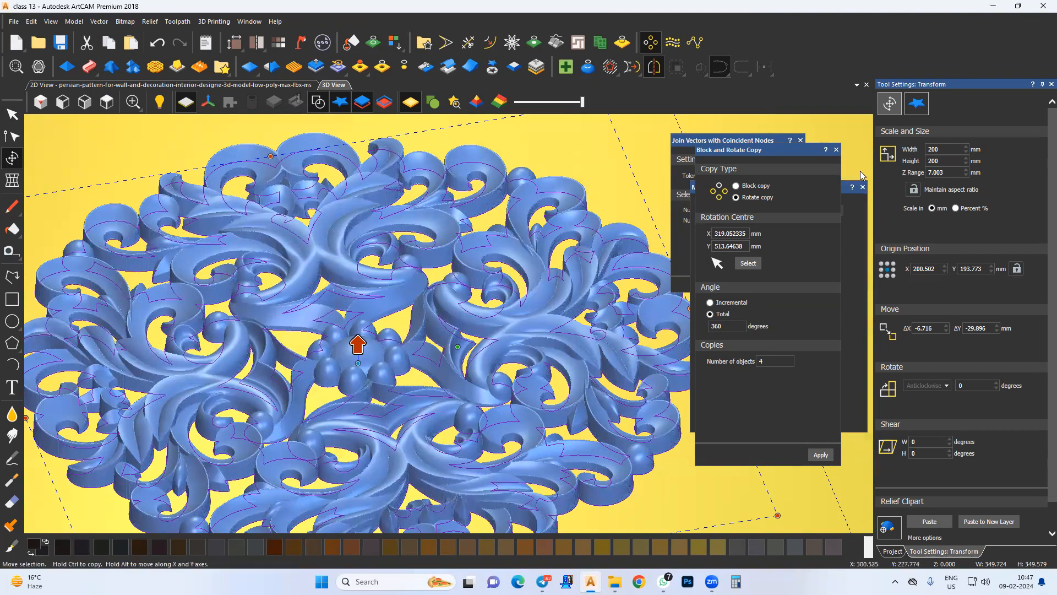
pyautogui.moveTo(944, 172); pyautogui.dragTo(912, 173)
pyautogui.write('5')
pyautogui.click(926, 225)
pyautogui.moveTo(413, 354)
pyautogui.mouseDown(button='middle')
pyautogui.moveTo(410, 387)
pyautogui.moveTo(492, 300)
pyautogui.moveTo(428, 341)
pyautogui.mouseUp(button='middle')
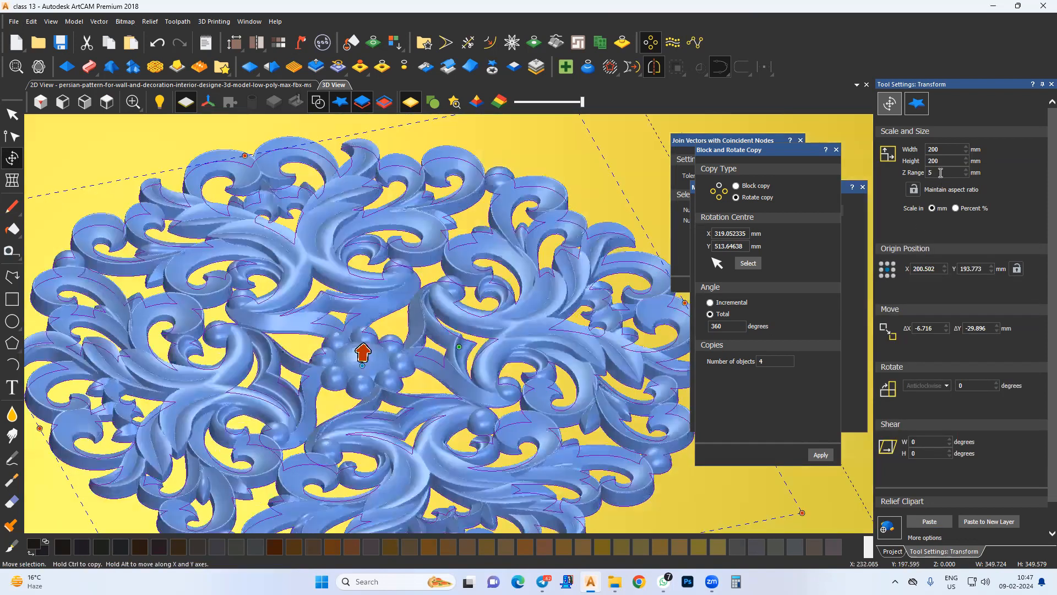
# Try a Z range of 10 mm on the scaled ornament and inspect its relief depth
pyautogui.write('10')
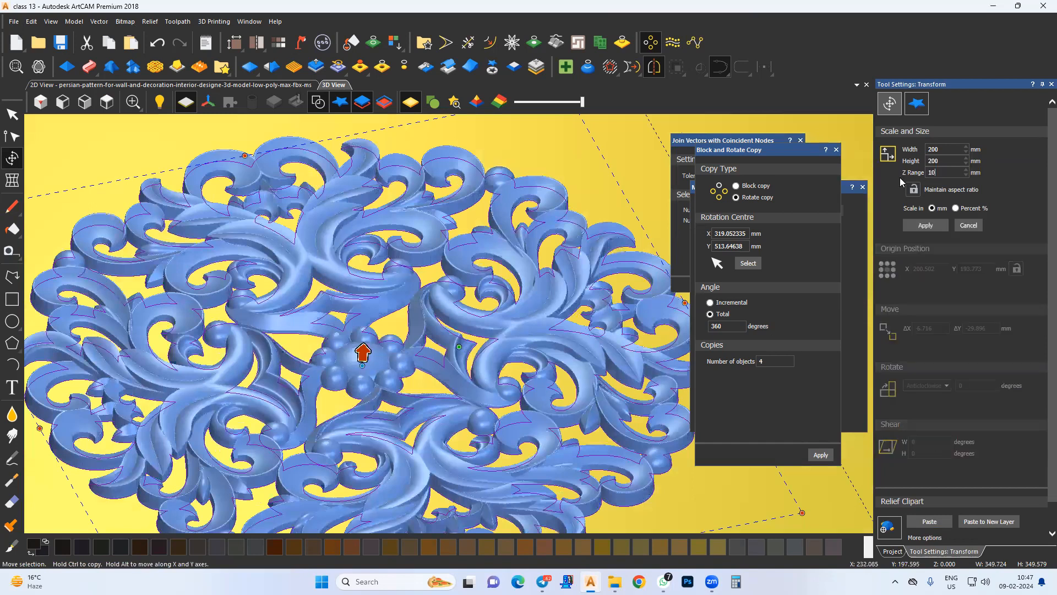
pyautogui.click(922, 224)
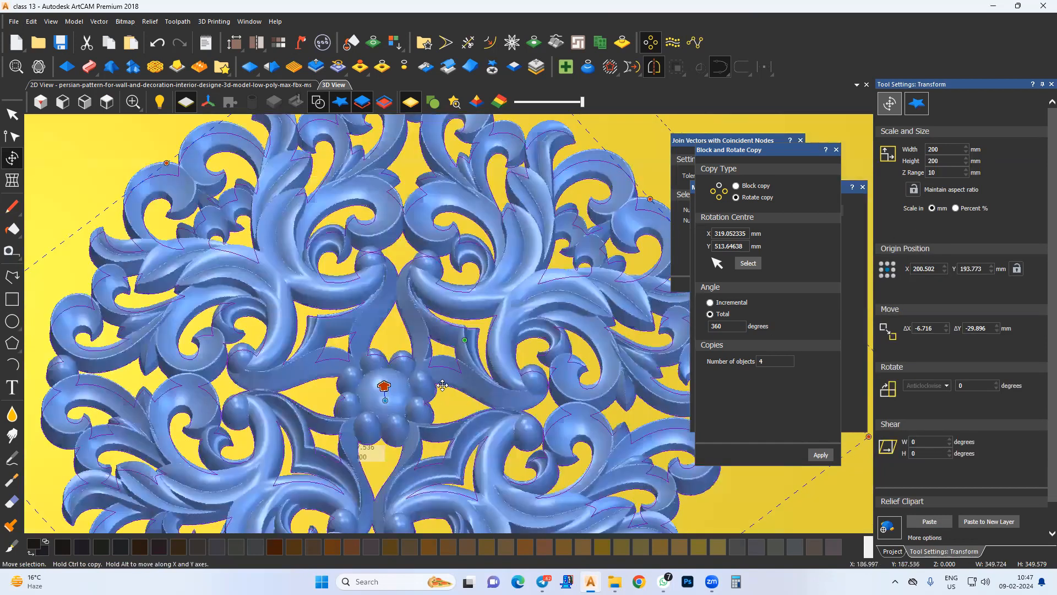
pyautogui.scroll(2, 343, 361)
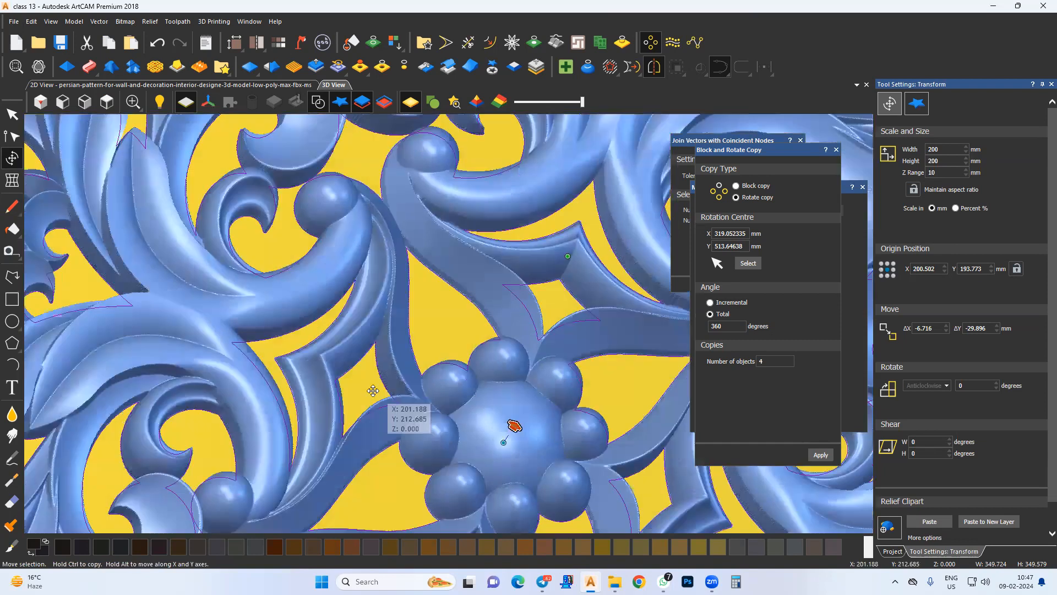
pyautogui.scroll(-3, 271, 406)
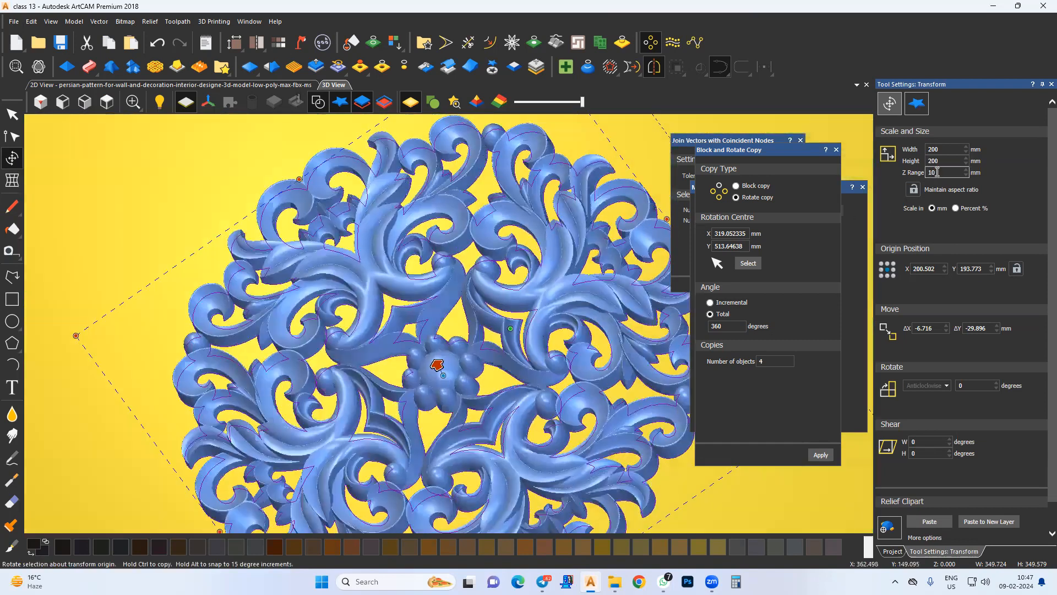
# Return the small ornament's Z range to 5 mm and paste it to a new relief layer
pyautogui.doubleClick(929, 173)
pyautogui.write('5')
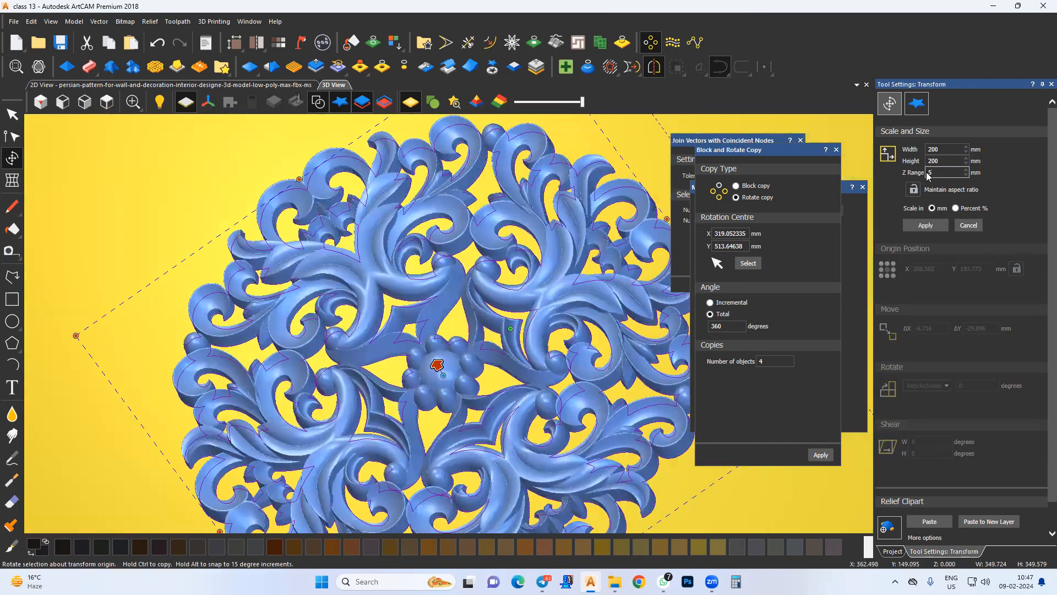
pyautogui.click(924, 225)
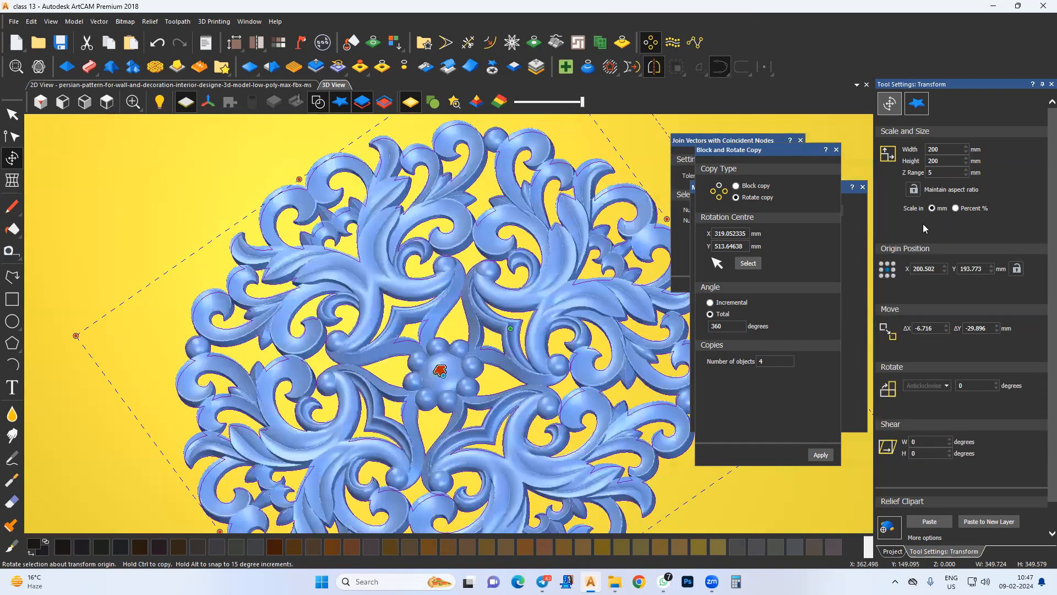
pyautogui.click(976, 522)
# Examine the pasted small ornament's relief detail up close and compare it with the full-size ornament above
pyautogui.click(106, 102)
pyautogui.scroll(5, 494, 384)
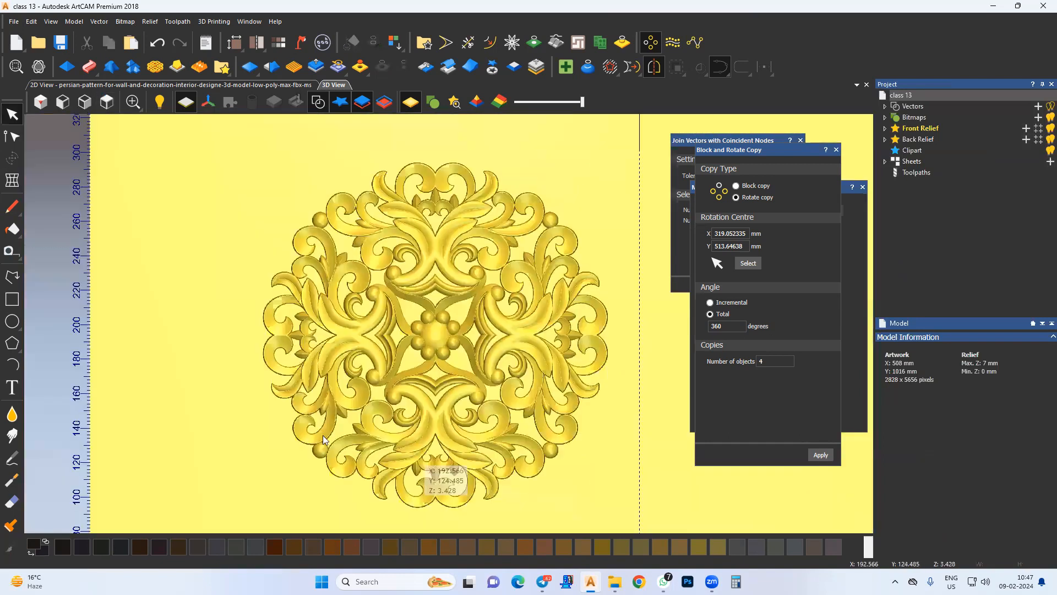
pyautogui.moveTo(515, 225); pyautogui.dragTo(510, 316)
pyautogui.scroll(4, 510, 316)
pyautogui.moveTo(492, 395); pyautogui.dragTo(469, 354)
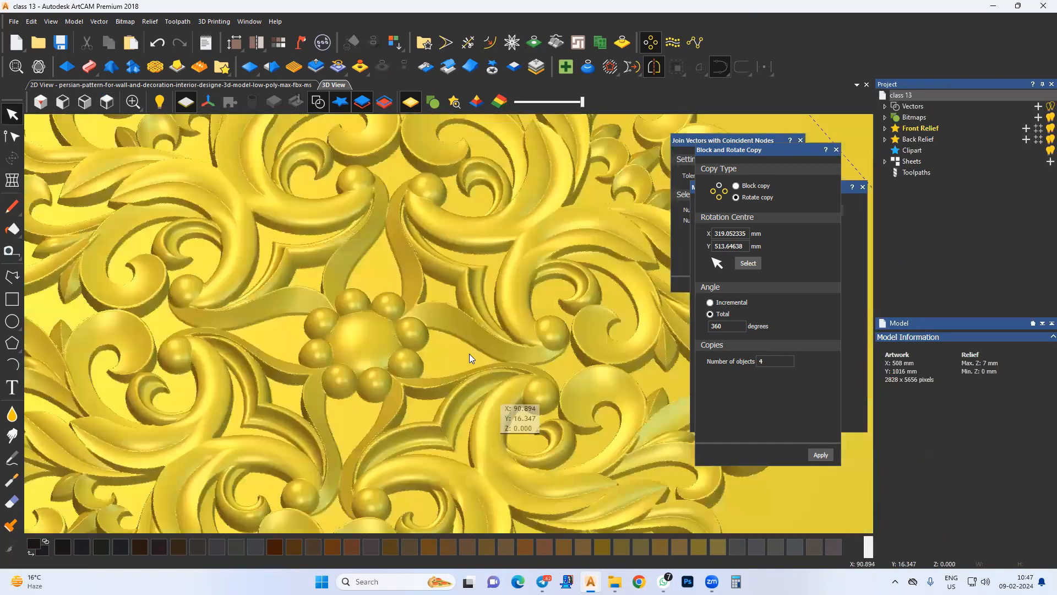
pyautogui.scroll(-3, 493, 389)
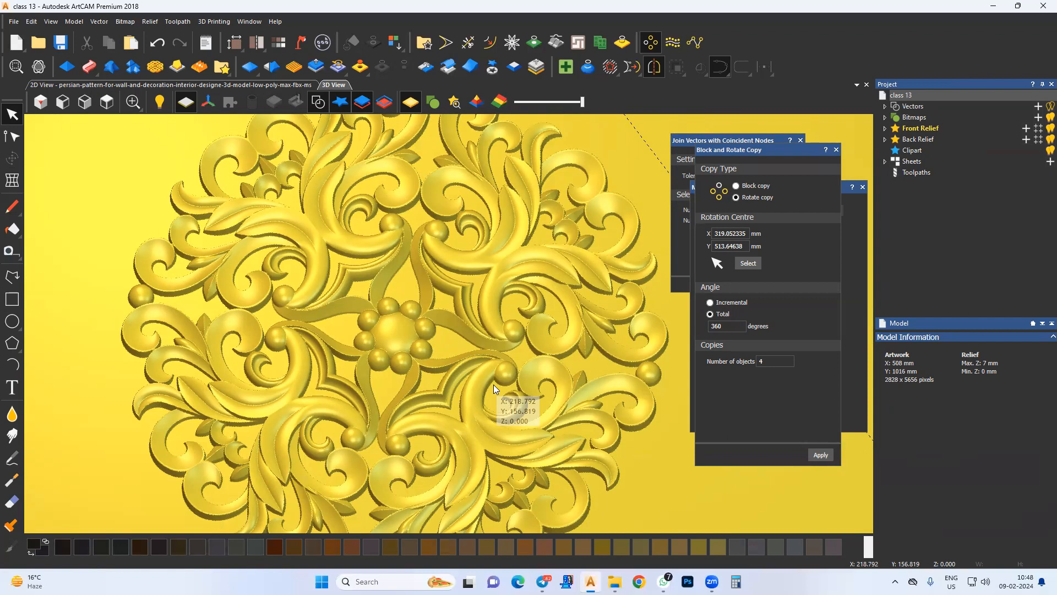
pyautogui.click(107, 103)
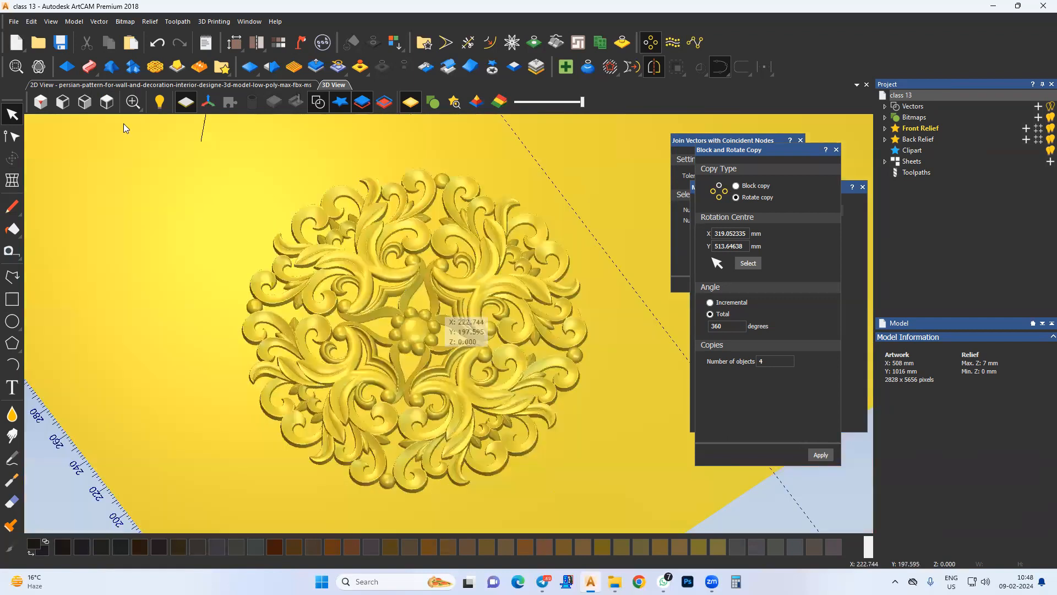
pyautogui.click(105, 102)
pyautogui.scroll(4, 448, 397)
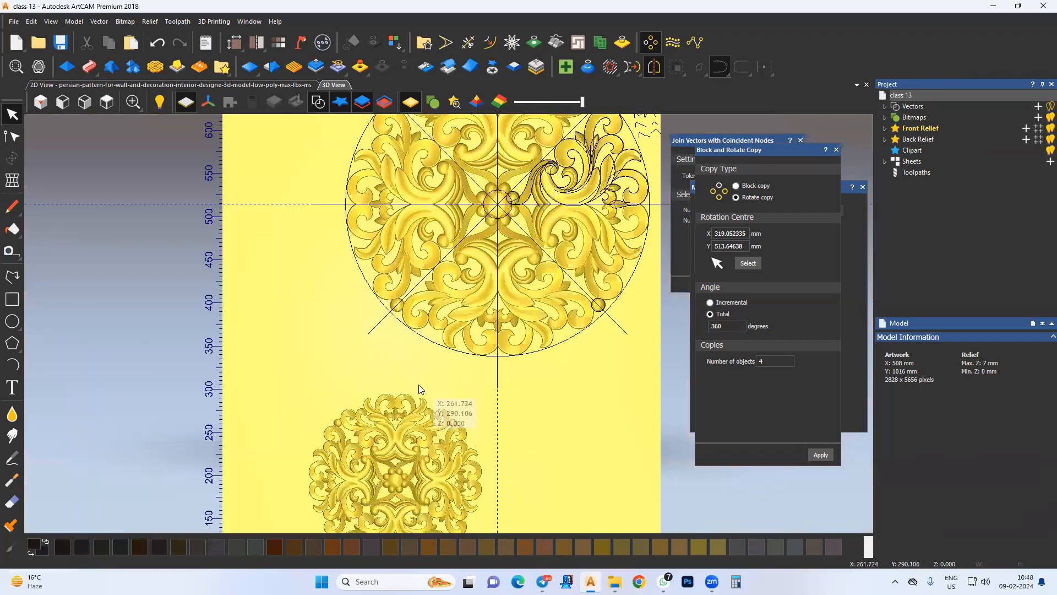
pyautogui.scroll(-1, 424, 363)
pyautogui.scroll(-2, 423, 364)
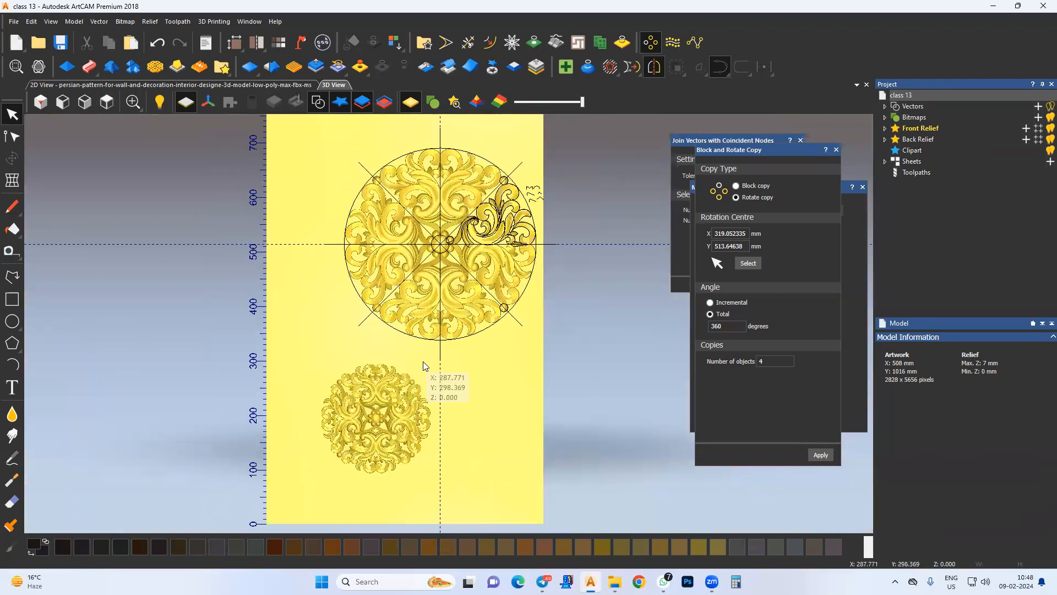
# Examine the upper round ornament of the reference image in the 2D view
pyautogui.click(226, 85)
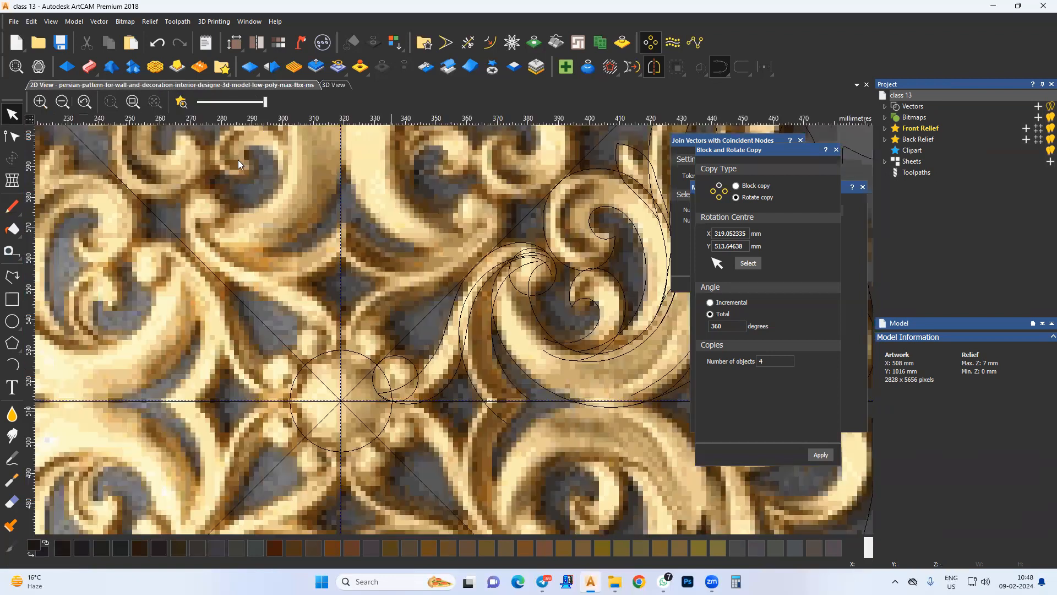
pyautogui.scroll(-2, 402, 330)
pyautogui.scroll(-2, 380, 314)
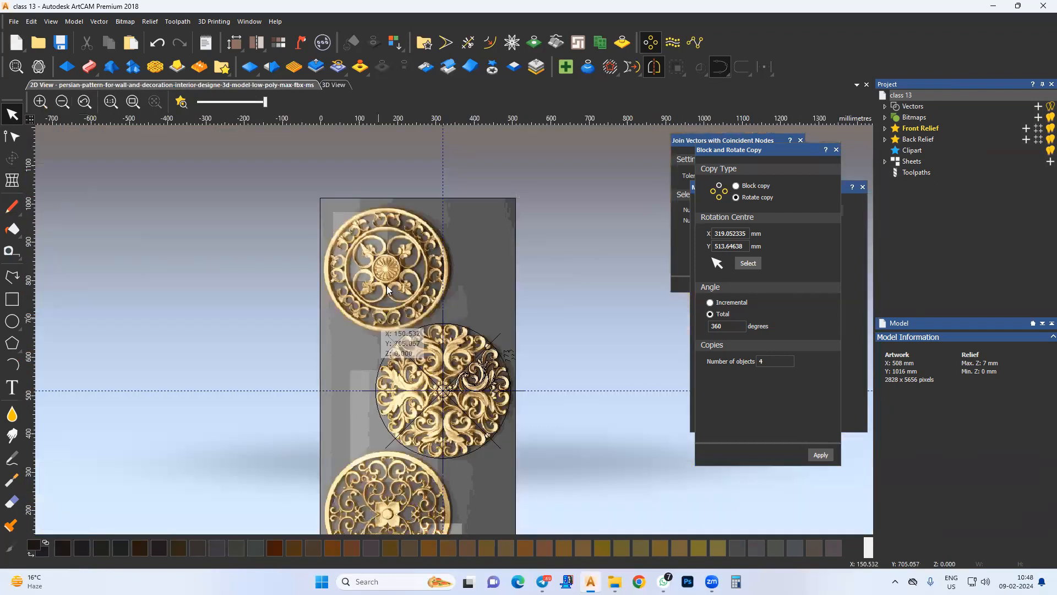
pyautogui.scroll(4, 385, 363)
pyautogui.scroll(-2, 398, 343)
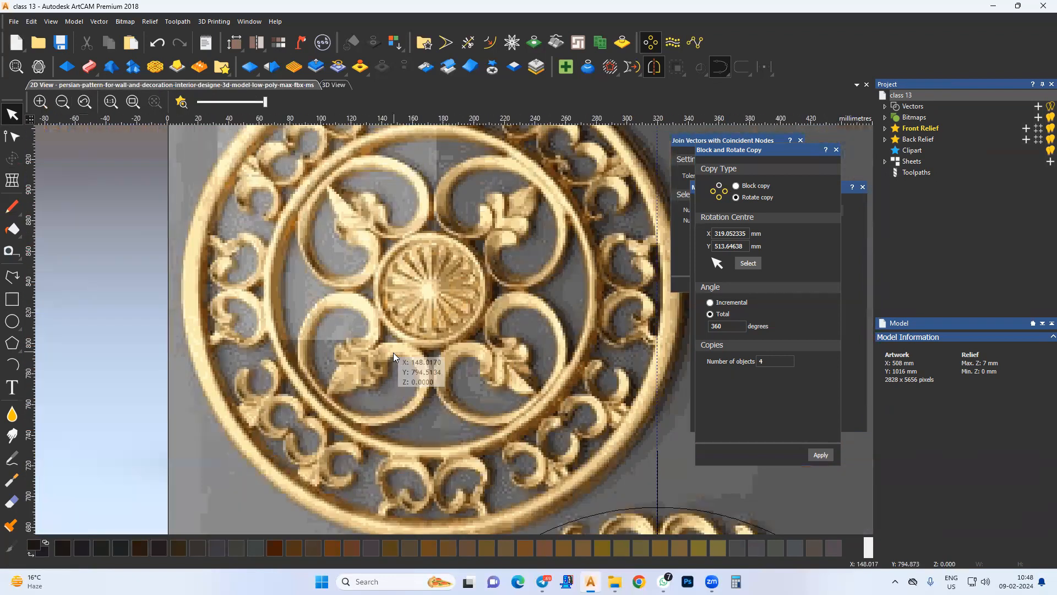
pyautogui.scroll(-2, 396, 353)
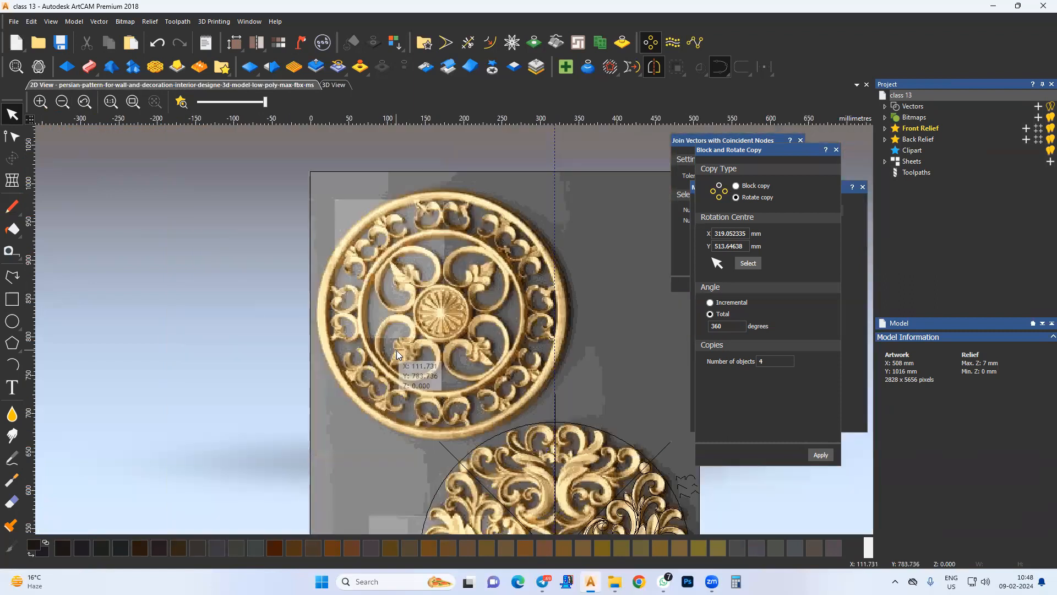